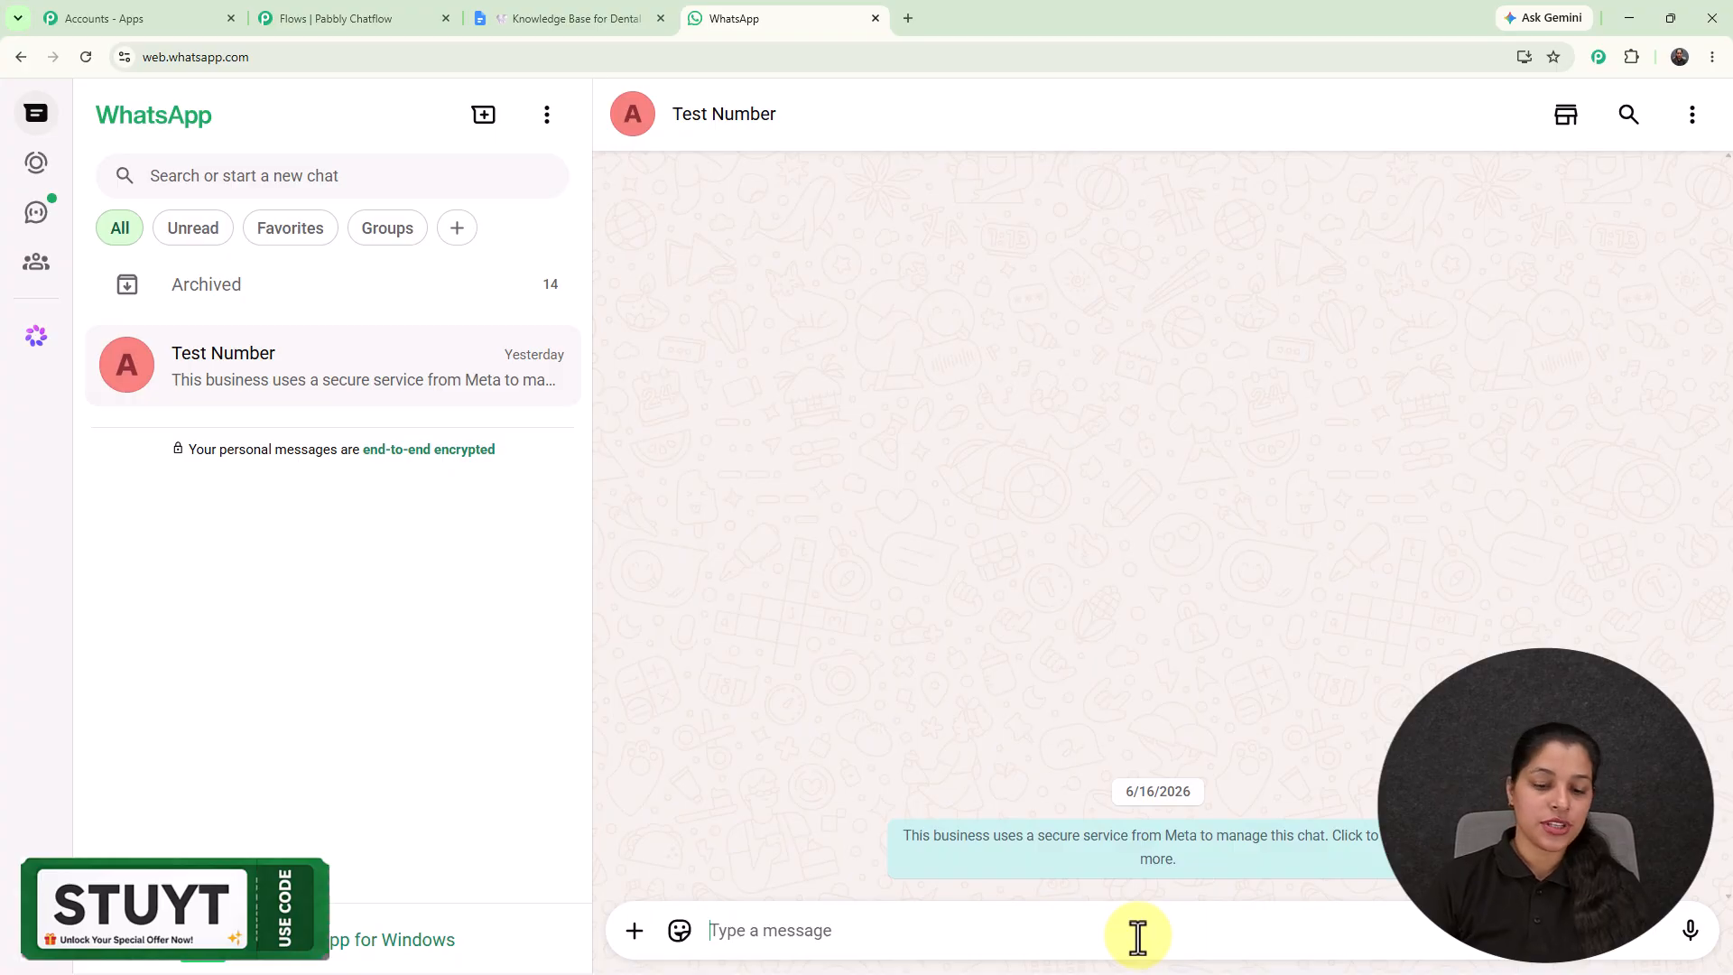
Send the message "Hello" in the Test Number chat.
type("H")
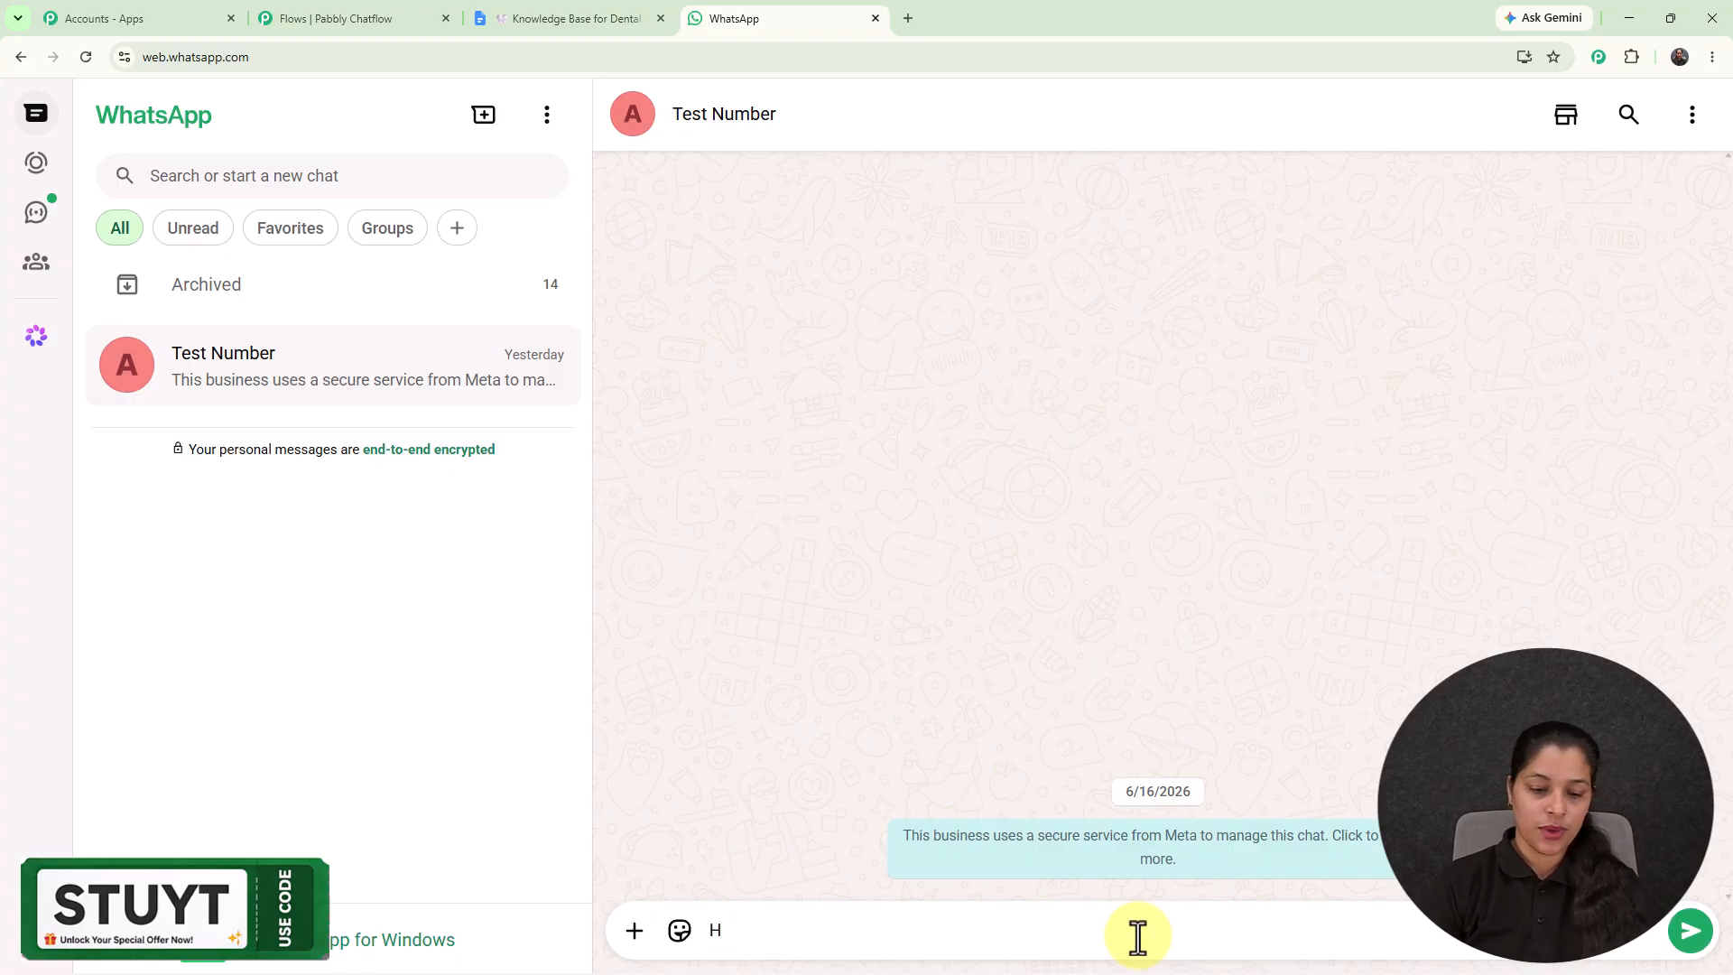
type("ekk")
key("BackSpace")
key("BackSpace")
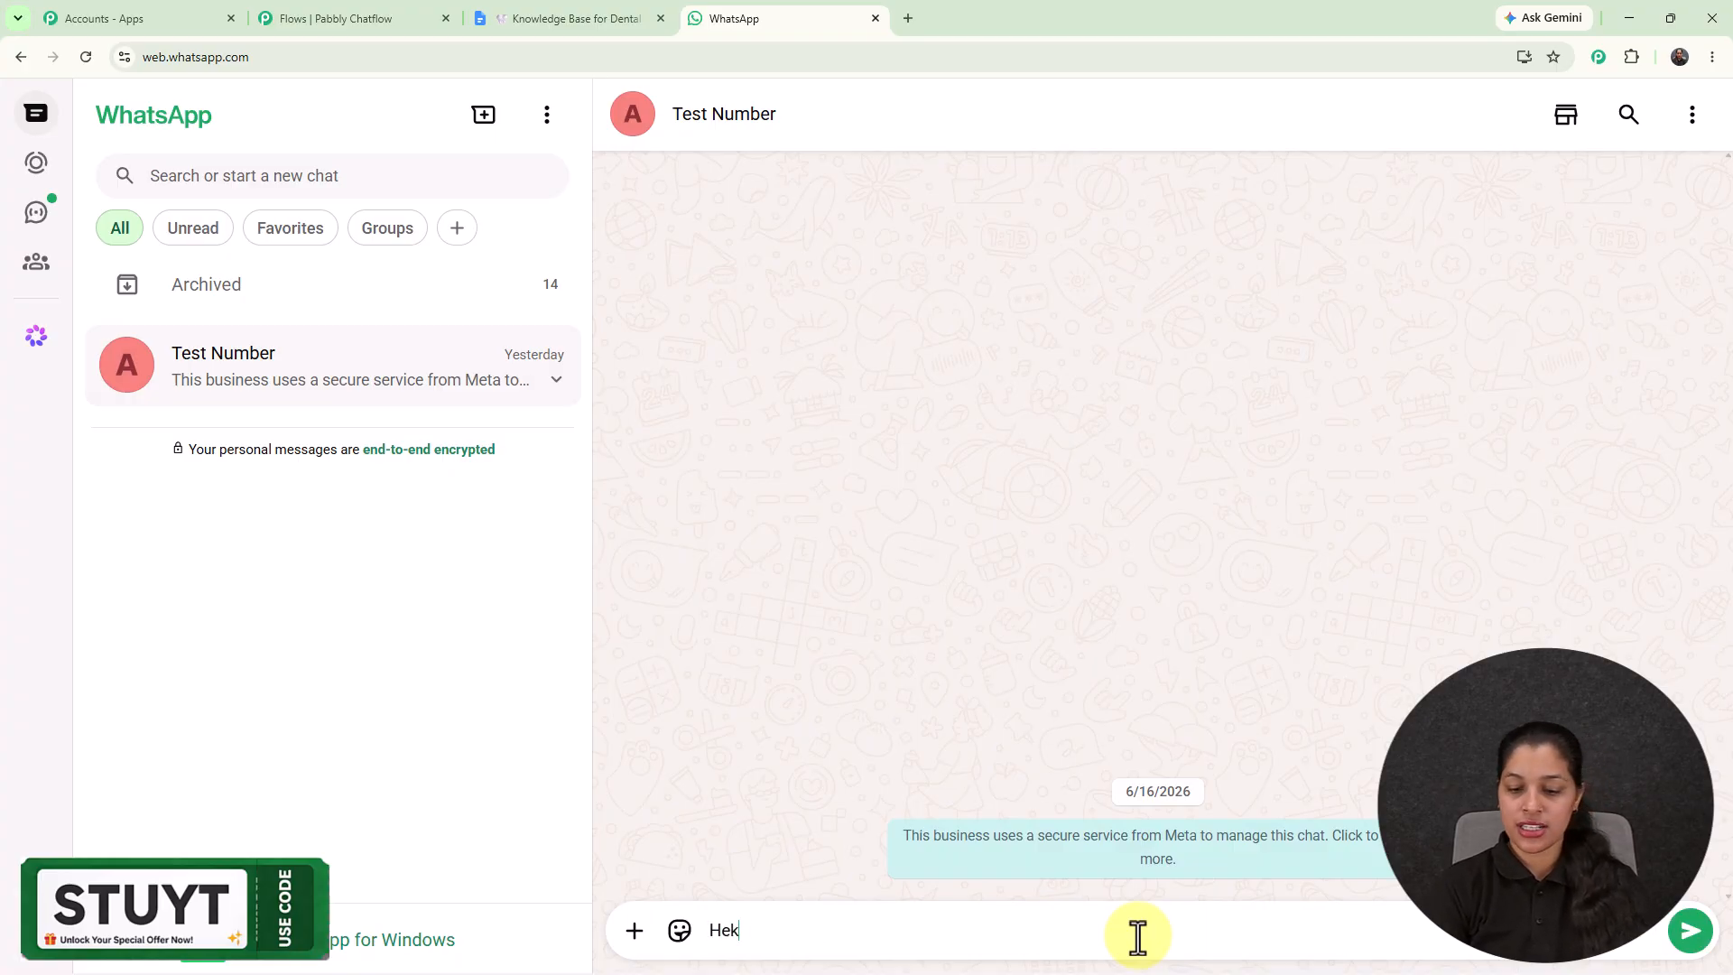
type("lp")
key("BackSpace")
type("lo")
key("Return")
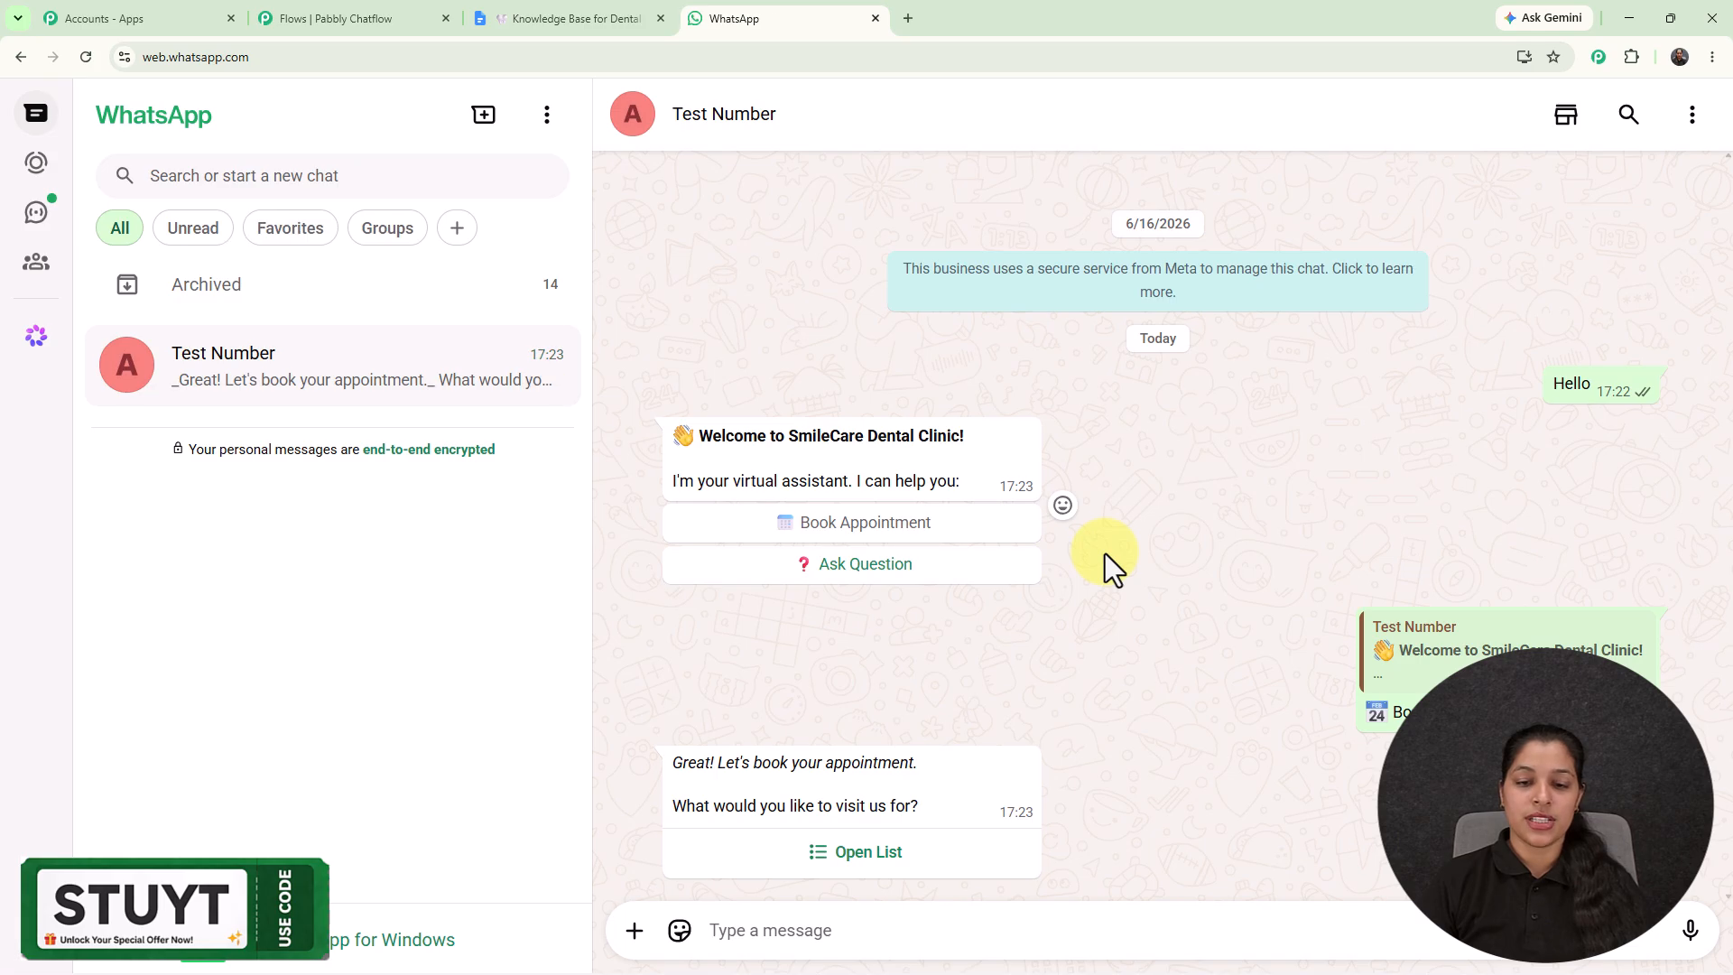
Choose General Checkup from the list of visit reasons and send it.
left_click(866, 853)
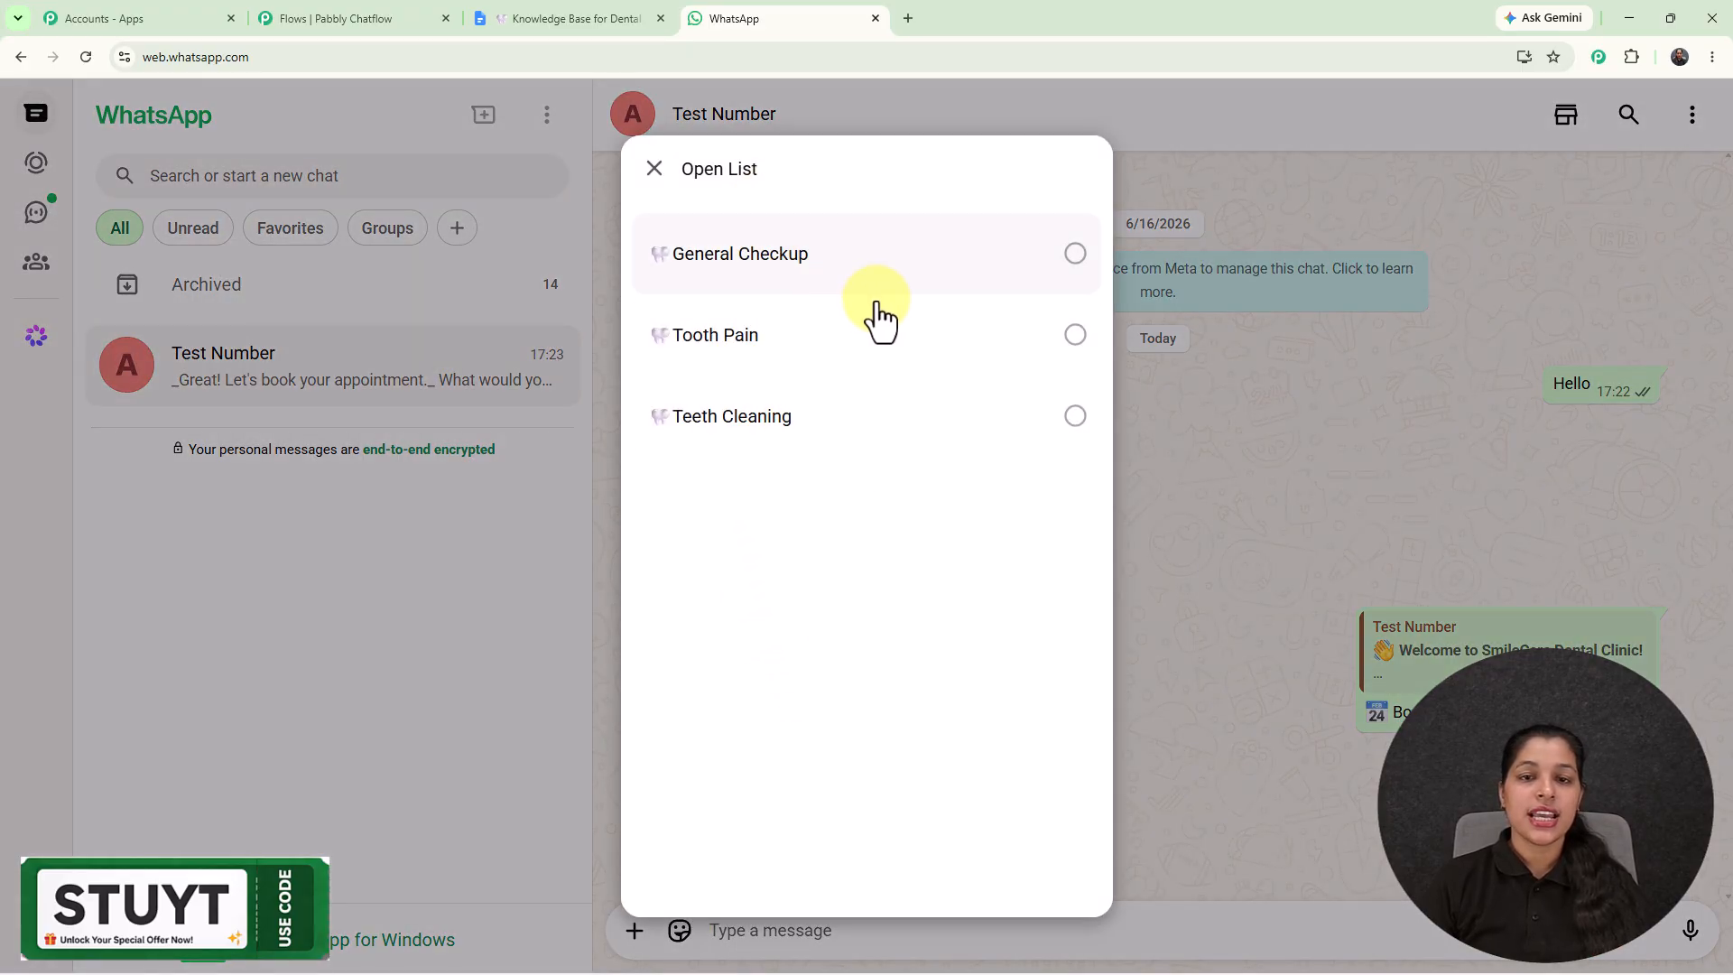
left_click(846, 280)
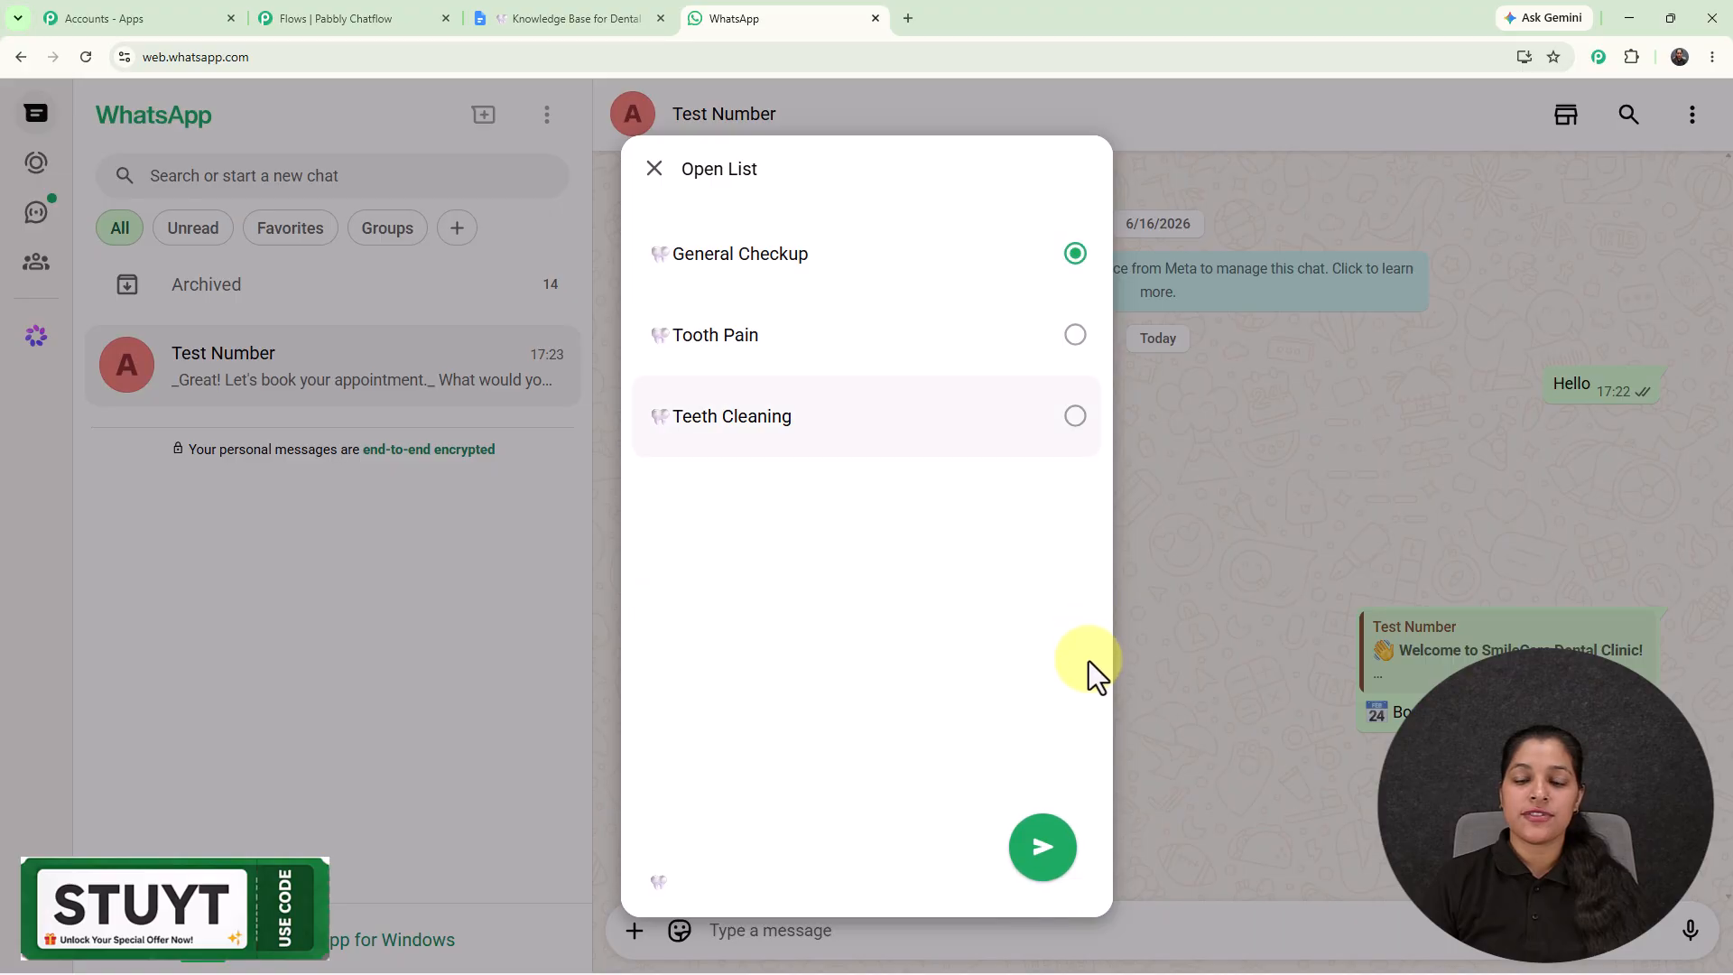
left_click(1038, 865)
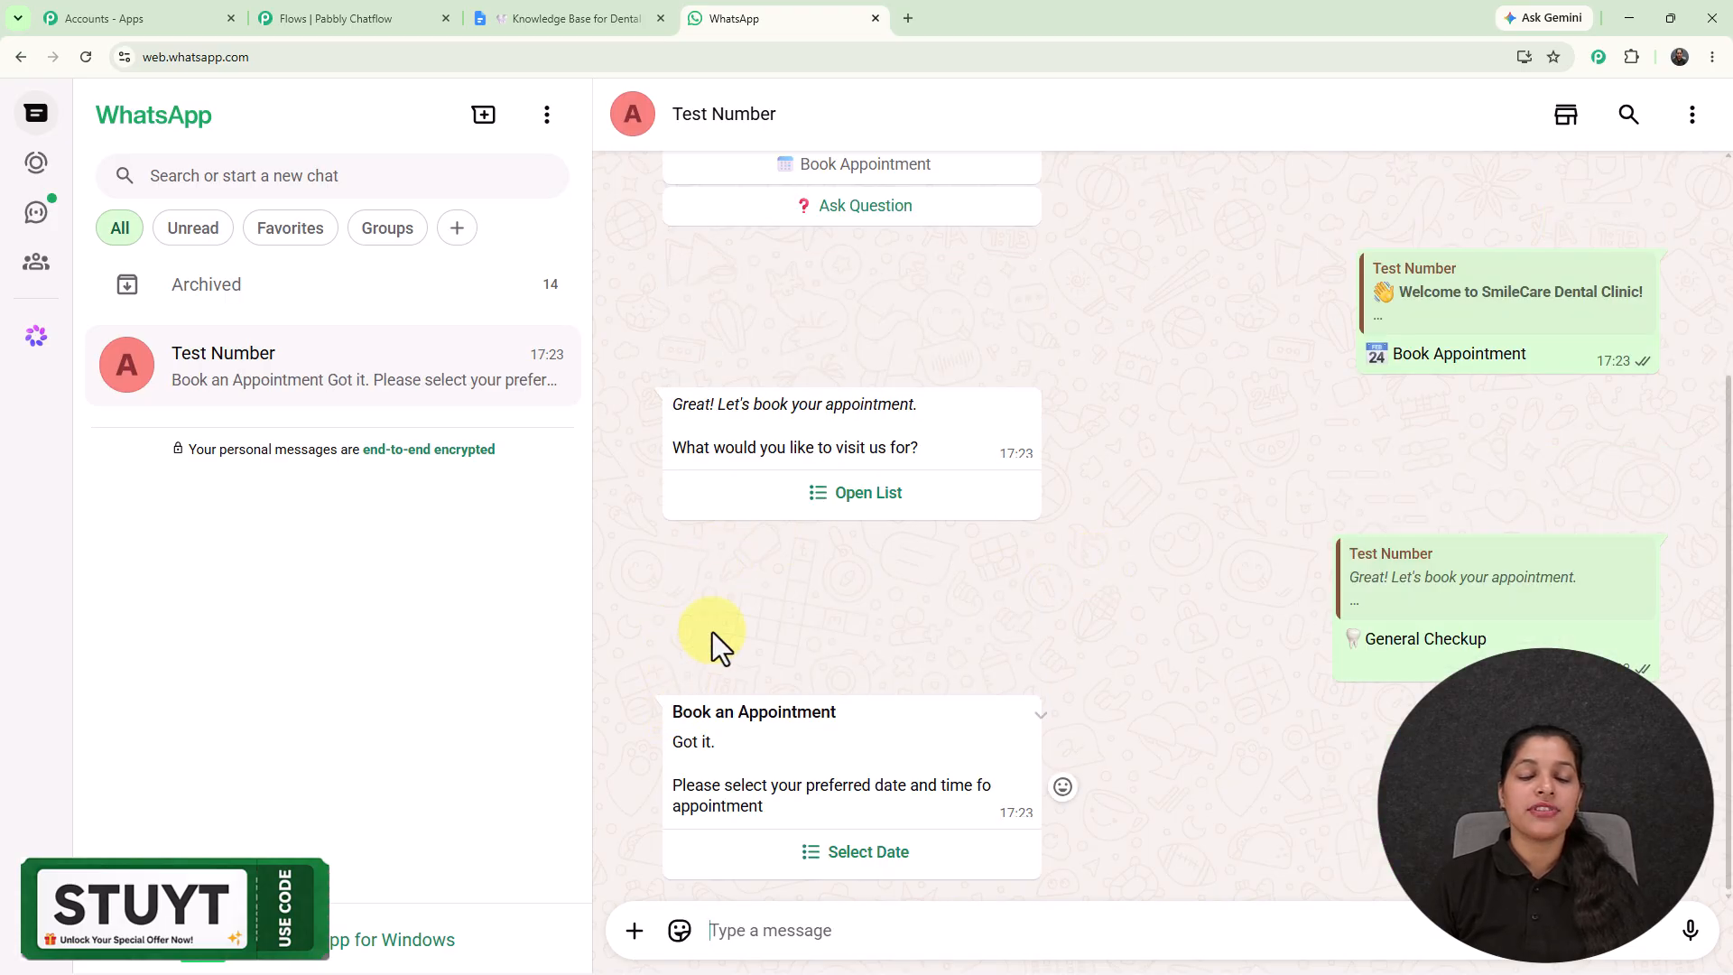
Send Mon, Jul 13, 2026 as the appointment date and 10:00 - 11:00 as the time slot.
left_click(866, 853)
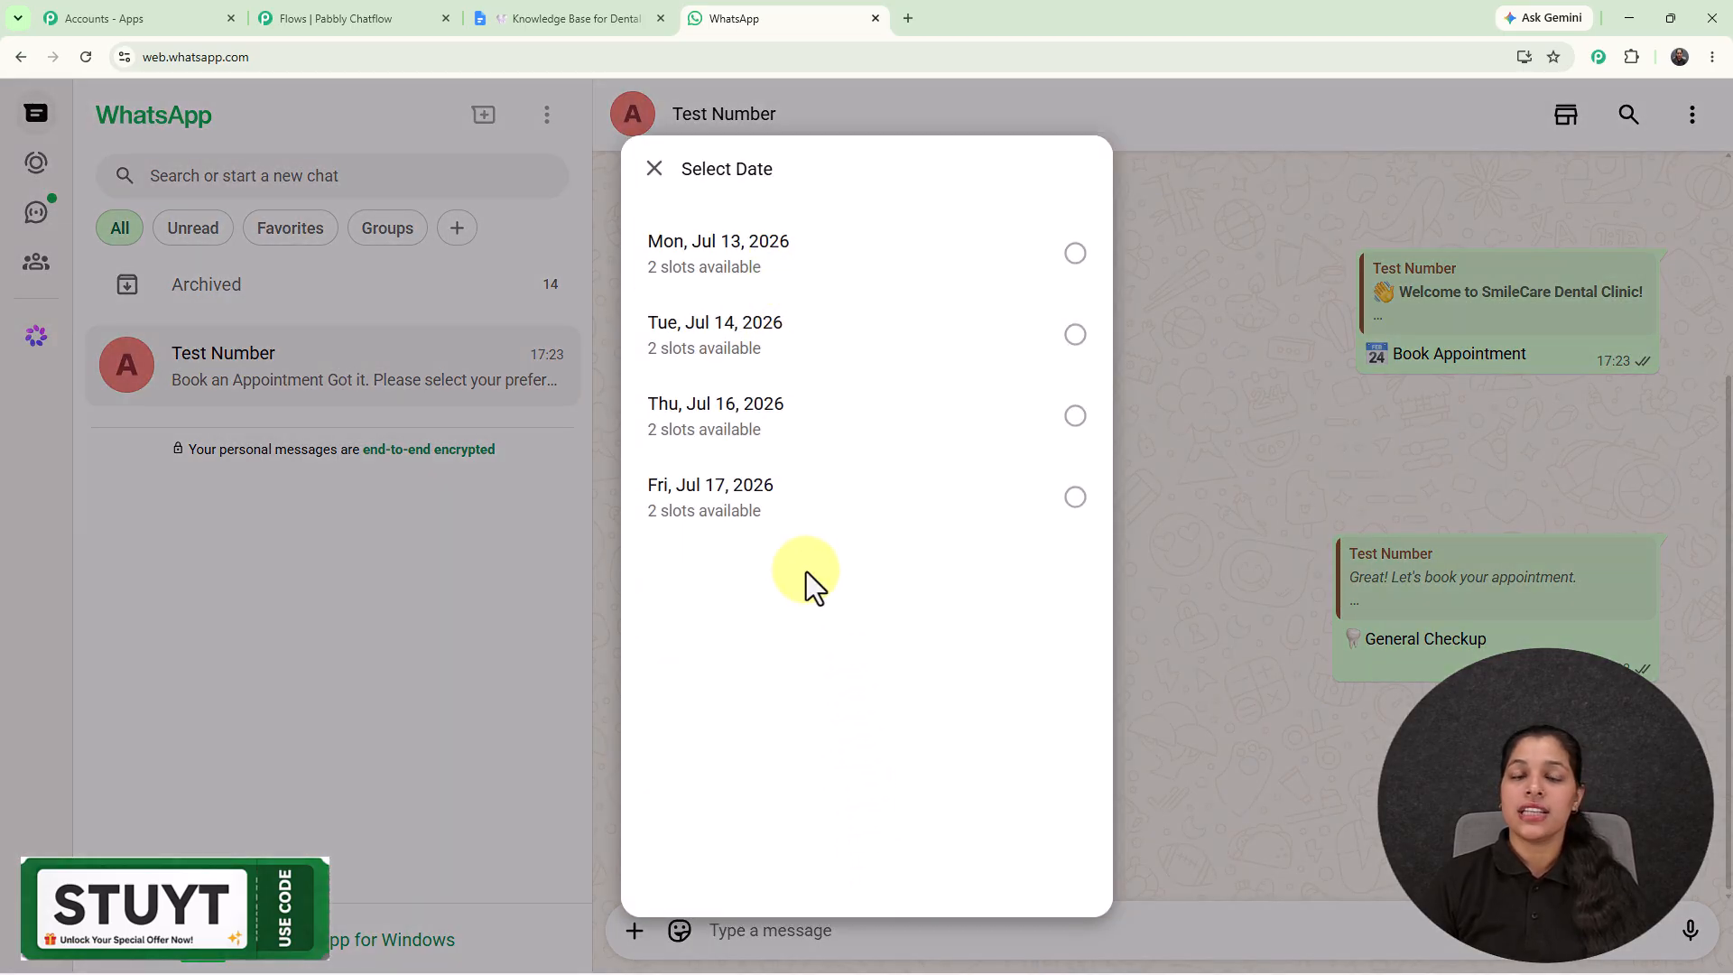
left_click(785, 245)
left_click(1042, 853)
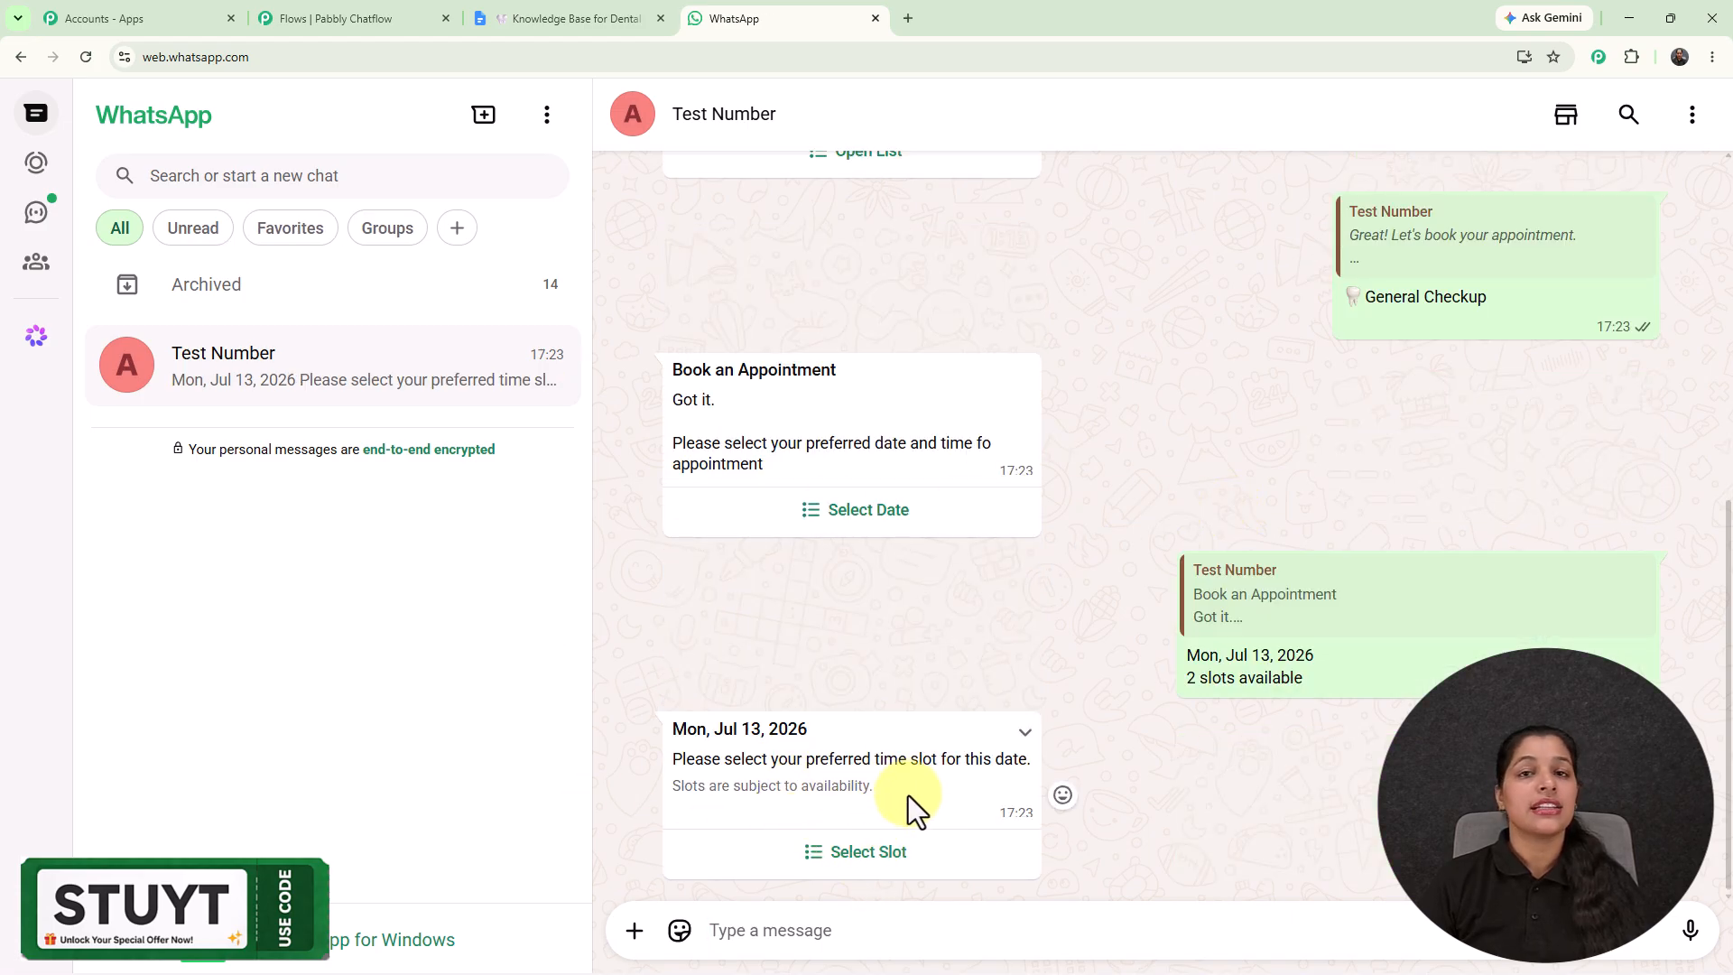
left_click(848, 859)
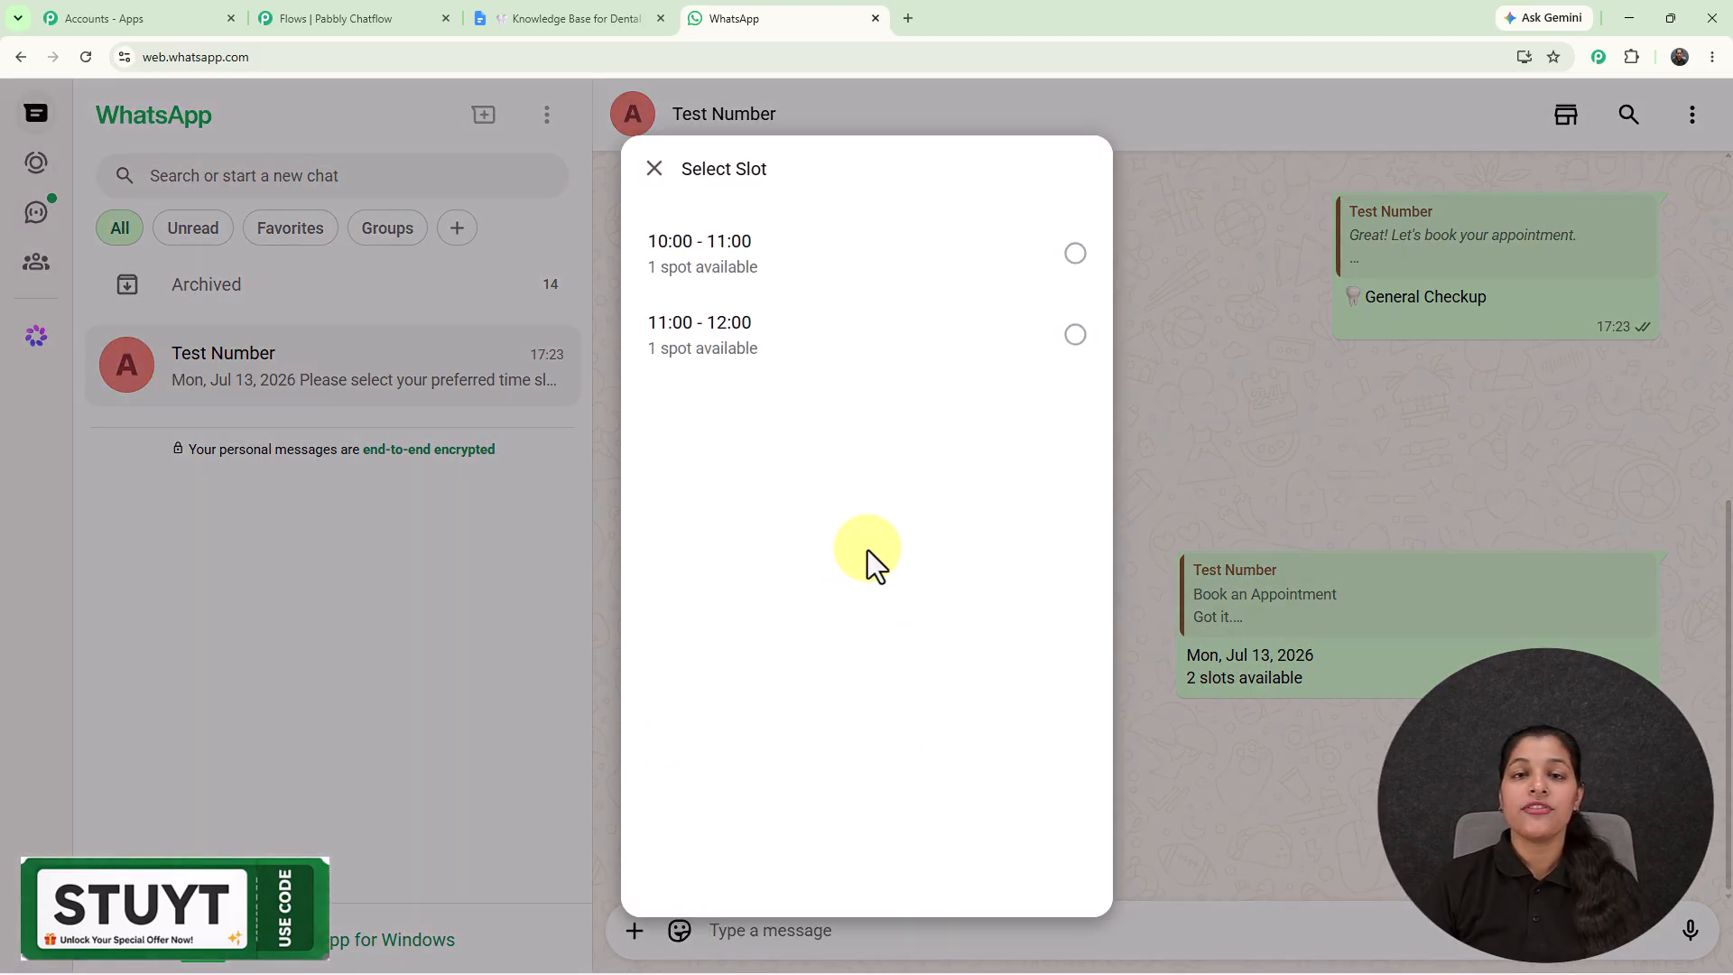
left_click(799, 253)
left_click(1038, 862)
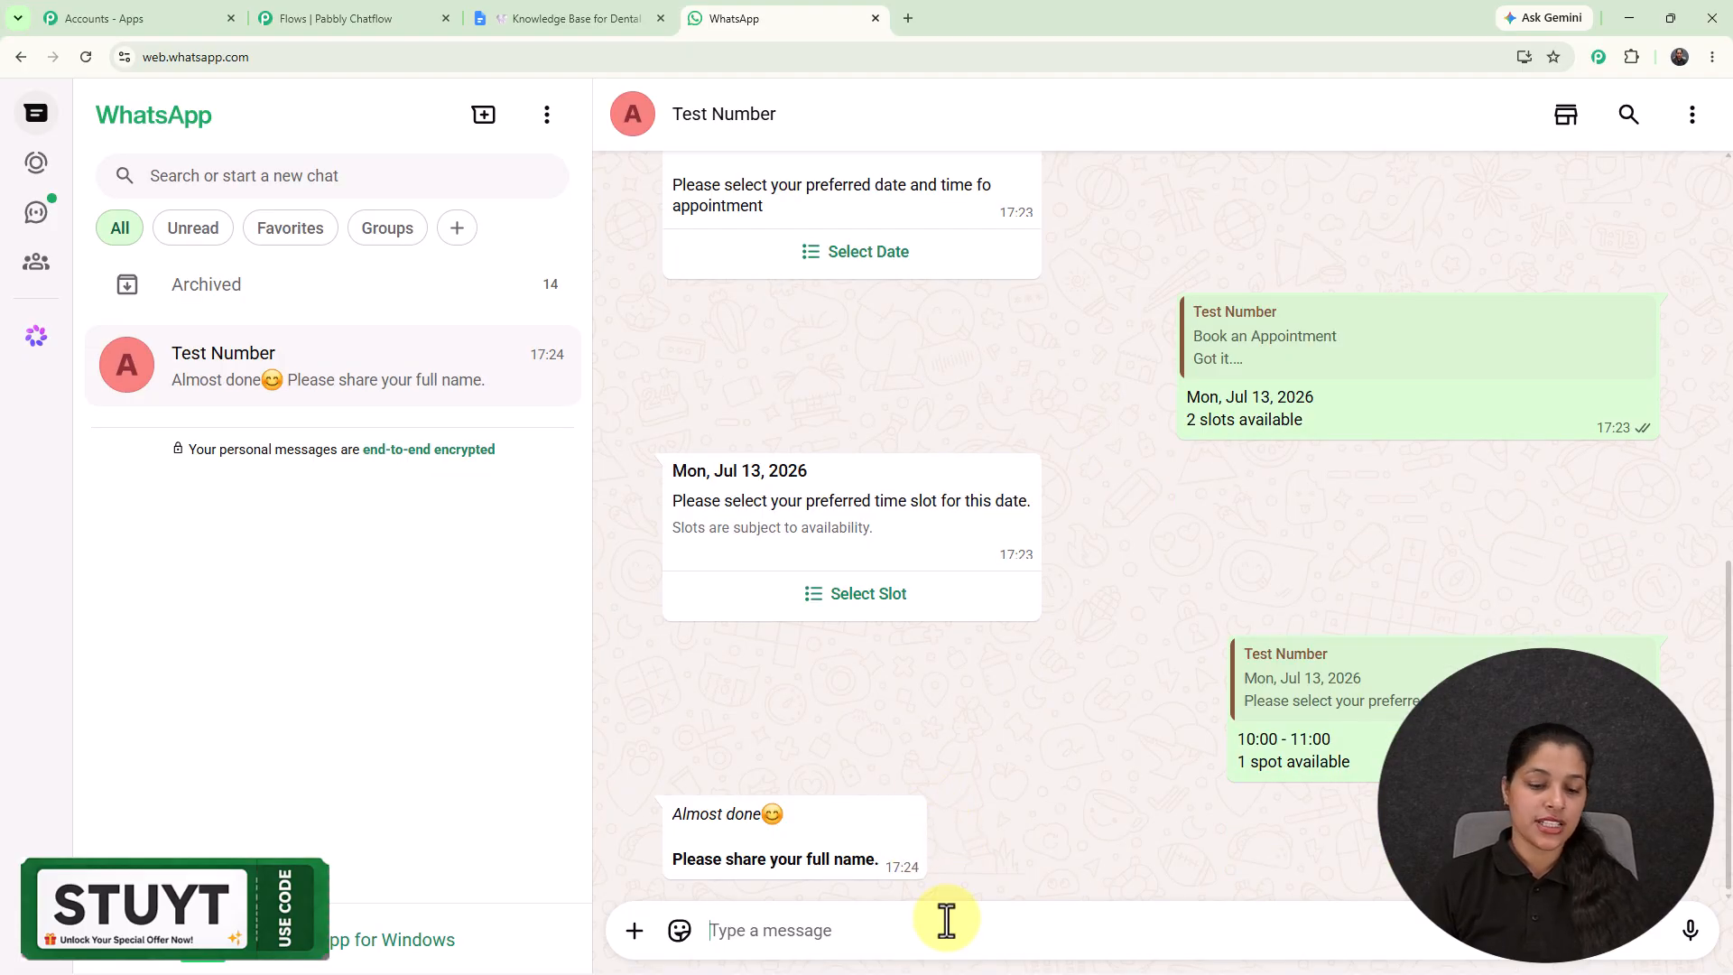
Reply with the patient's full name and check the name in the booking confirmation message.
type("D")
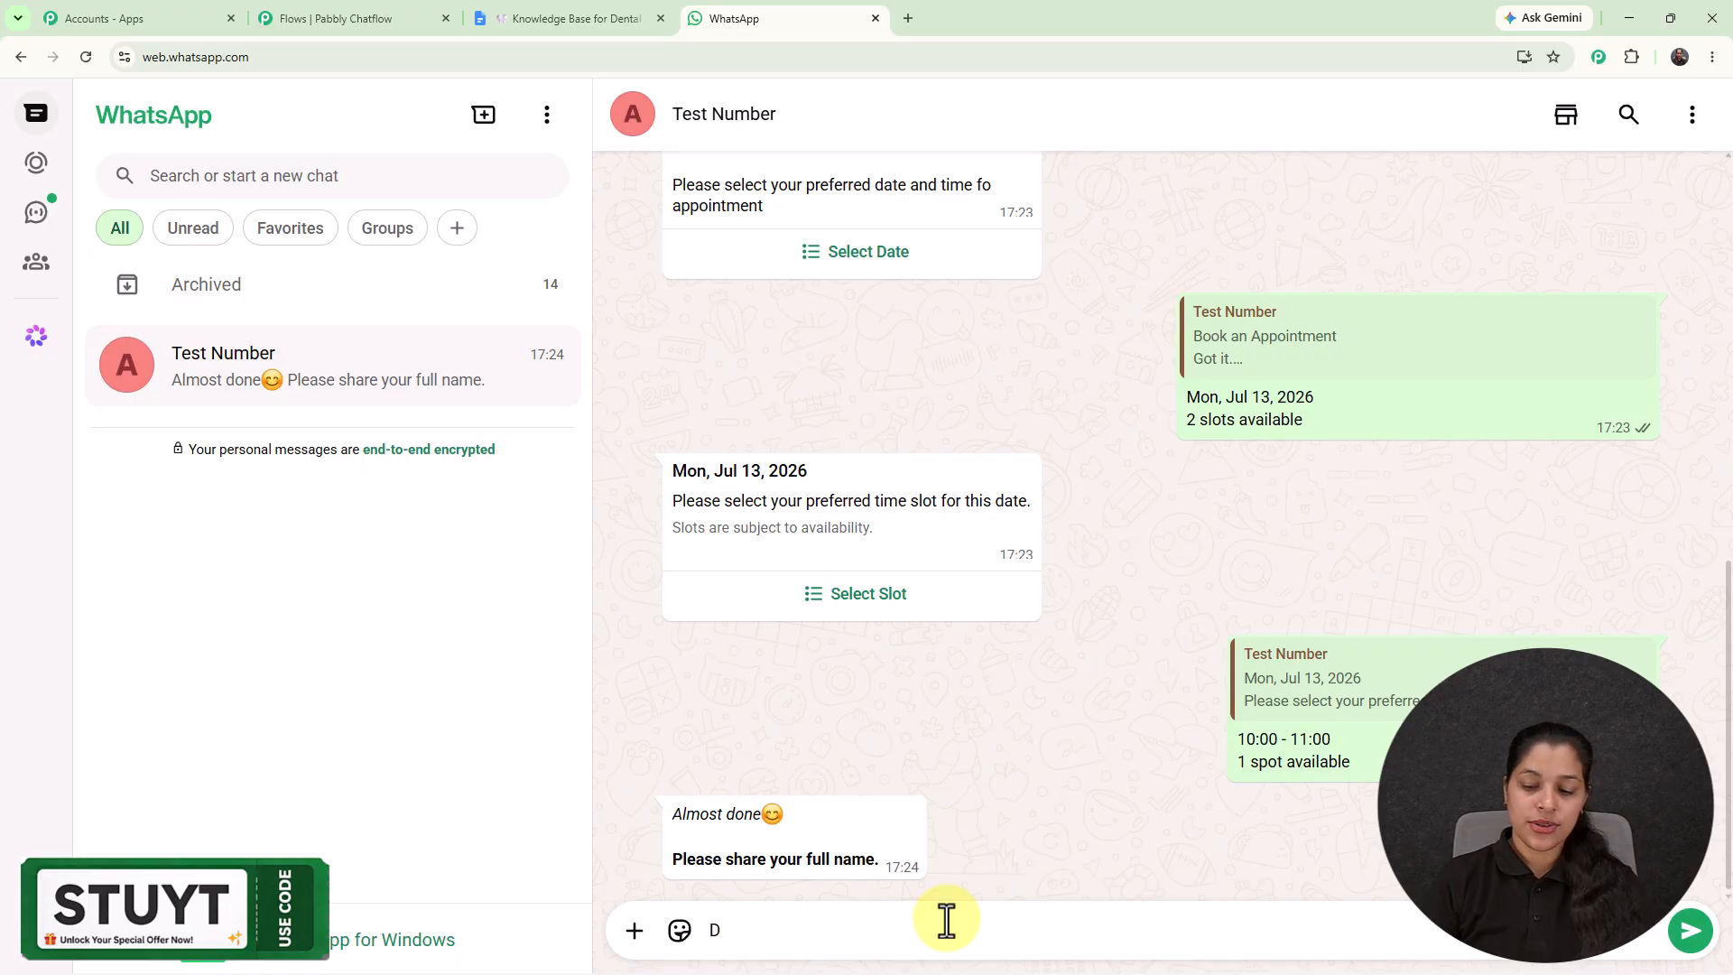
type("w")
key("BackSpace")
type("emo U")
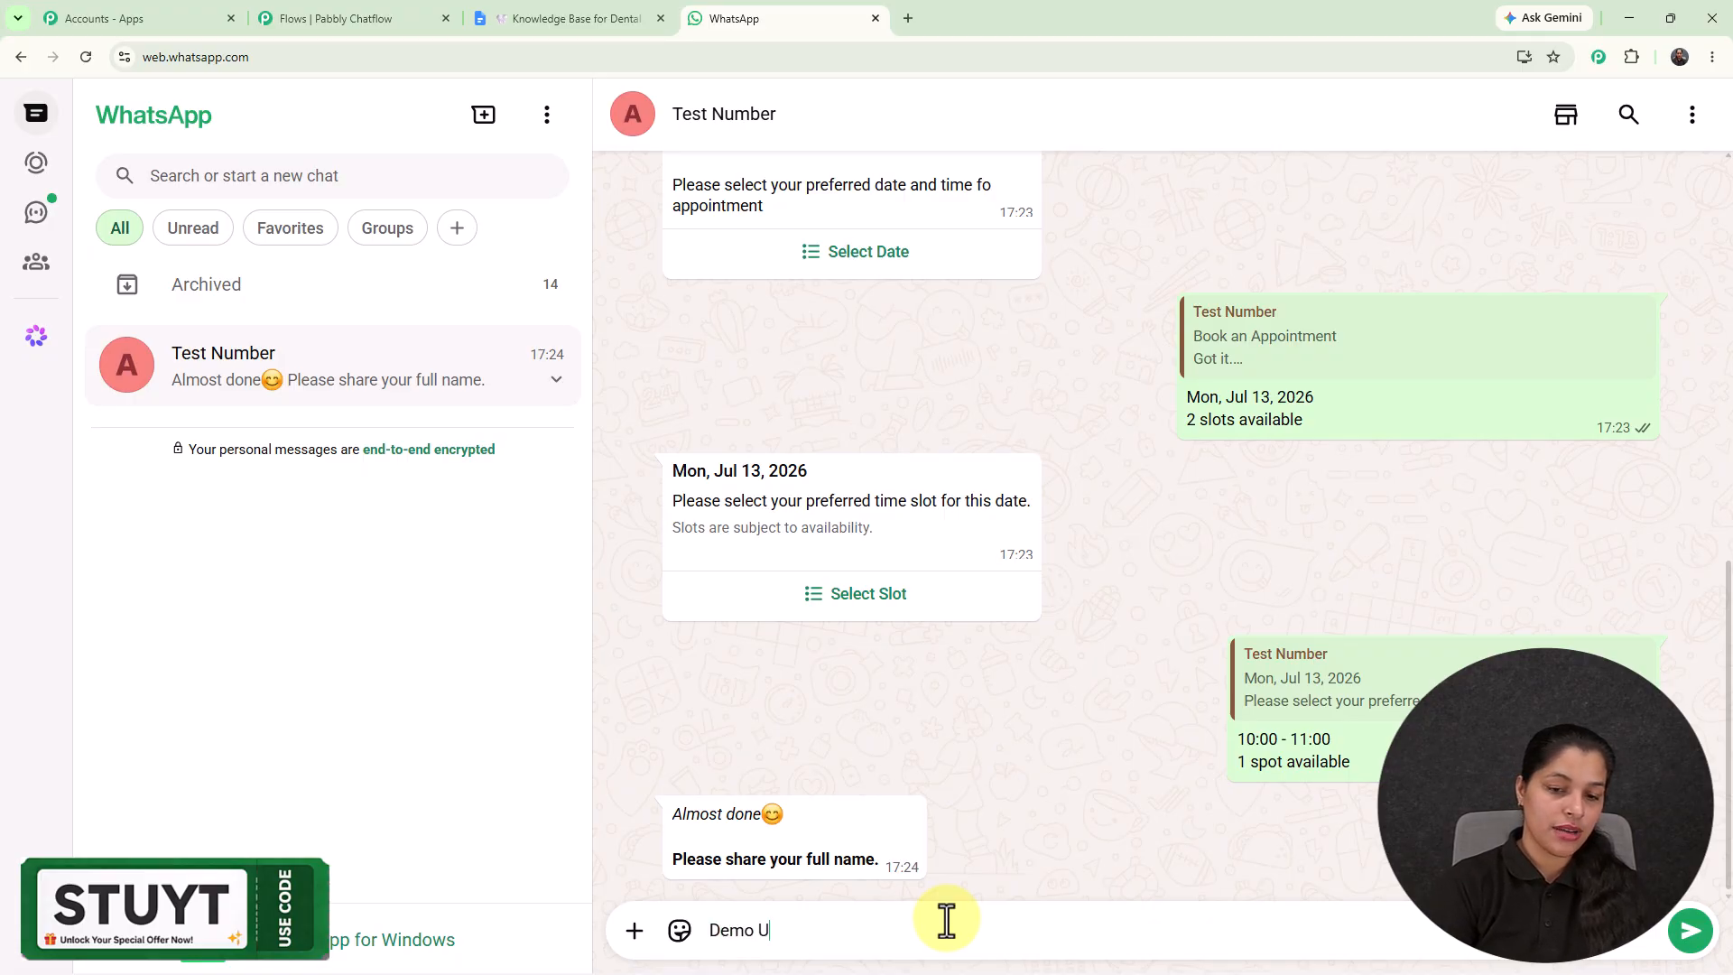
type("ser")
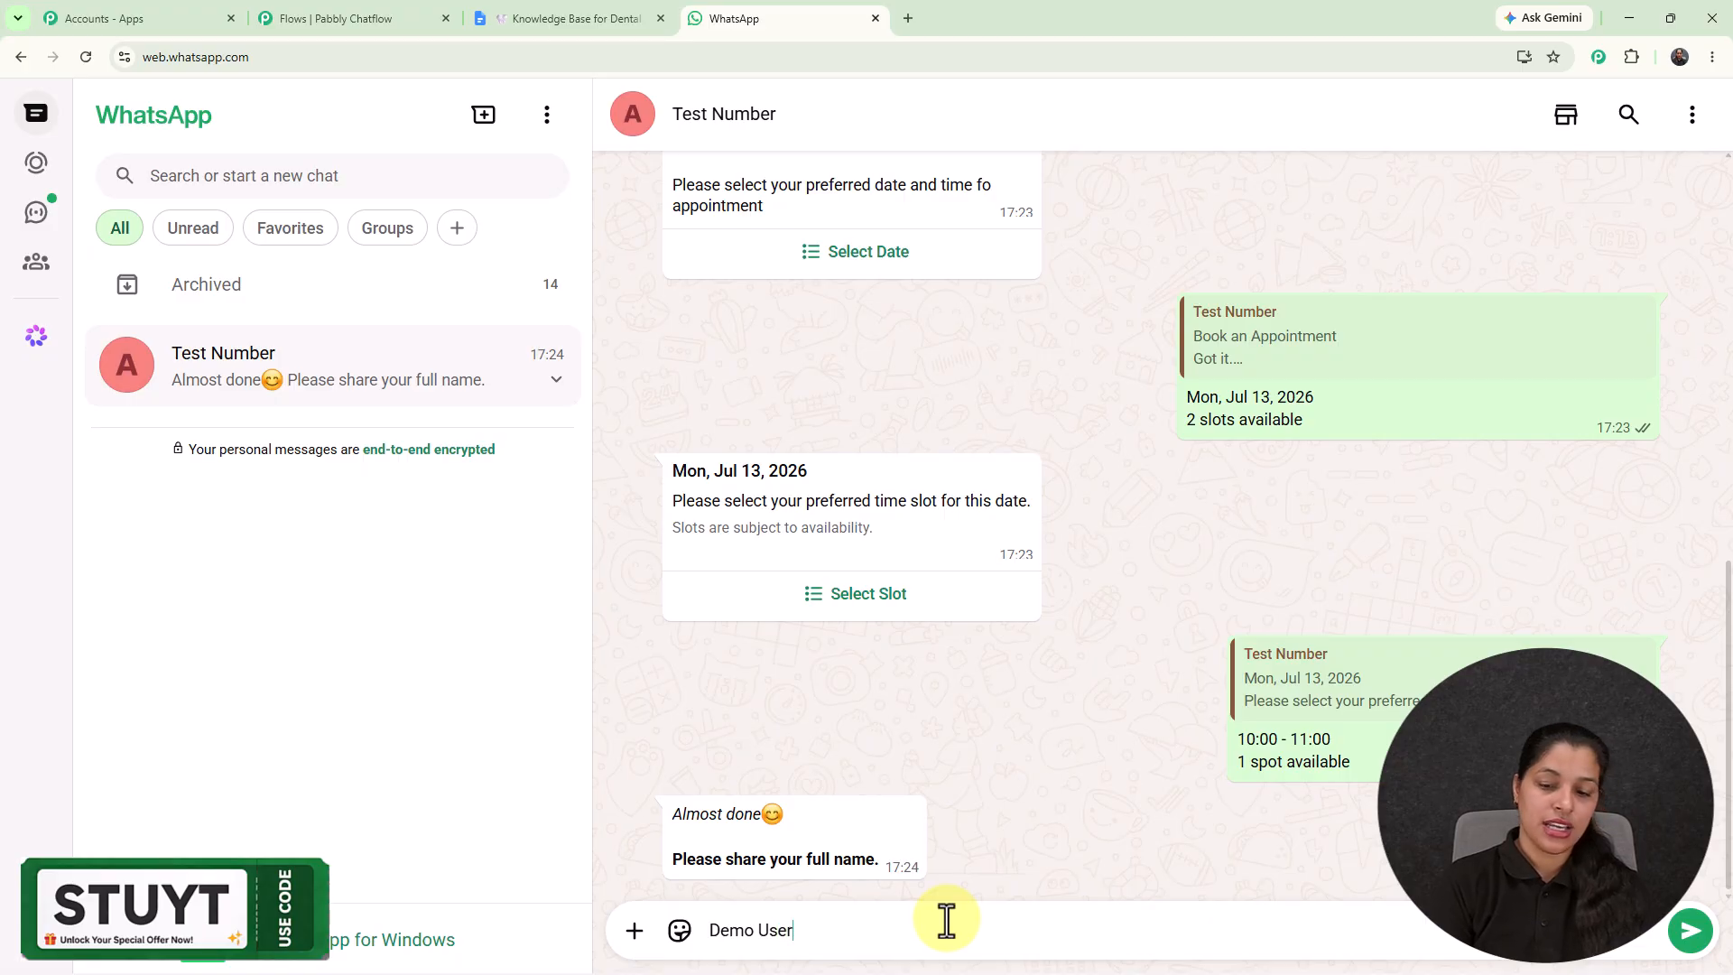
key("Return")
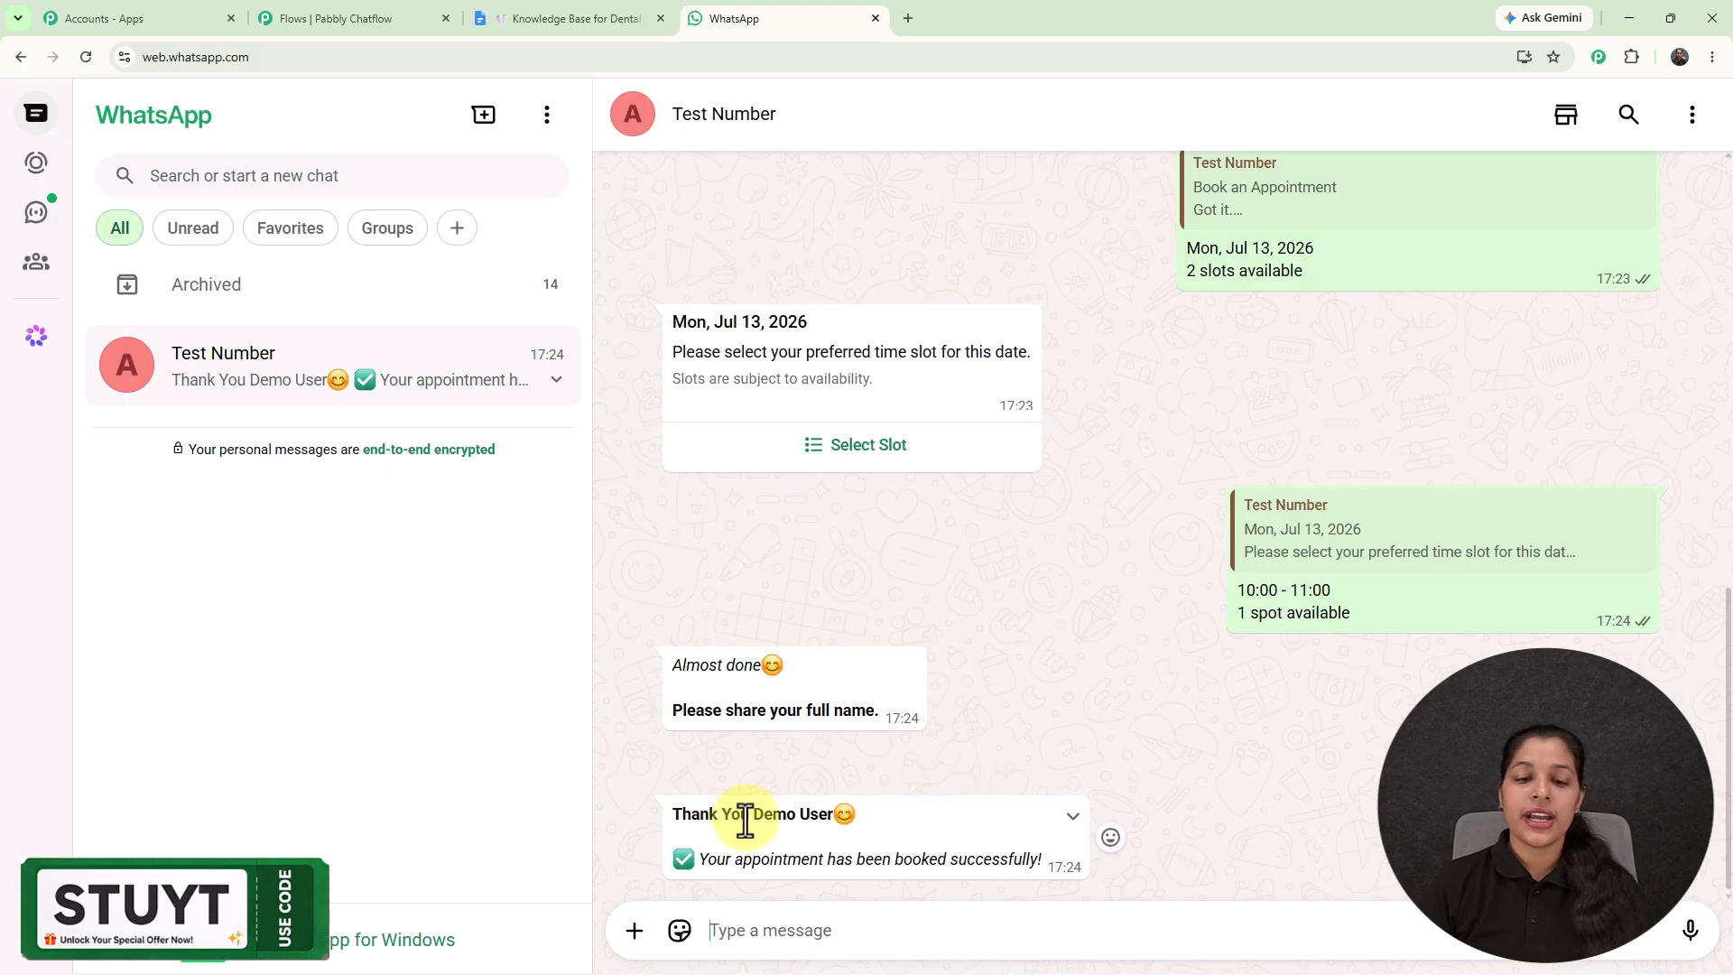
left_click_drag(748, 817, 864, 815)
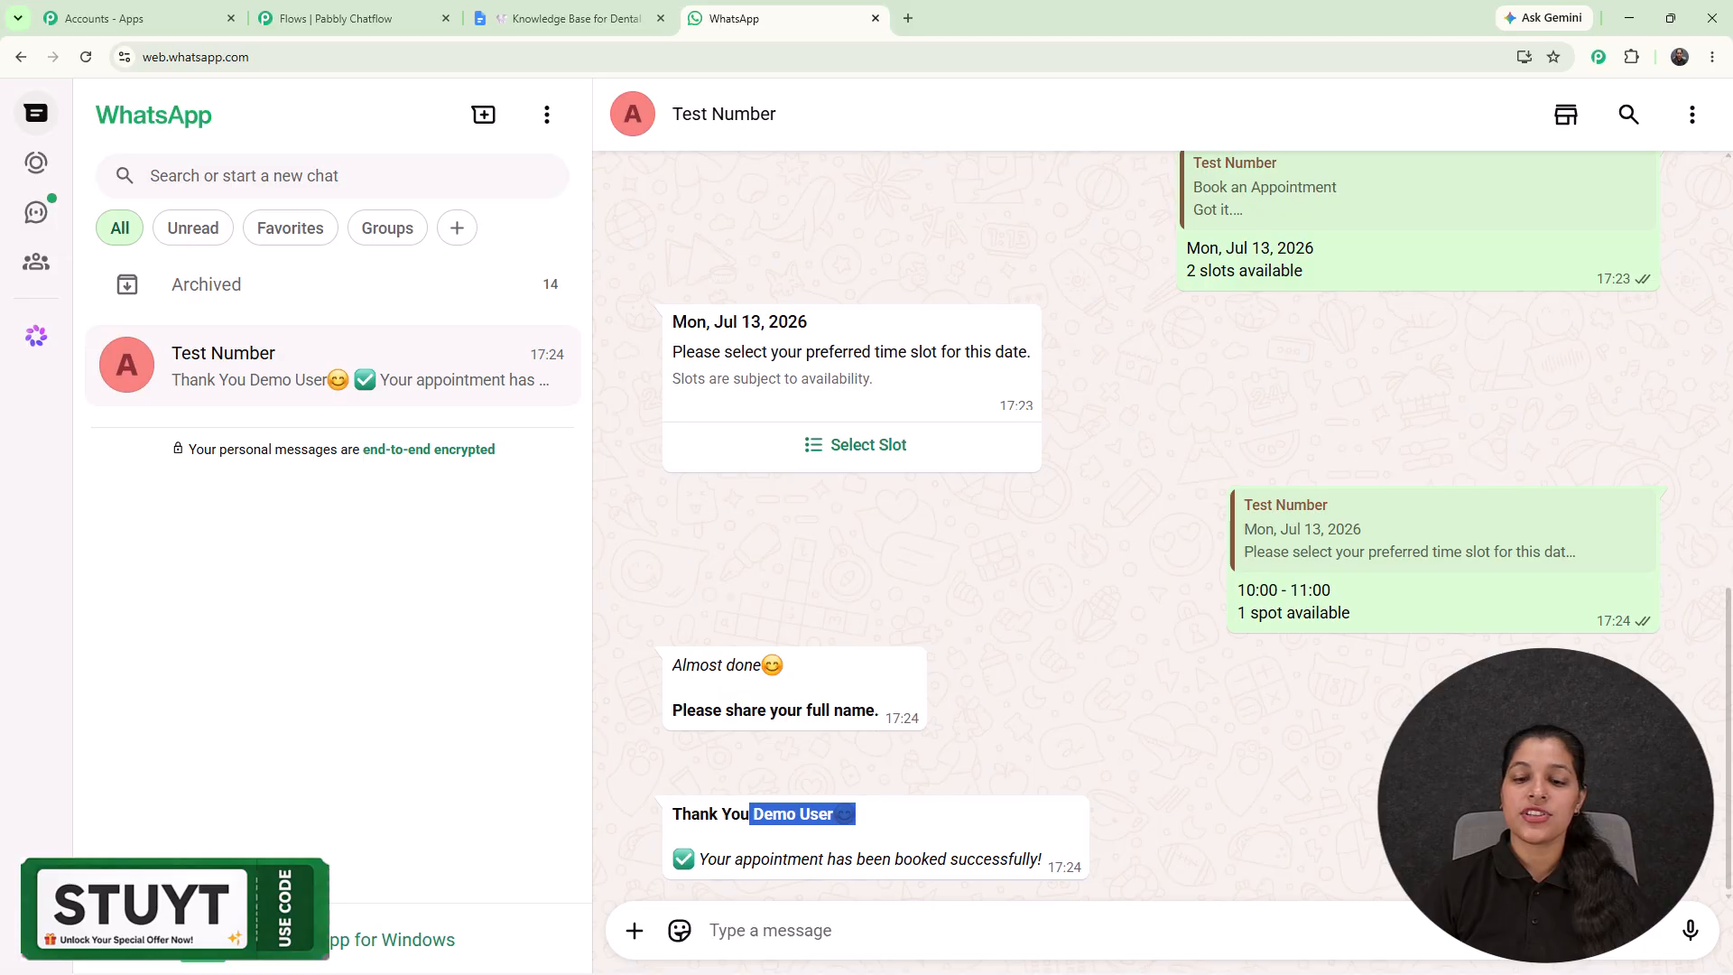
left_click(626, 809)
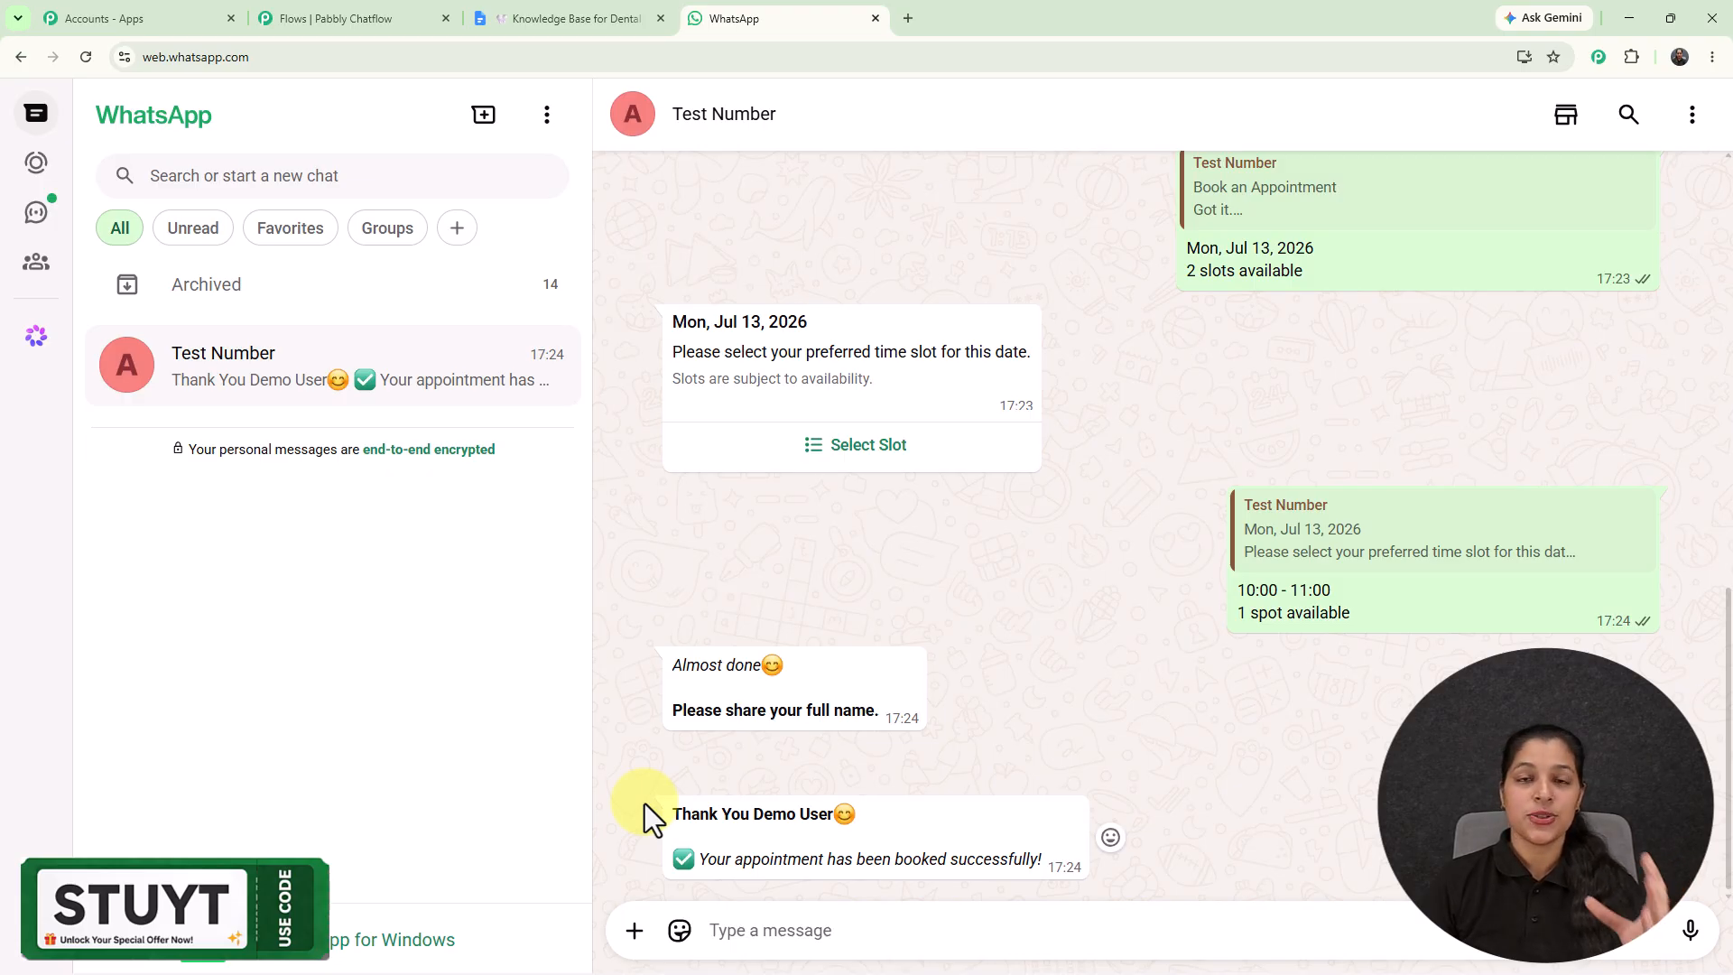
Choose Ask Question in the SmileCare Dental Clinic welcome message at the start of the chat.
scroll(832, 700, "up", 8)
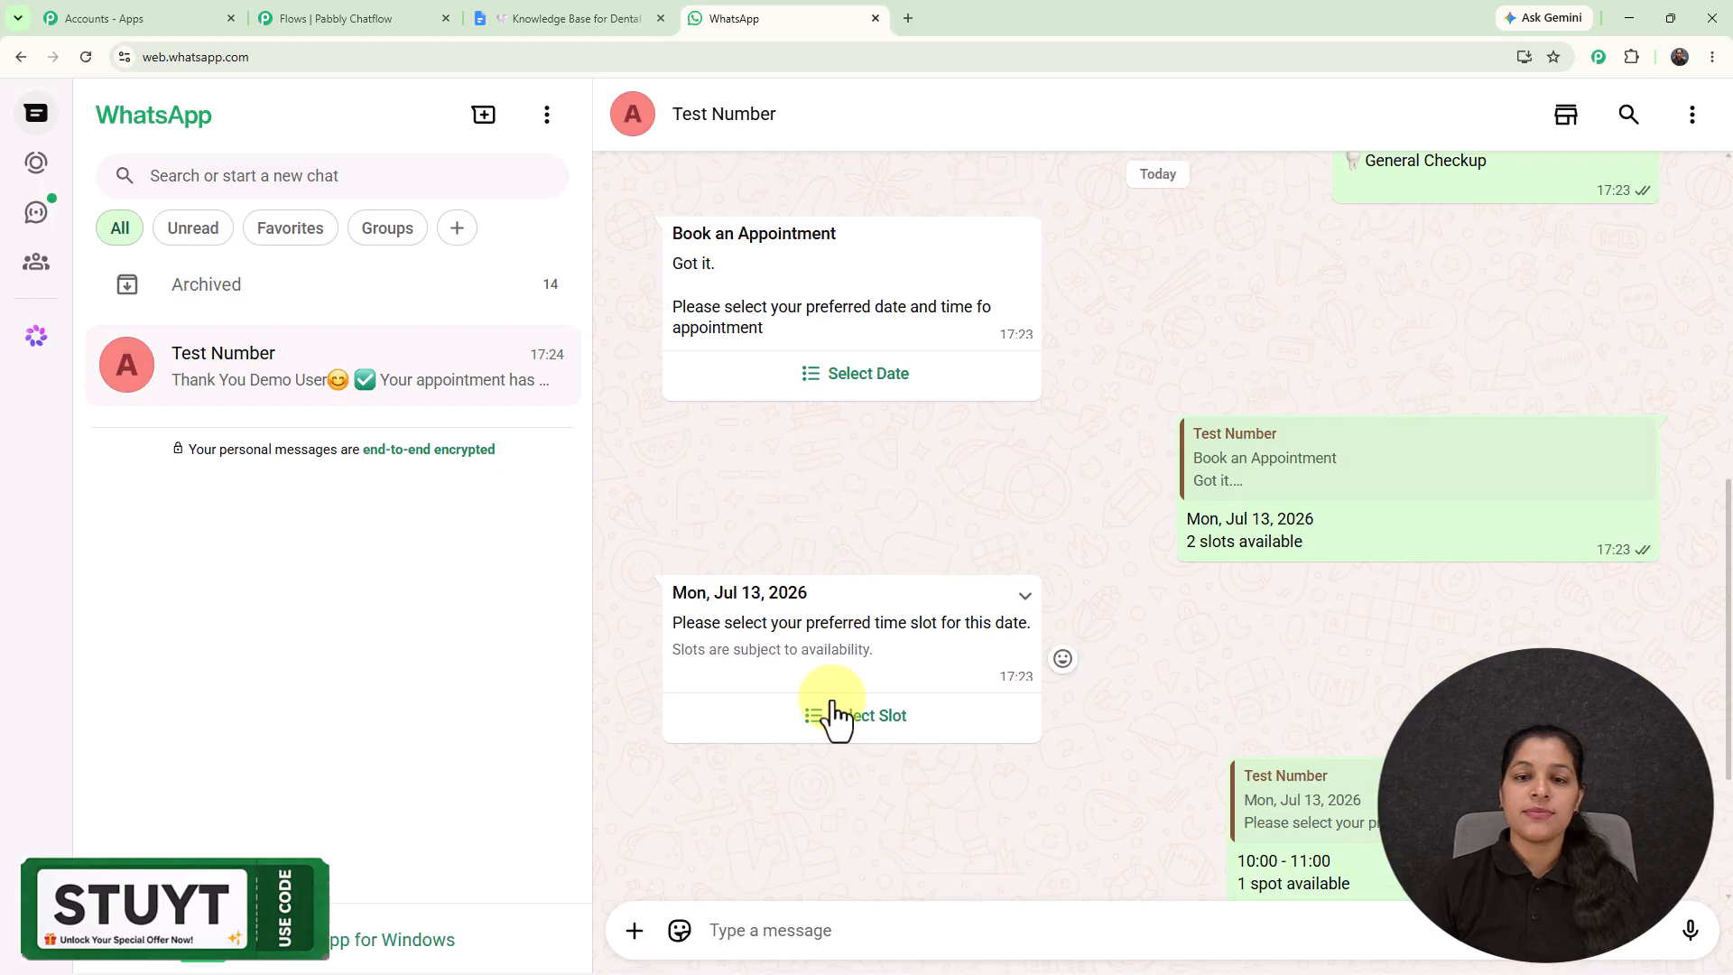
scroll(832, 700, "up", 4)
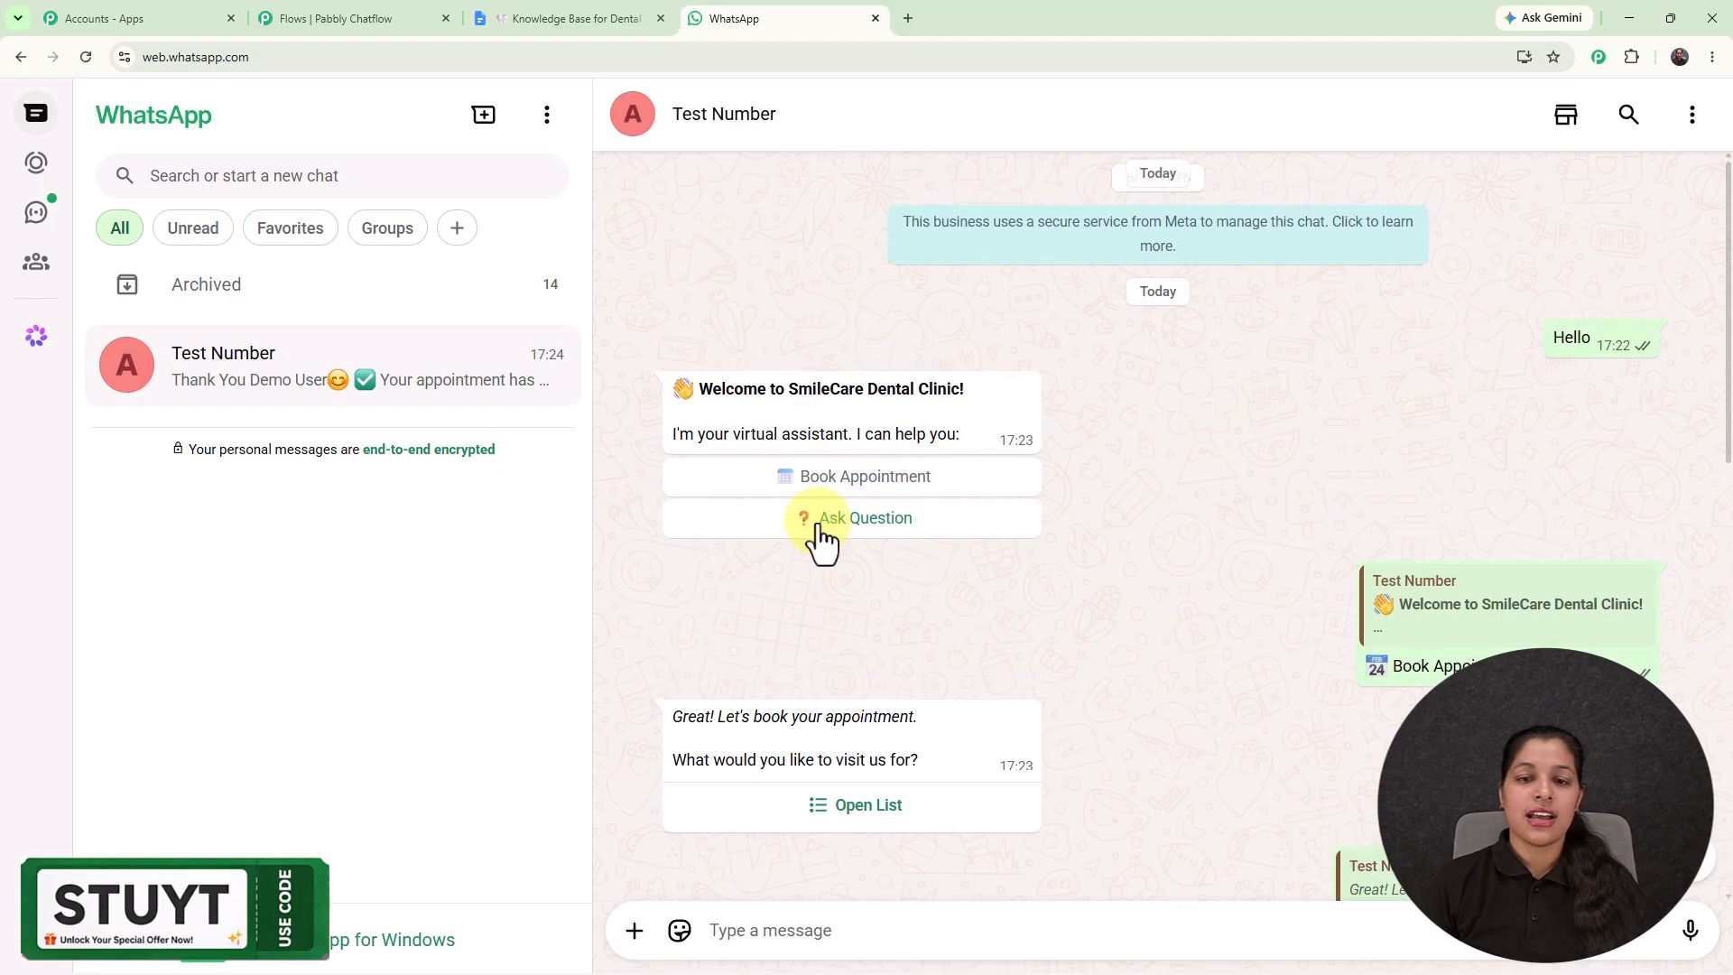
left_click(822, 540)
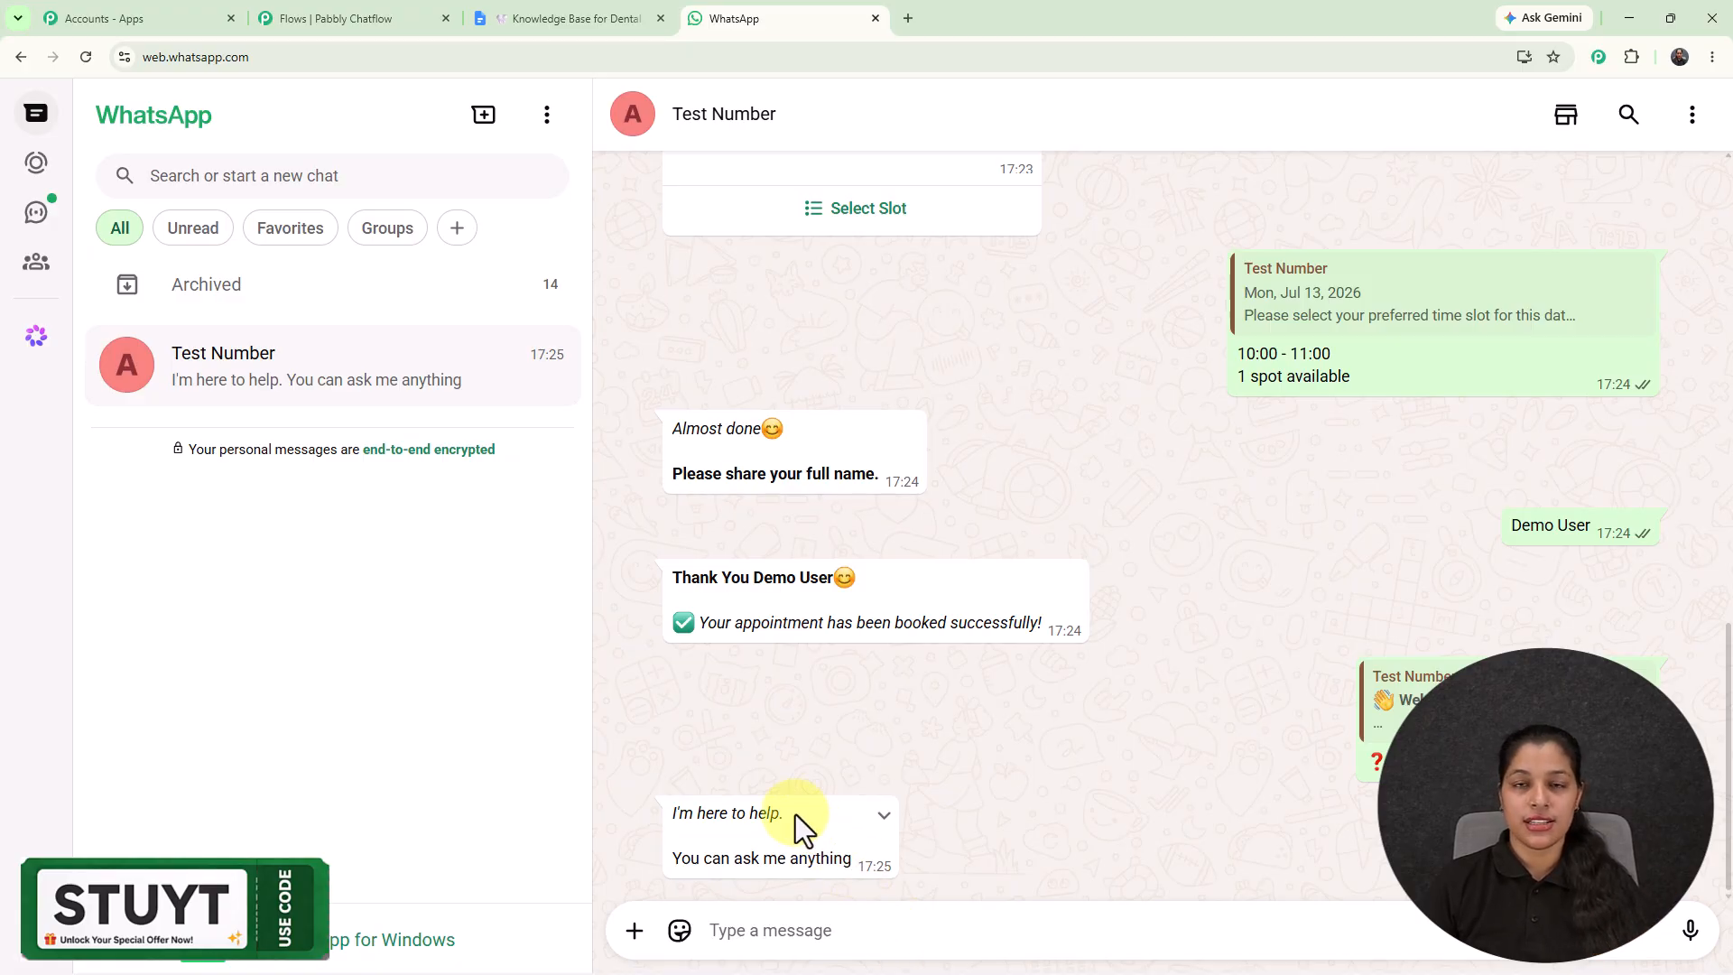
Send the questions "Are dental implants permanent?" and "How long does a root canal treatment take?" as separate messages.
type("Are dental implants permanent?")
key("Return")
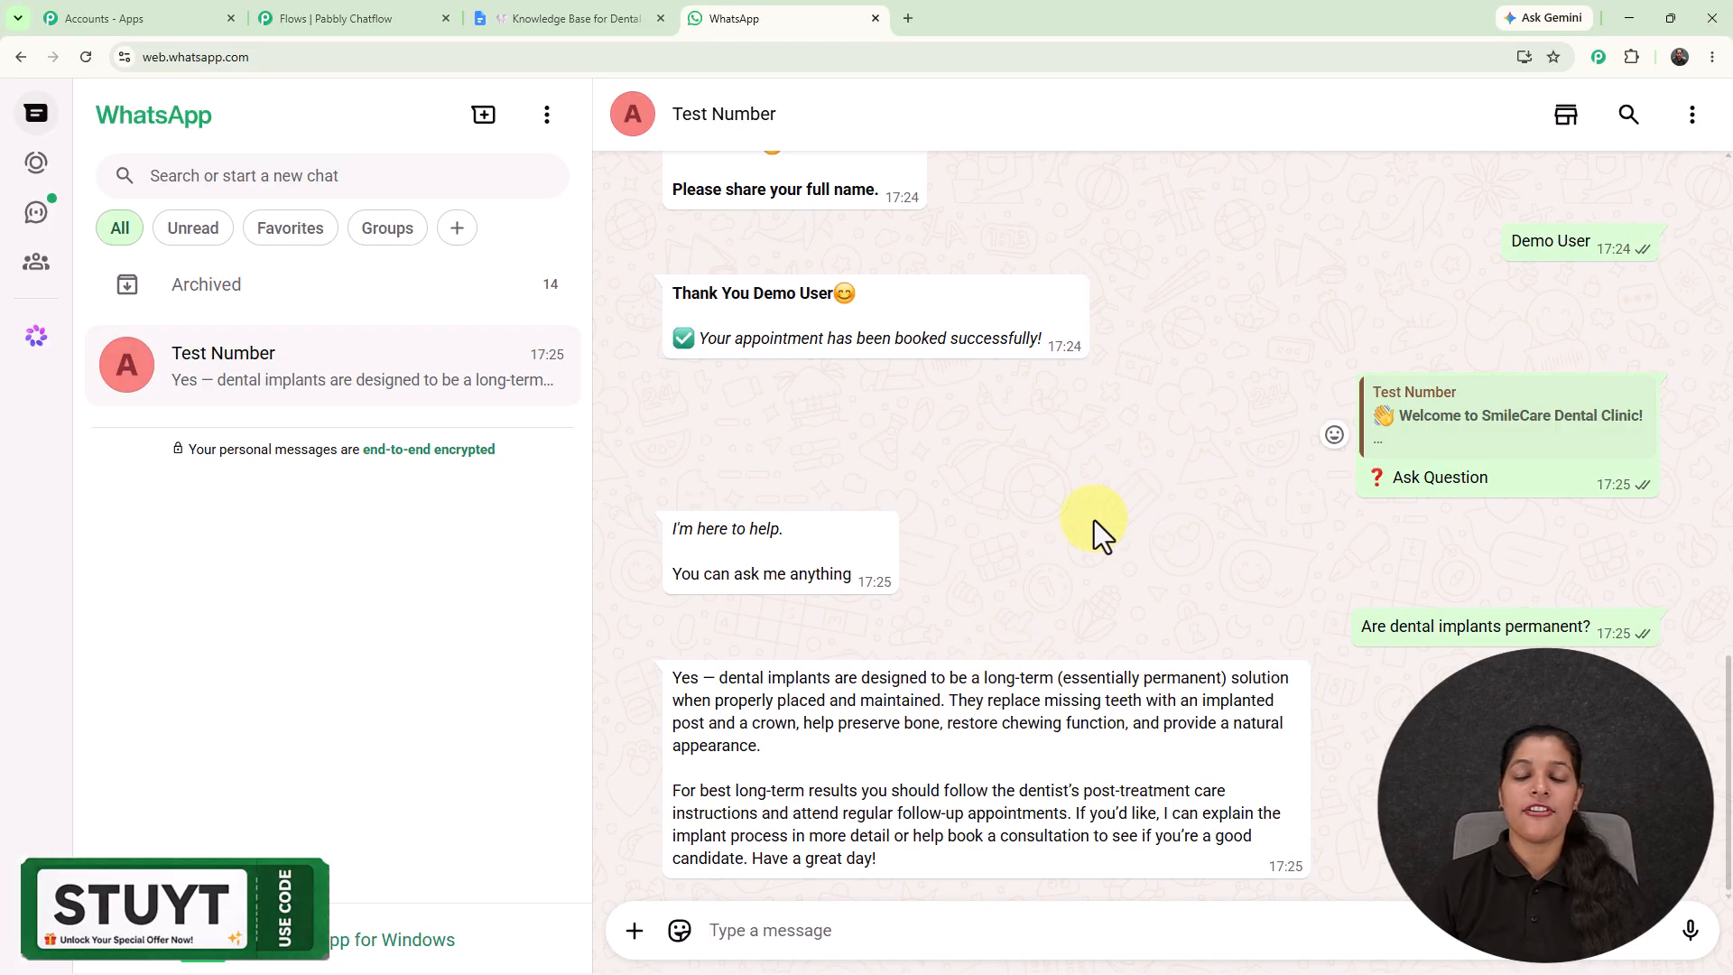
type("How long does a root canal treatment take?")
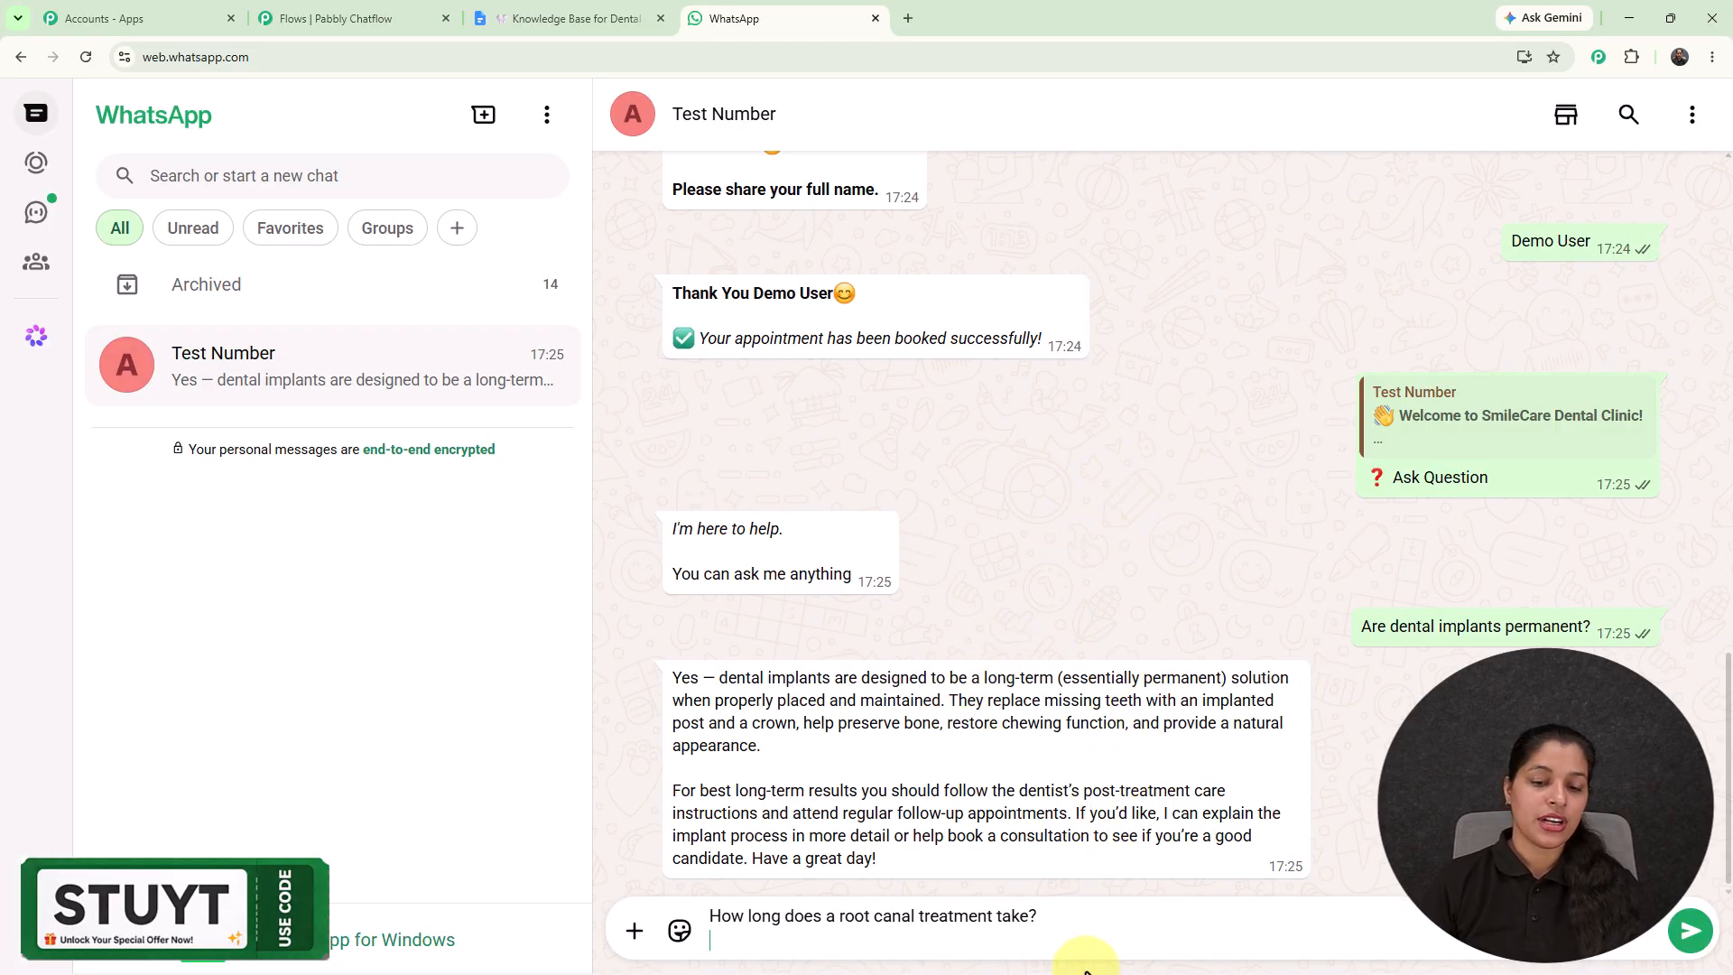
key("Return")
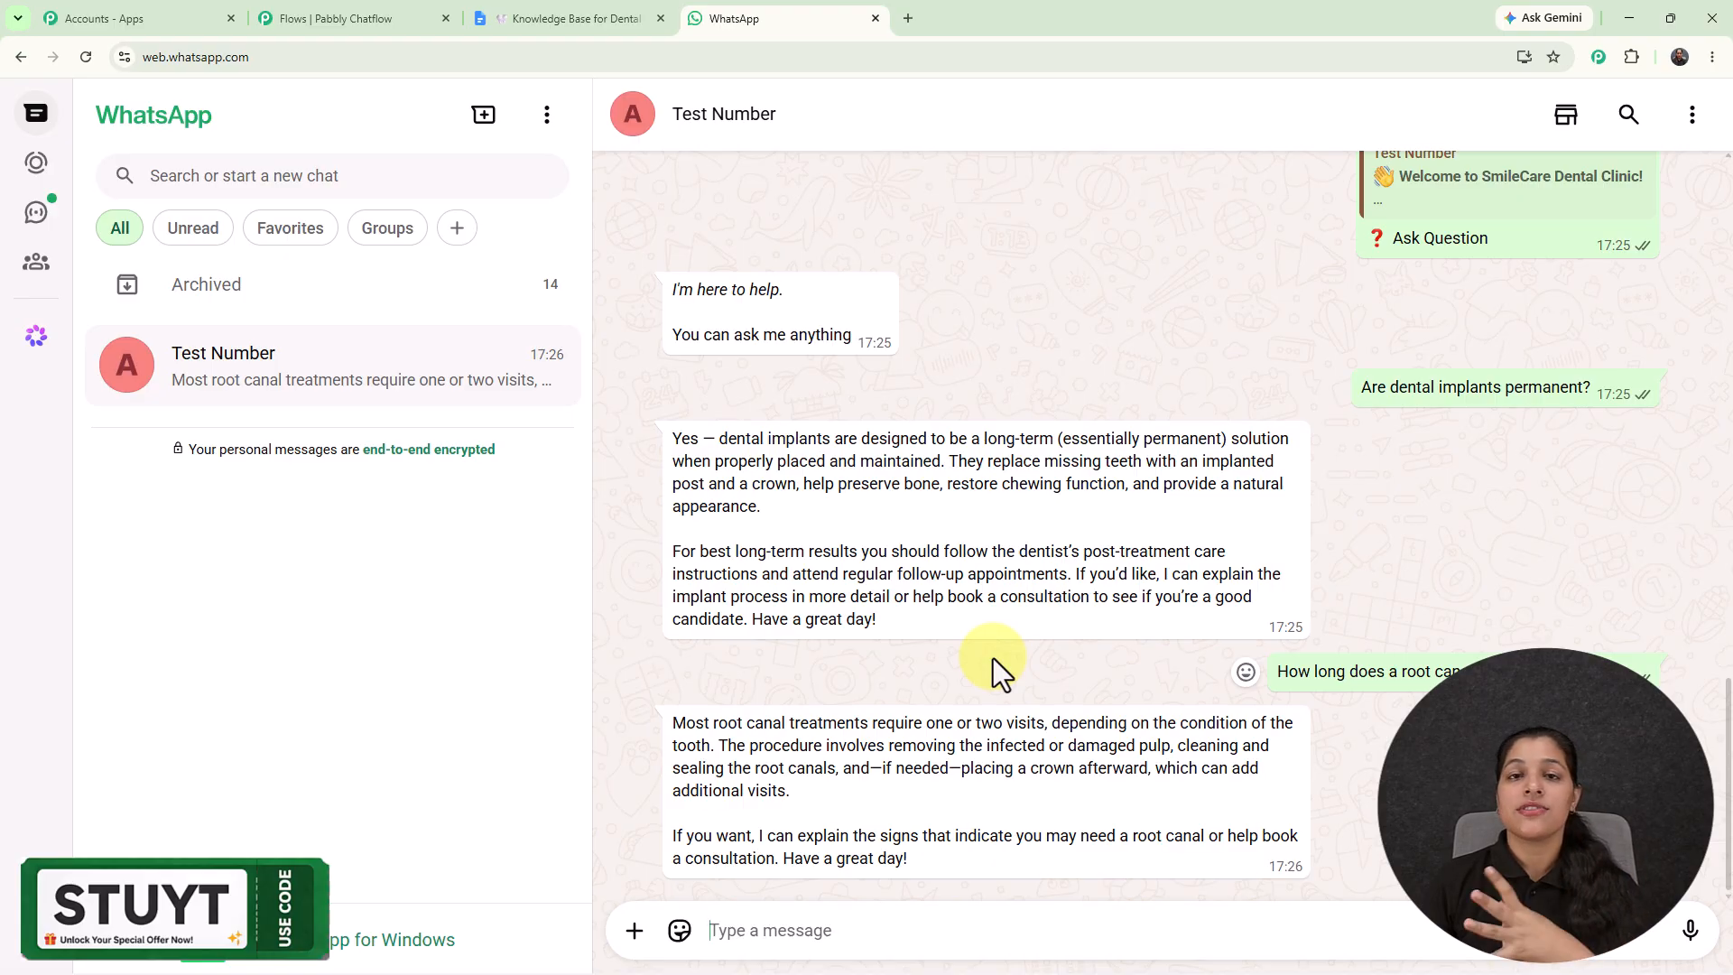
Switch to the Knowledge Base for Dental Clinic document in Google Docs and examine its clinic description, objective and dental services sections.
left_click(521, 12)
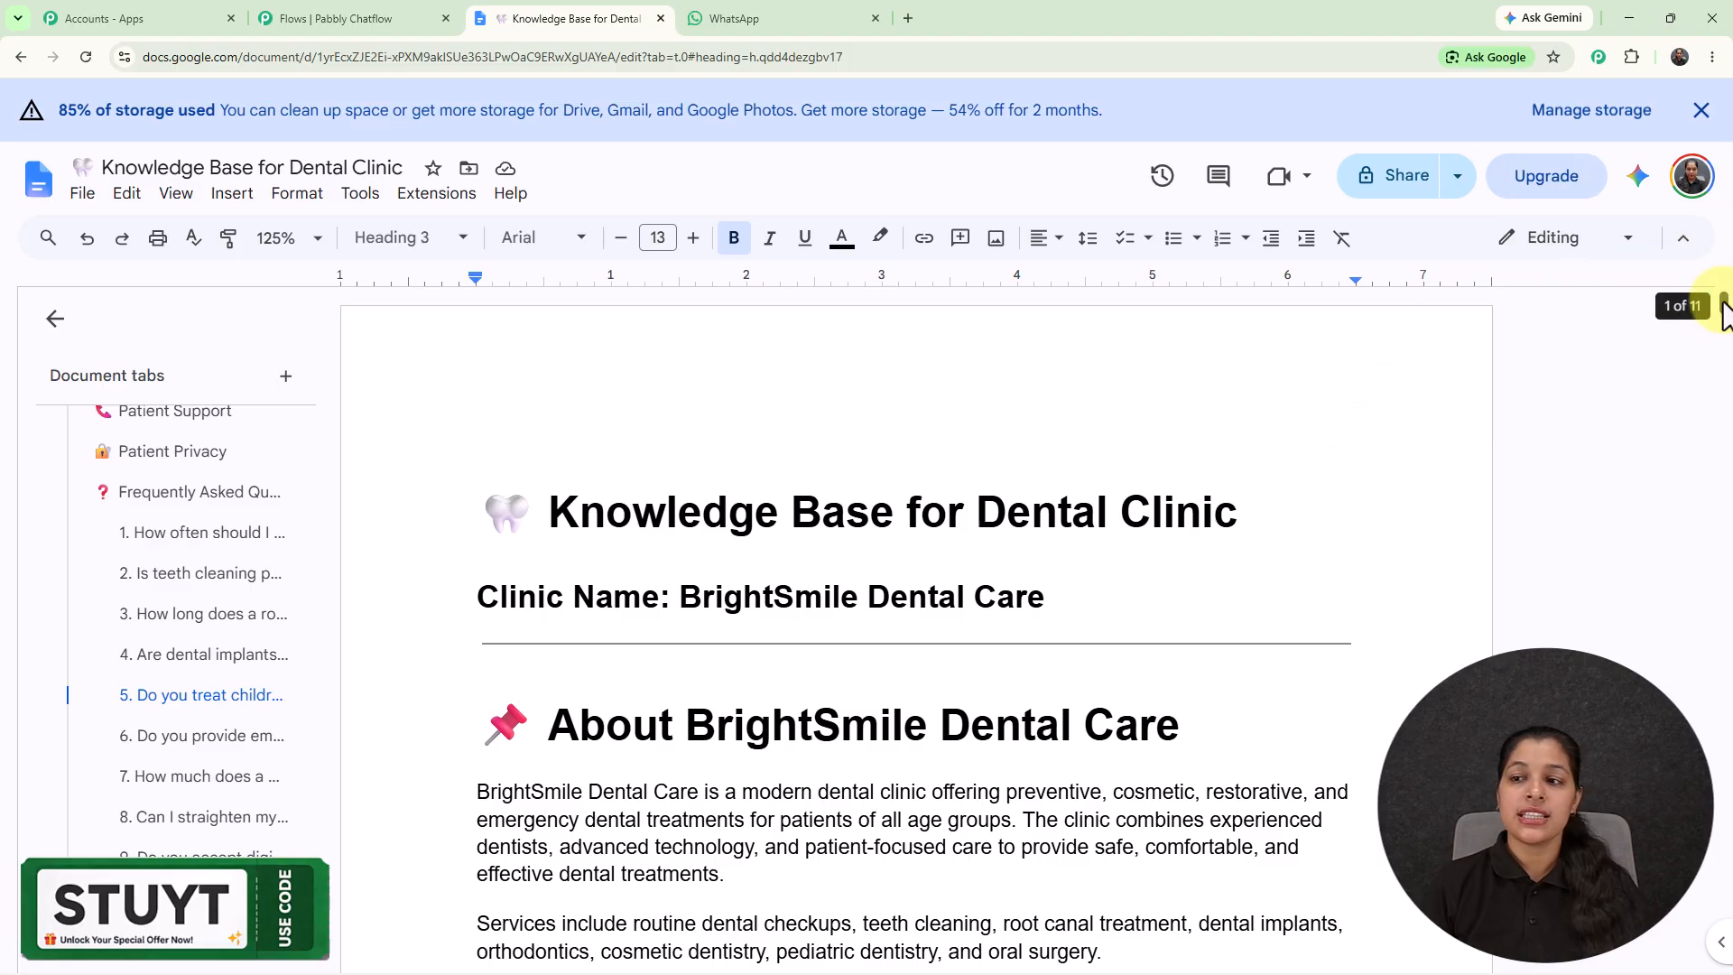
left_click_drag(1723, 306, 1723, 340)
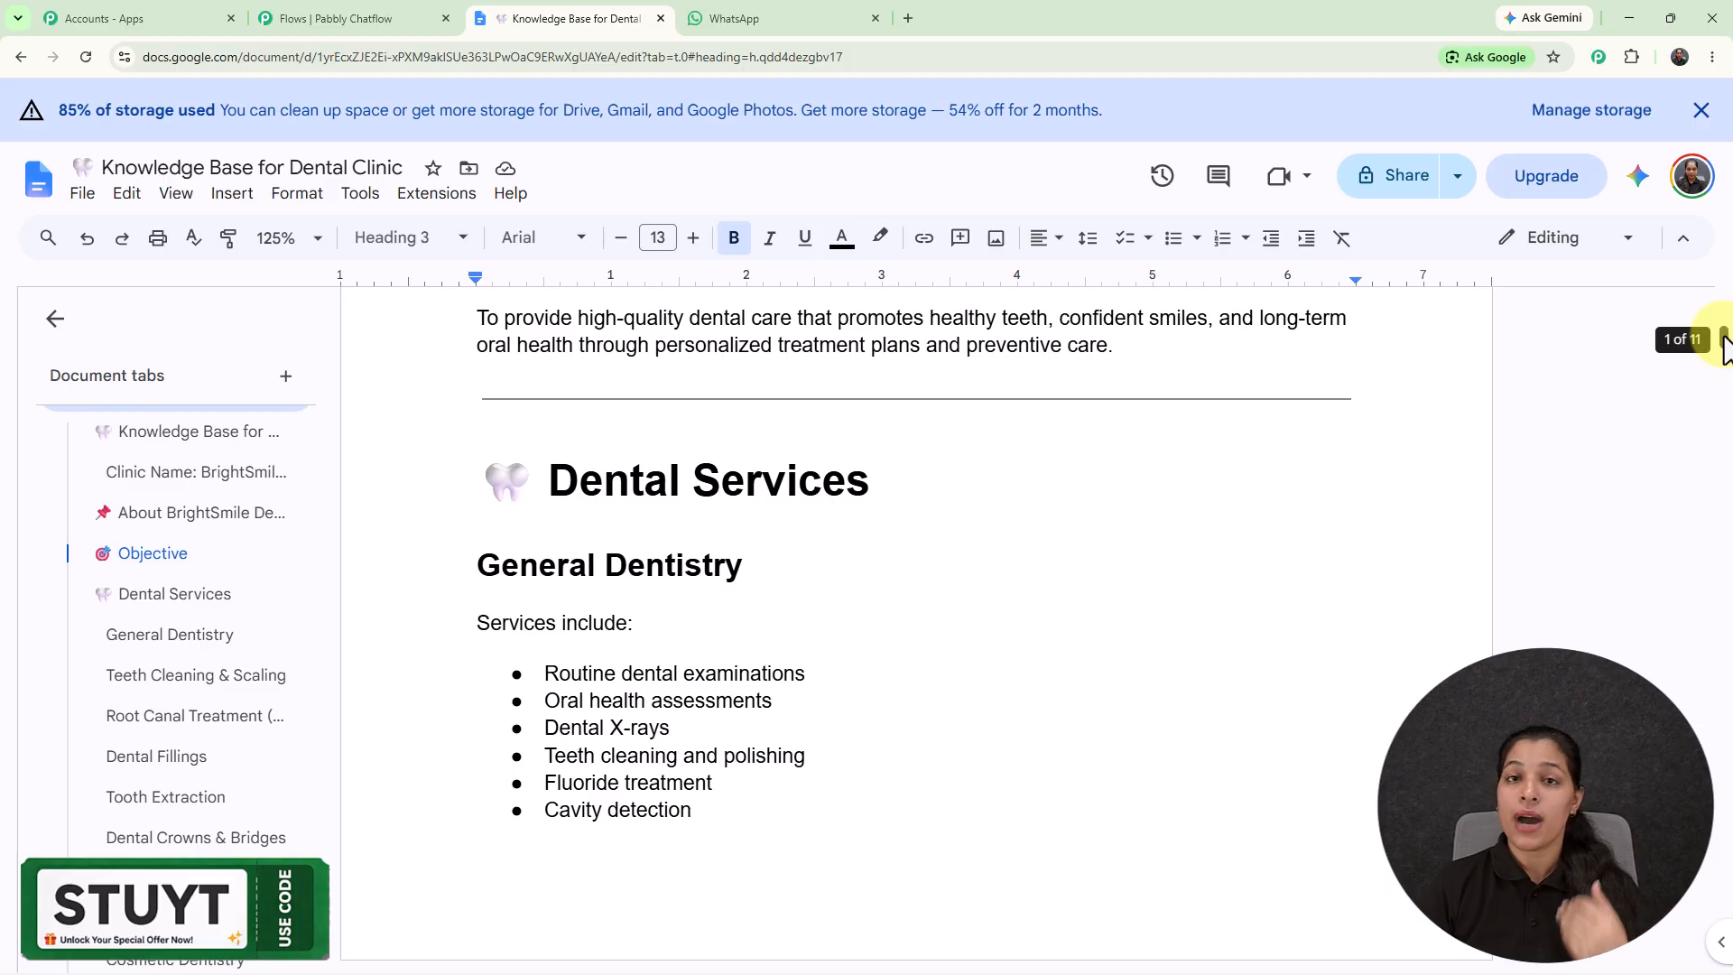
left_click_drag(1723, 338, 1724, 350)
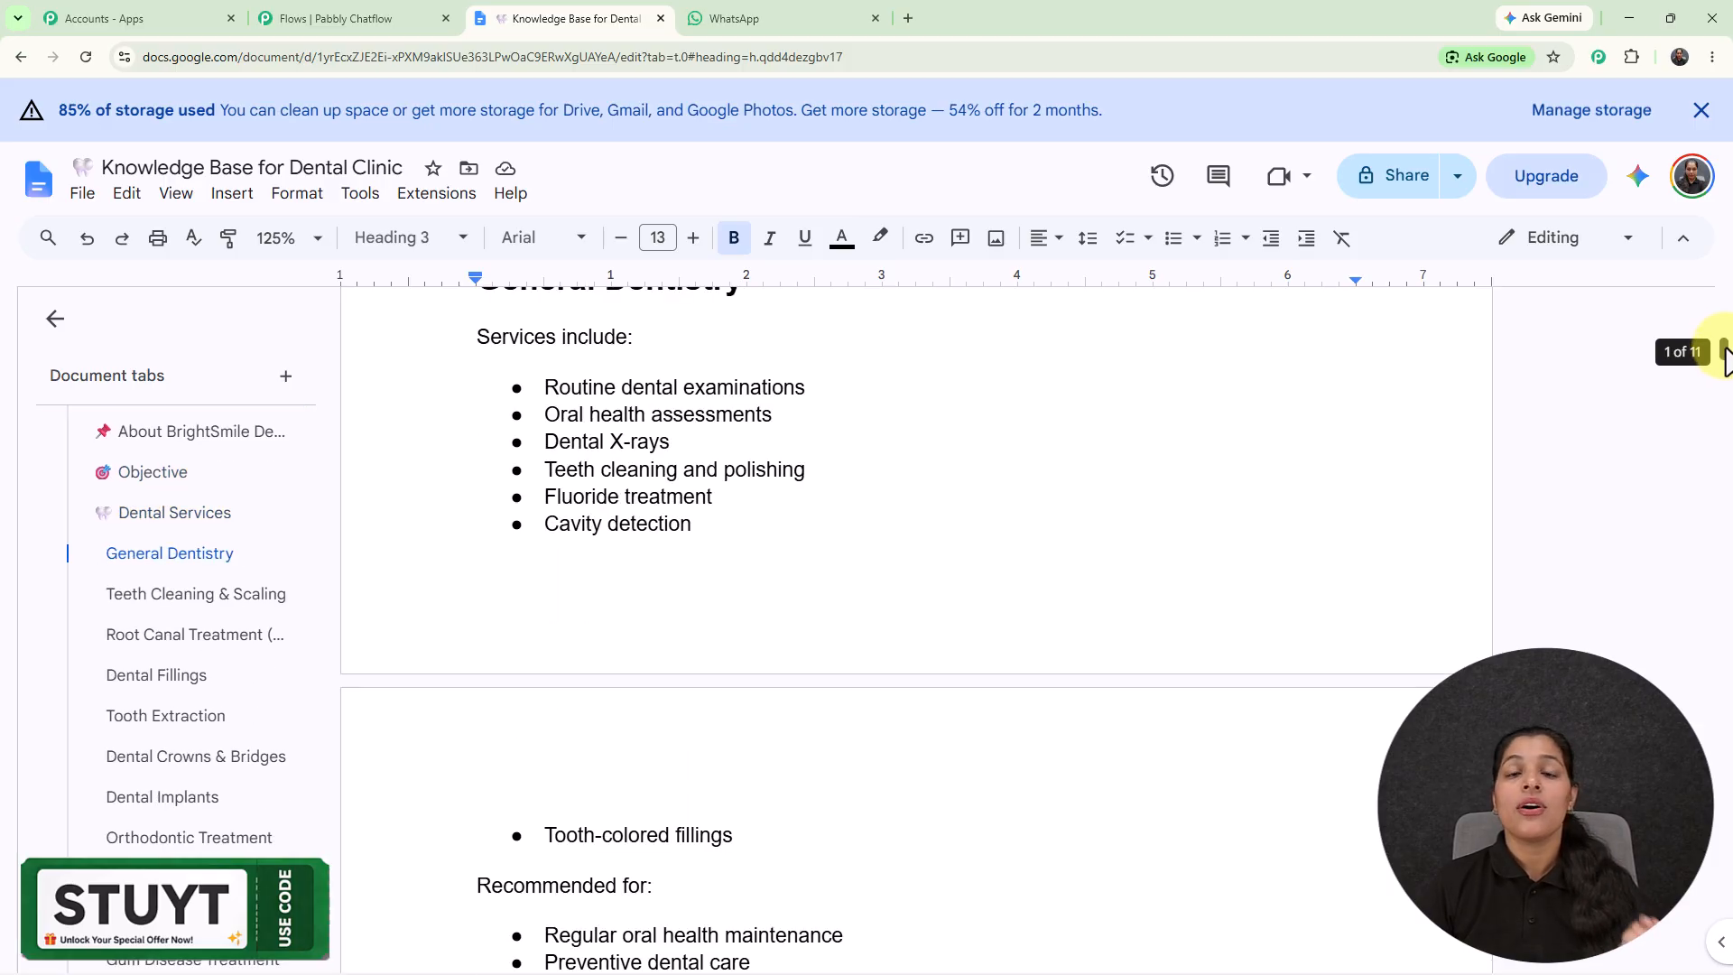
scroll(1383, 473, "down", 7)
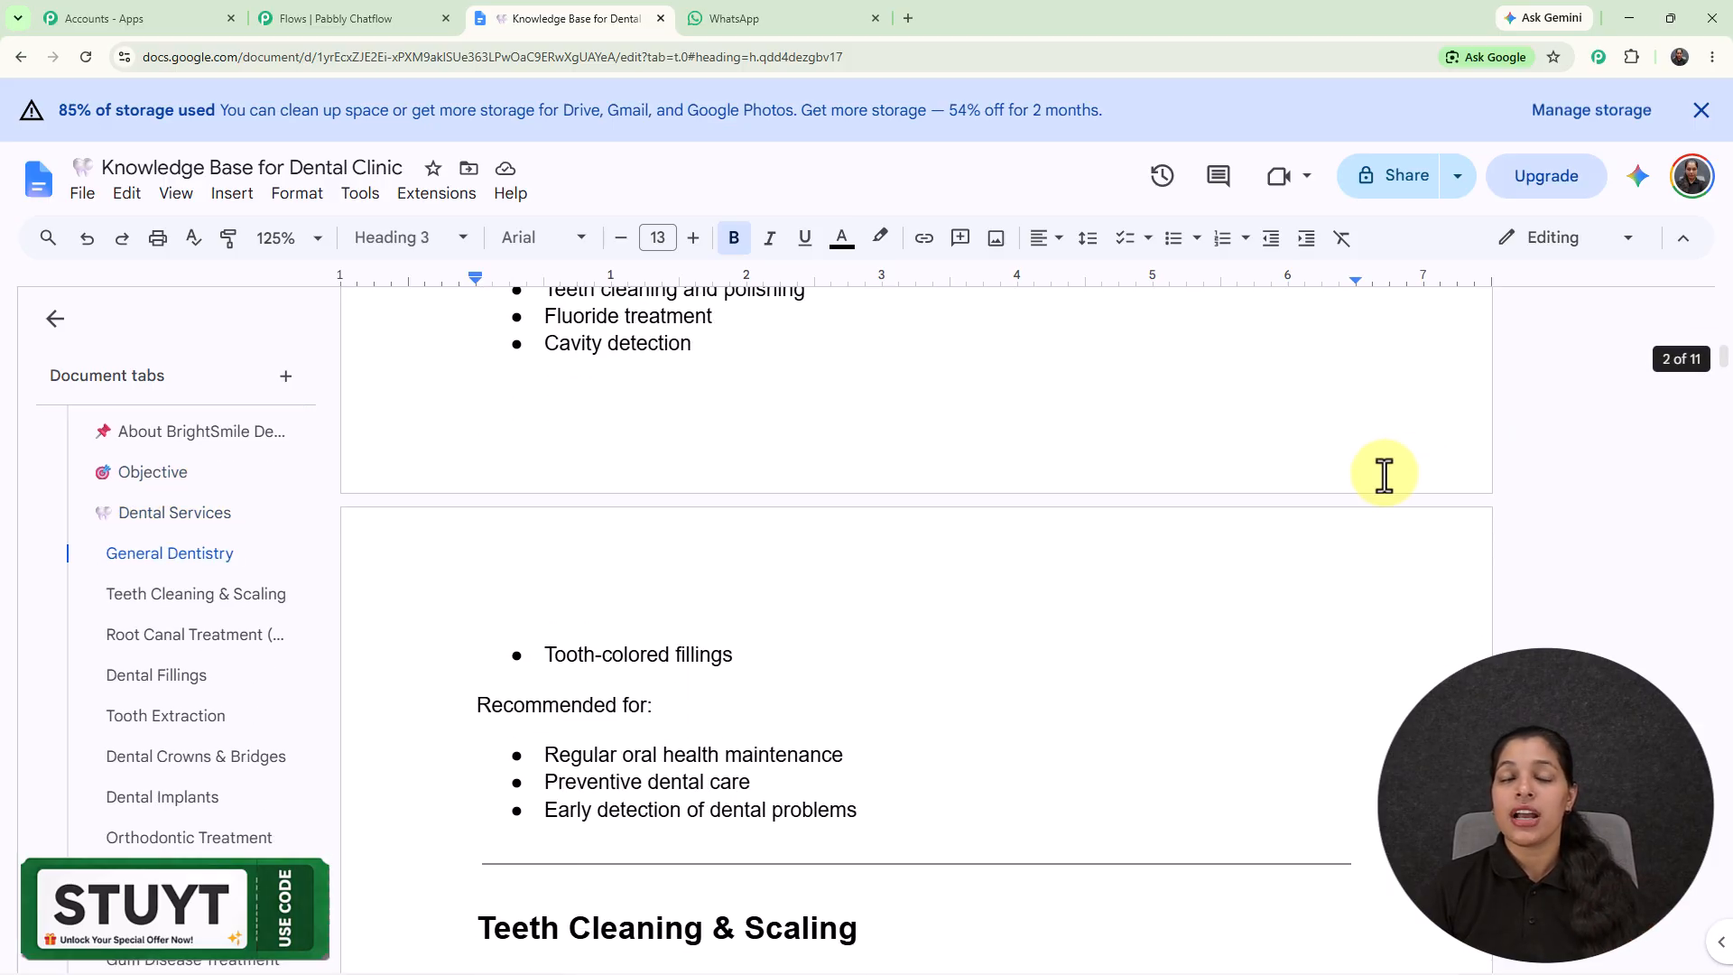
scroll(1383, 473, "up", 7)
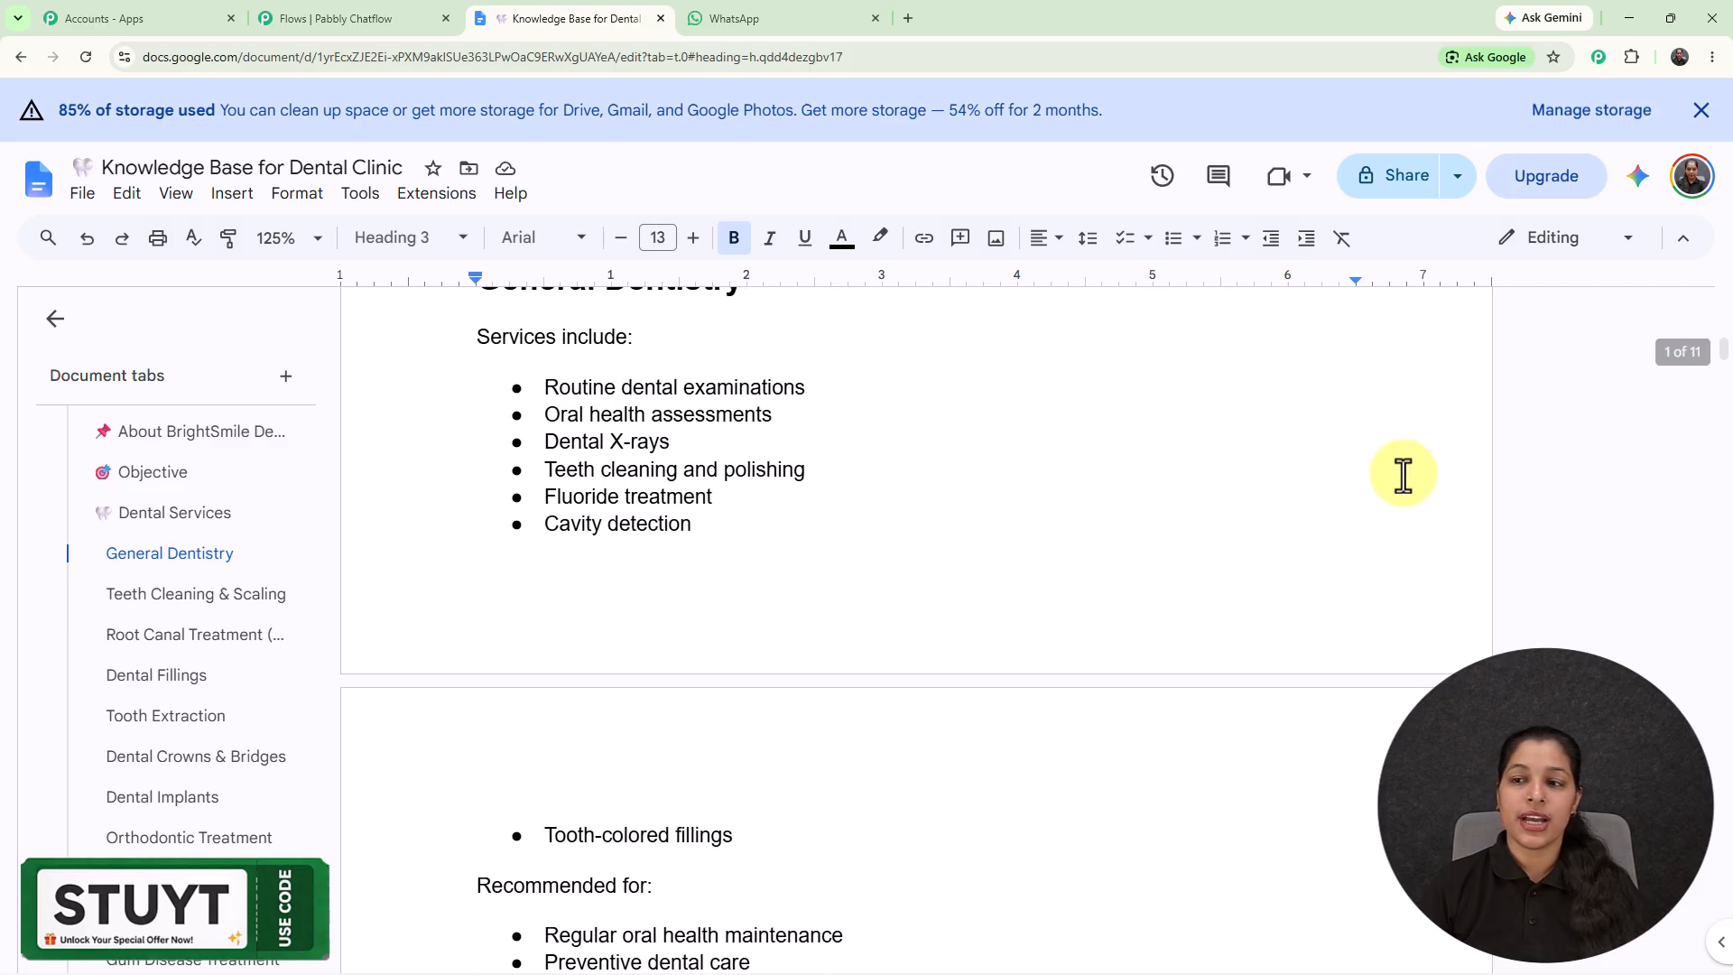
left_click_drag(1723, 361, 1724, 307)
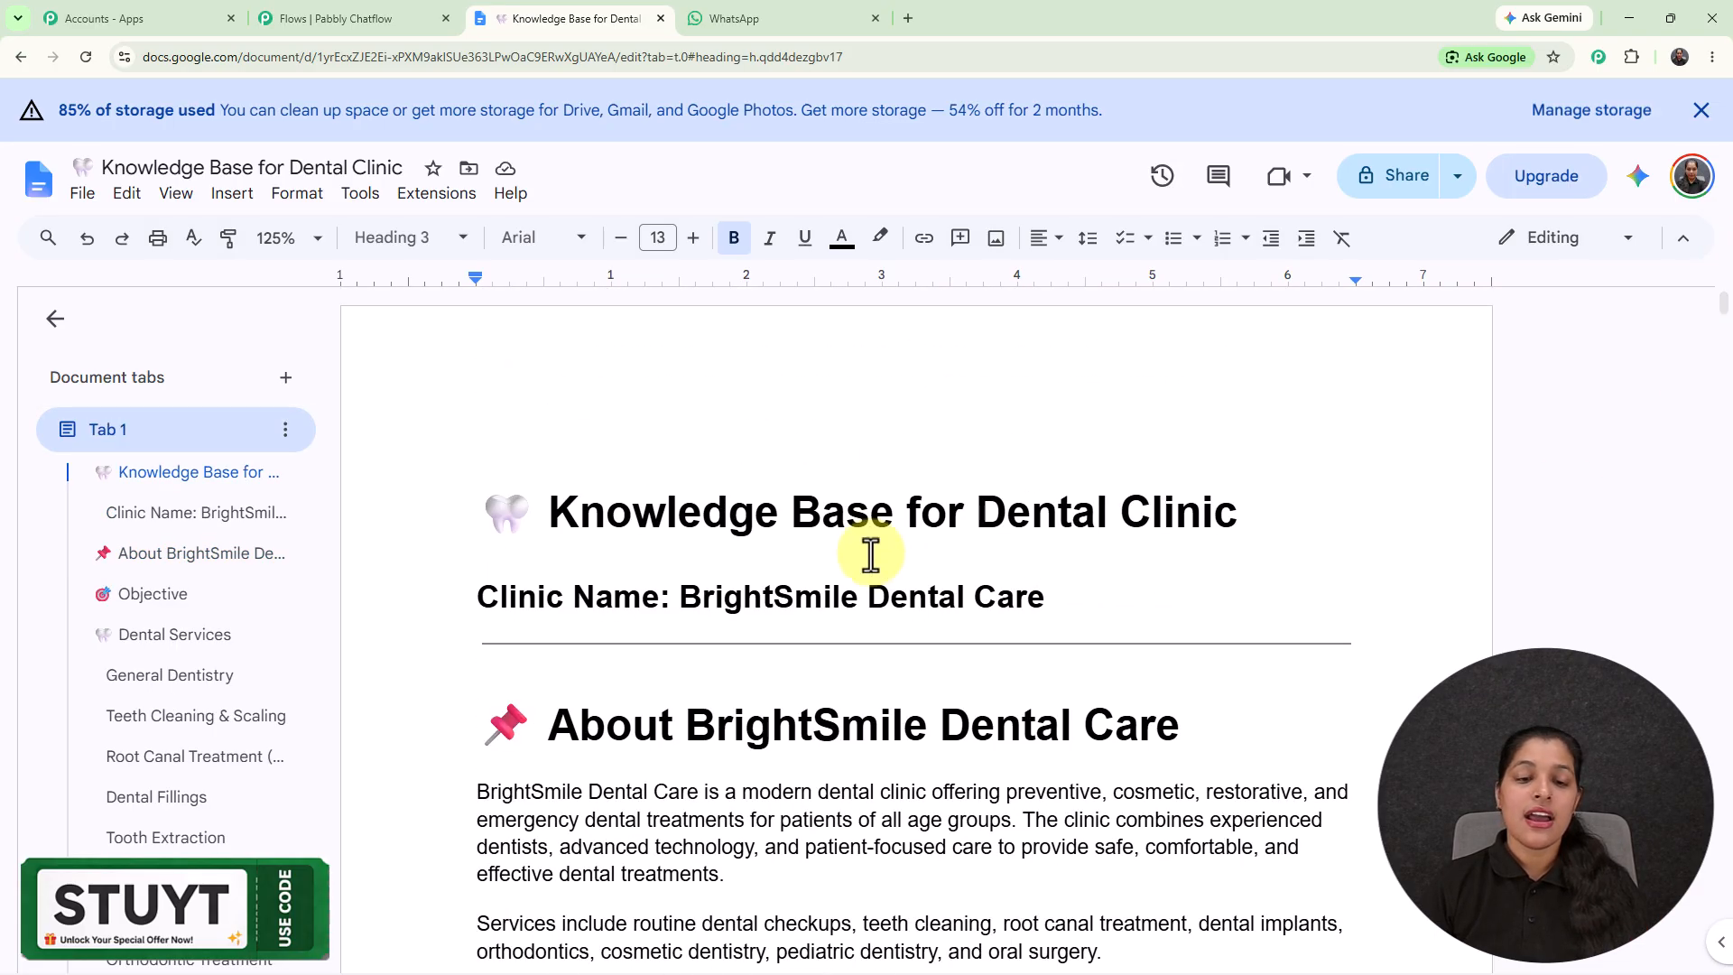
scroll(866, 553, "down", 2)
left_click_drag(472, 448, 1137, 708)
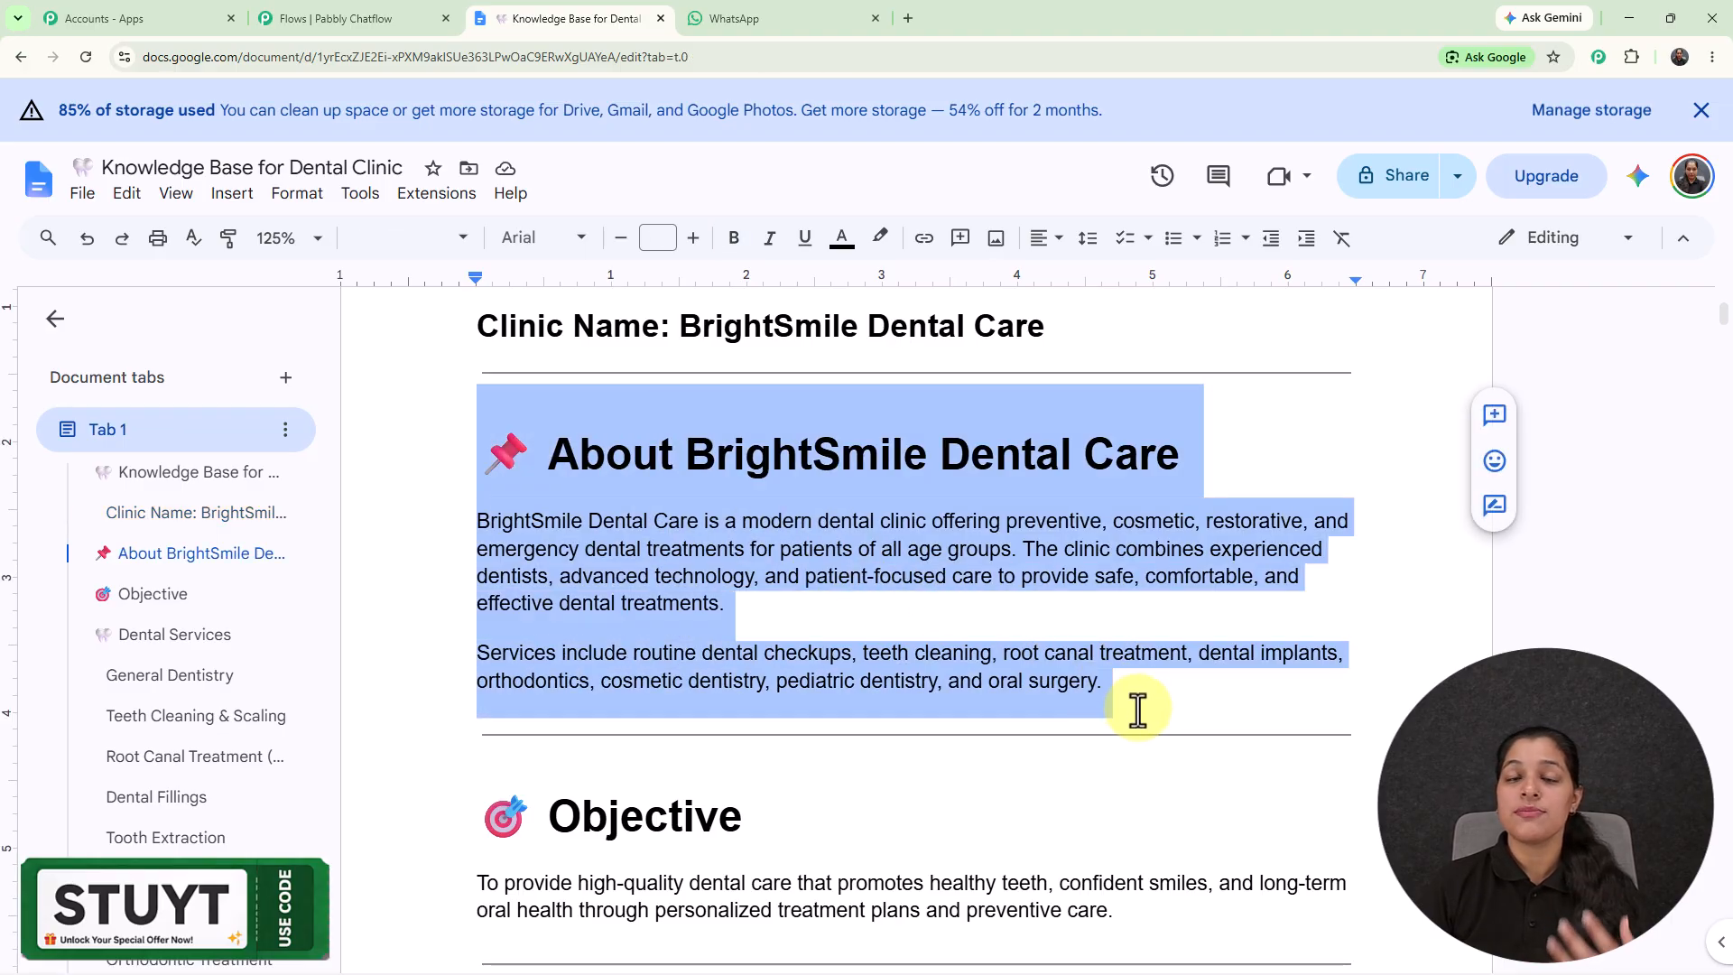
left_click(1137, 709)
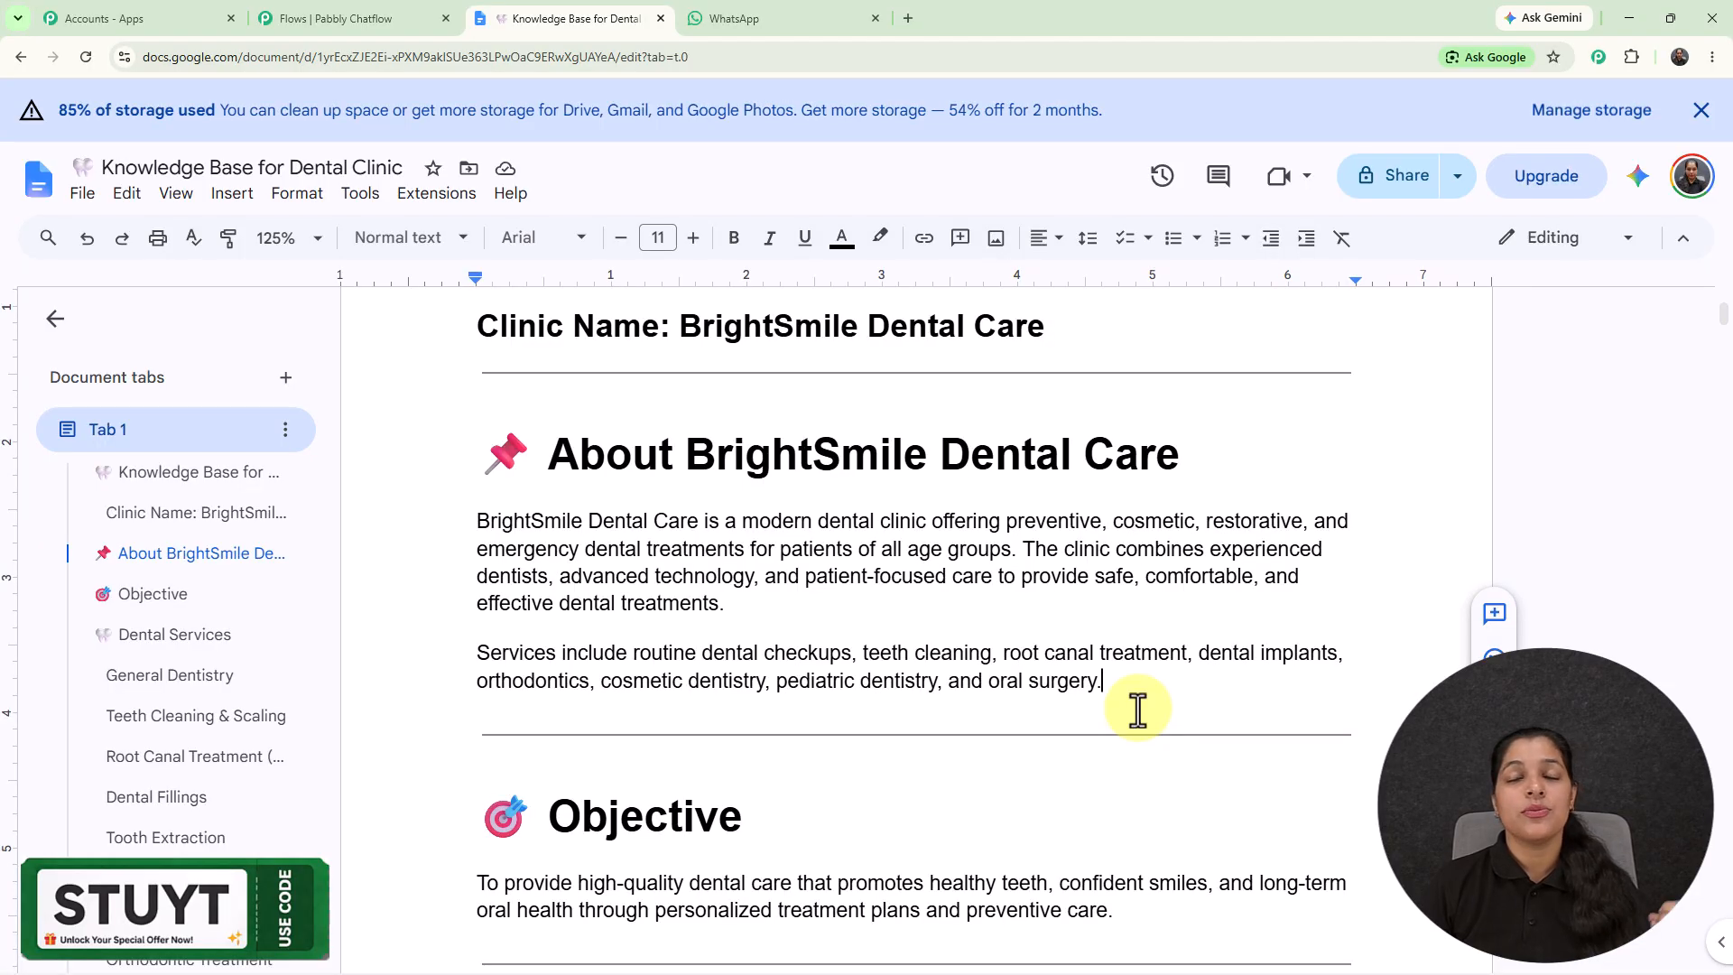
scroll(1137, 709, "down", 7)
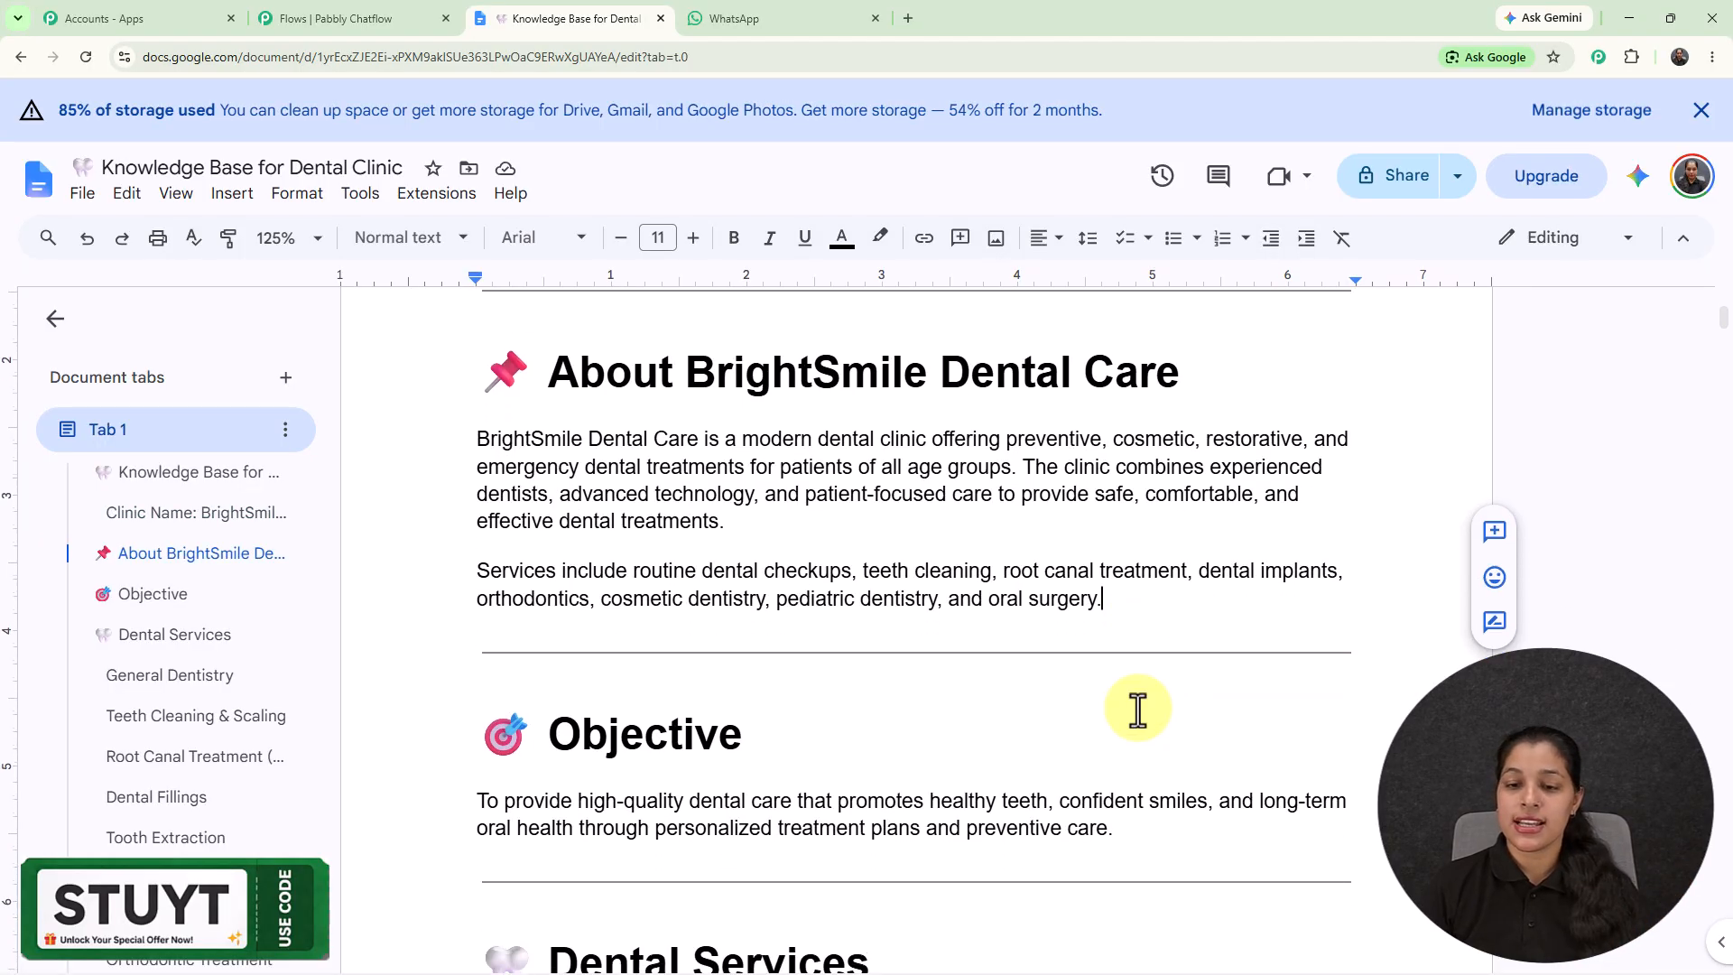
left_click_drag(1724, 343, 1714, 240)
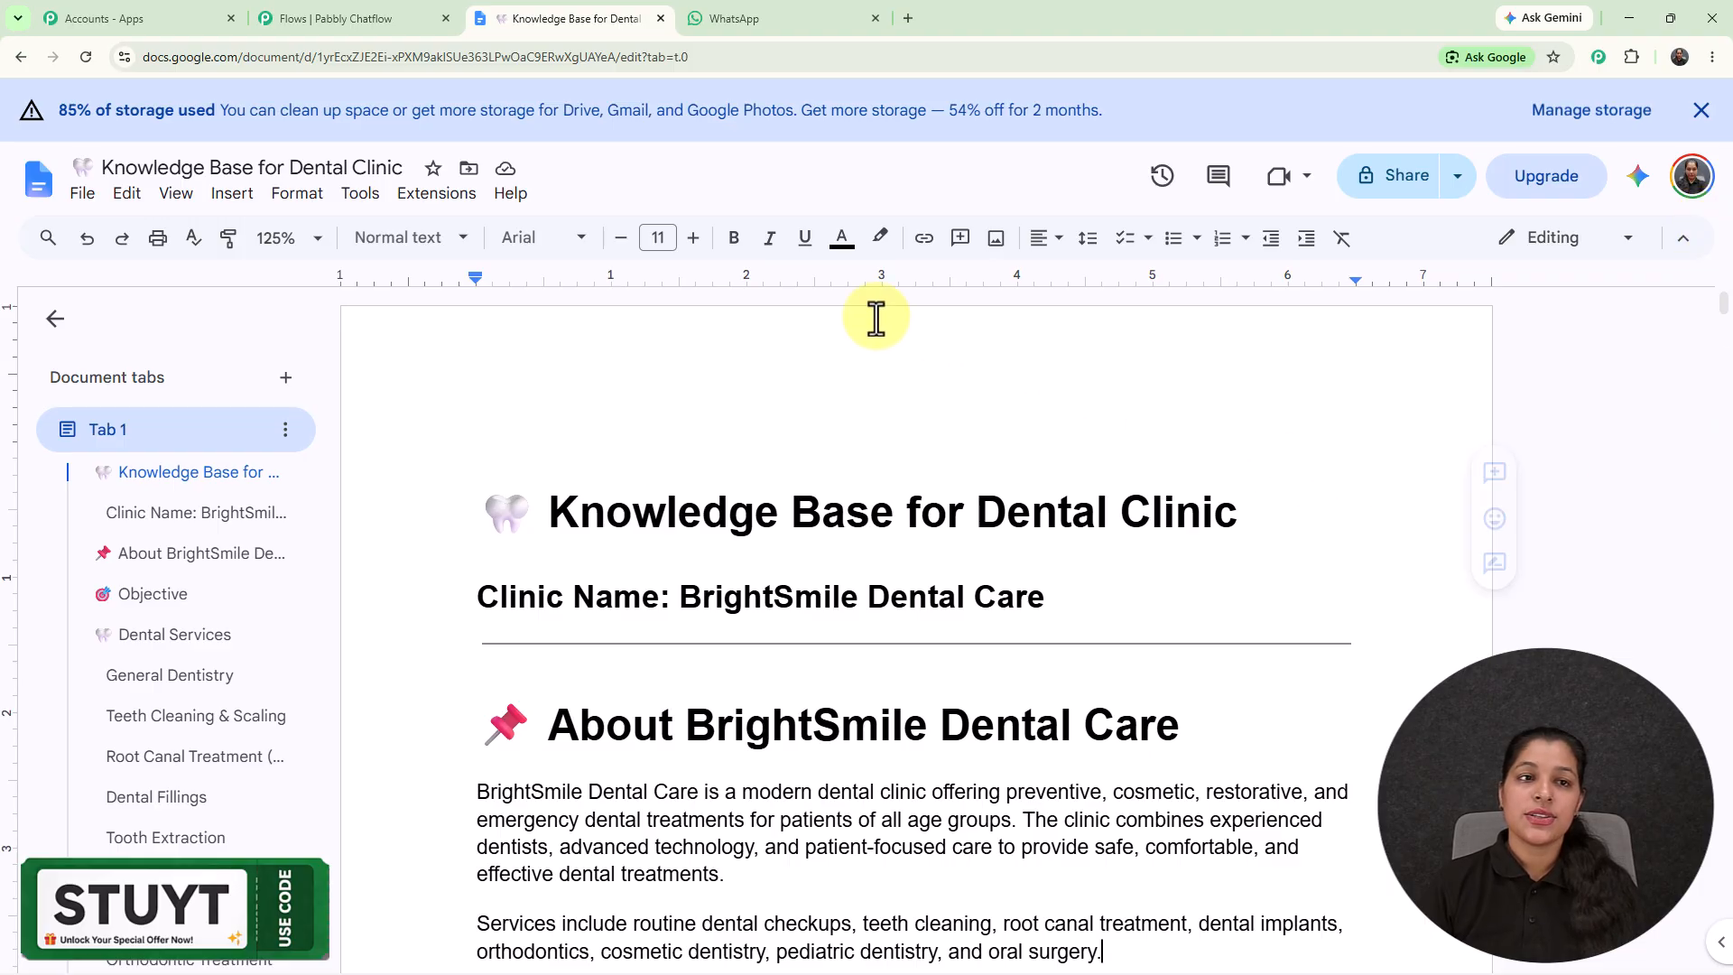
Switch back to the WhatsApp chat and review the conversation back to the welcome message.
left_click(806, 20)
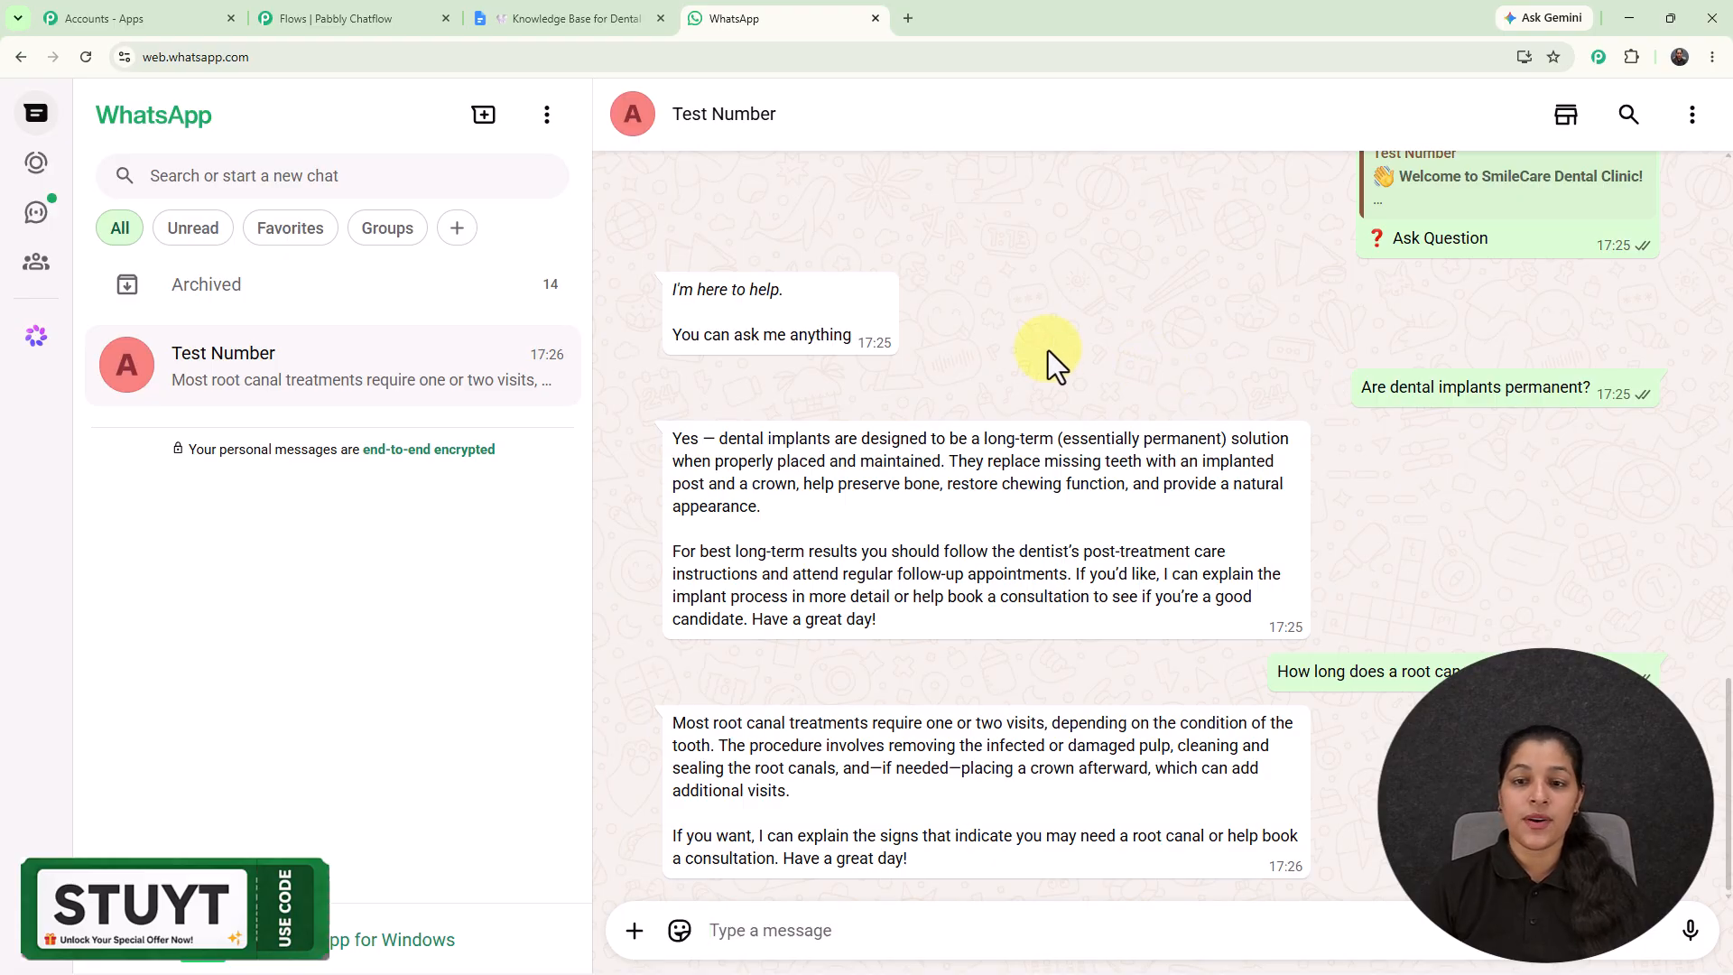
scroll(1054, 370, "up", 6)
scroll(1054, 370, "up", 10)
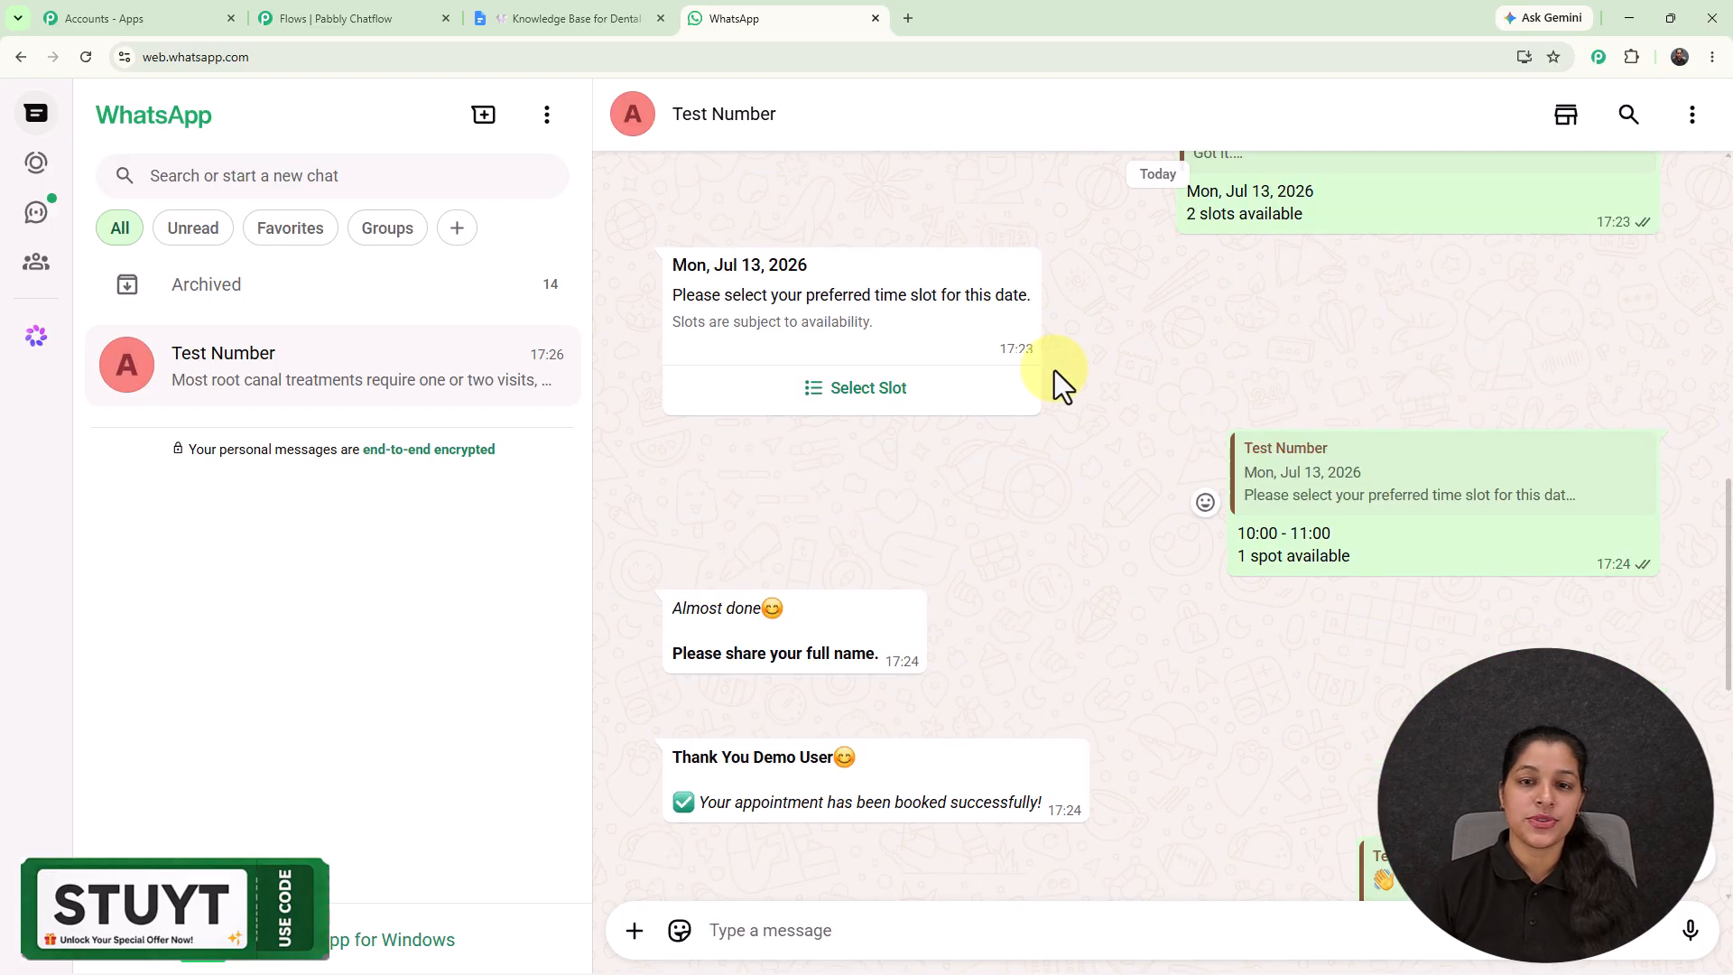
scroll(1054, 370, "up", 3)
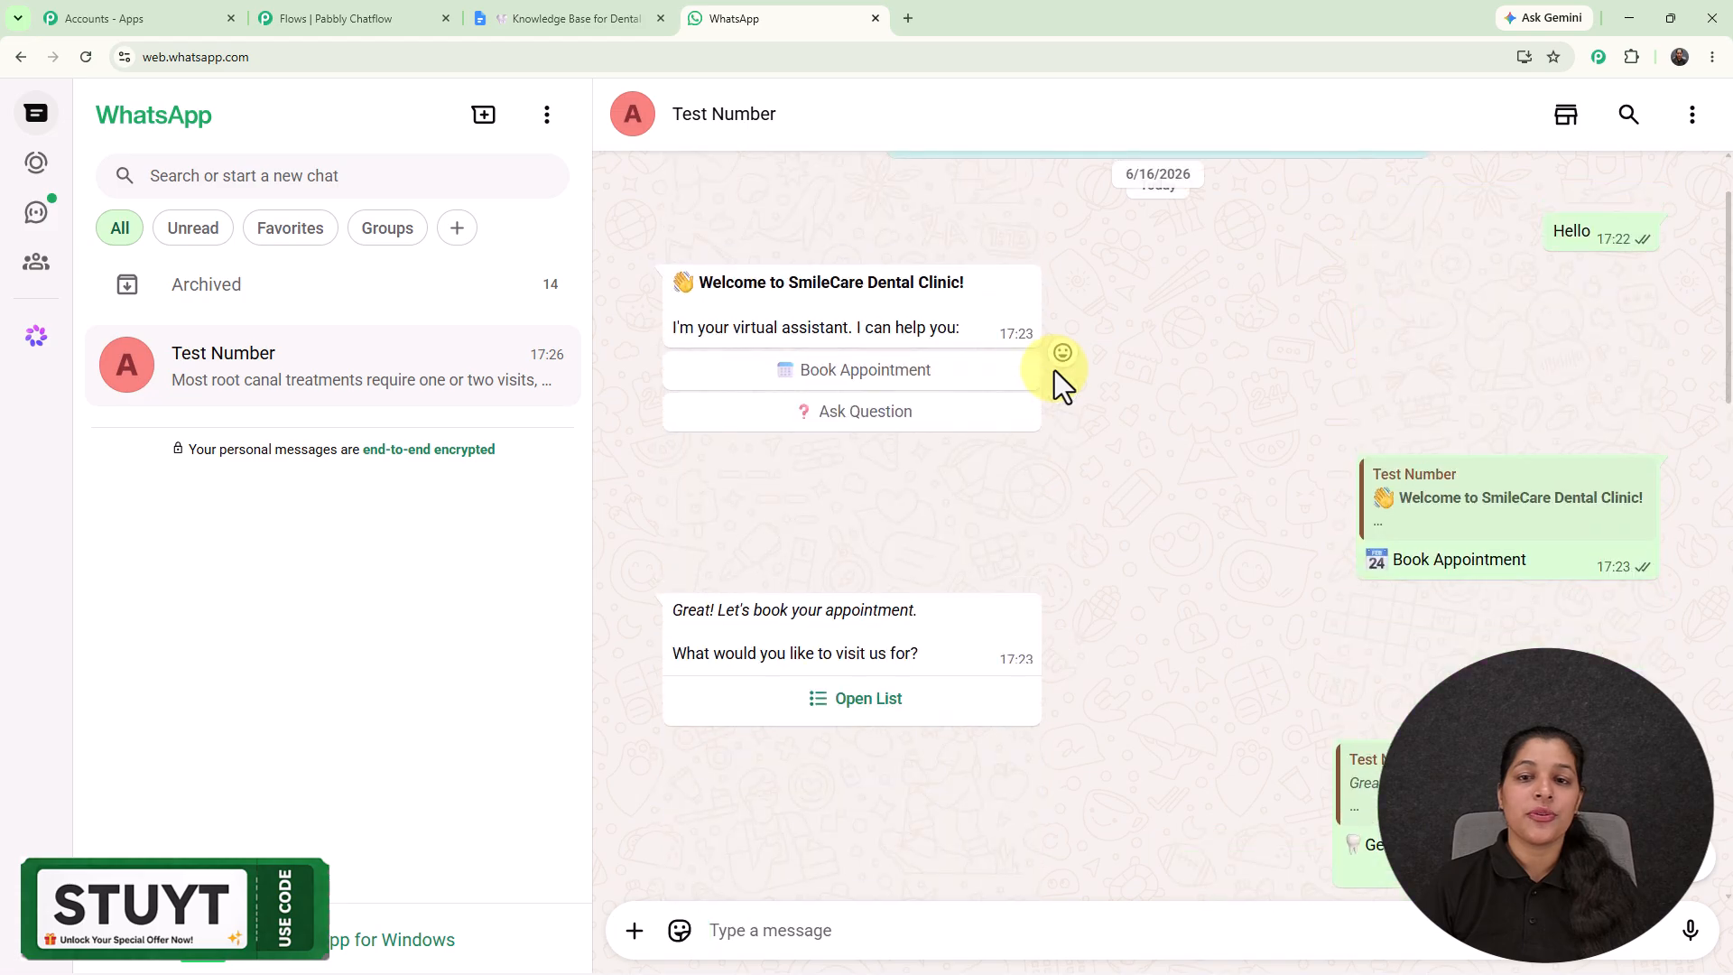
Open the pabbly.com/chatflow page in a new browser tab.
scroll(1054, 370, "up", 1)
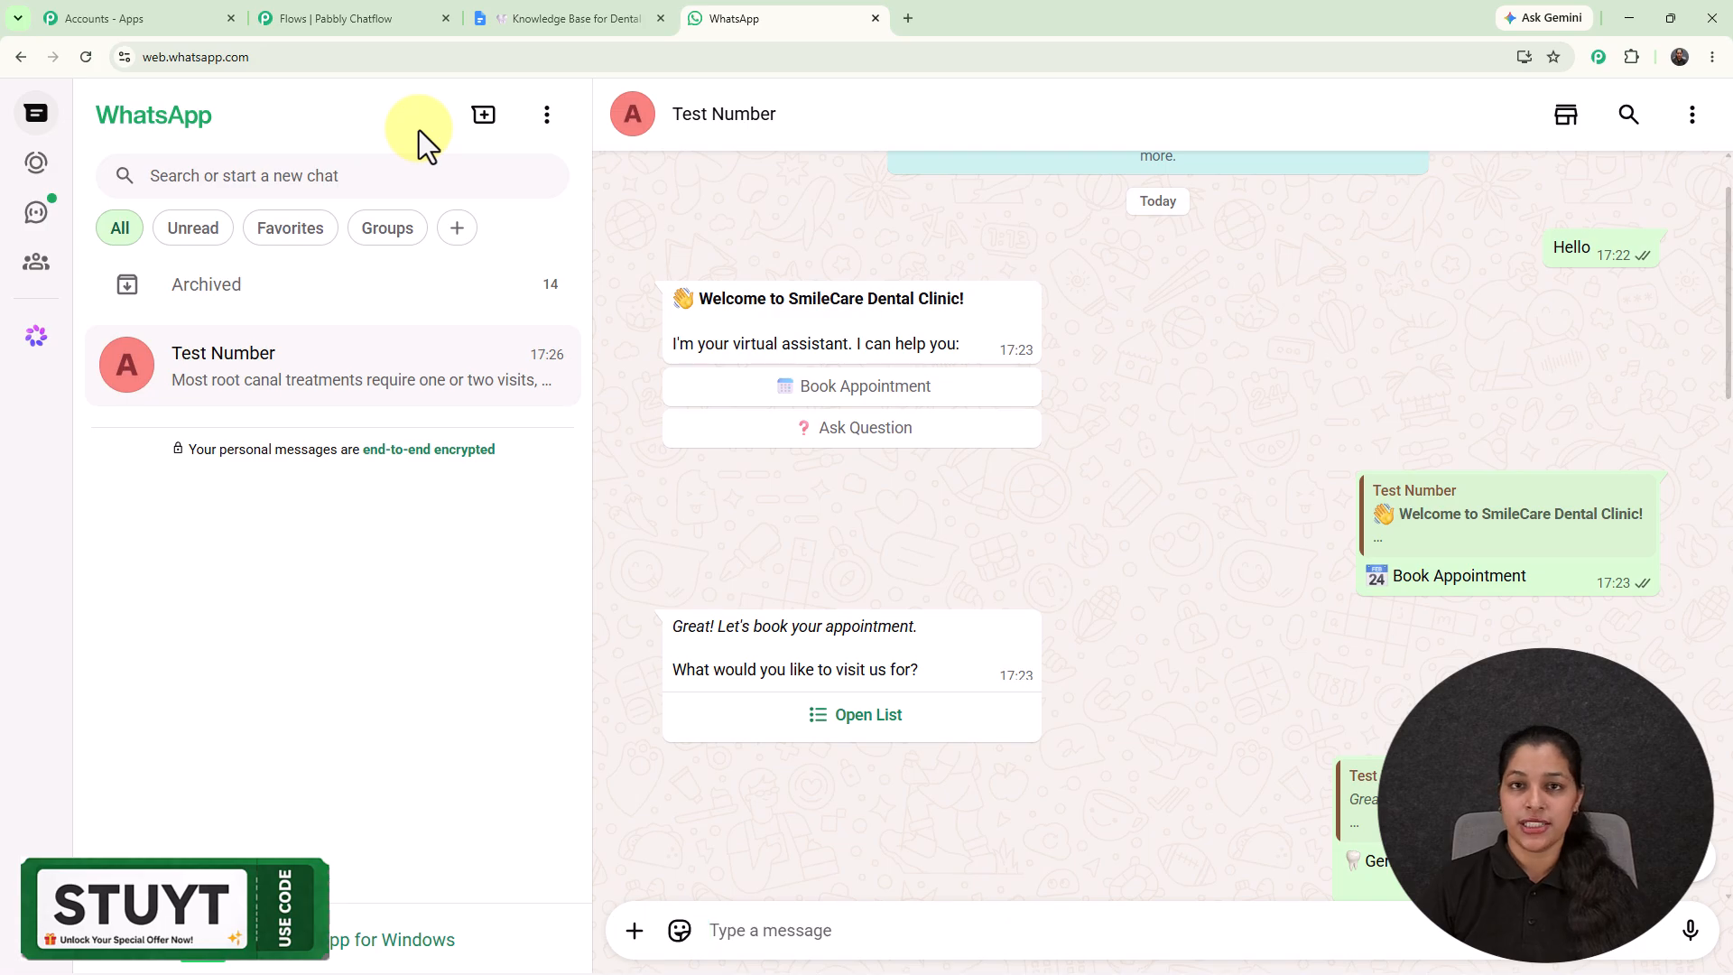
left_click(375, 22)
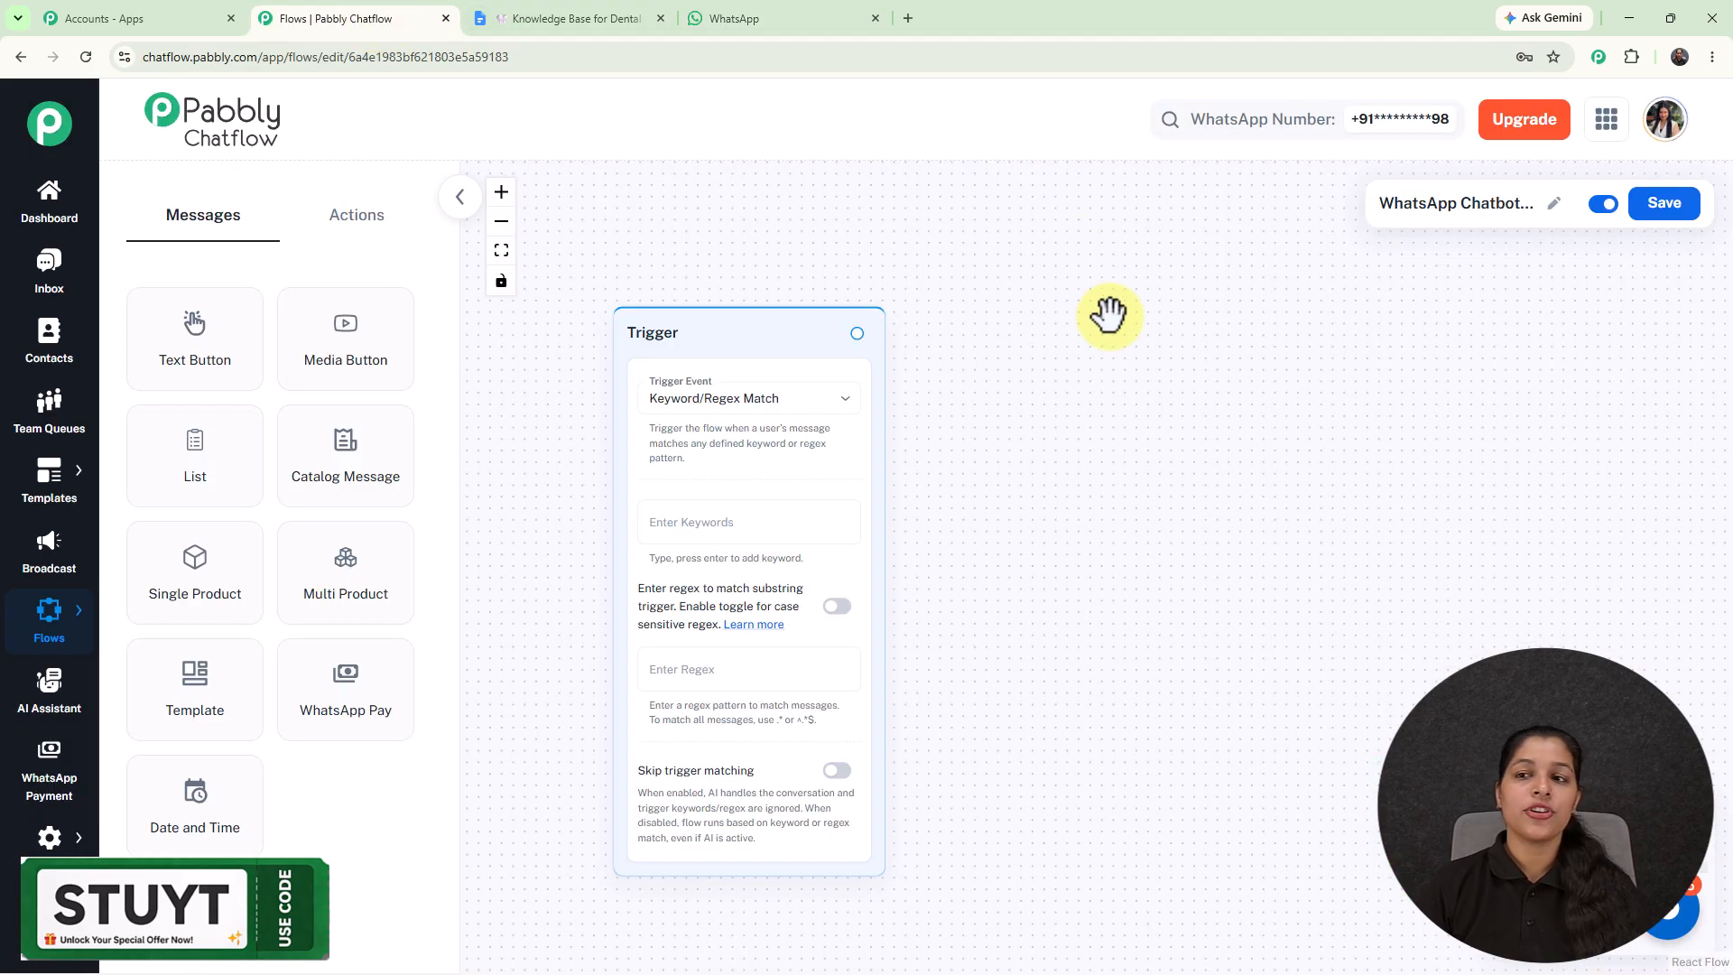
left_click(907, 20)
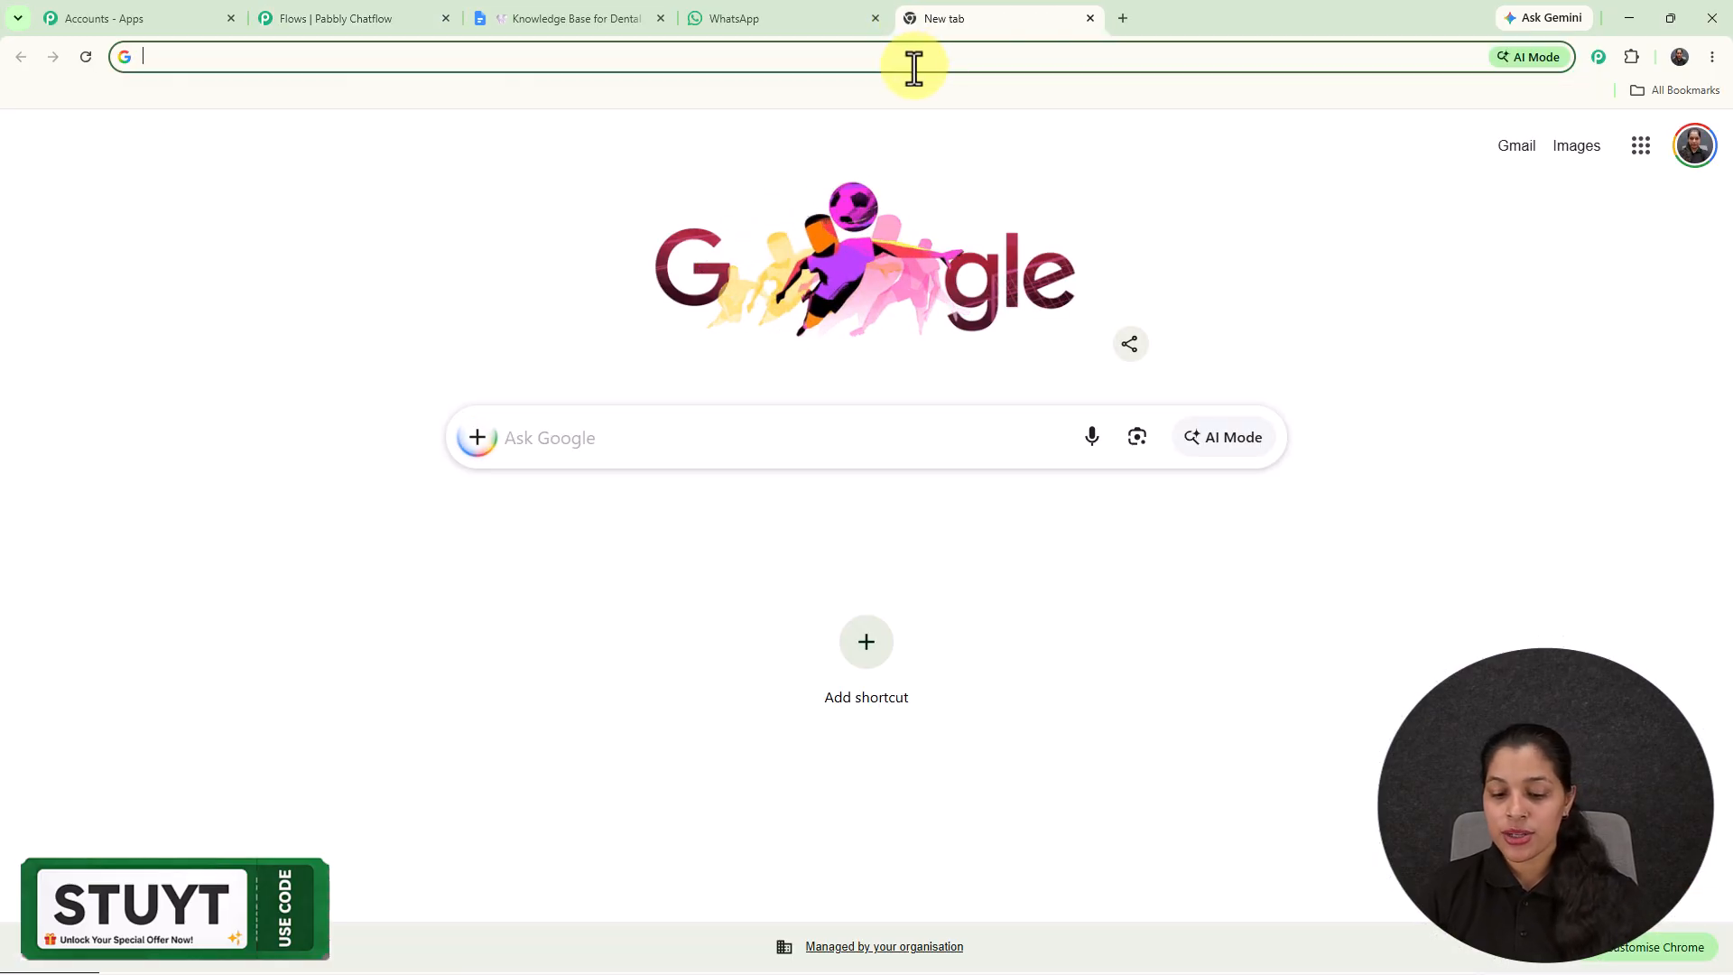
type("pabbly.com/ch")
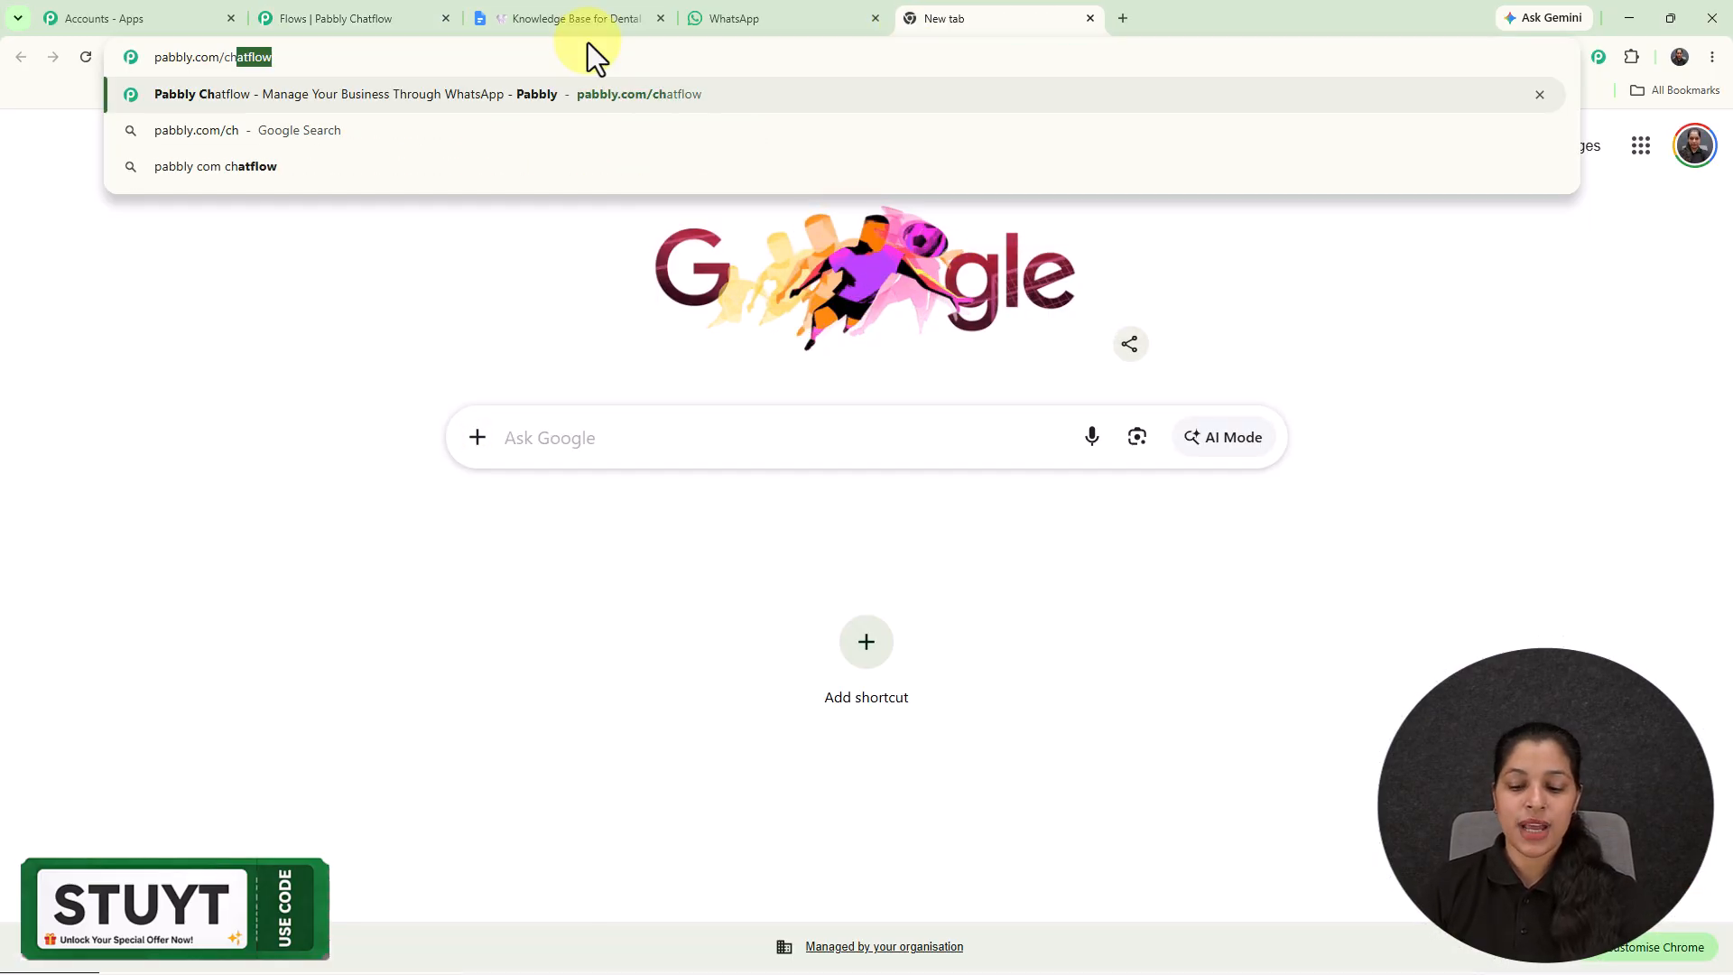
key("Return")
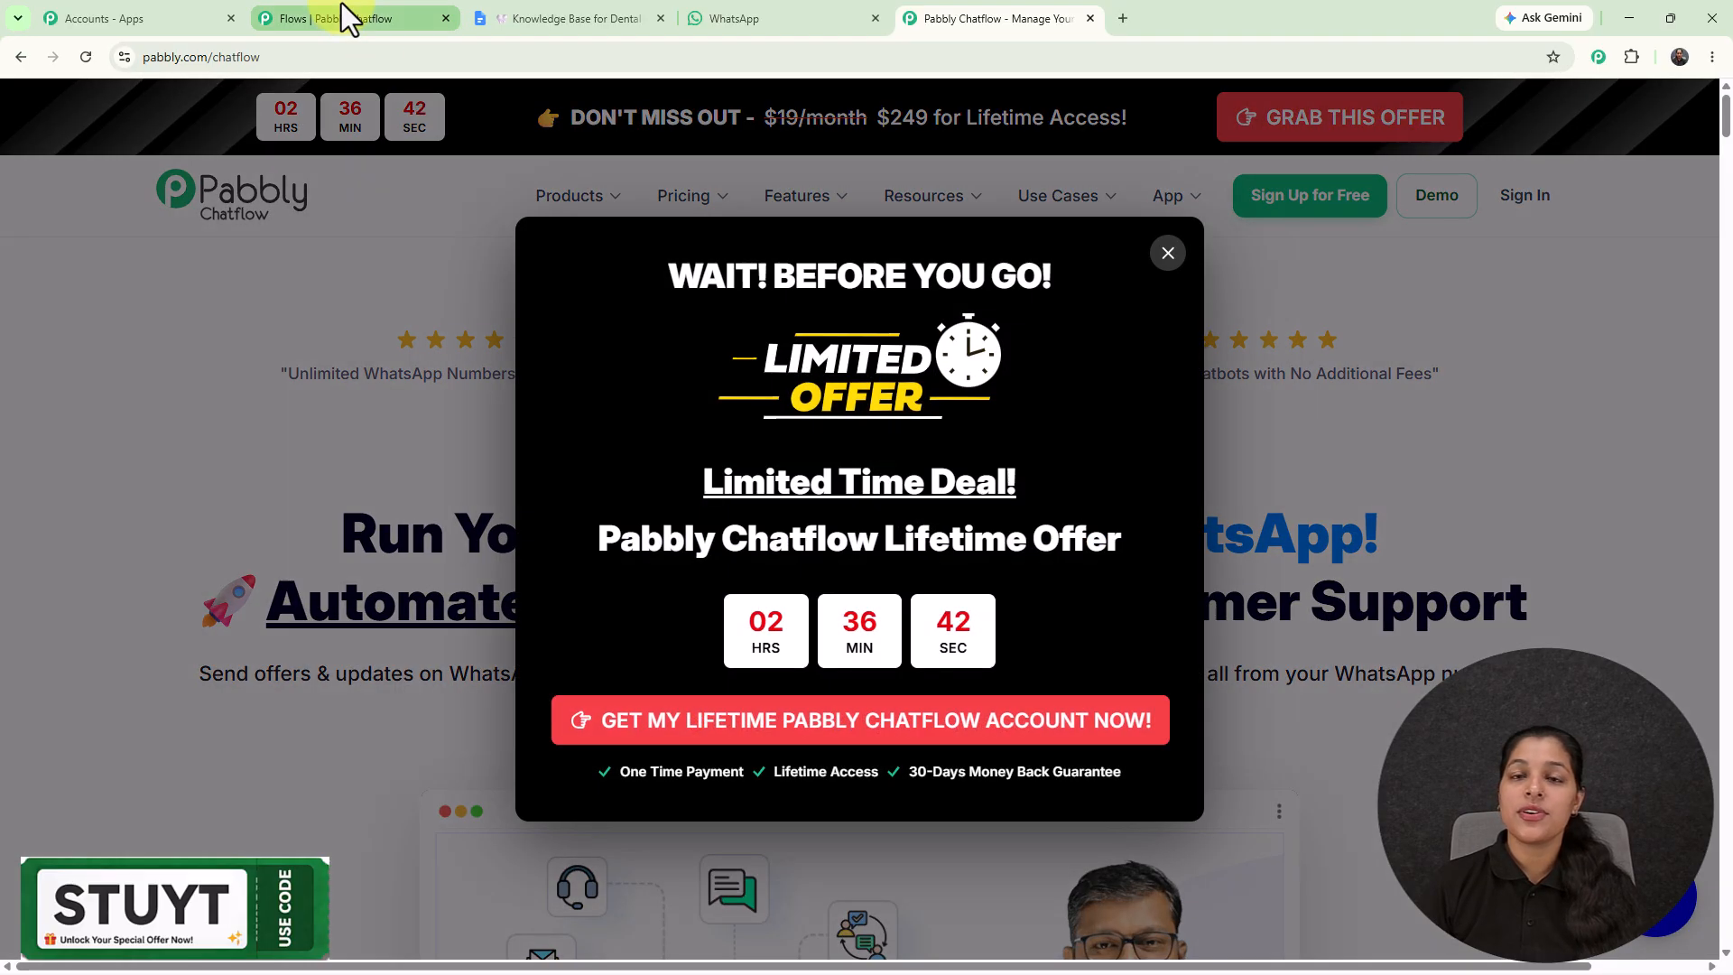
Return to the flow editor in Pabbly Chatflow and choose Keyword/Regex Match as the trigger event.
left_click(344, 16)
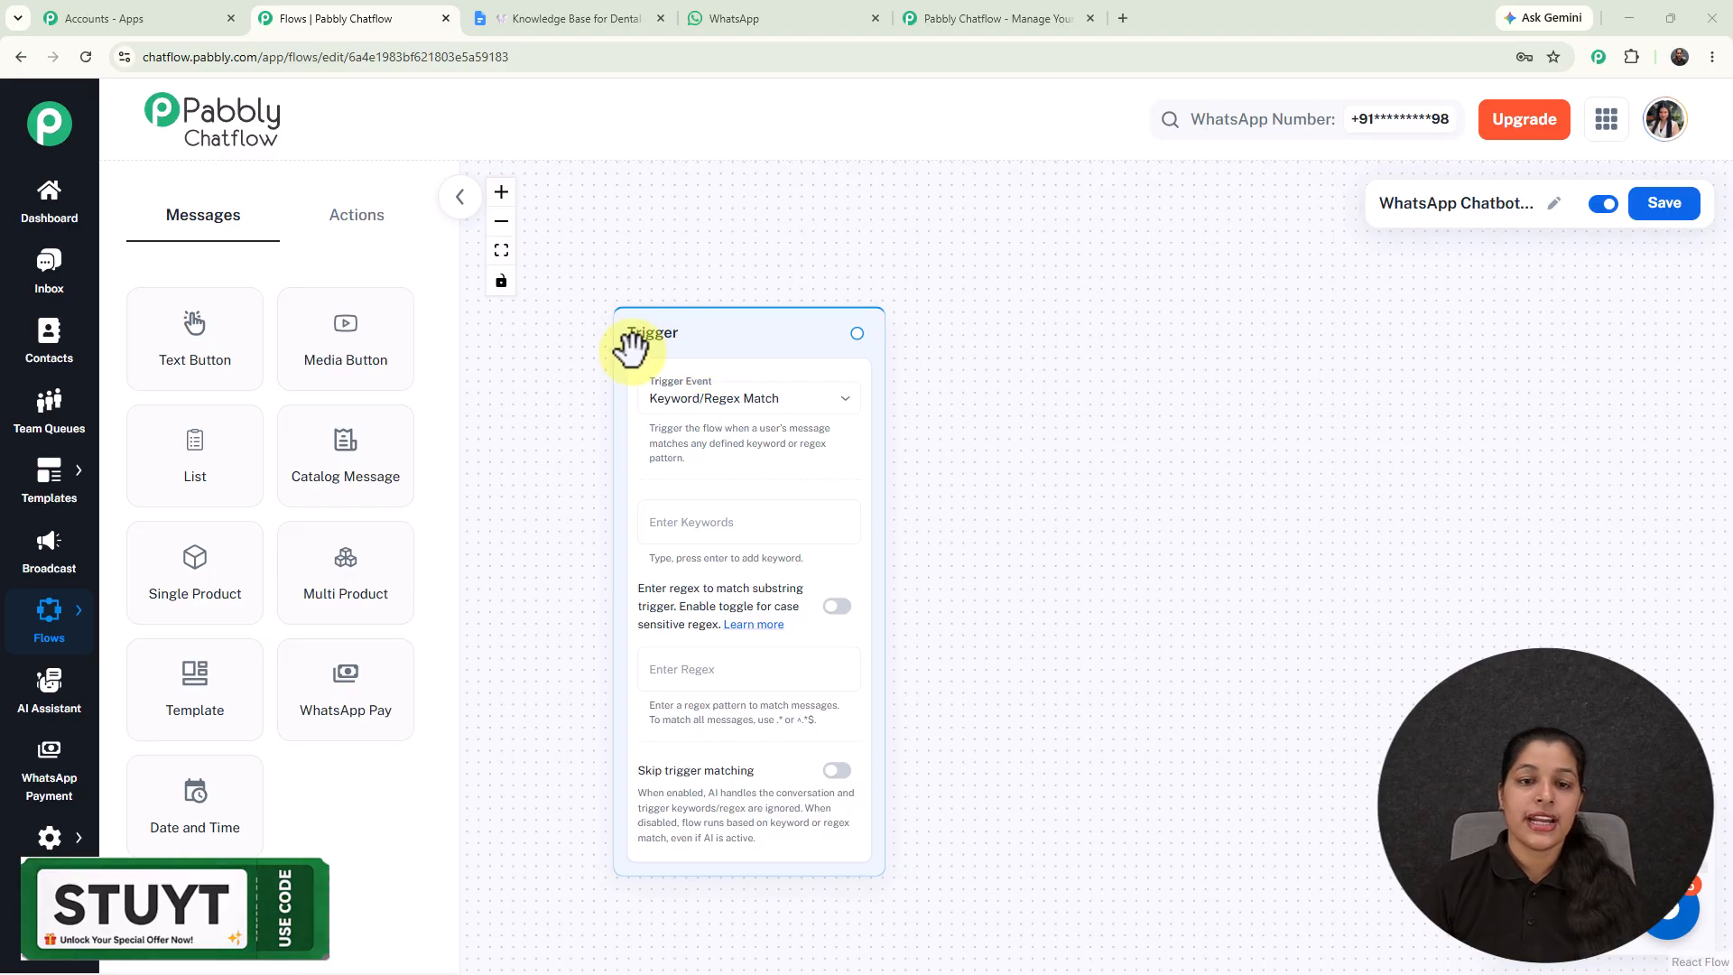
left_click(688, 422)
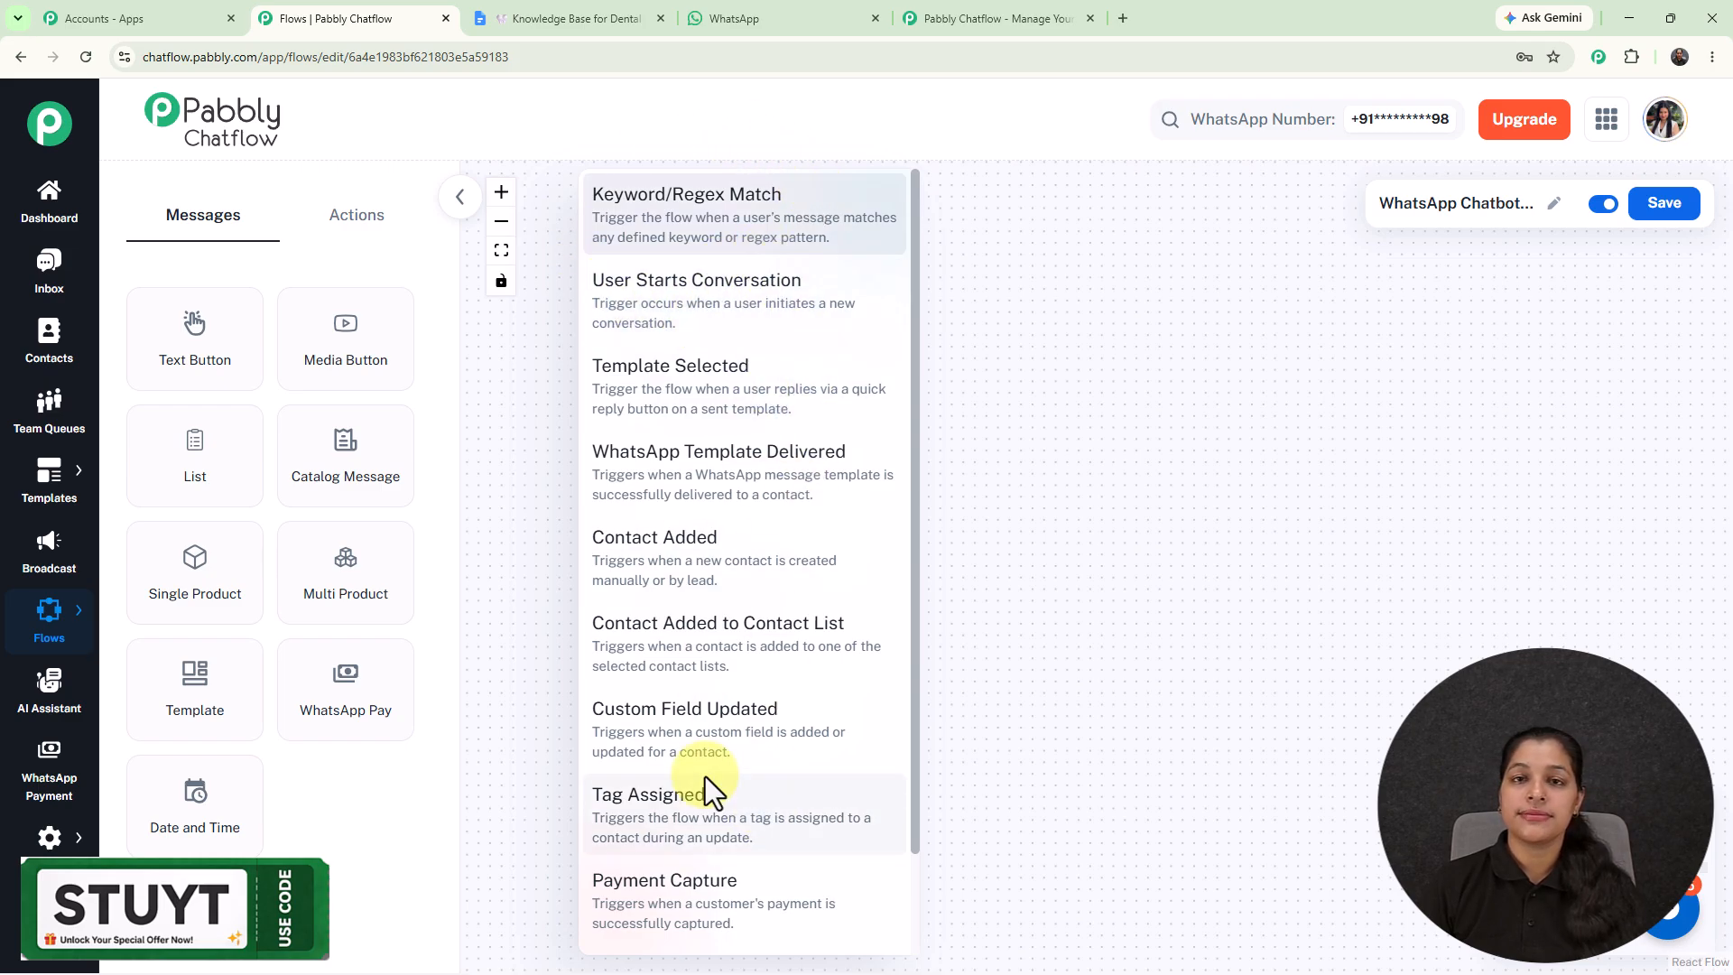
left_click(655, 239)
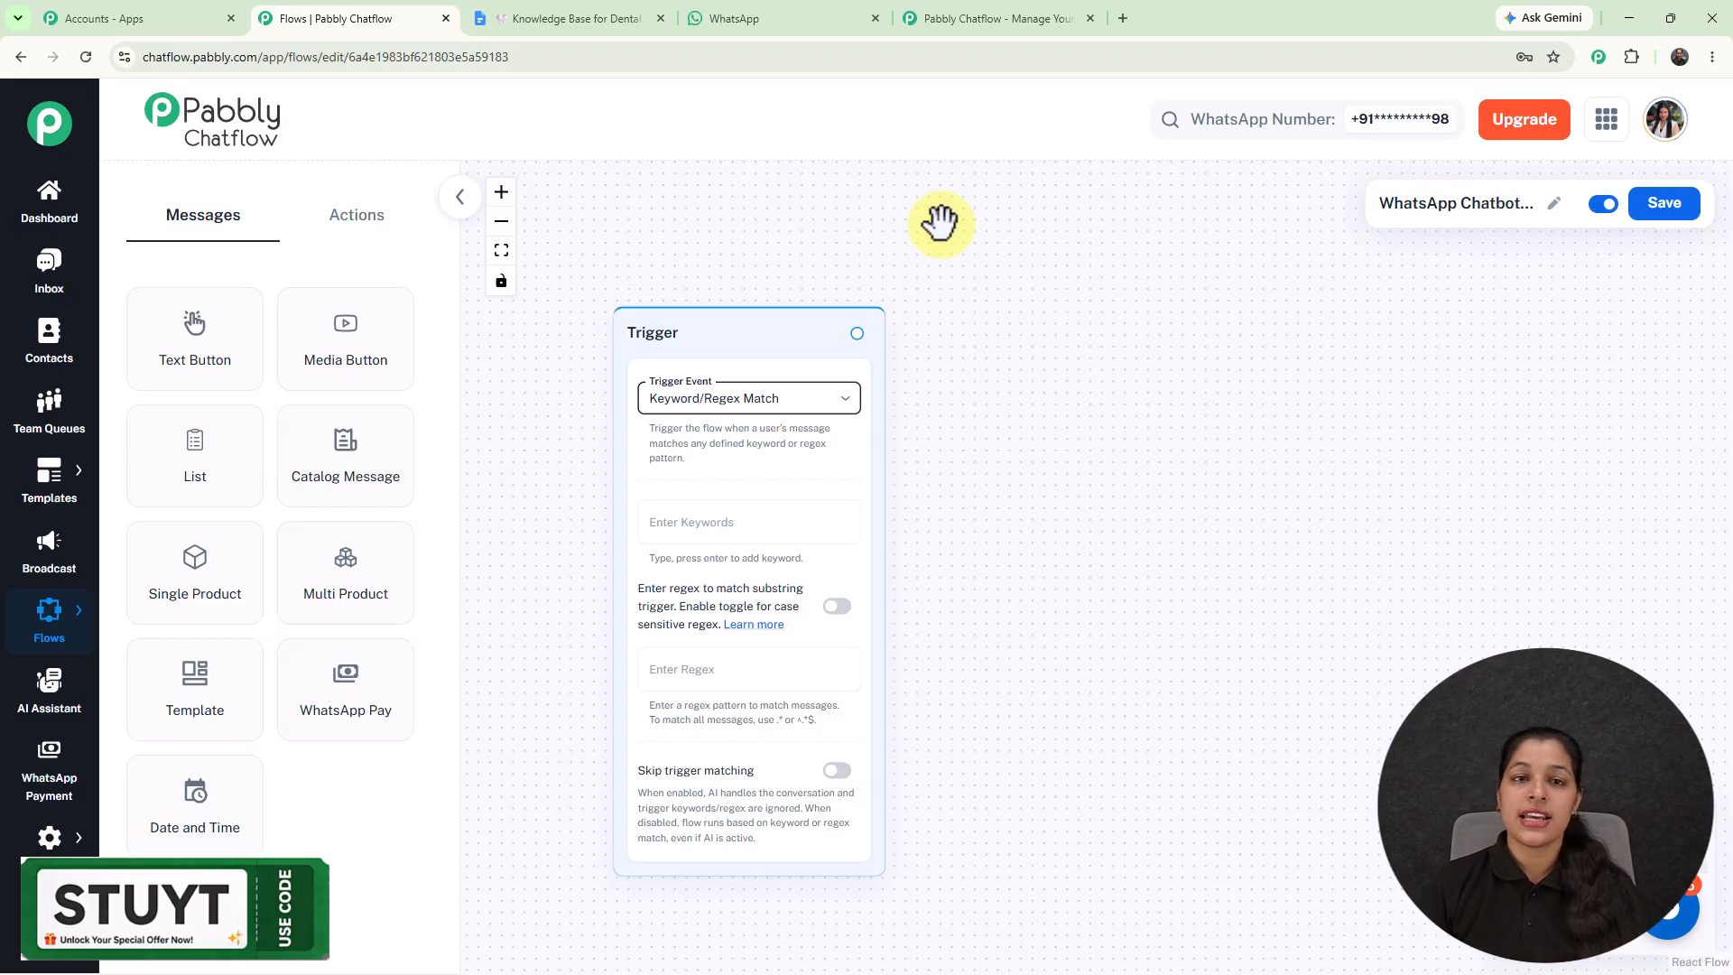
Switch to the WhatsApp chat and highlight the Hello message that starts the conversation.
left_click(768, 4)
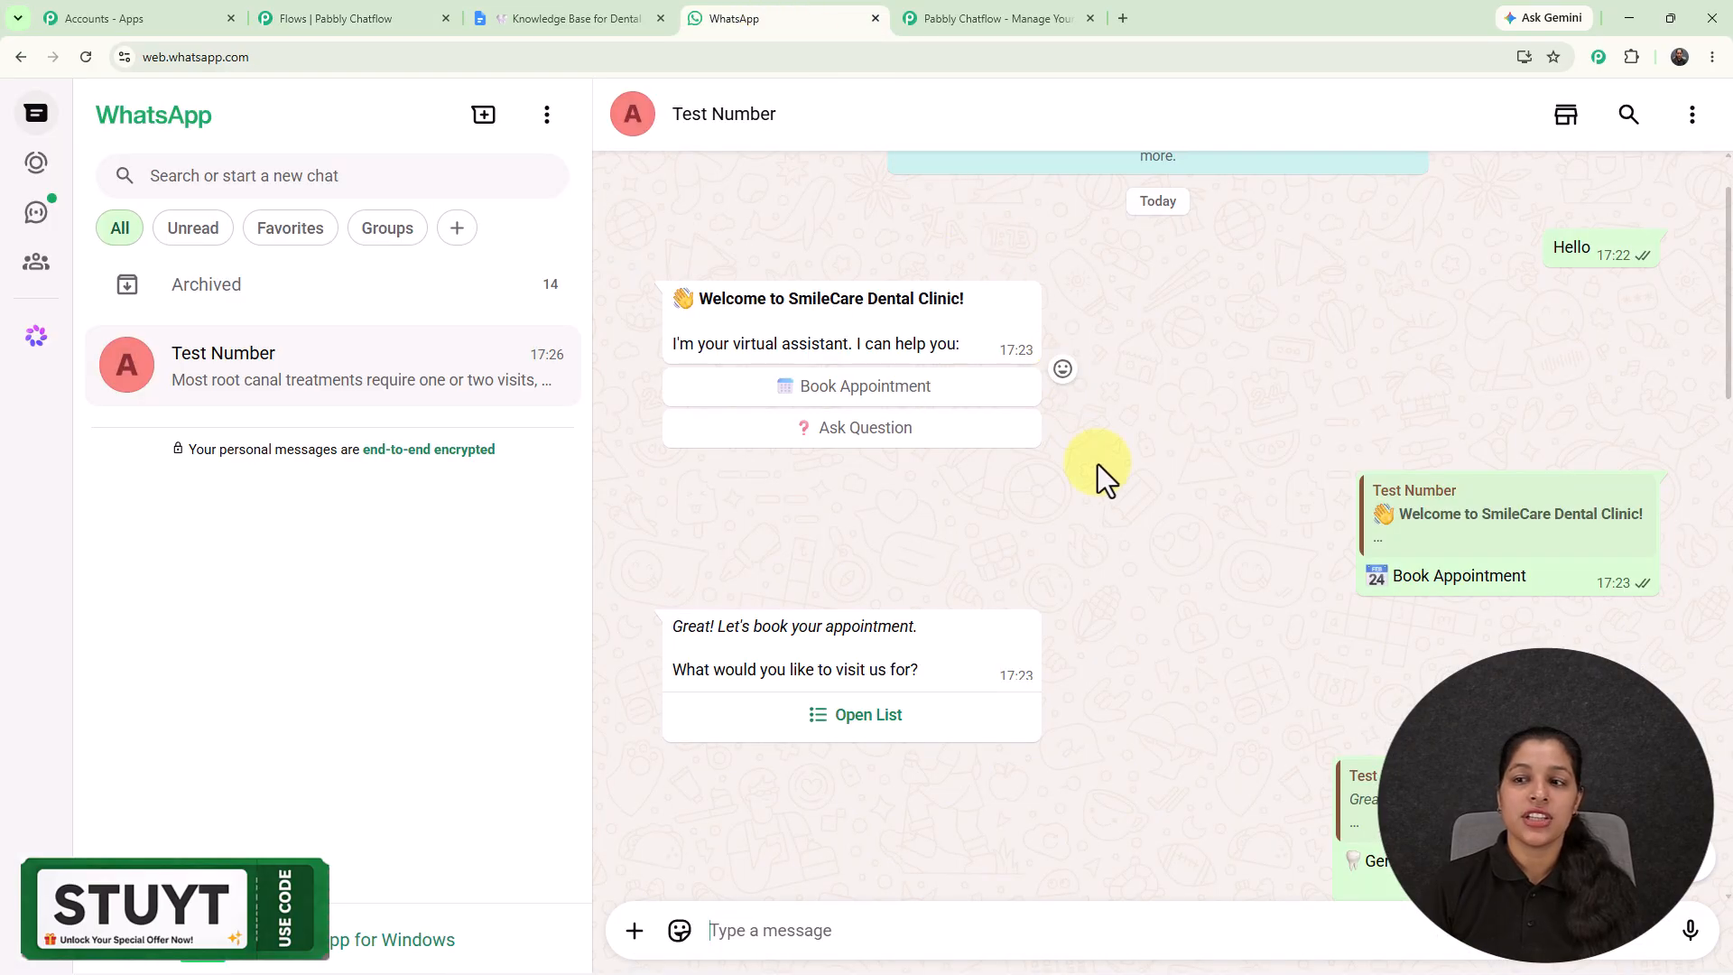
scroll(1480, 347, "up", 1)
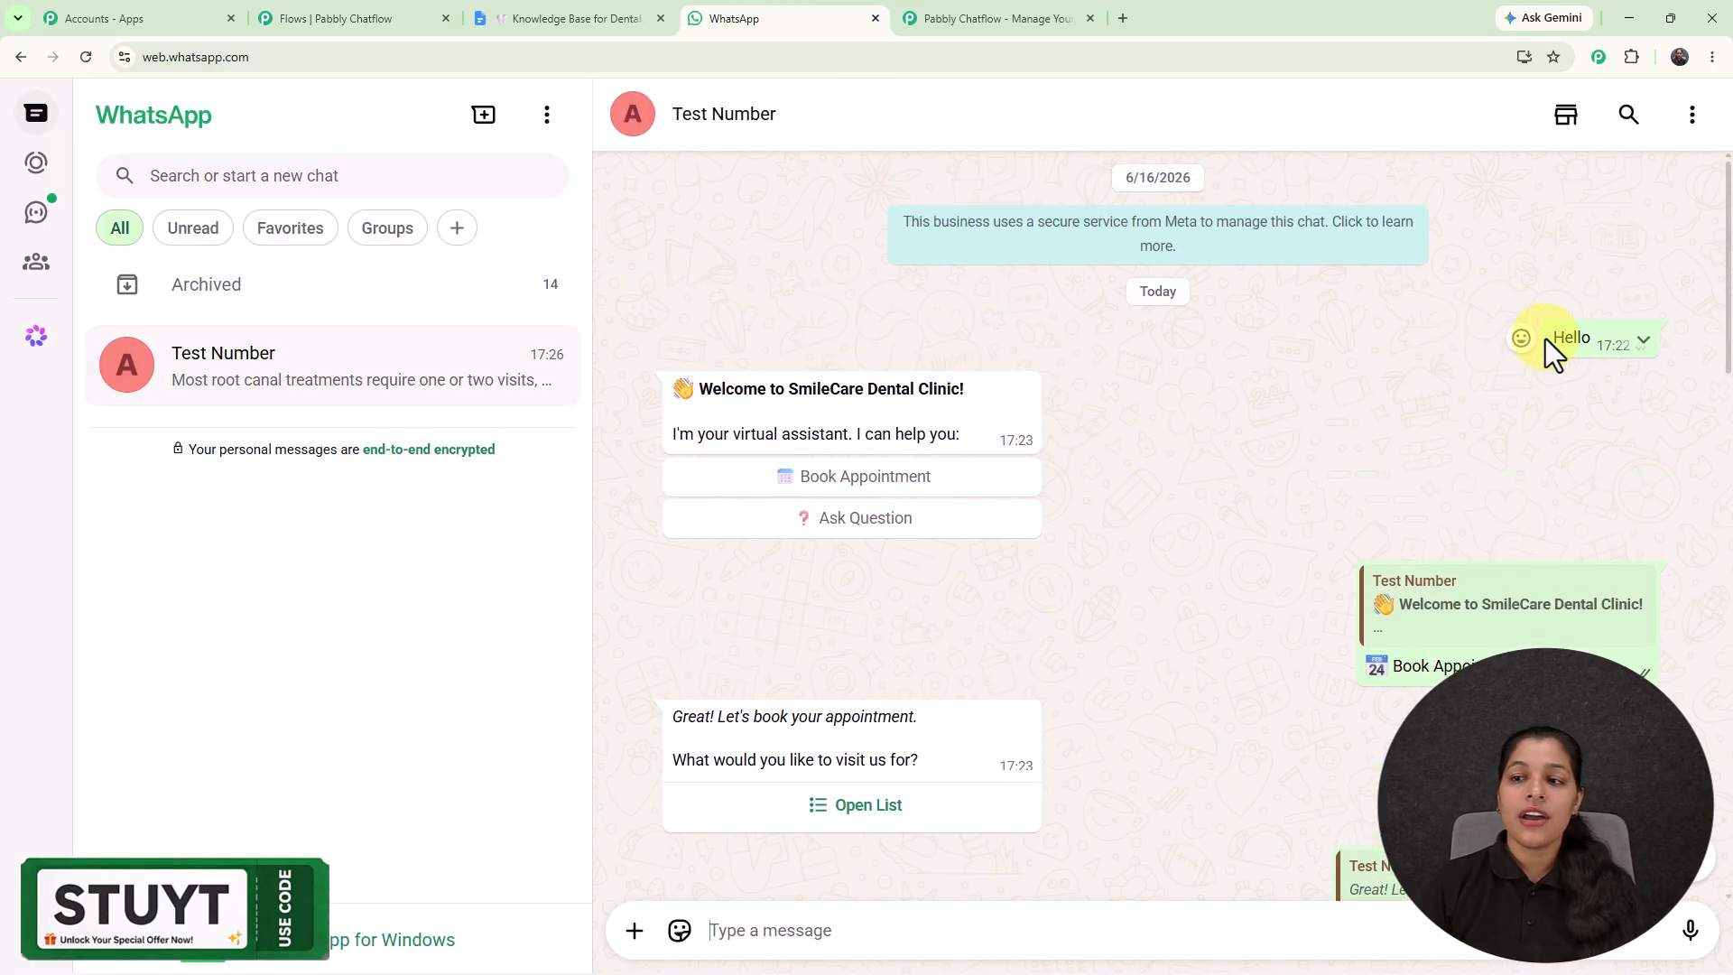
left_click_drag(1552, 340, 1588, 339)
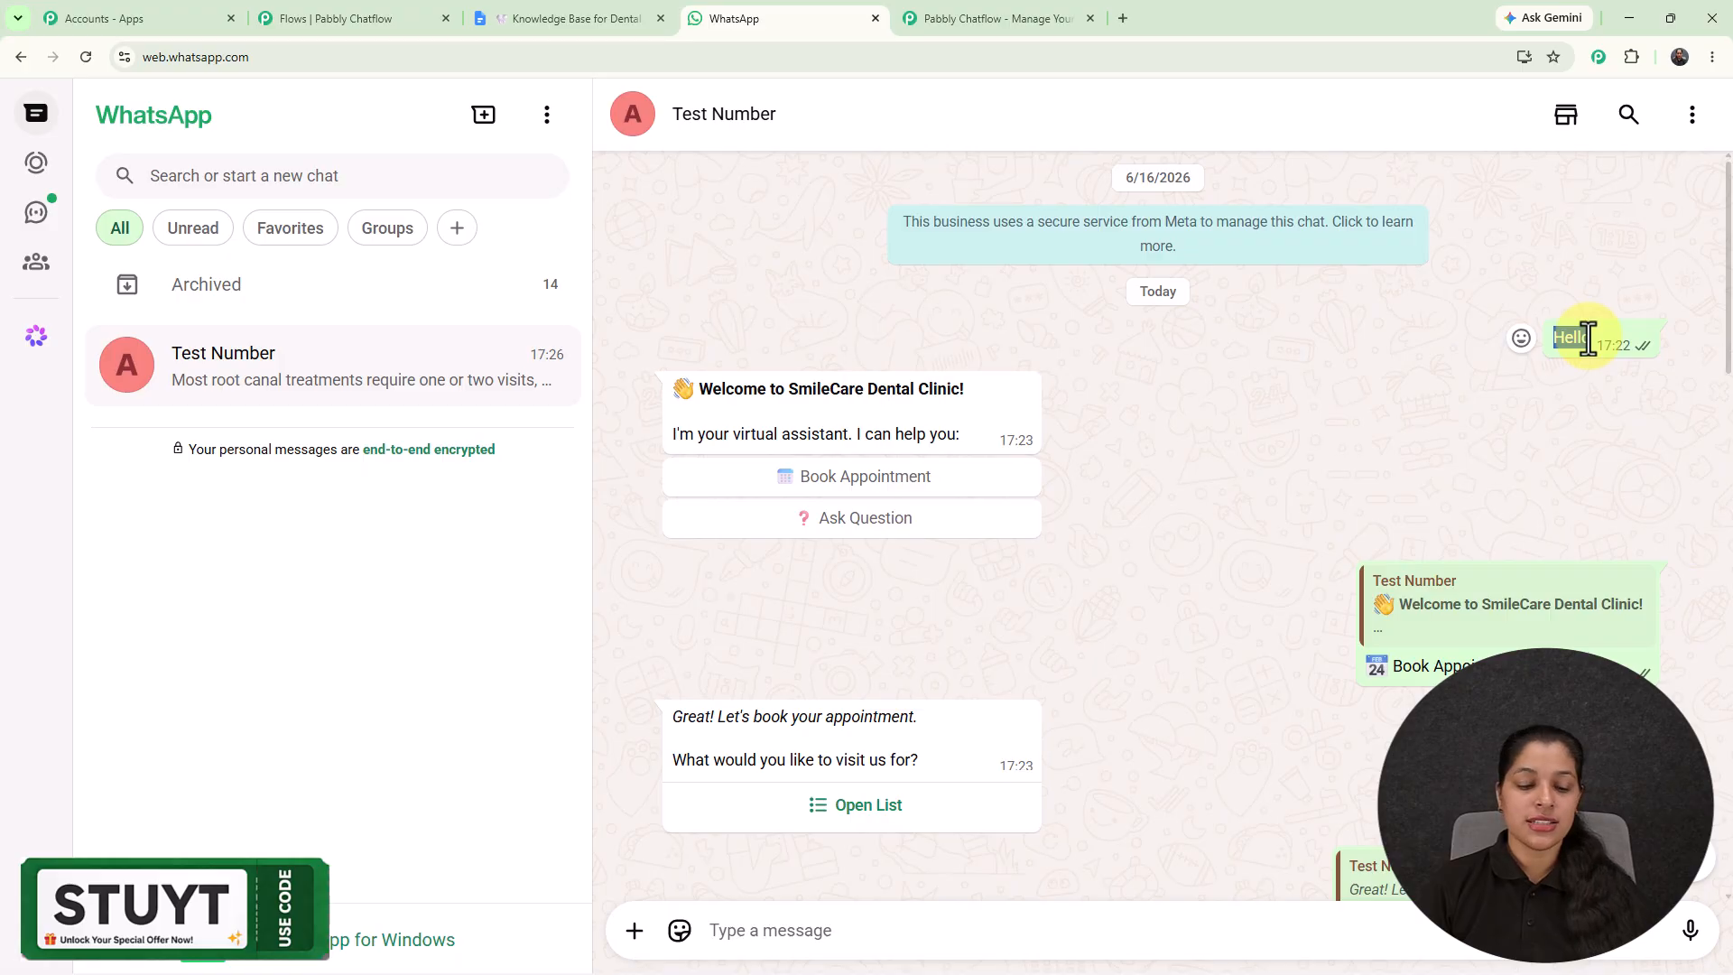
Switch back to the Pabbly Chatflow flow editor and add Hello as a keyword of the trigger.
left_click(360, 9)
left_click(762, 519)
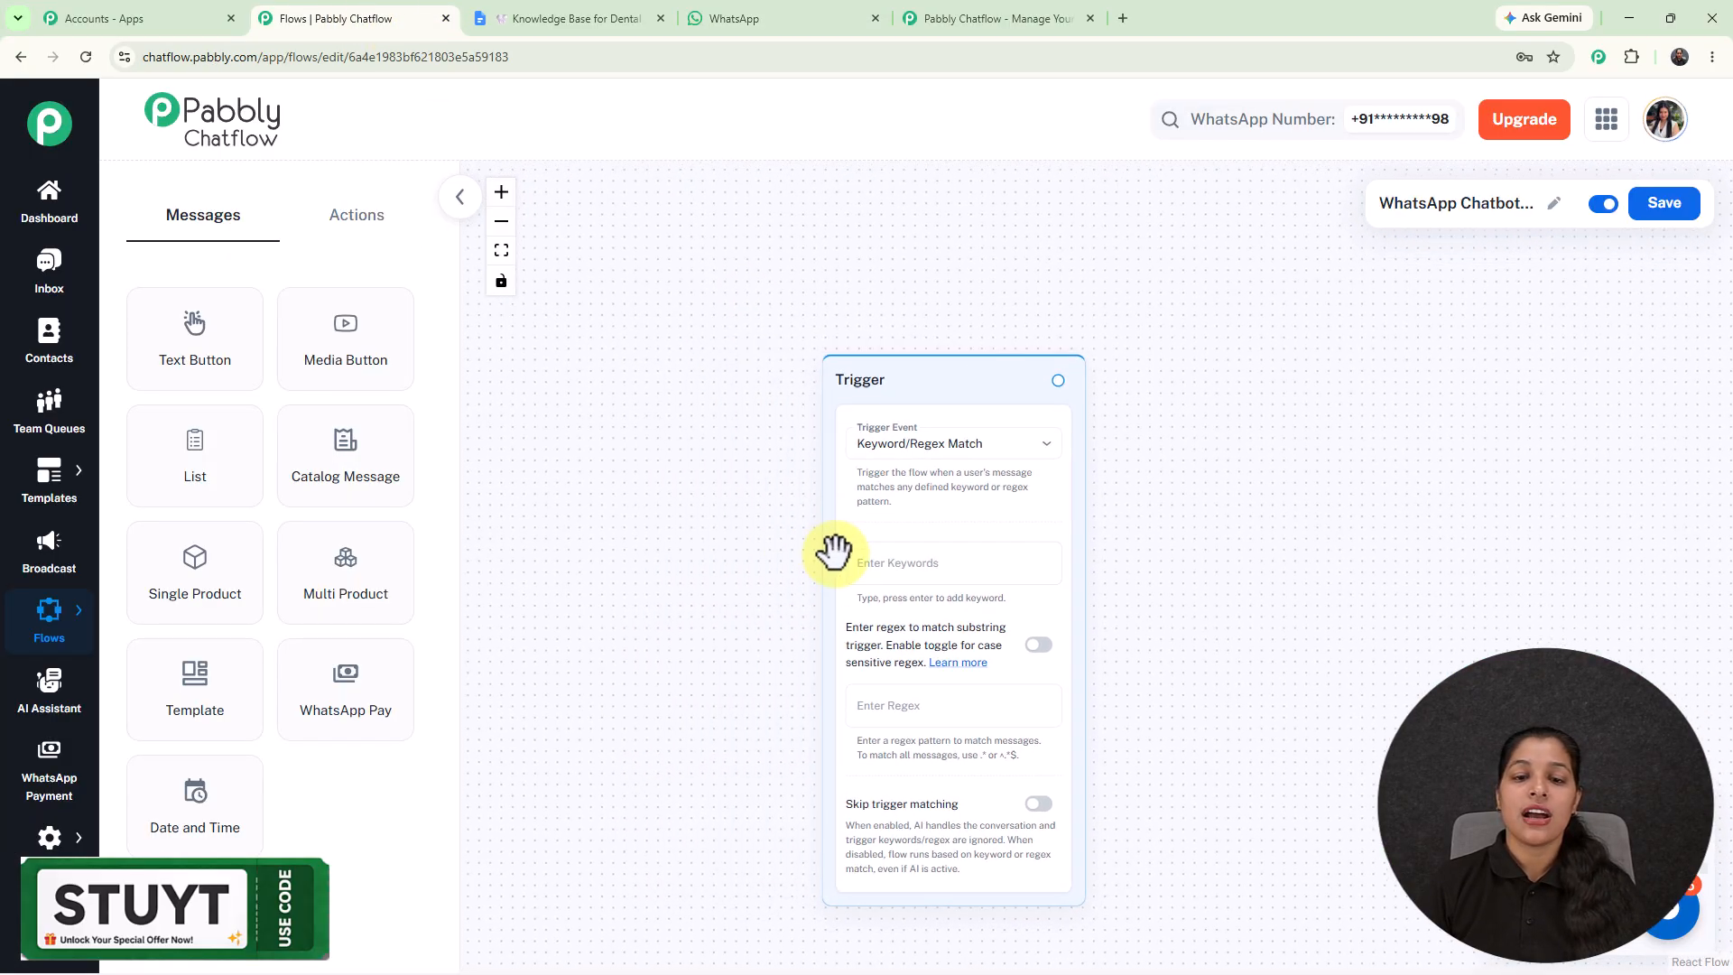
left_click(1043, 592)
type("Hello")
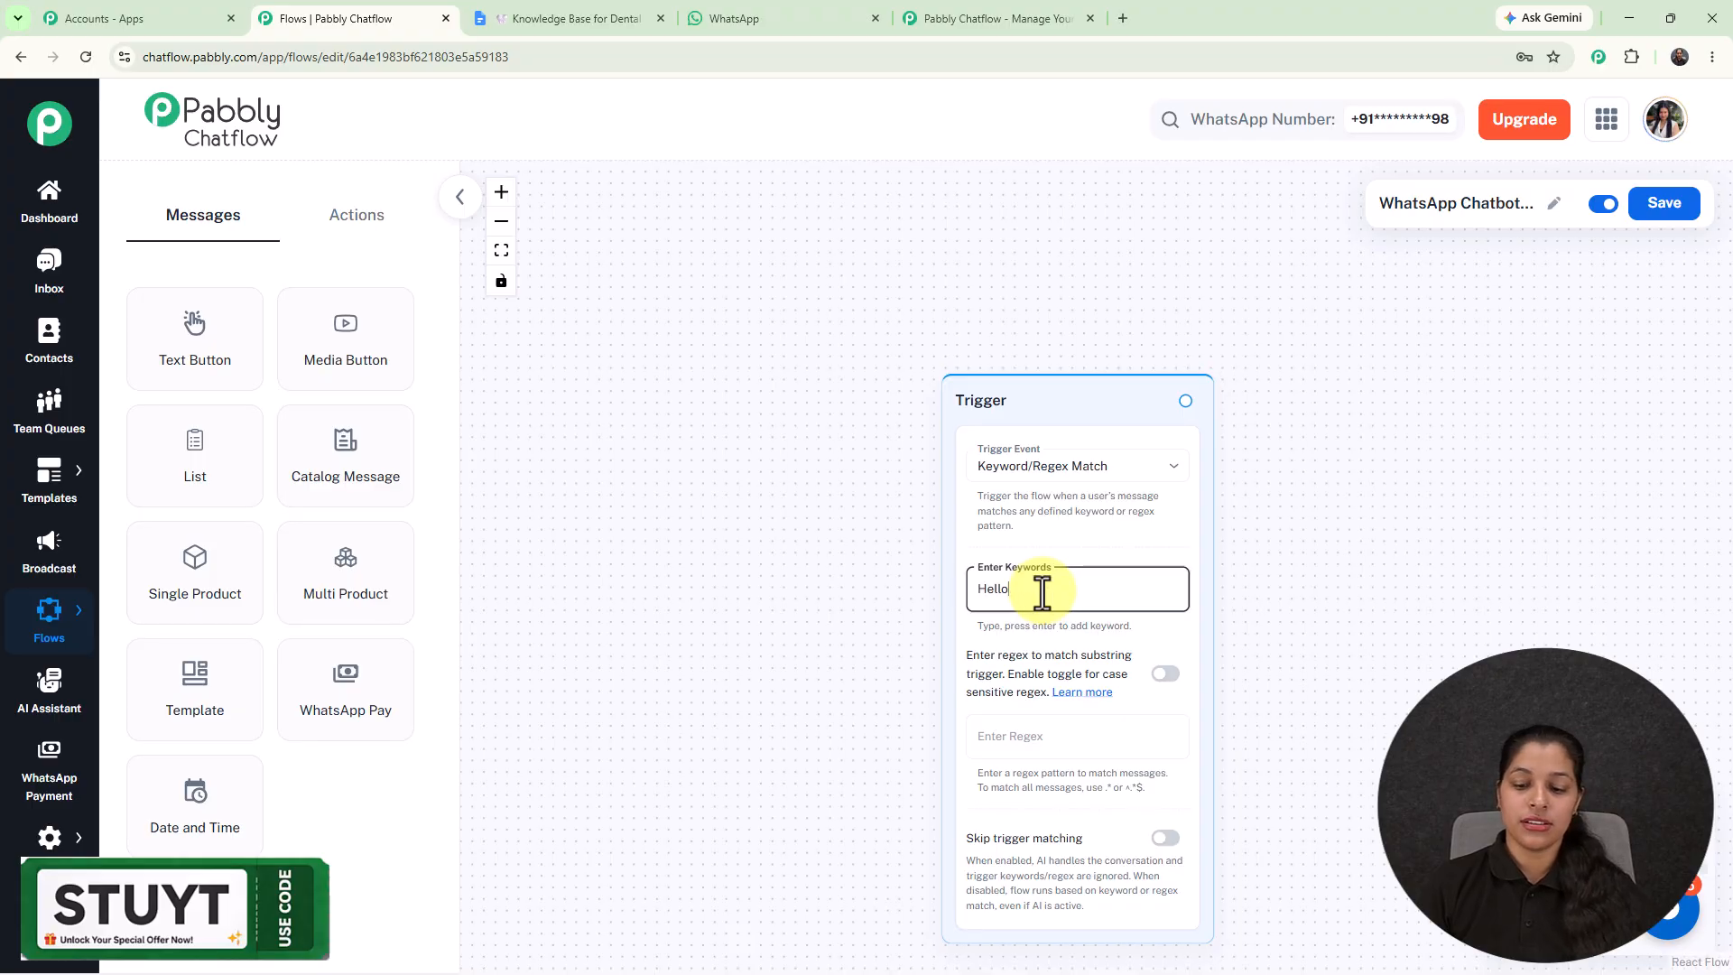
key("Return")
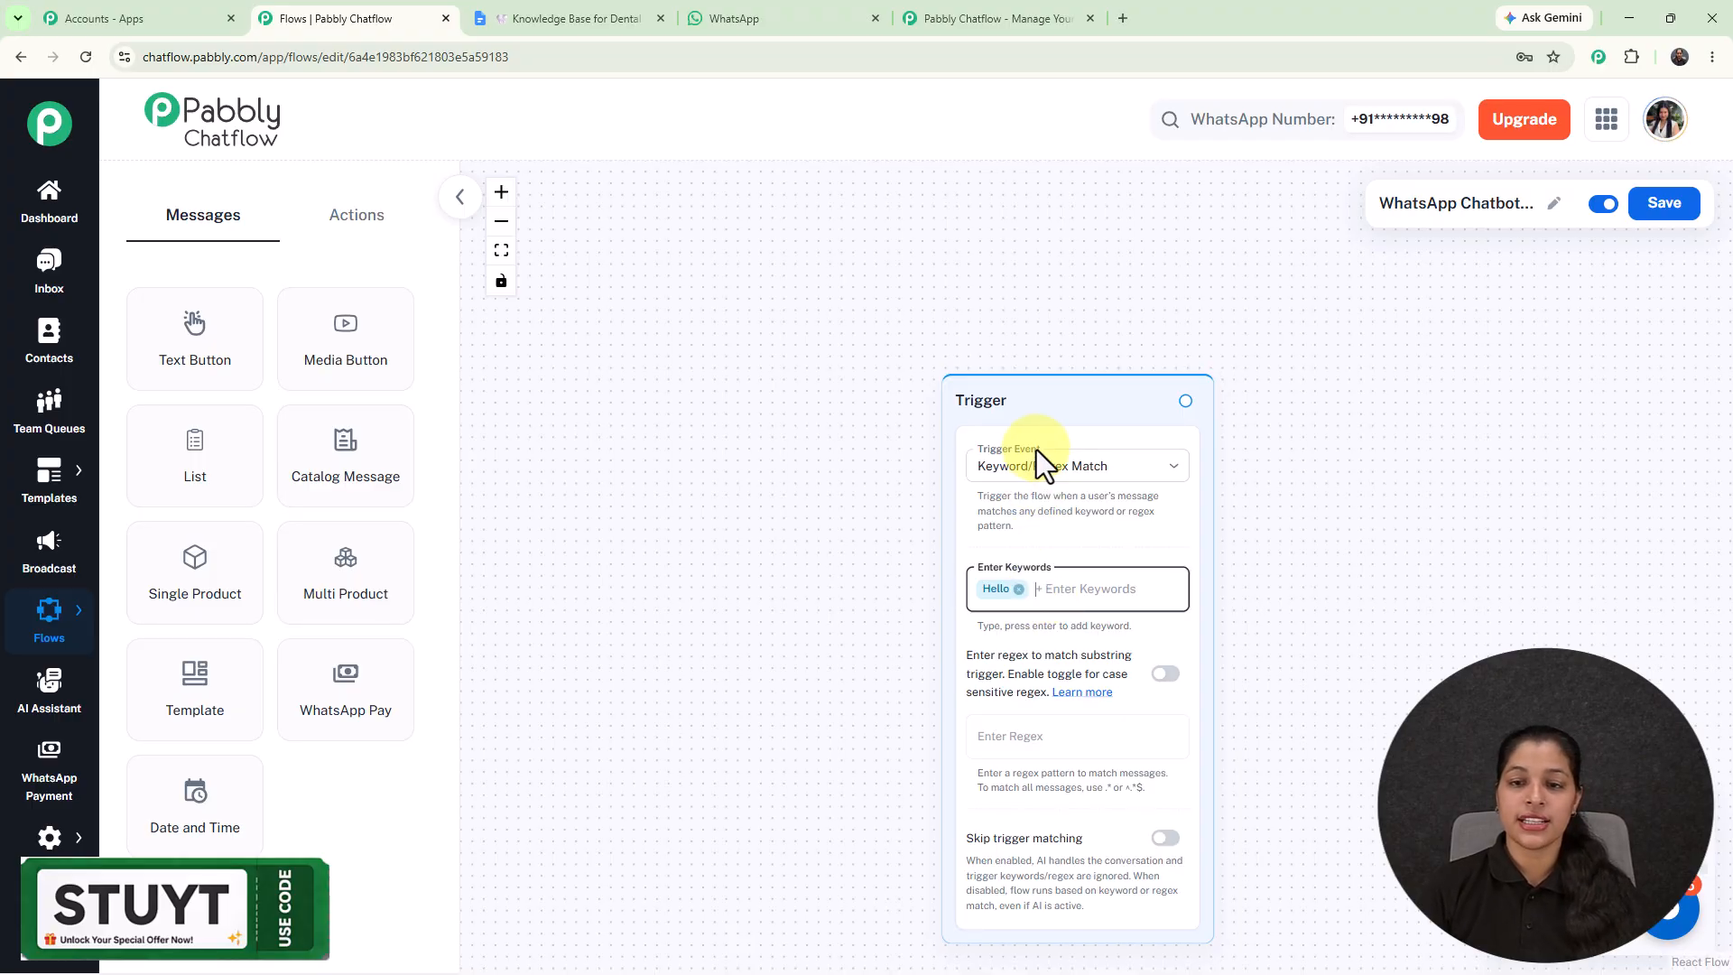
Examine the available action nodes and return to the list of message nodes.
left_click_drag(1044, 395, 733, 250)
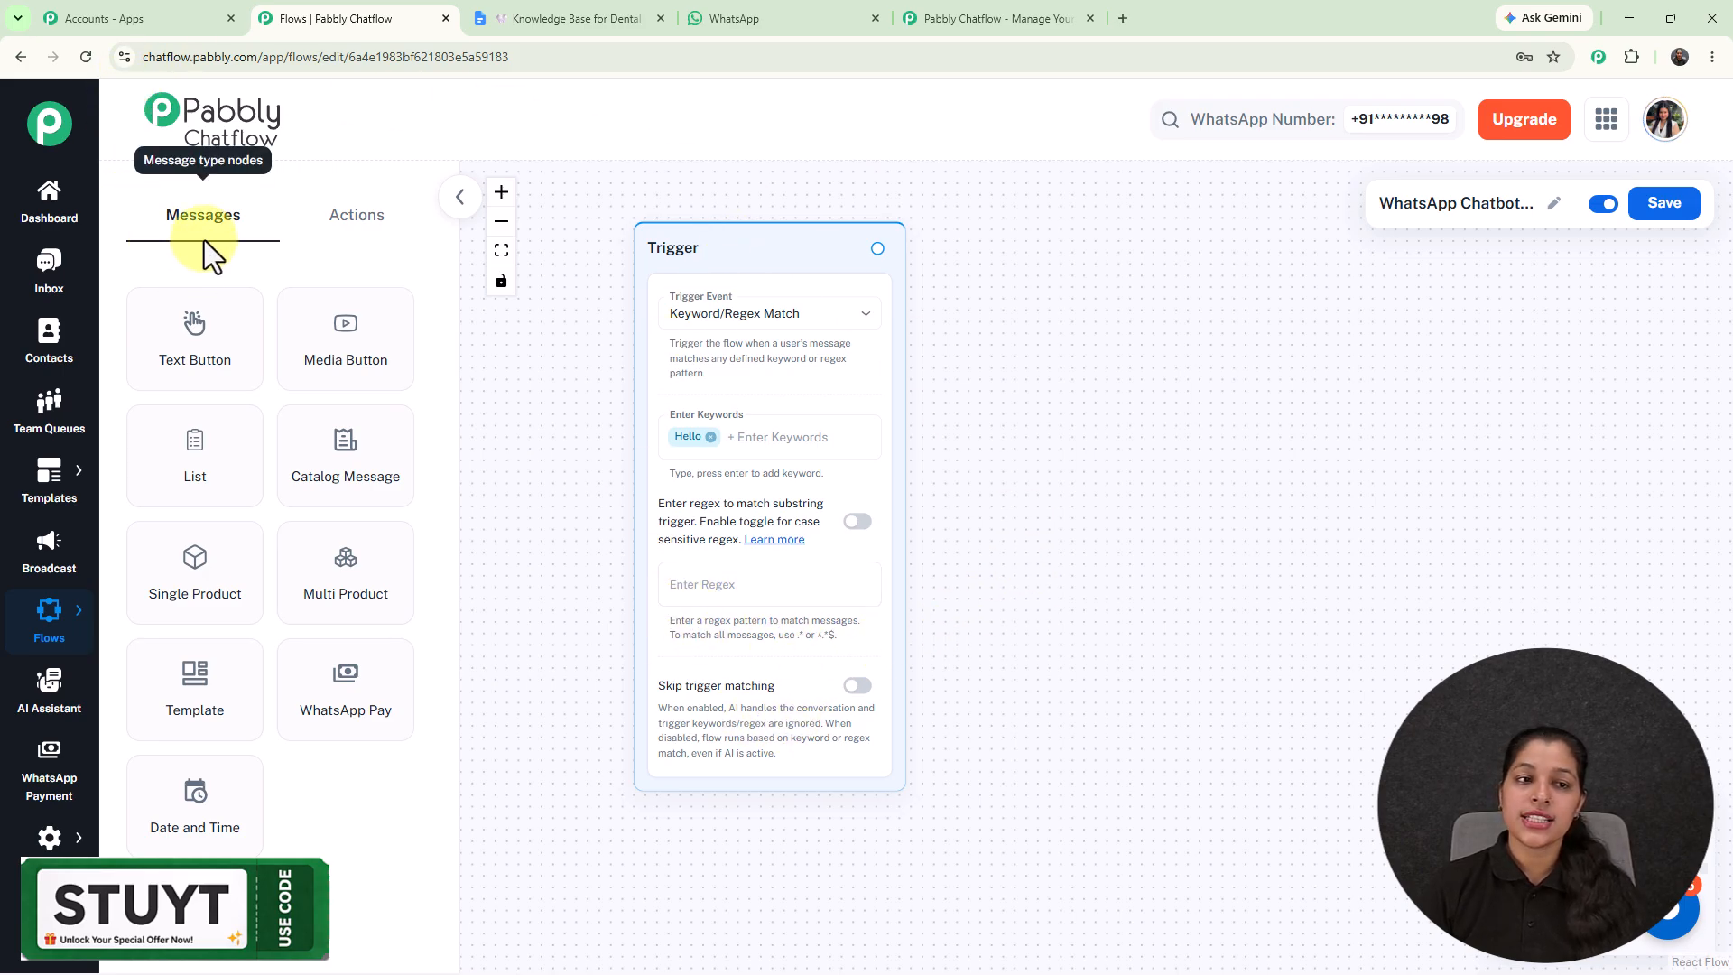
left_click(370, 223)
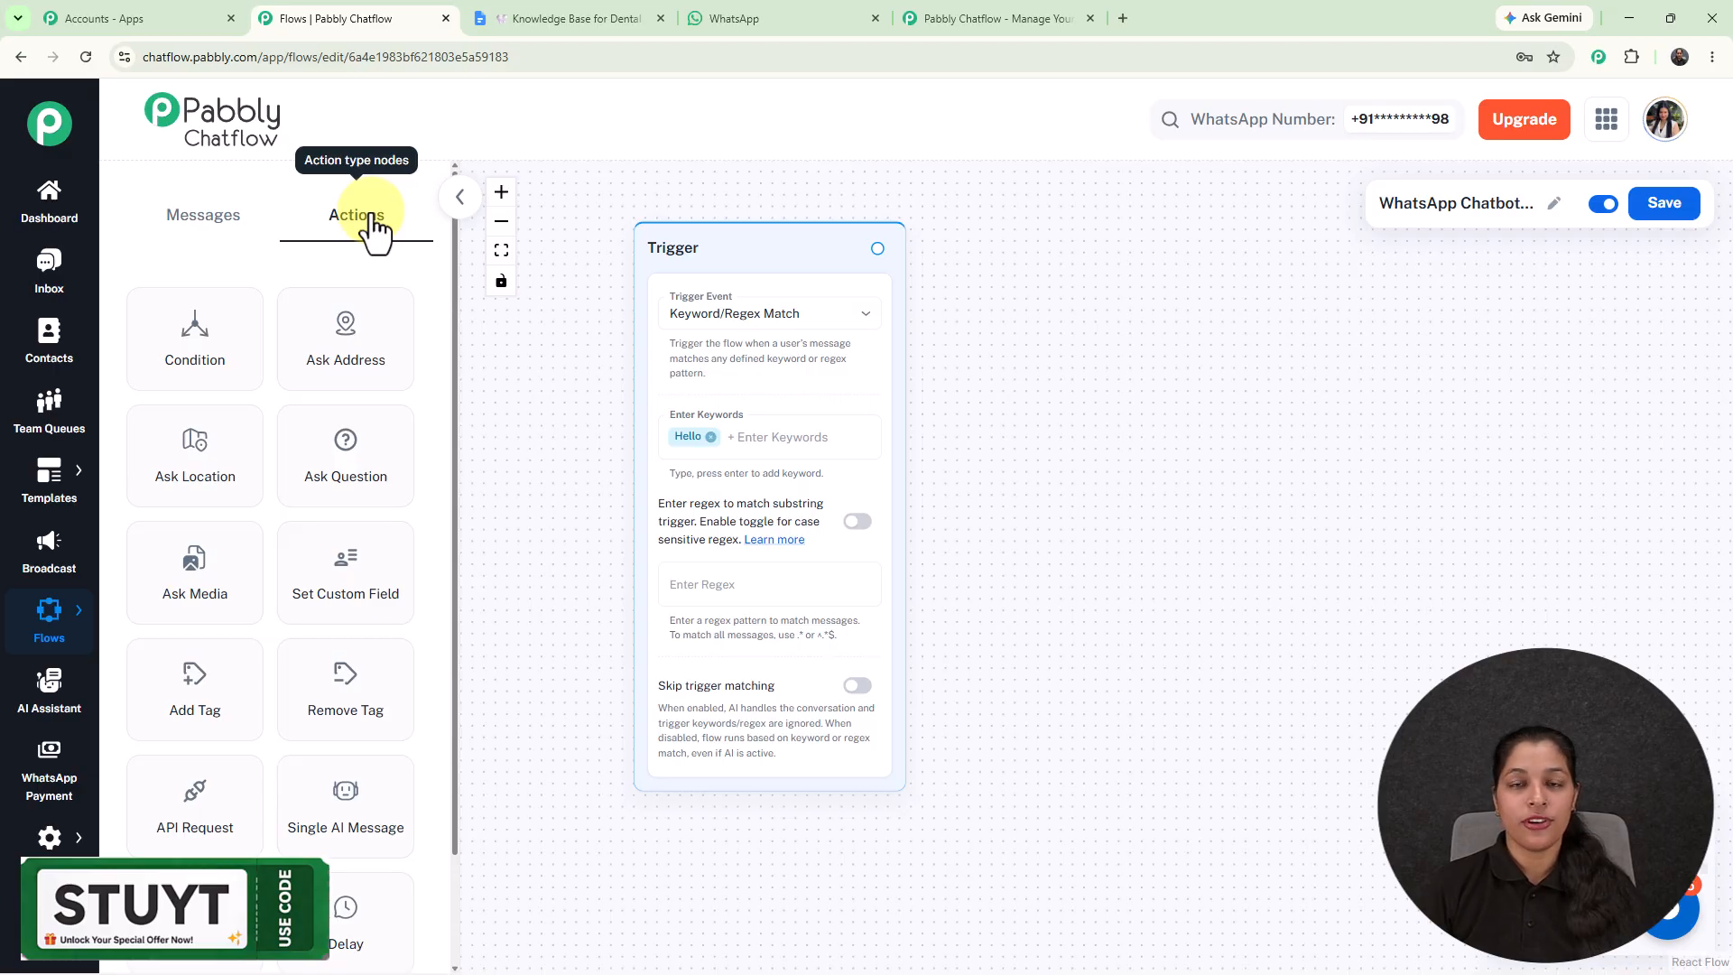
left_click(166, 233)
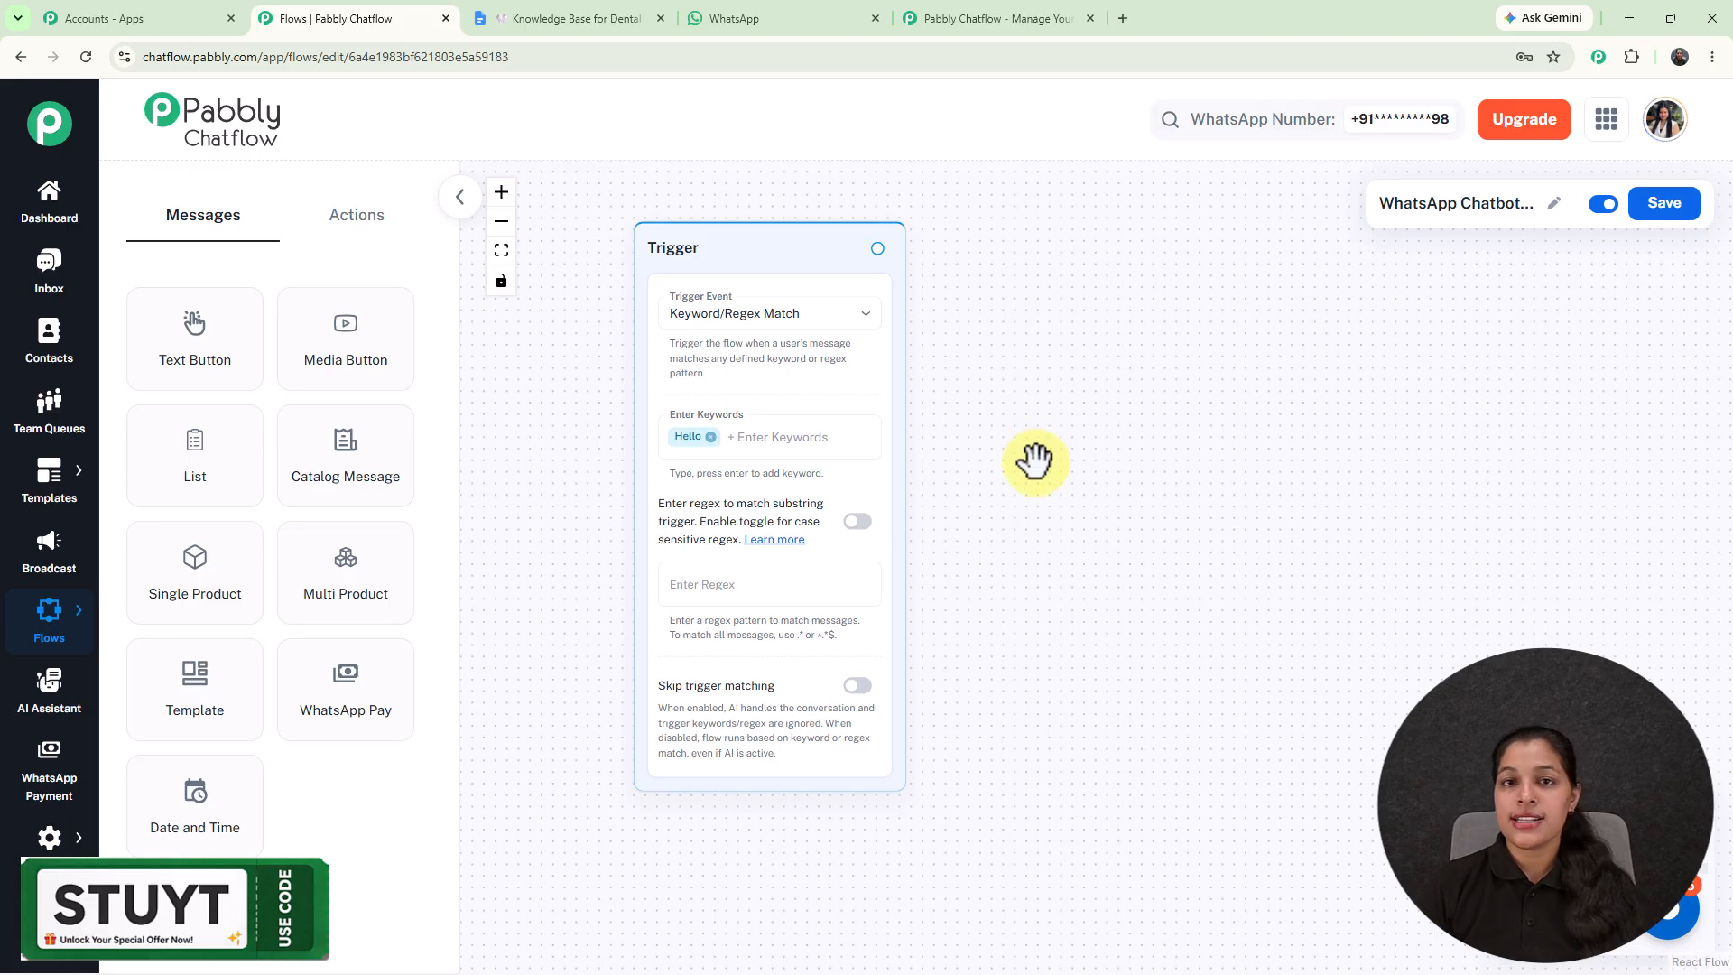
Connect a new Text Button node to the trigger and paste the clinic welcome message ending "I'm your virtual assistant. I can help you:" into it.
scroll(1036, 462, "down", 1)
left_click_drag(993, 470, 889, 497)
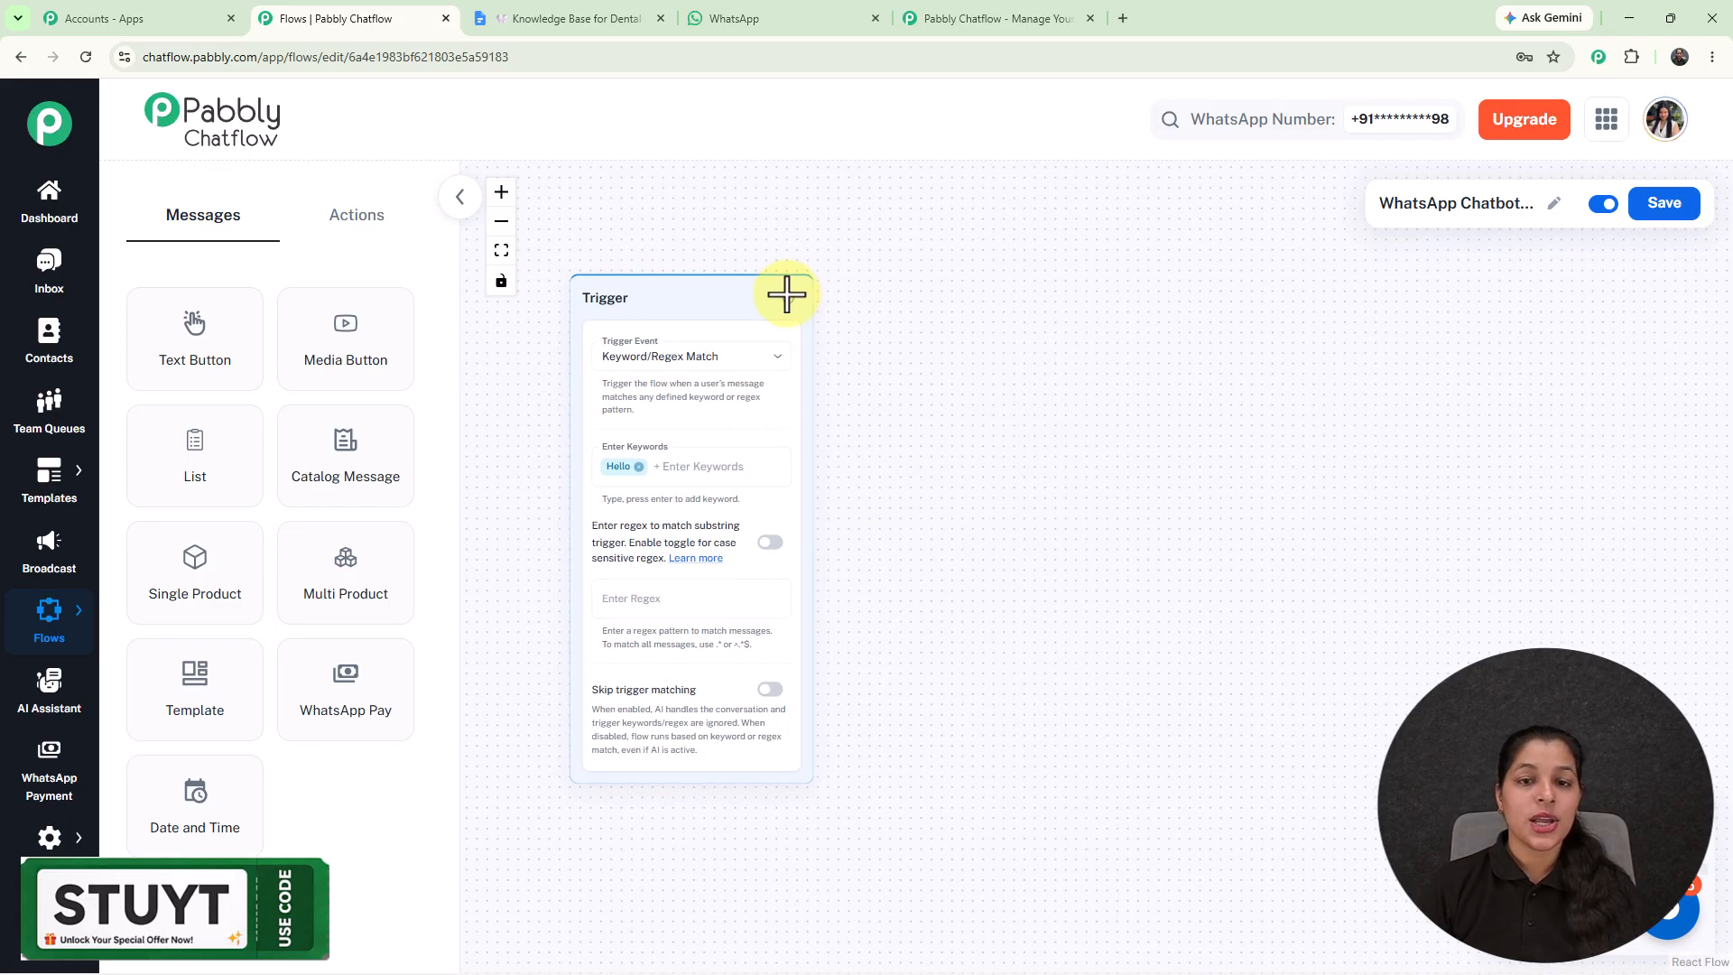
left_click_drag(872, 260, 928, 408)
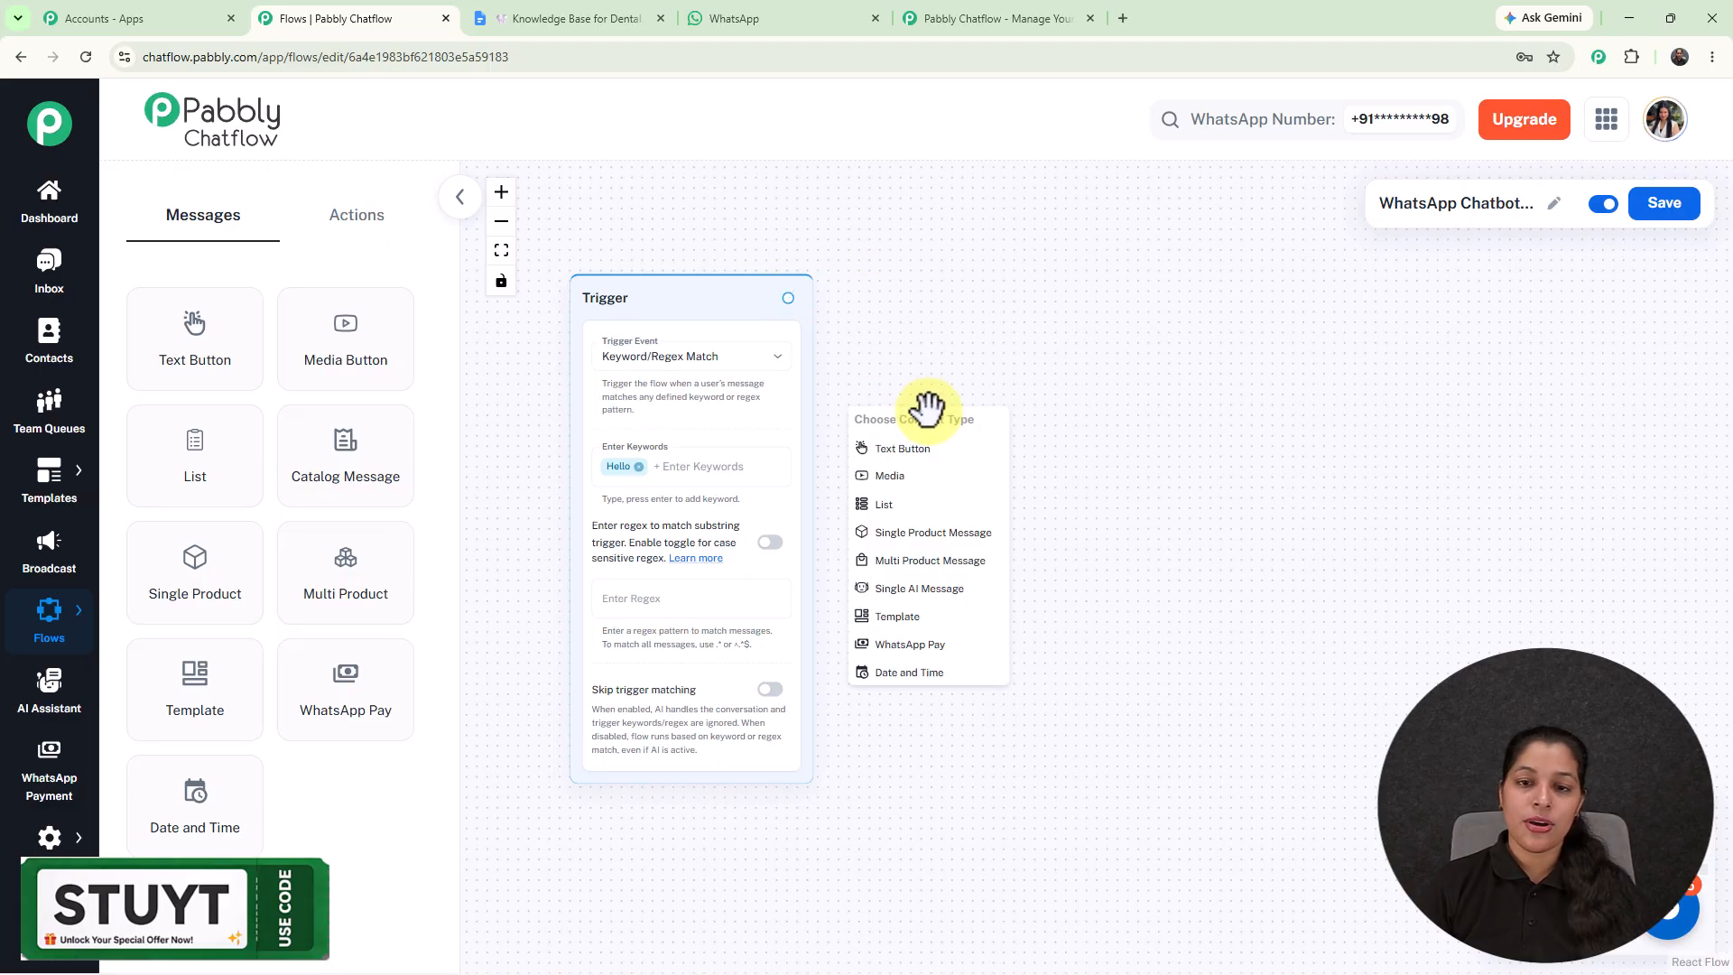
scroll(929, 419, "up", 3)
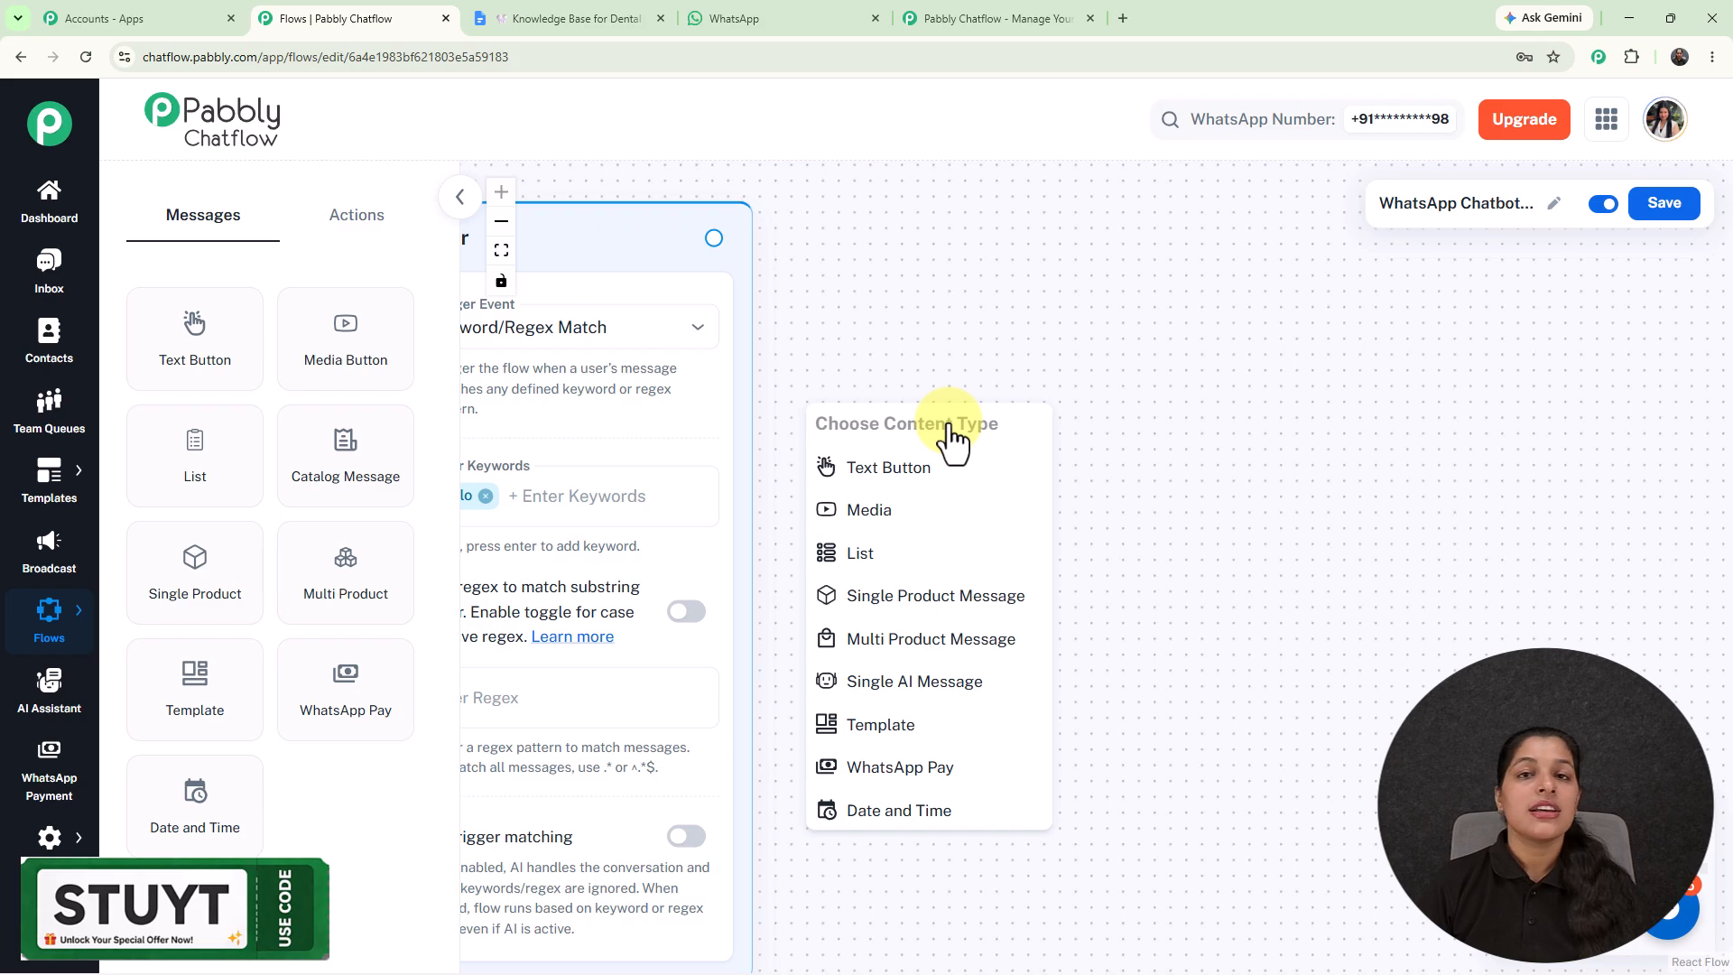
left_click(942, 471)
left_click_drag(1053, 523, 1025, 333)
scroll(1047, 256, "down", 1)
scroll(1046, 256, "up", 1)
left_click_drag(1047, 255, 855, 193)
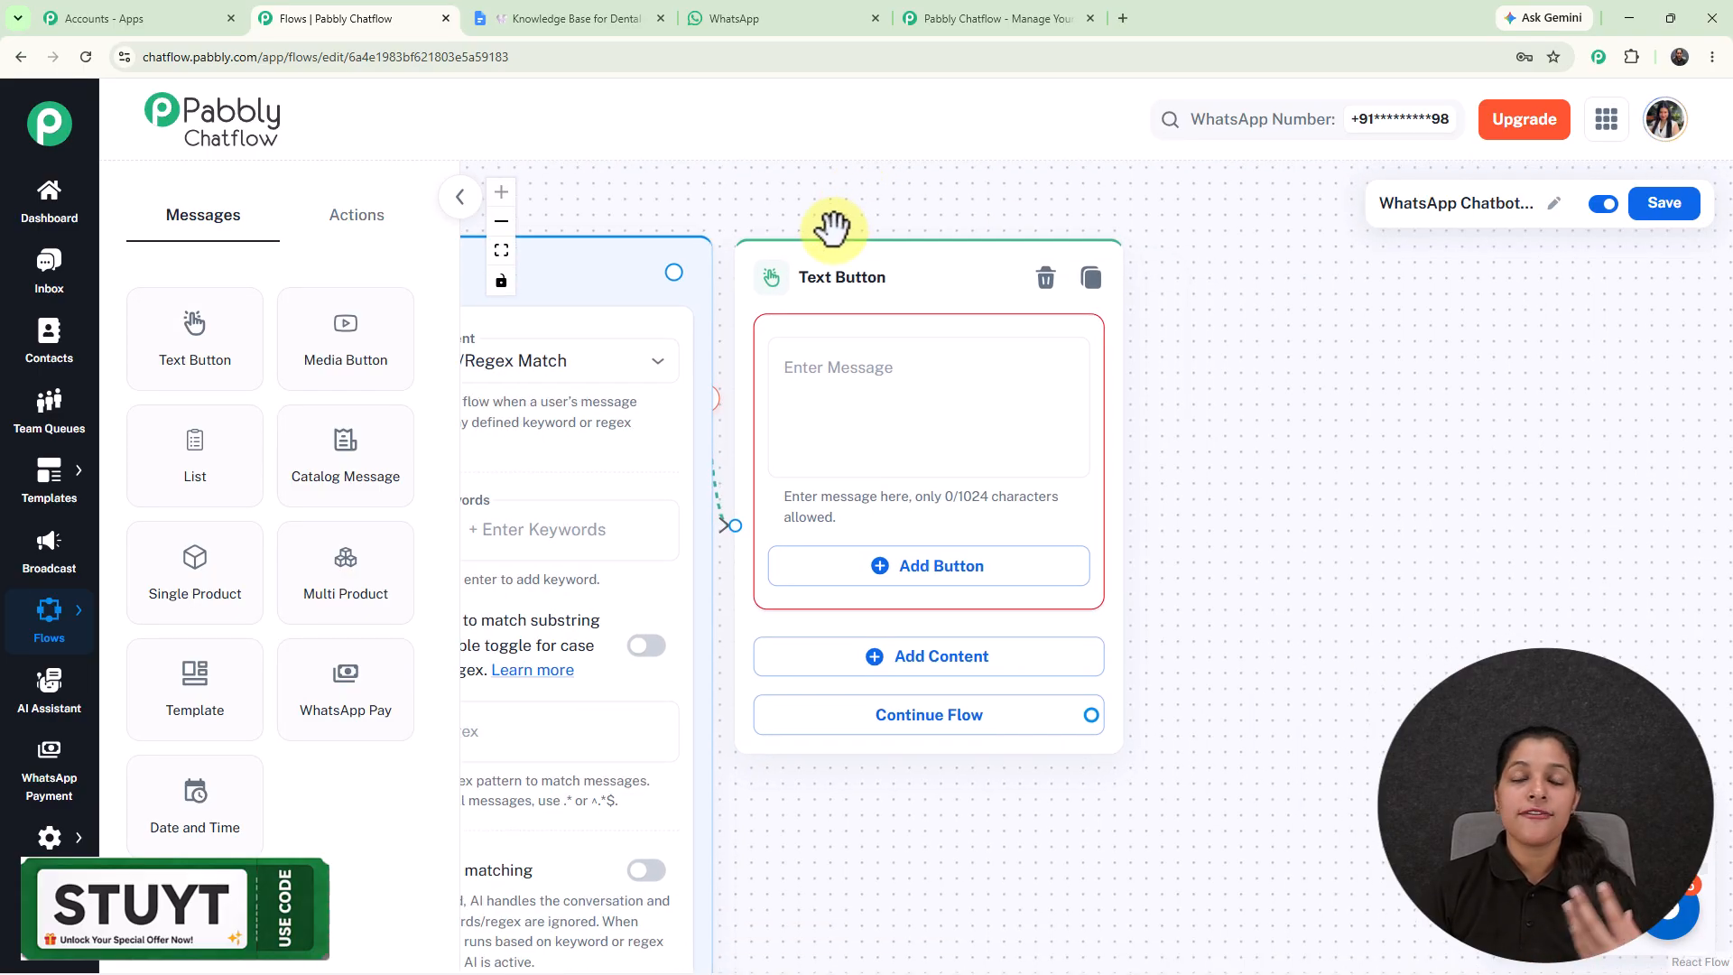
left_click(890, 382)
key("ctrl+v")
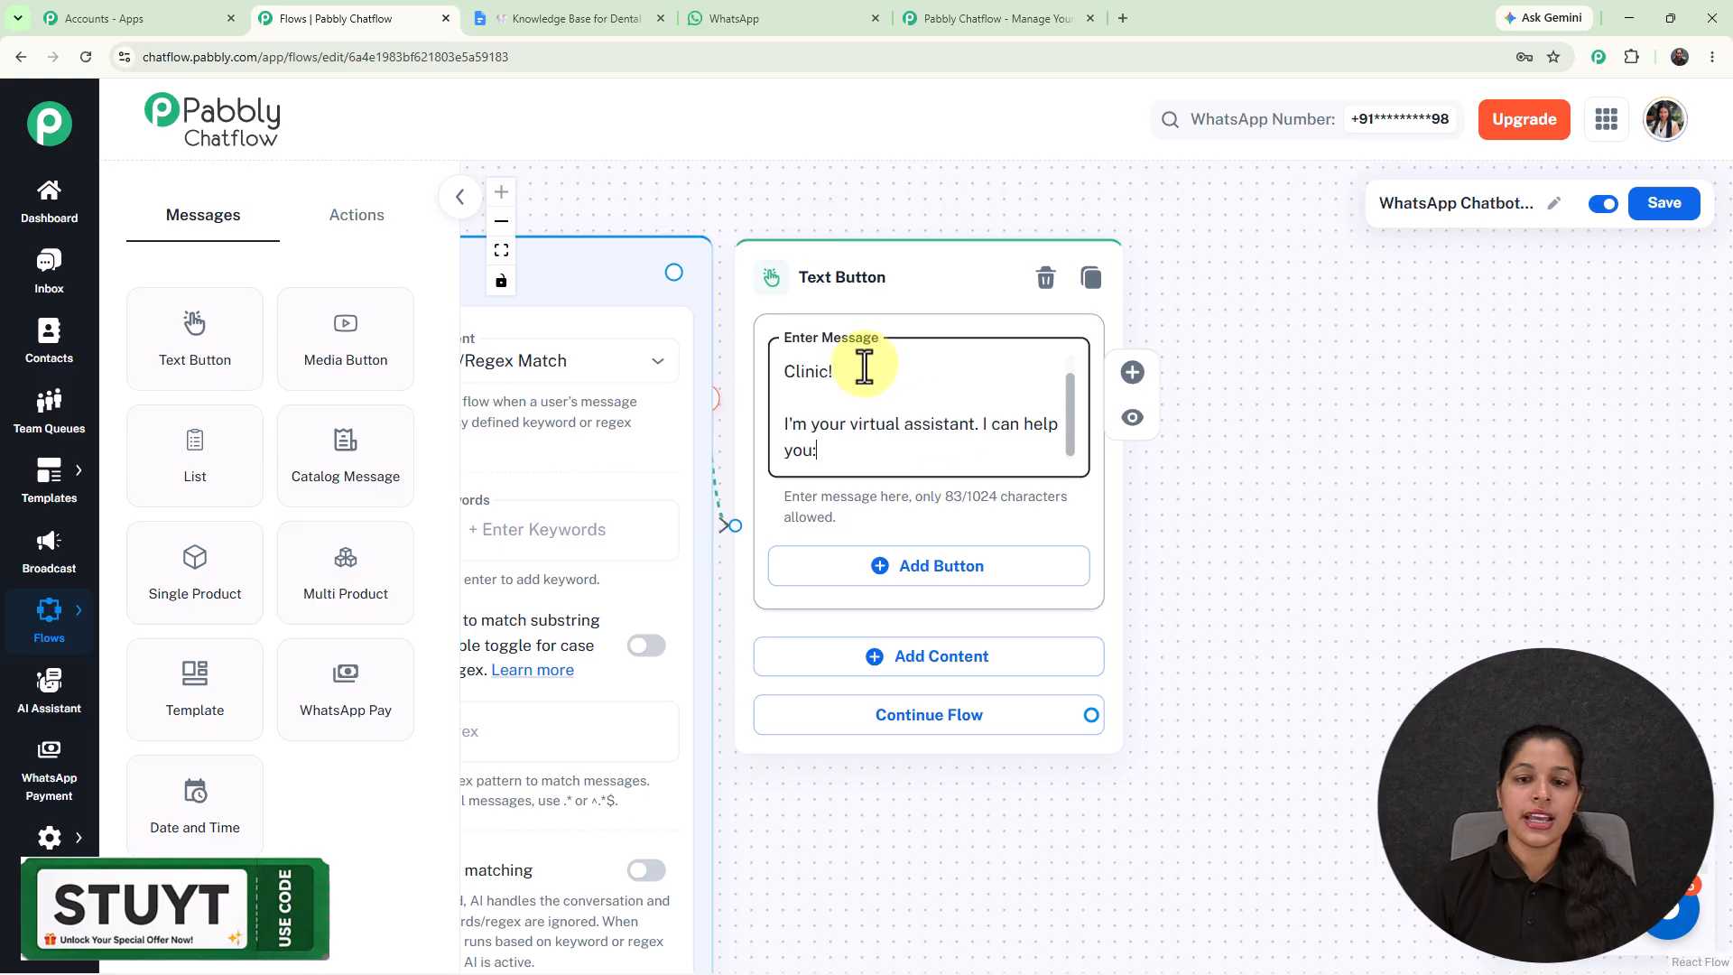
Add two Quick Reply buttons named "📅 Book Appointment" and "❓ Ask Question" to the Text Button node.
left_click(893, 578)
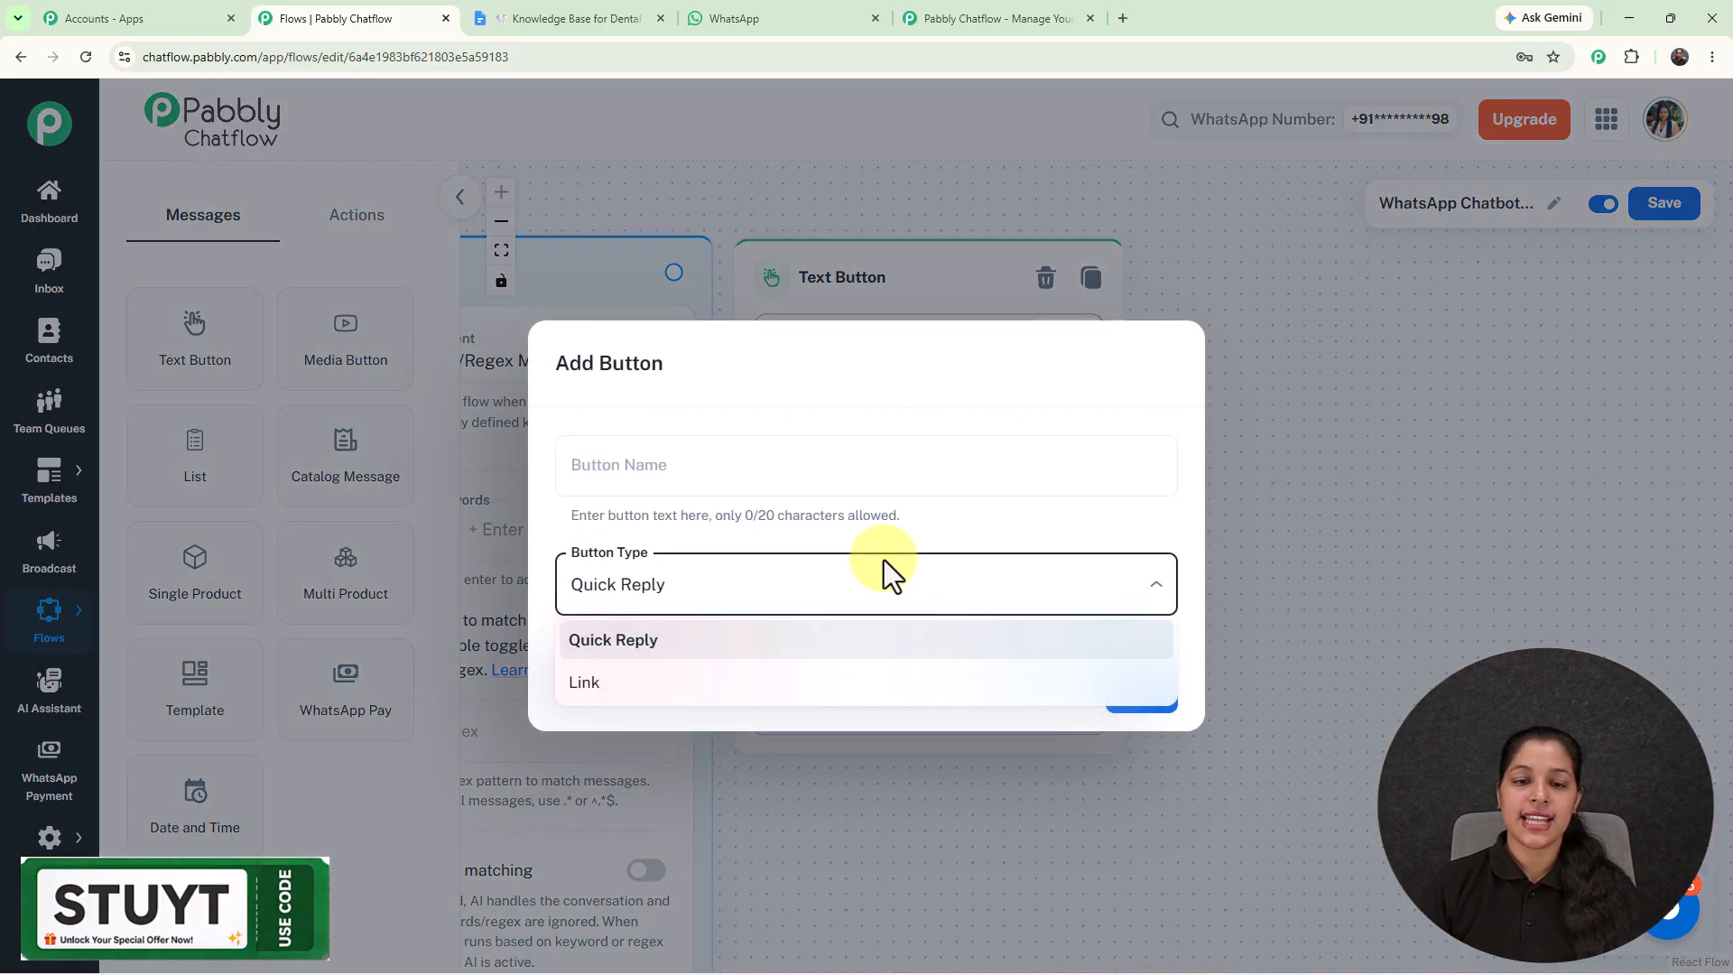
left_click(736, 471)
left_click(735, 471)
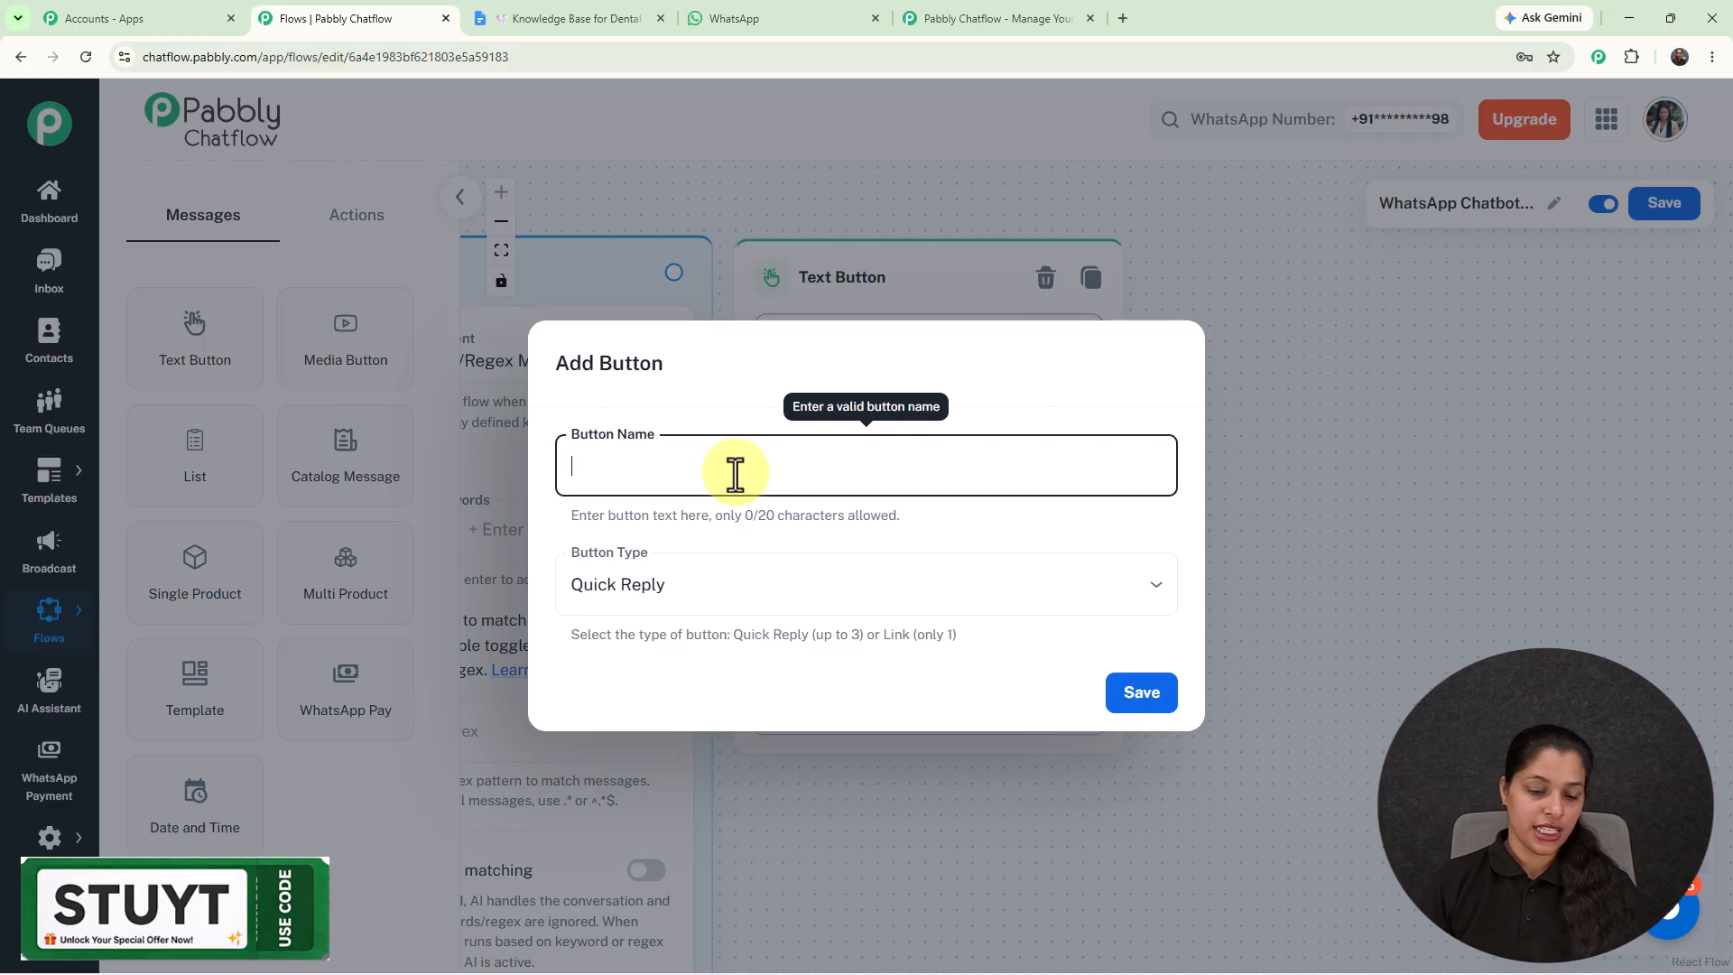
type("📅 Book Appointment")
left_click(1135, 699)
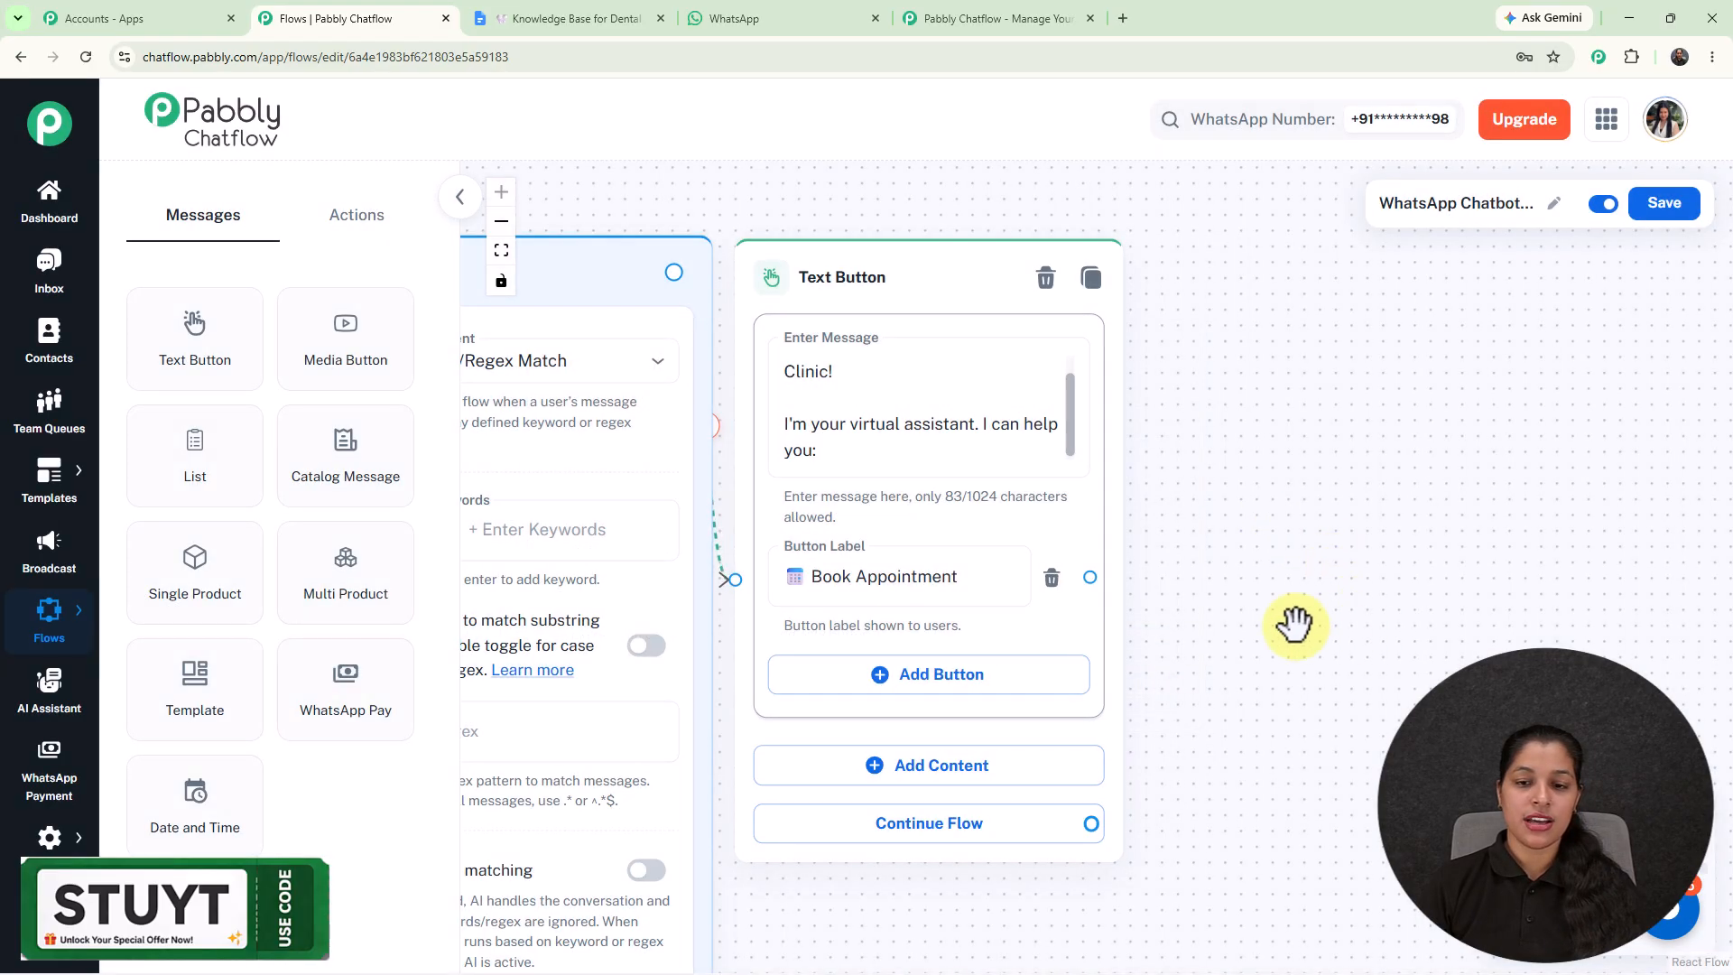
left_click(934, 689)
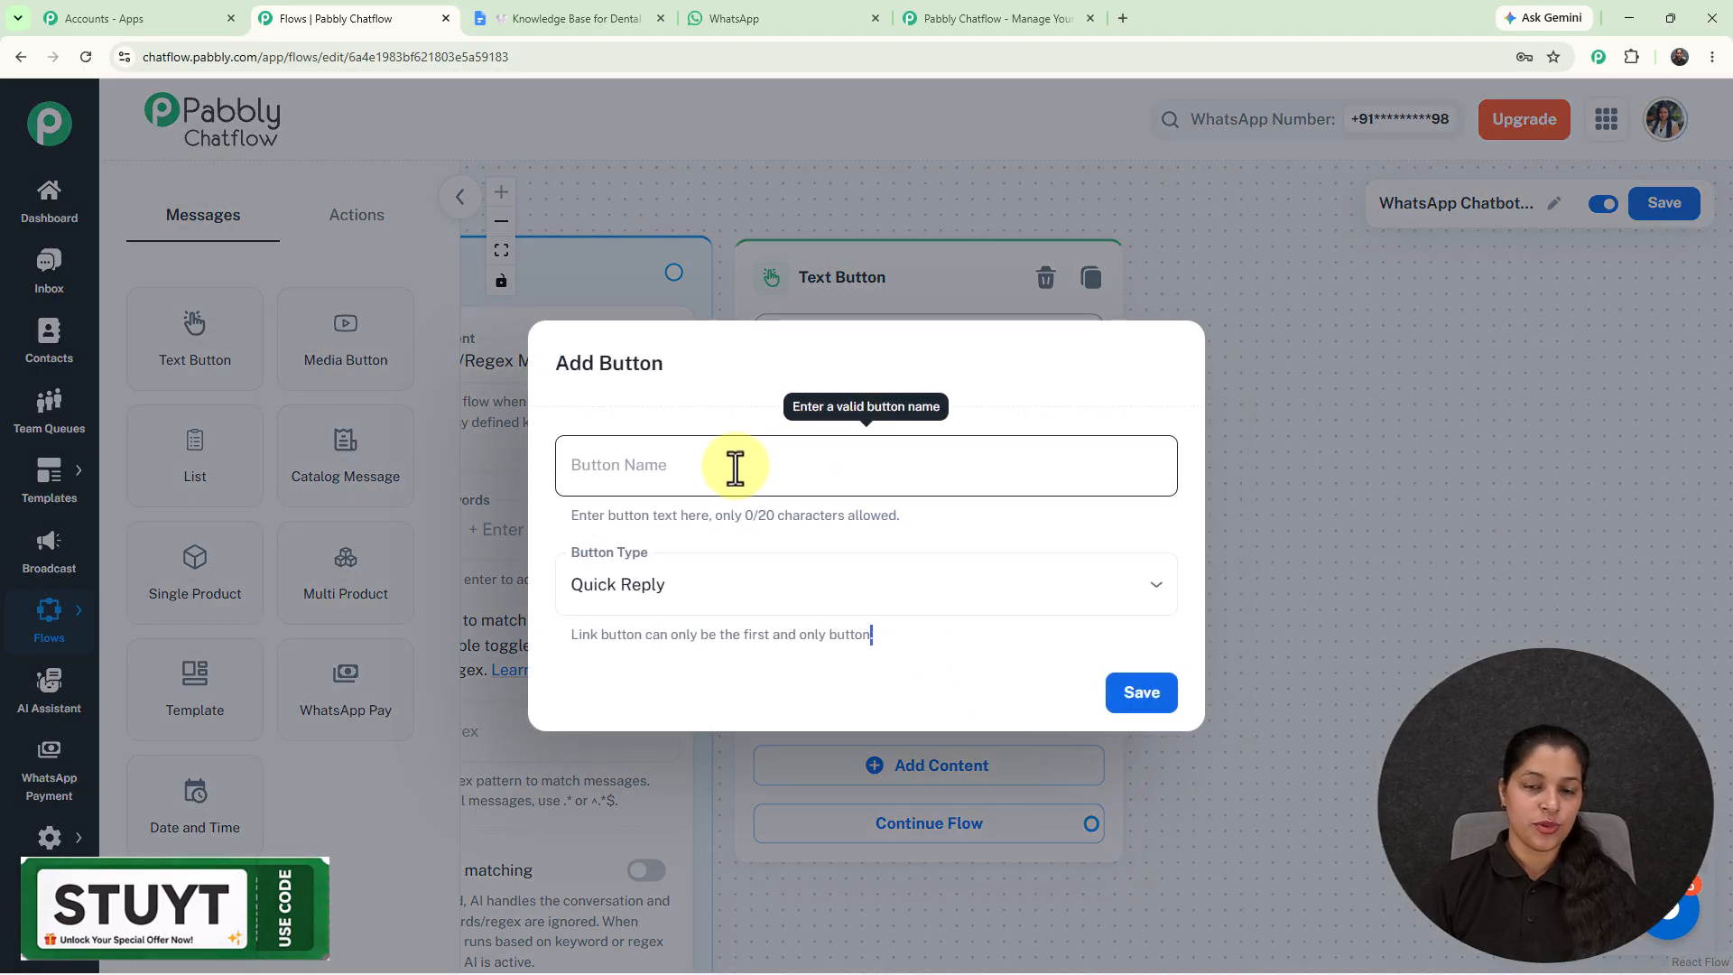
left_click(703, 470)
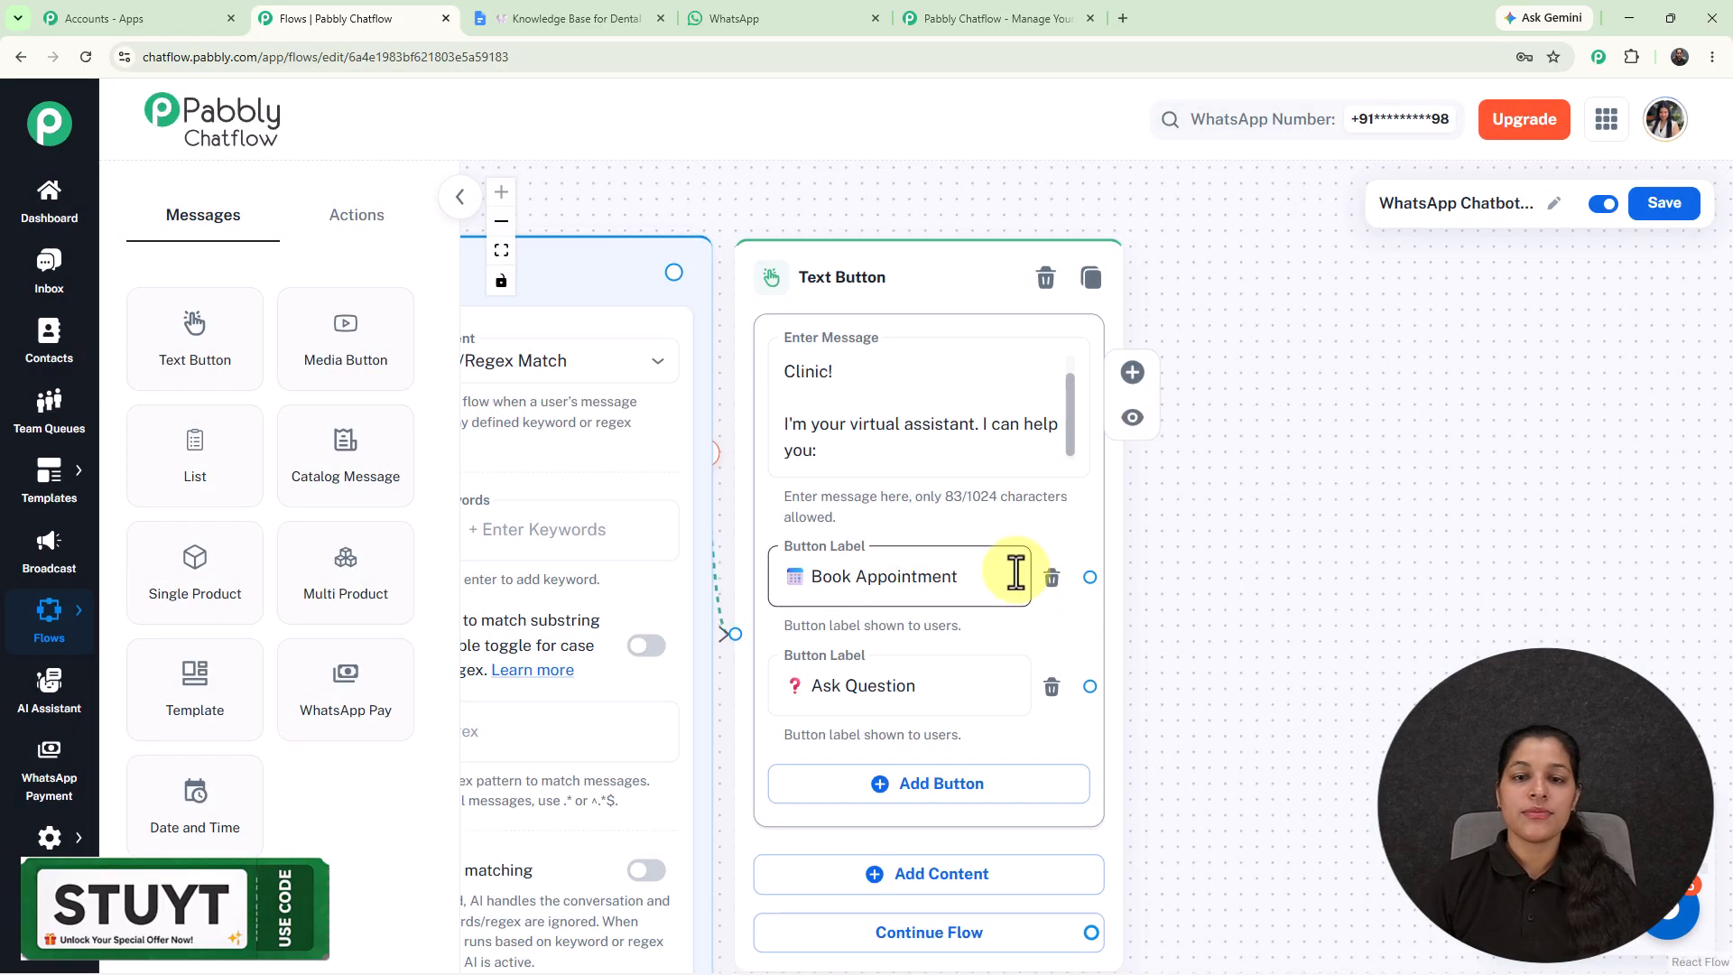
Connect a new List node to the Book Appointment button.
scroll(1034, 497, "down", 2)
left_click_drag(1195, 593, 1049, 504)
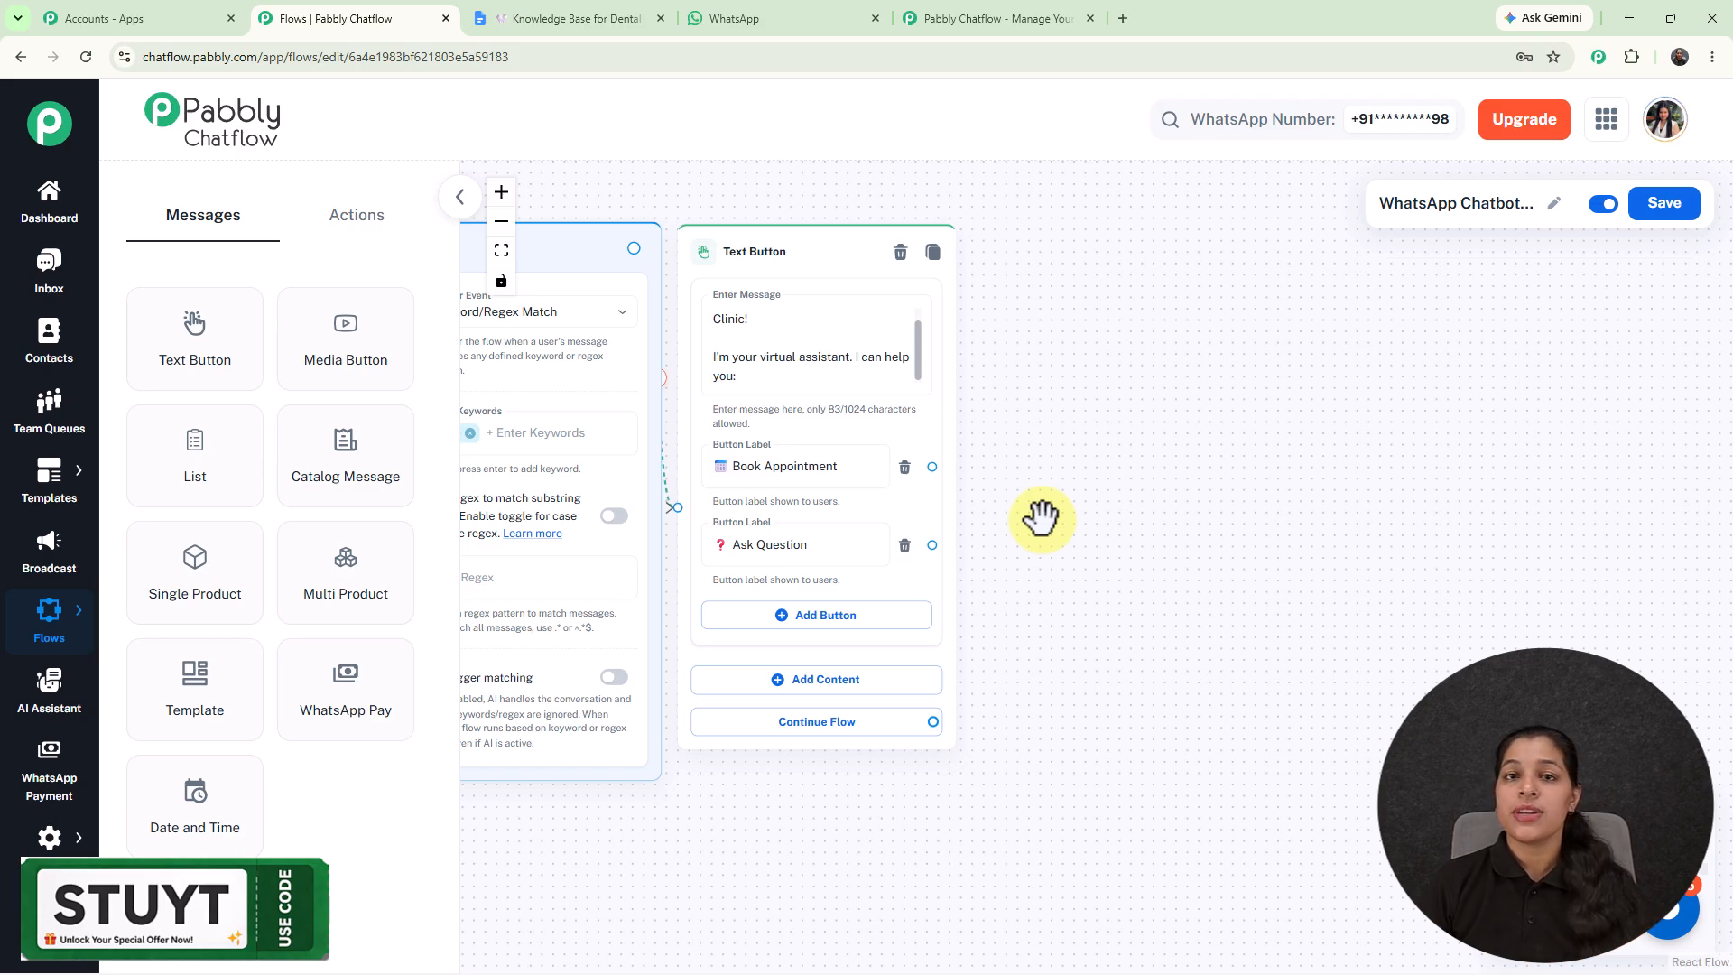
left_click_drag(931, 469, 1069, 287)
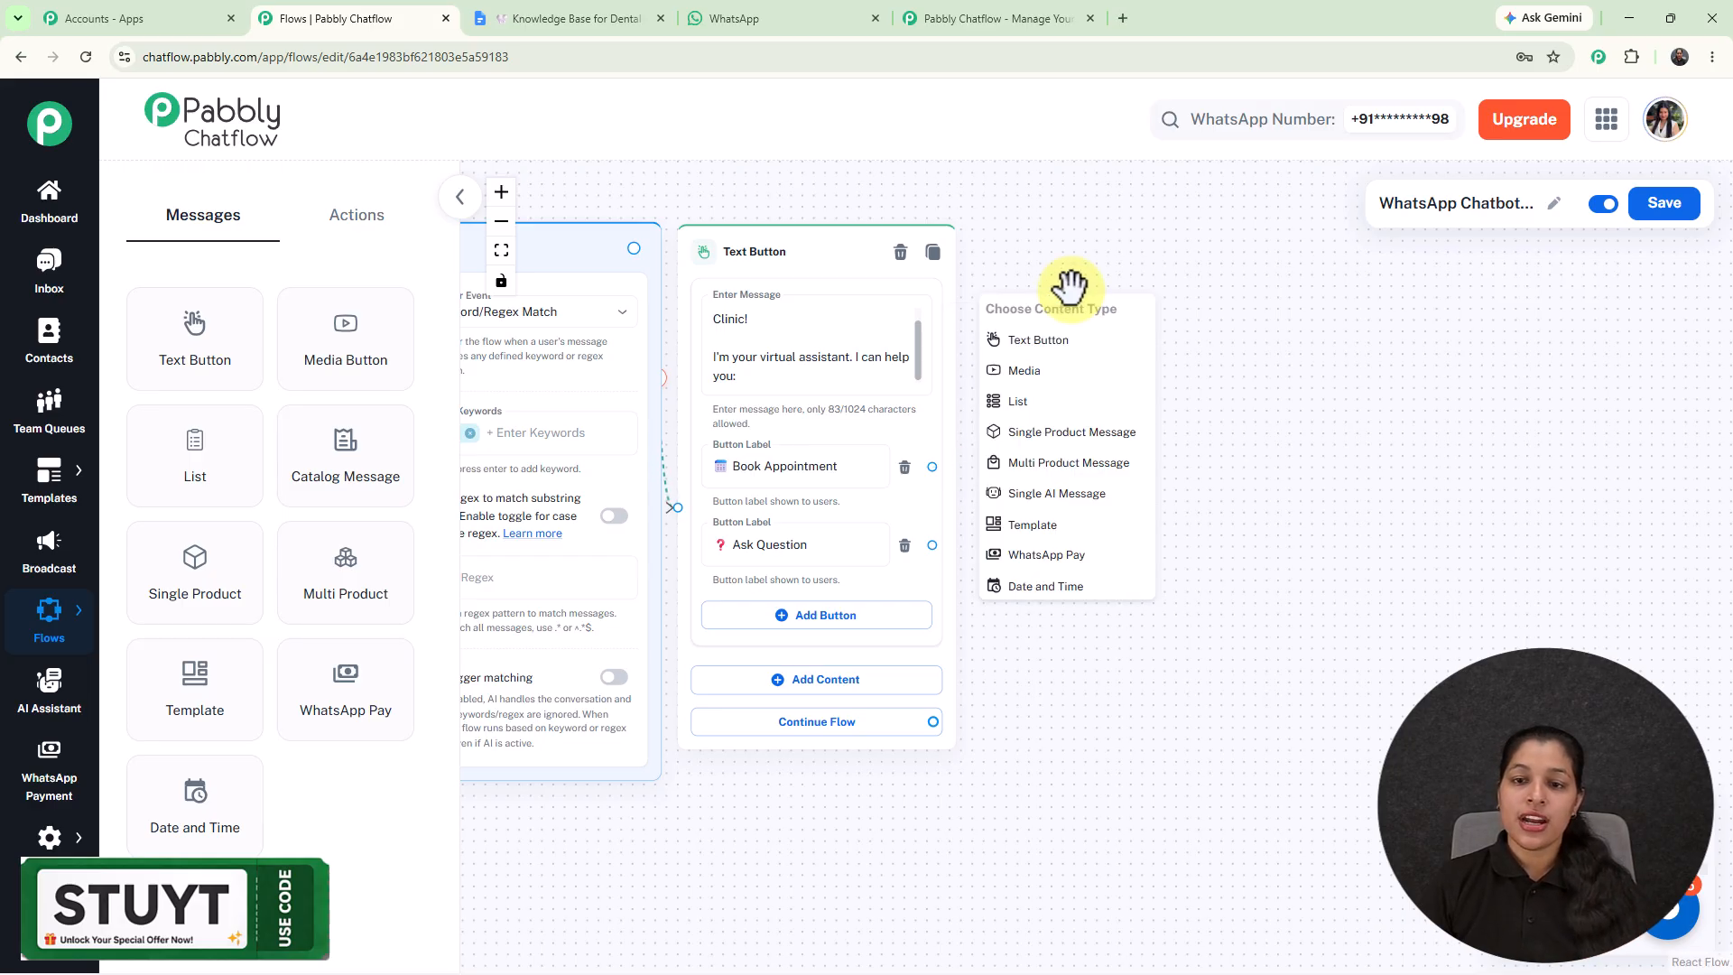
left_click(1038, 406)
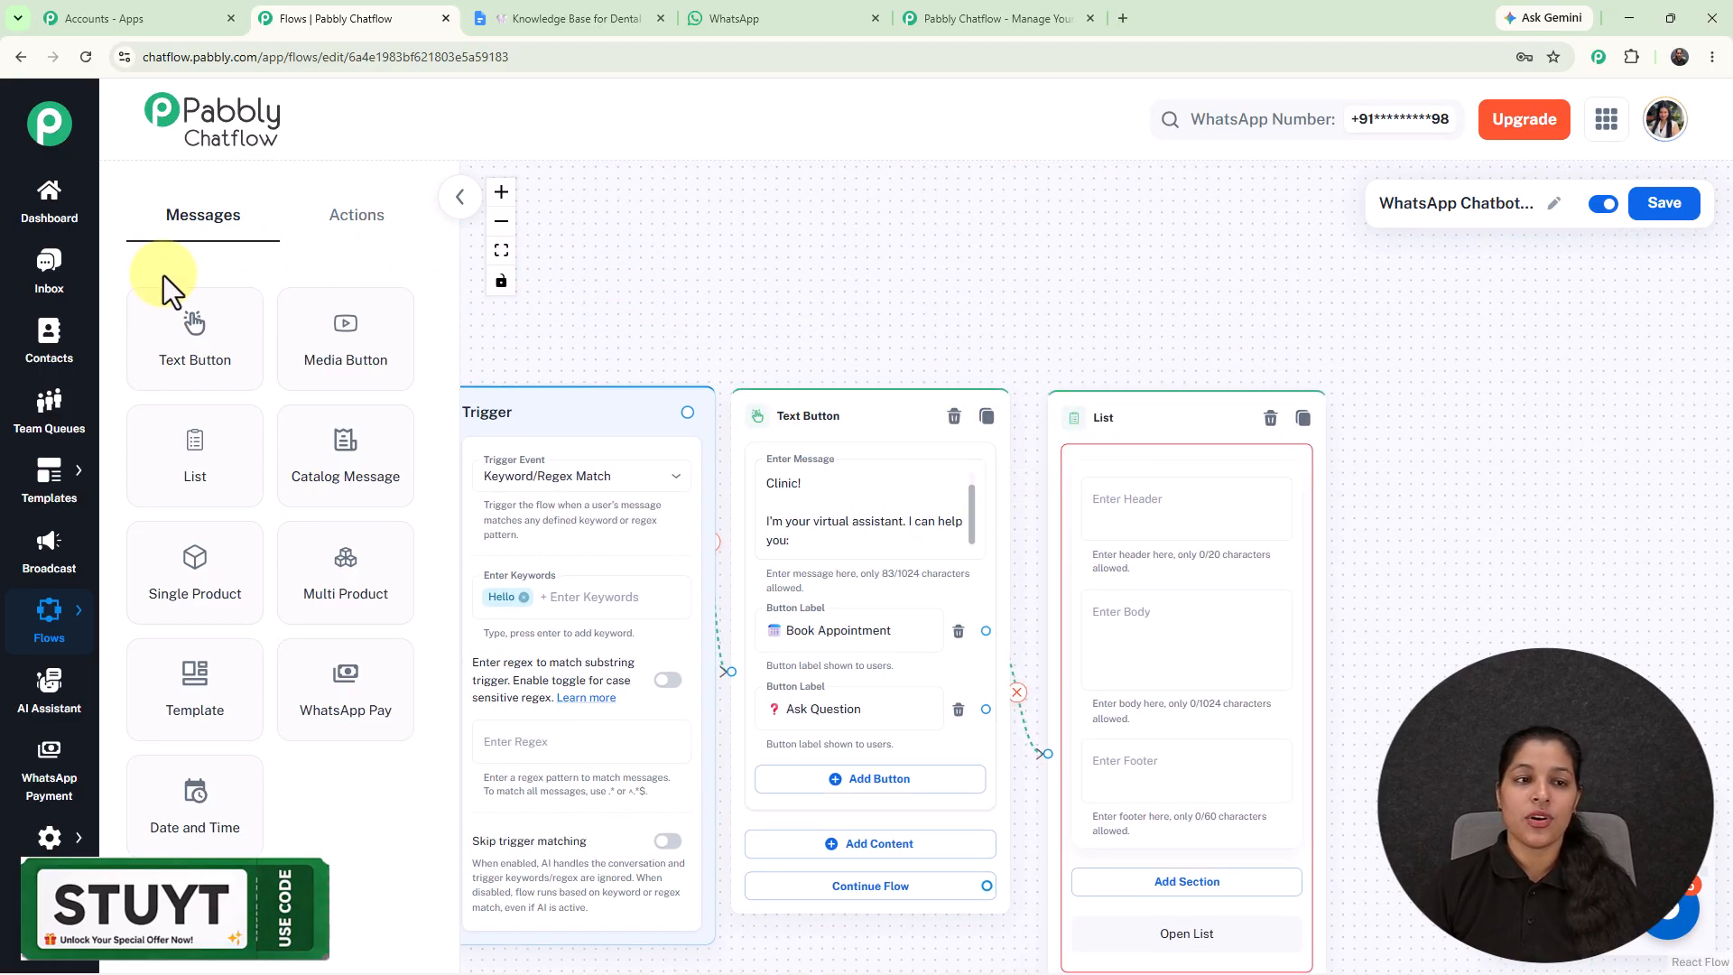
scroll(1155, 443, "down", 1)
scroll(1155, 443, "up", 1)
scroll(1125, 364, "down", 1)
left_click_drag(1122, 367, 916, 240)
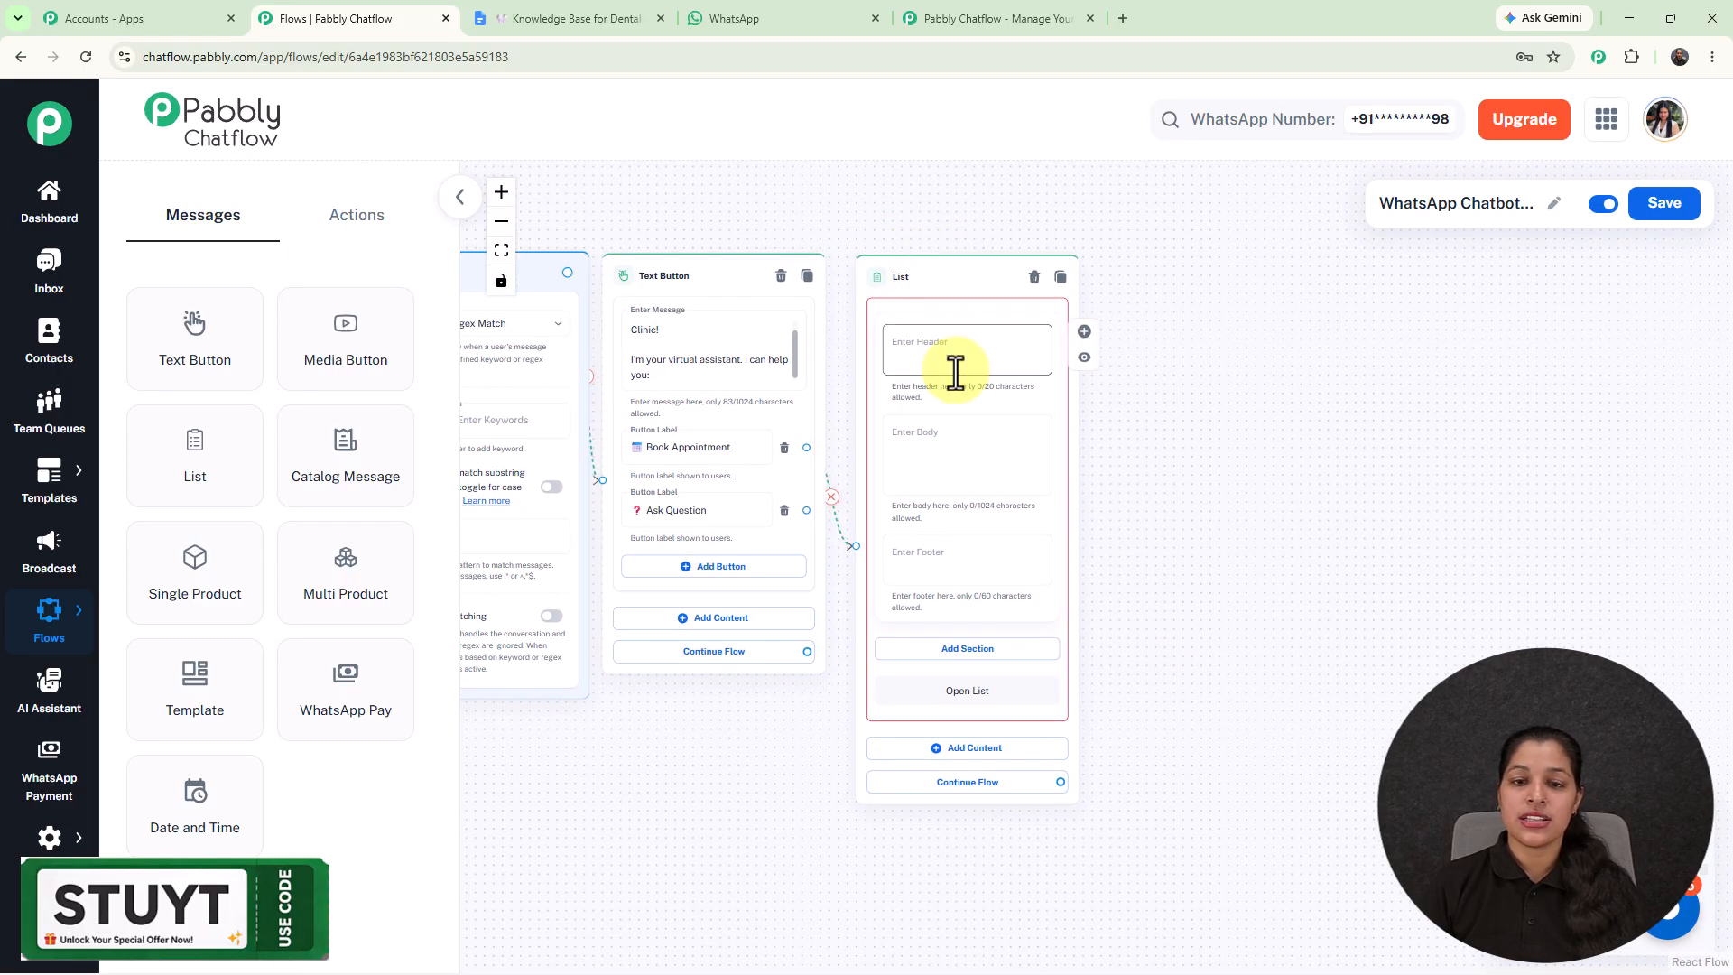
Paste "Great! Let's book your appointment. What would you like to visit us for?" as the List node's body.
left_click(947, 462)
key("ctrl+v")
scroll(947, 462, "up", 3)
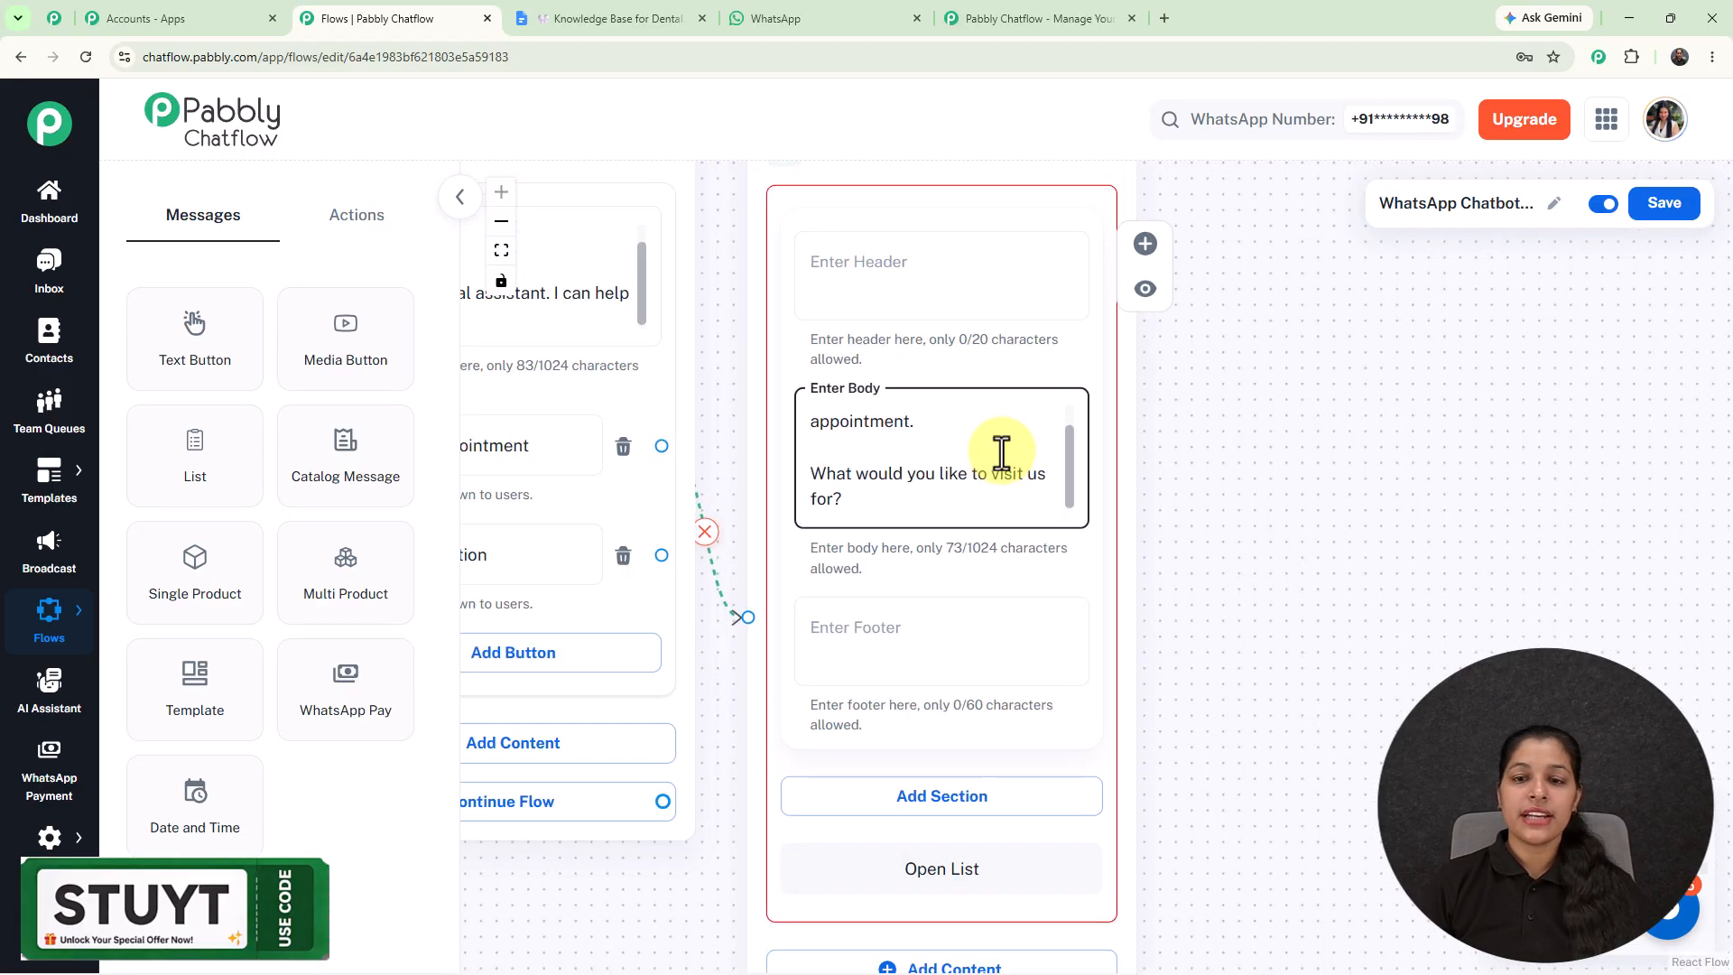
scroll(1070, 454, "up", 1)
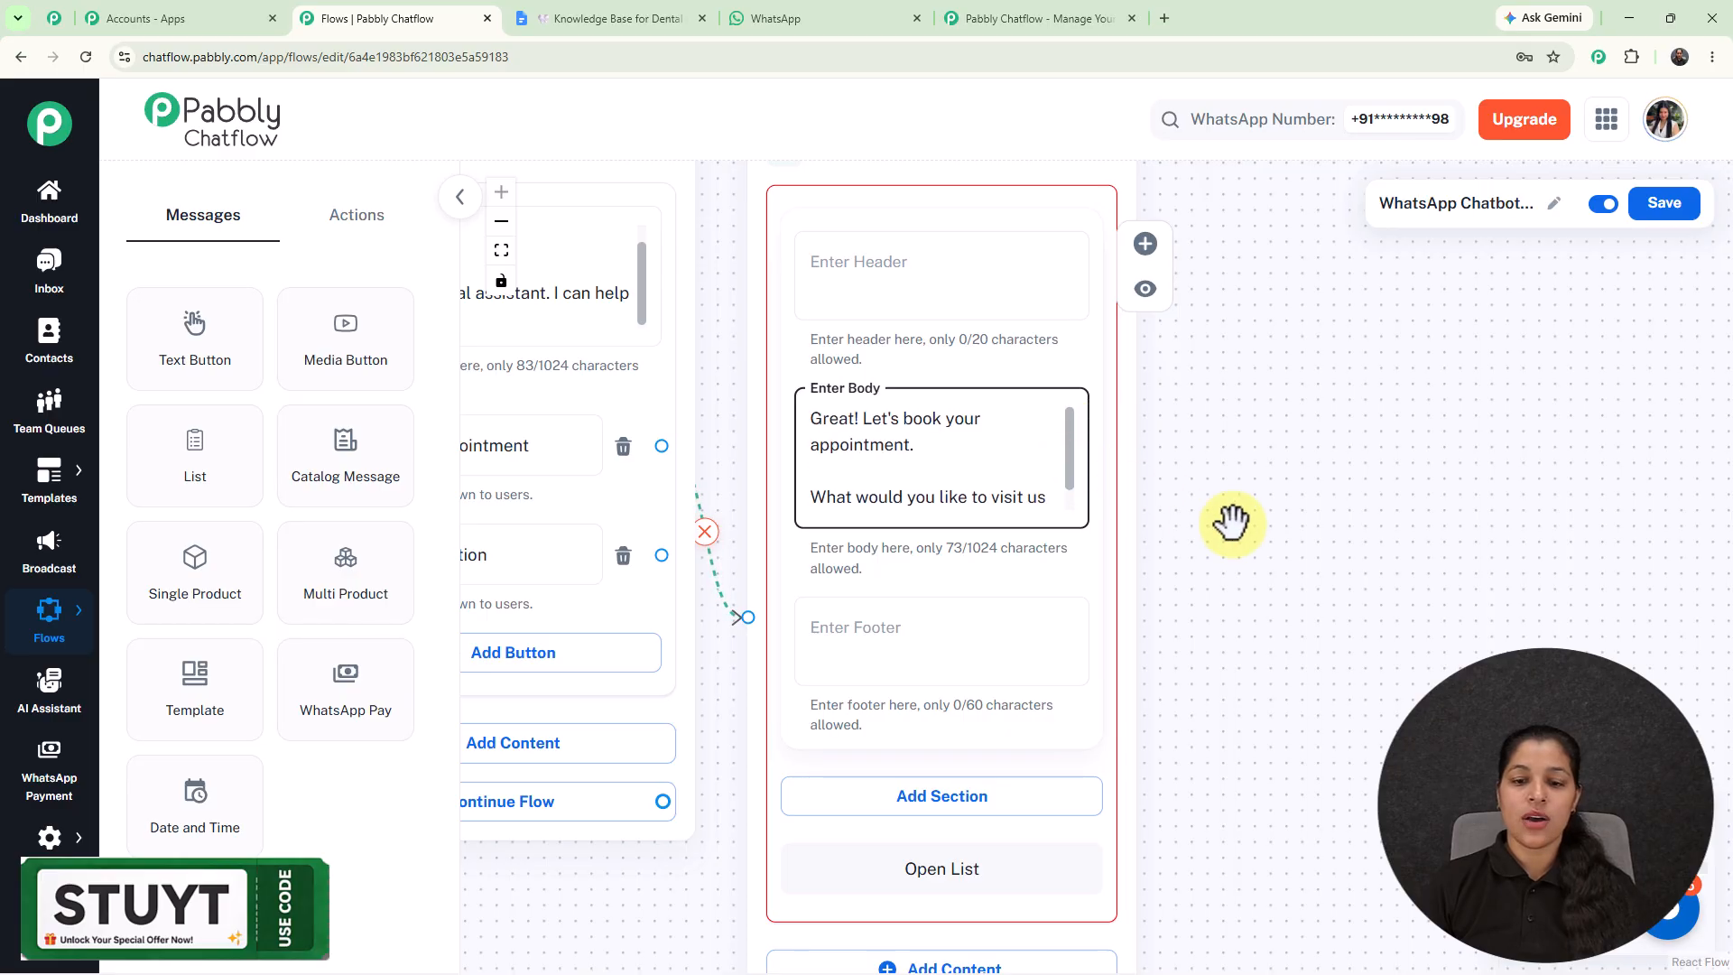
Add a section titled "Treatment" to the List node.
scroll(1203, 515, "down", 3)
scroll(1268, 416, "down", 3)
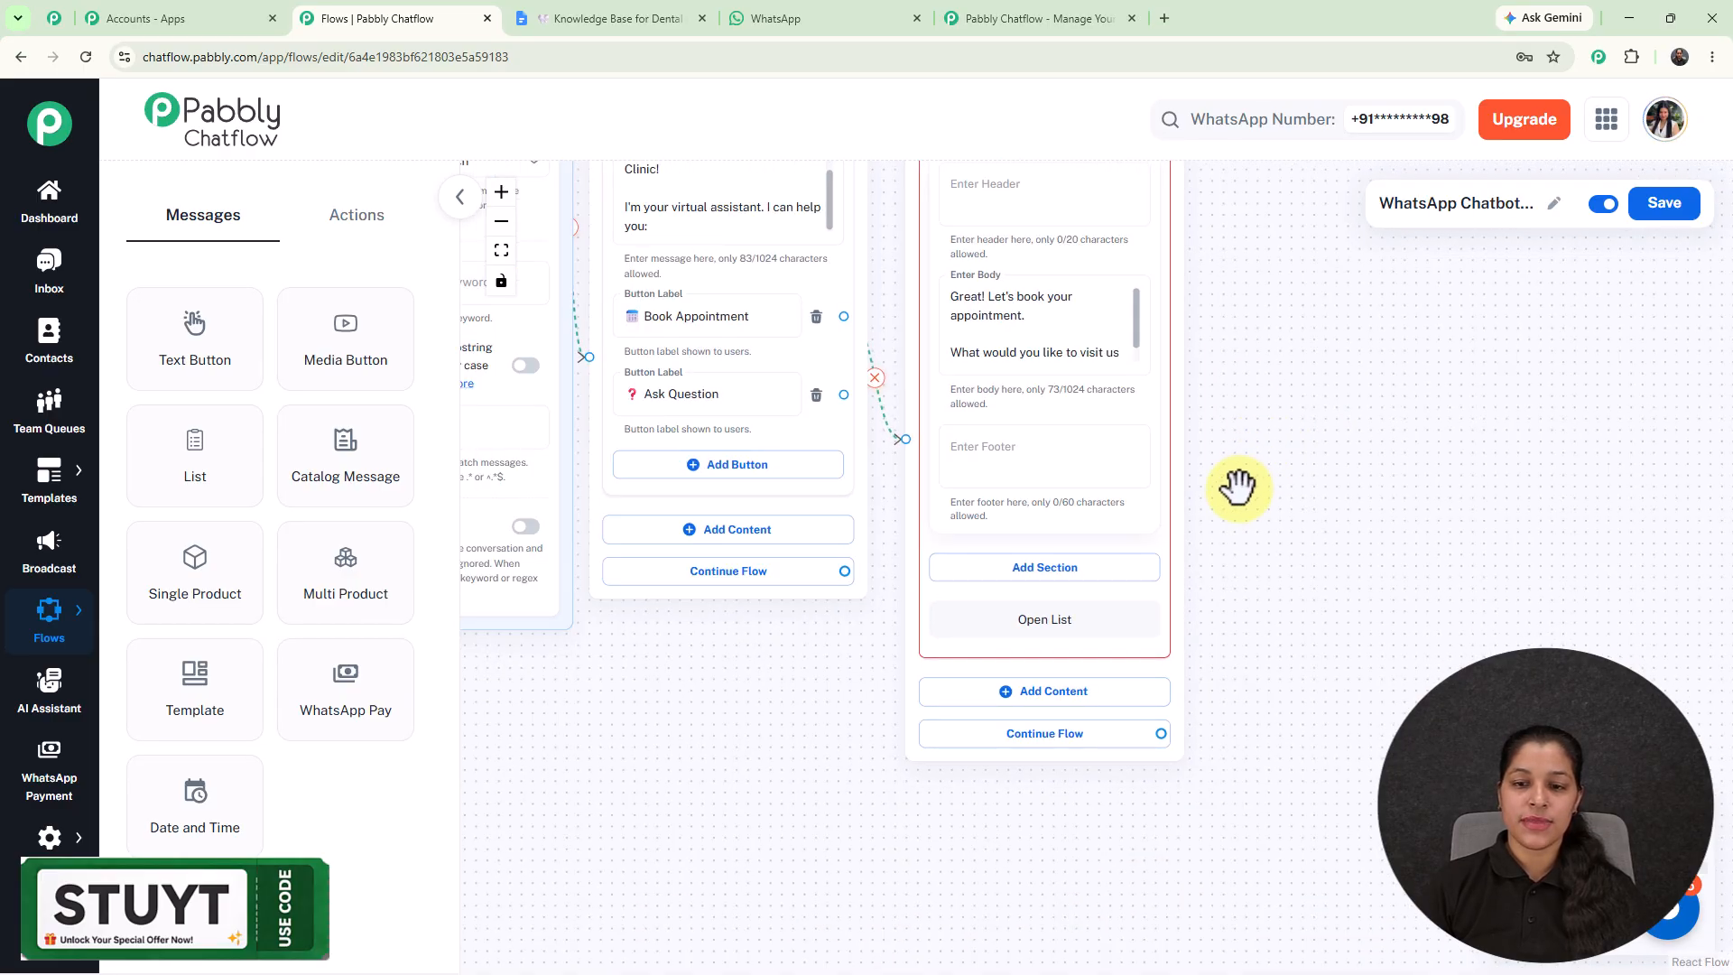
left_click(1089, 574)
left_click(1030, 603)
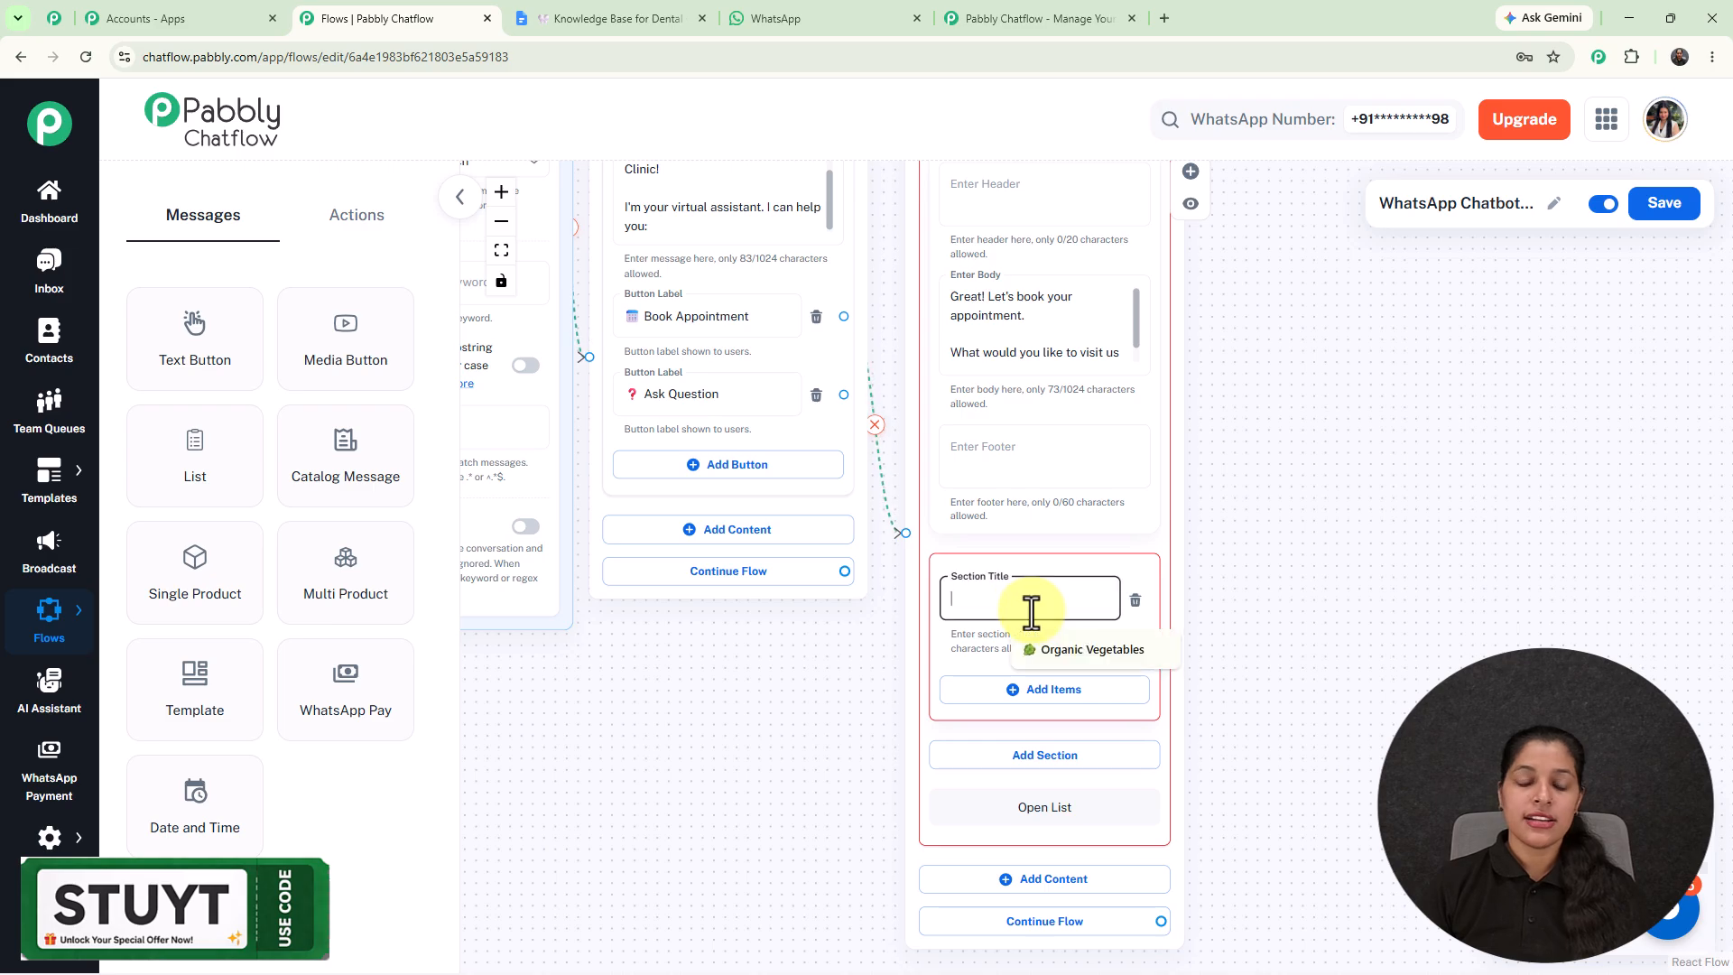
type("Treatment")
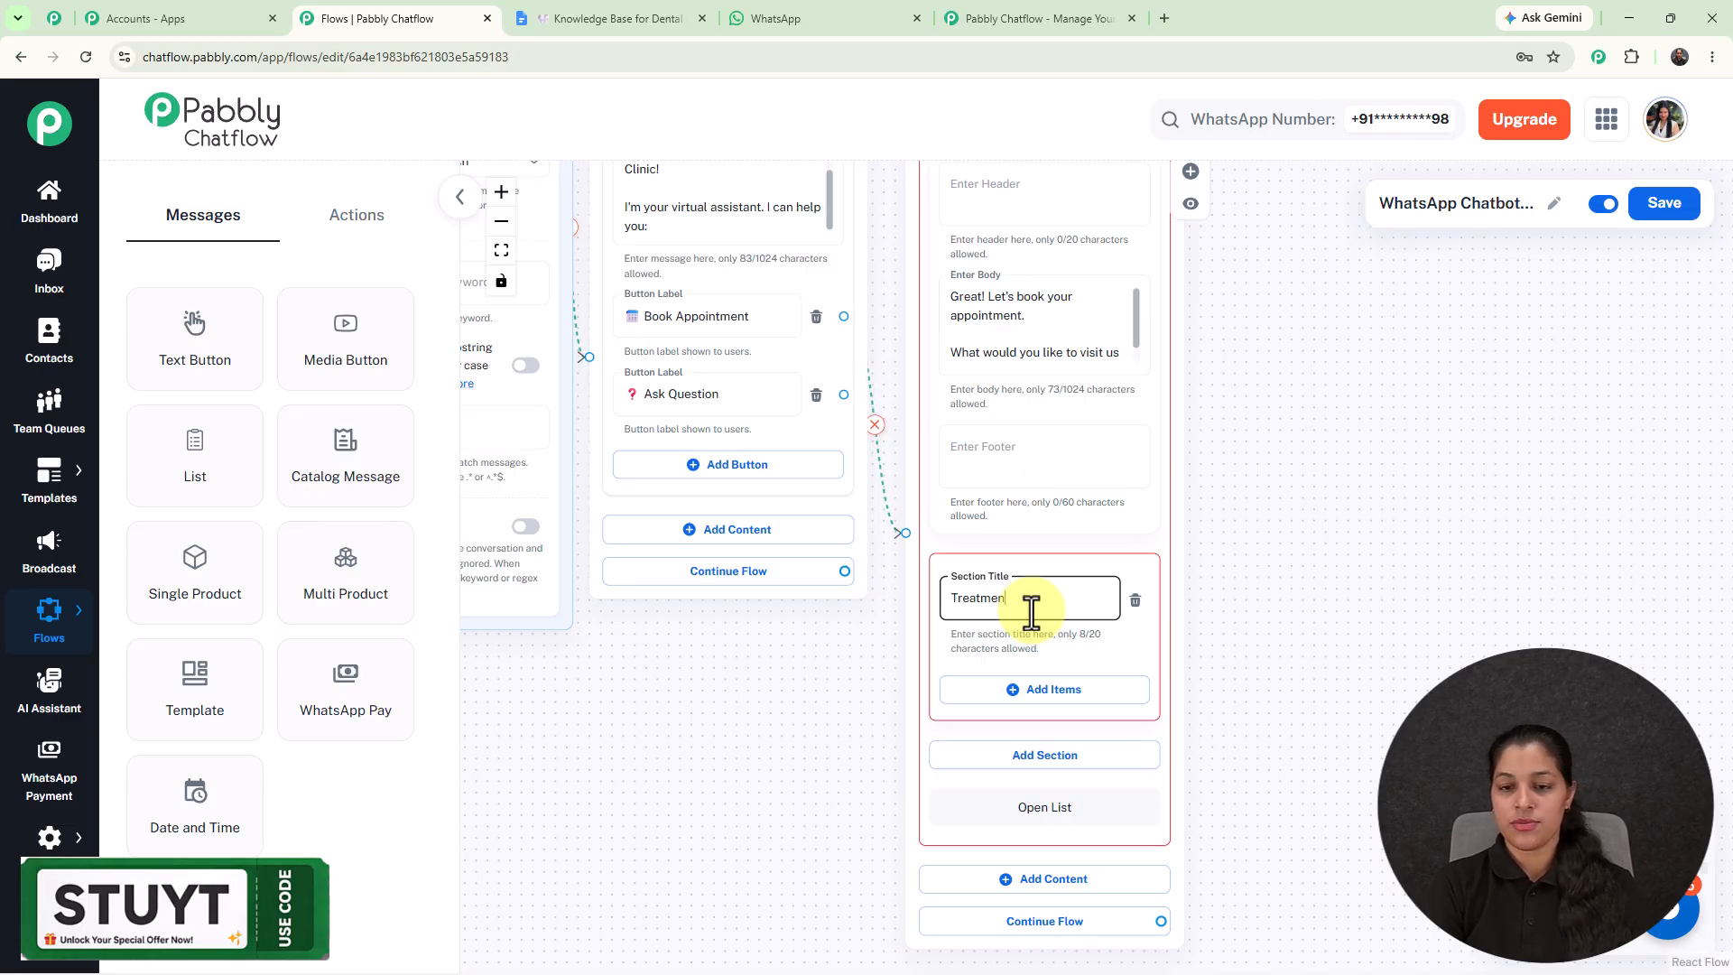
Add an item titled "🦷 General Checkup" to the Treatment section.
left_click(1038, 693)
left_click_drag(1176, 690, 1106, 424)
left_click(909, 441)
scroll(914, 445, "up", 3)
type("🦷 General Checkup")
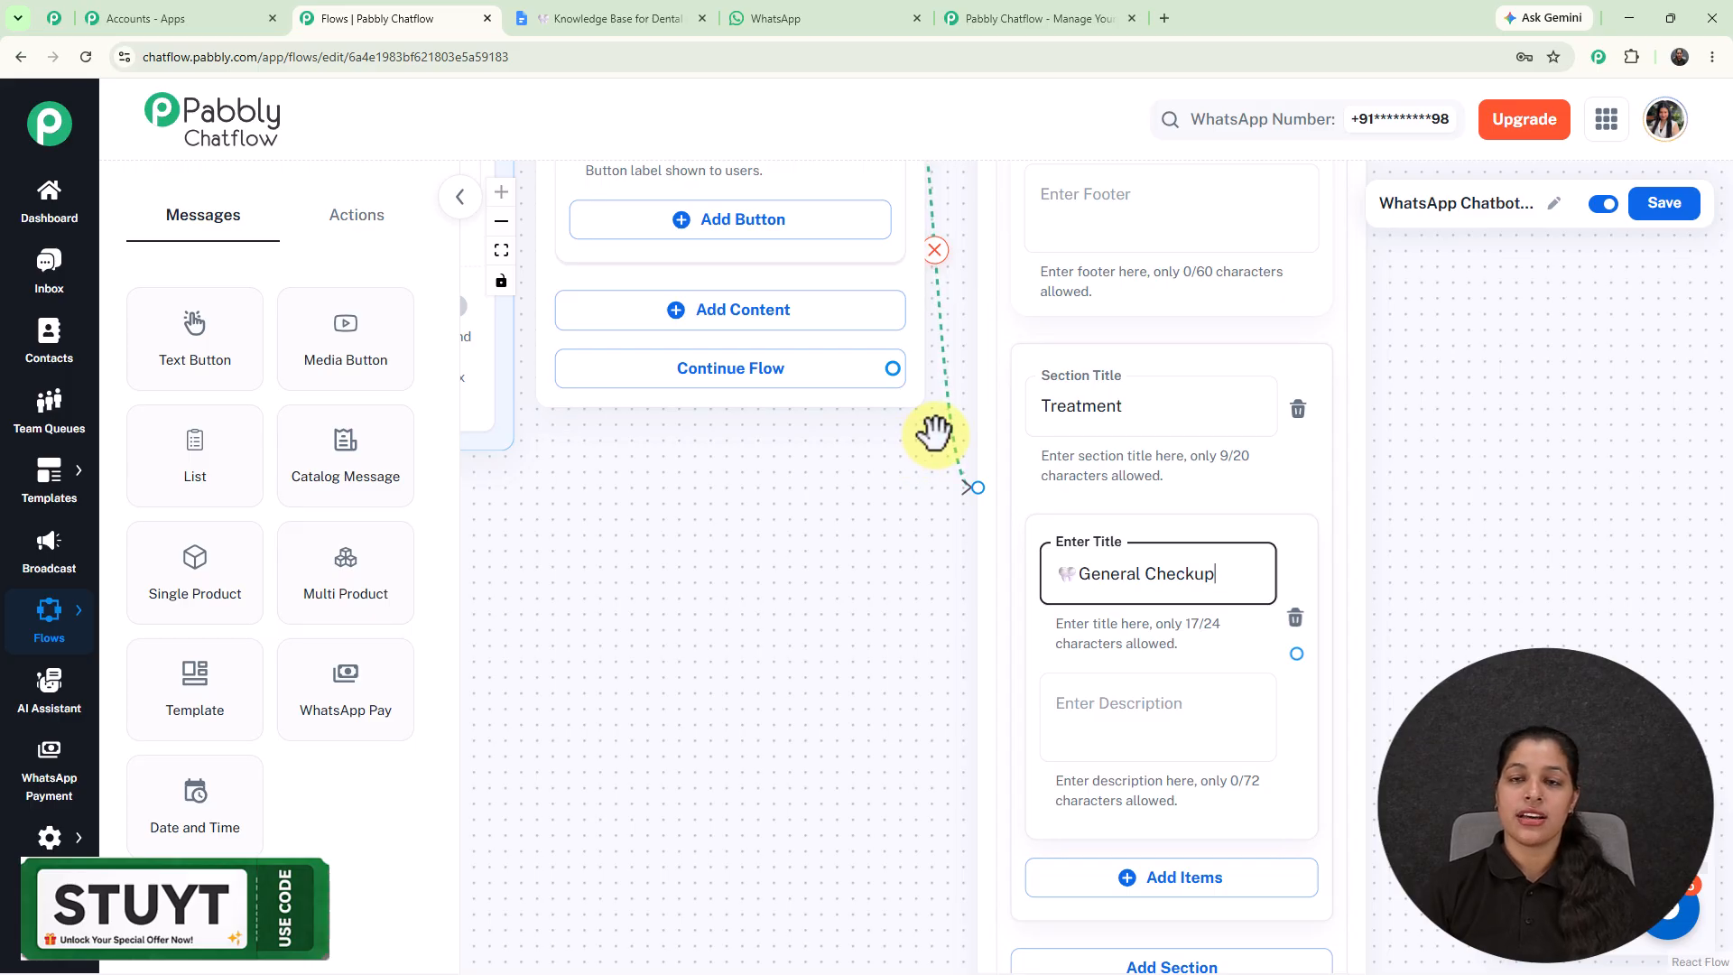
Add two more items titled "🦷 Tooth Pain" and "🦷 Teeth Cleaning" to the Treatment section.
scroll(934, 433, "down", 5)
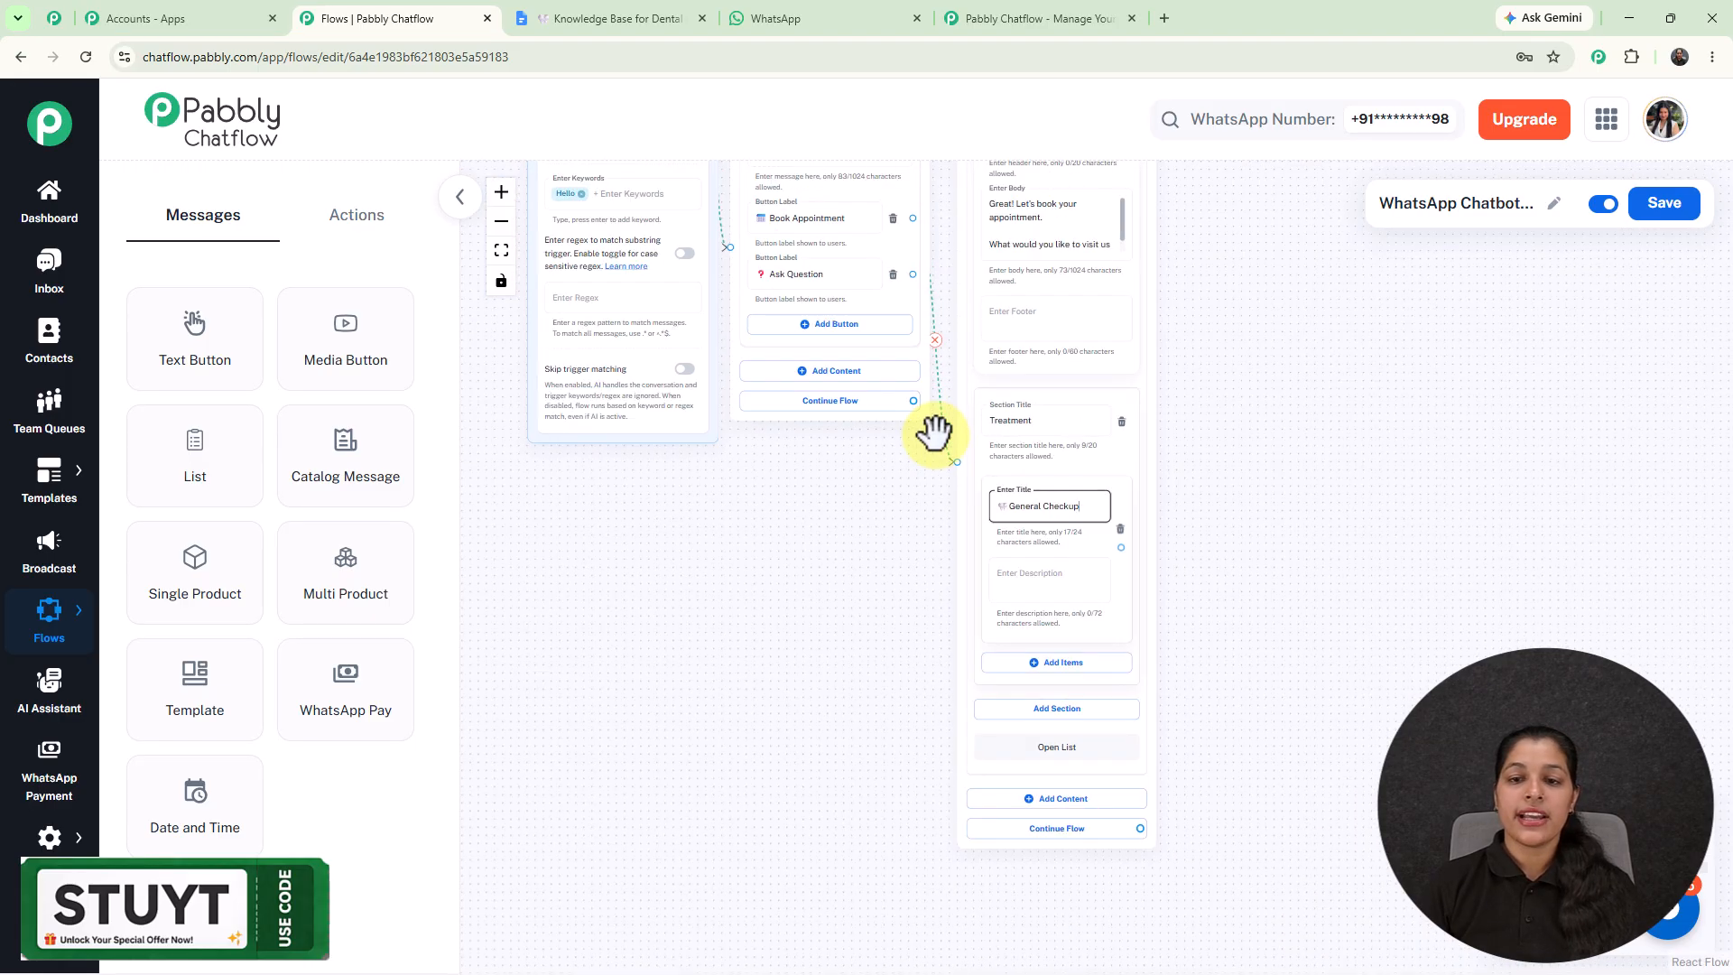
scroll(1184, 466, "down", 1)
left_click_drag(1184, 466, 1117, 381)
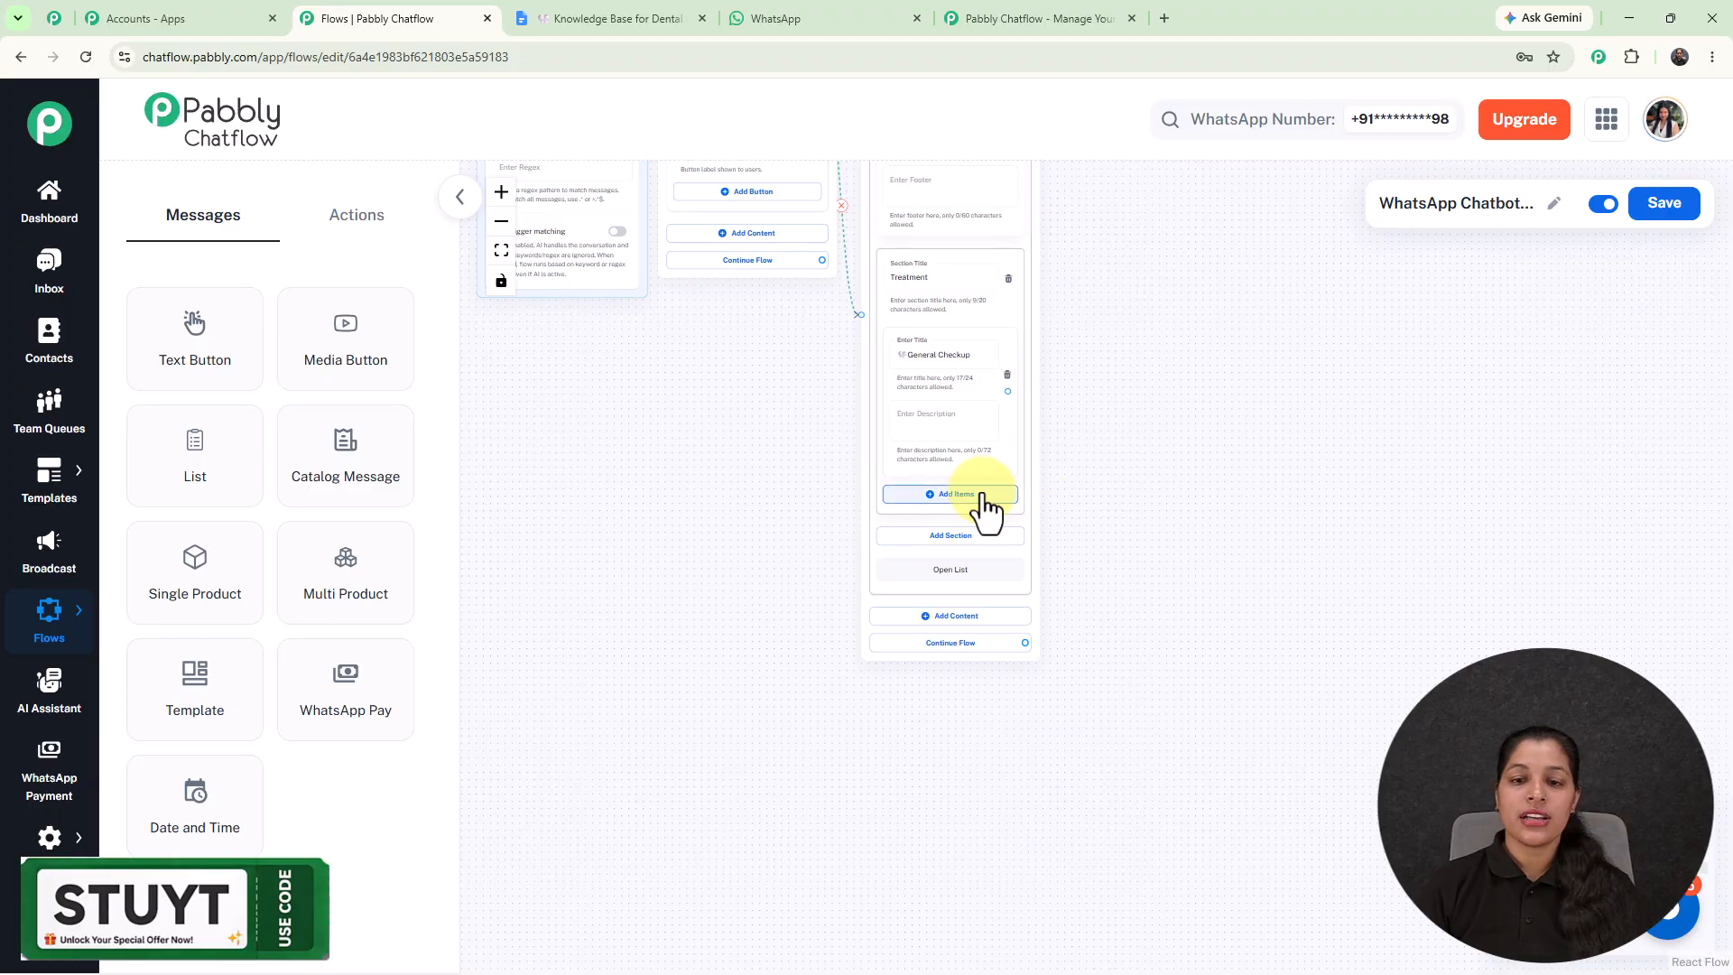
scroll(986, 508, "up", 3)
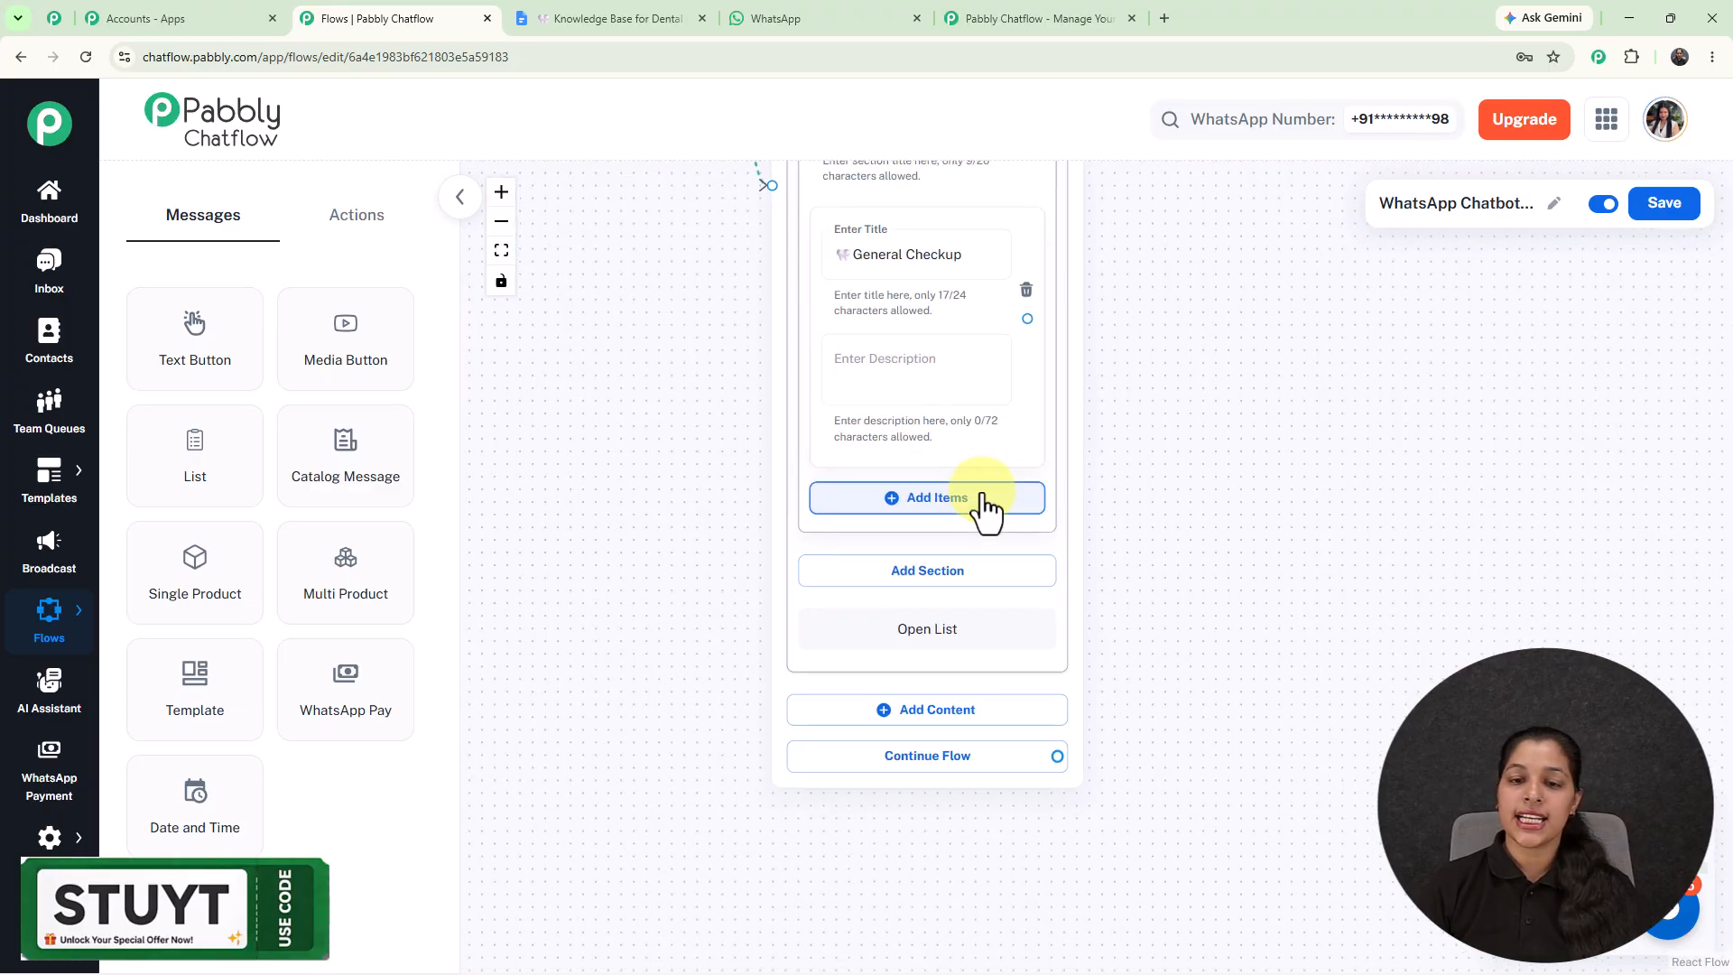
scroll(983, 501, "down", 2)
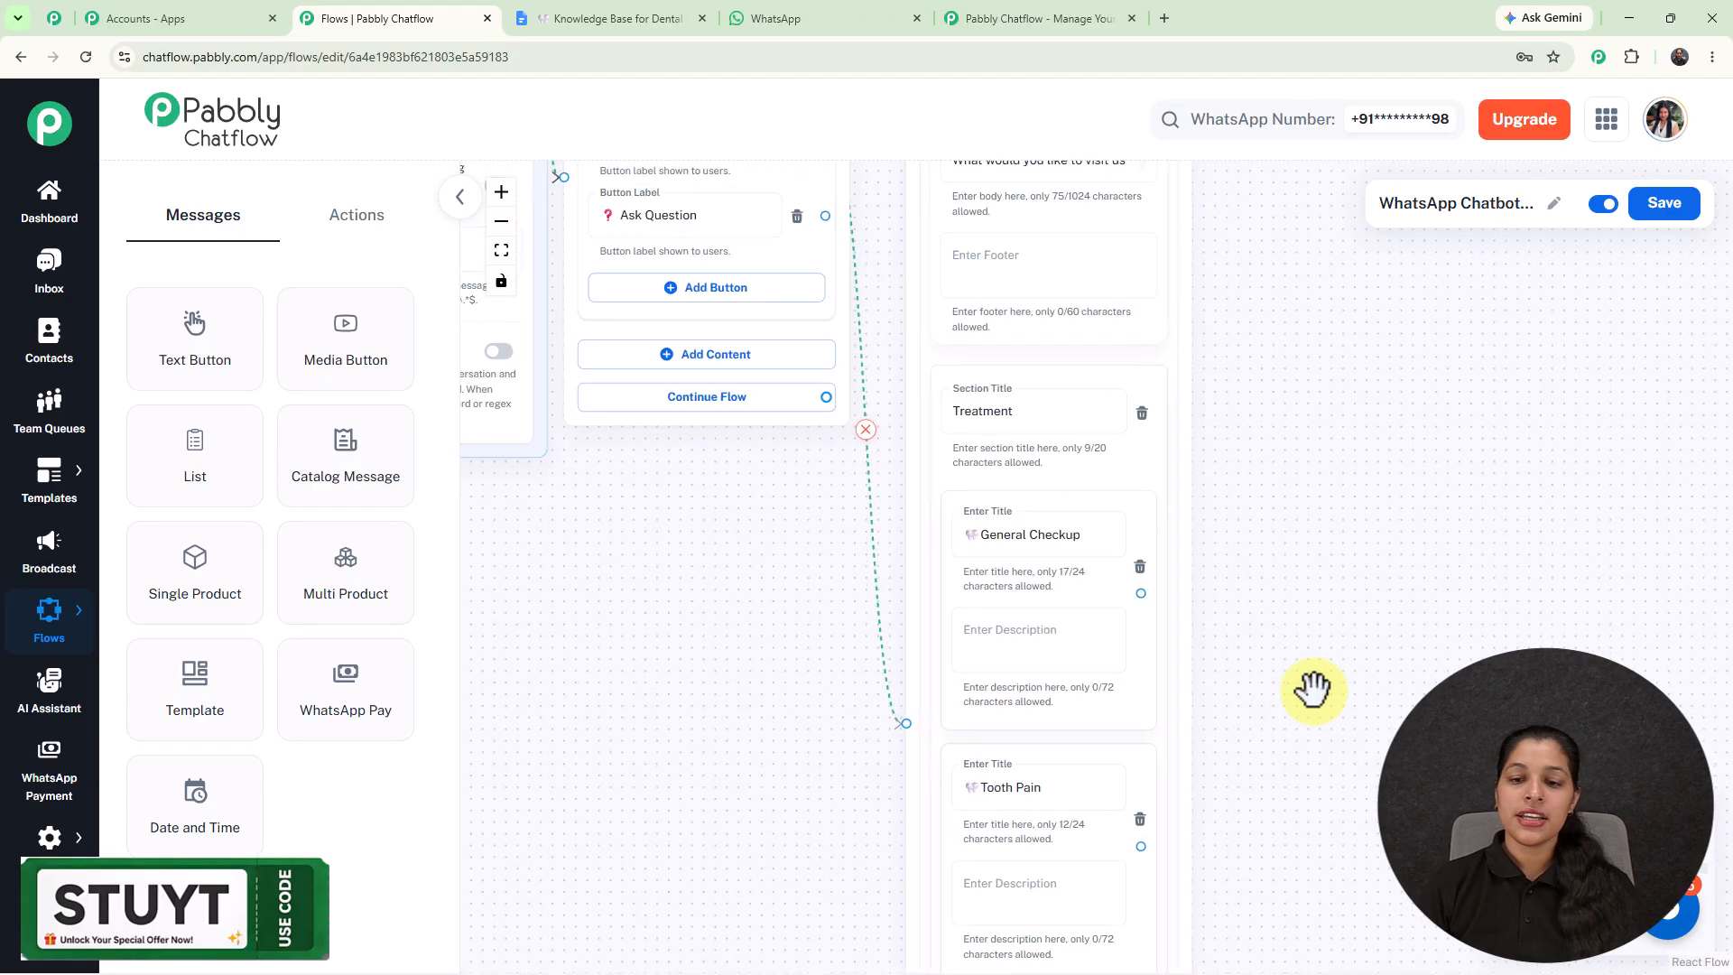
scroll(1313, 693, "up", 1)
left_click_drag(1318, 727, 1212, 261)
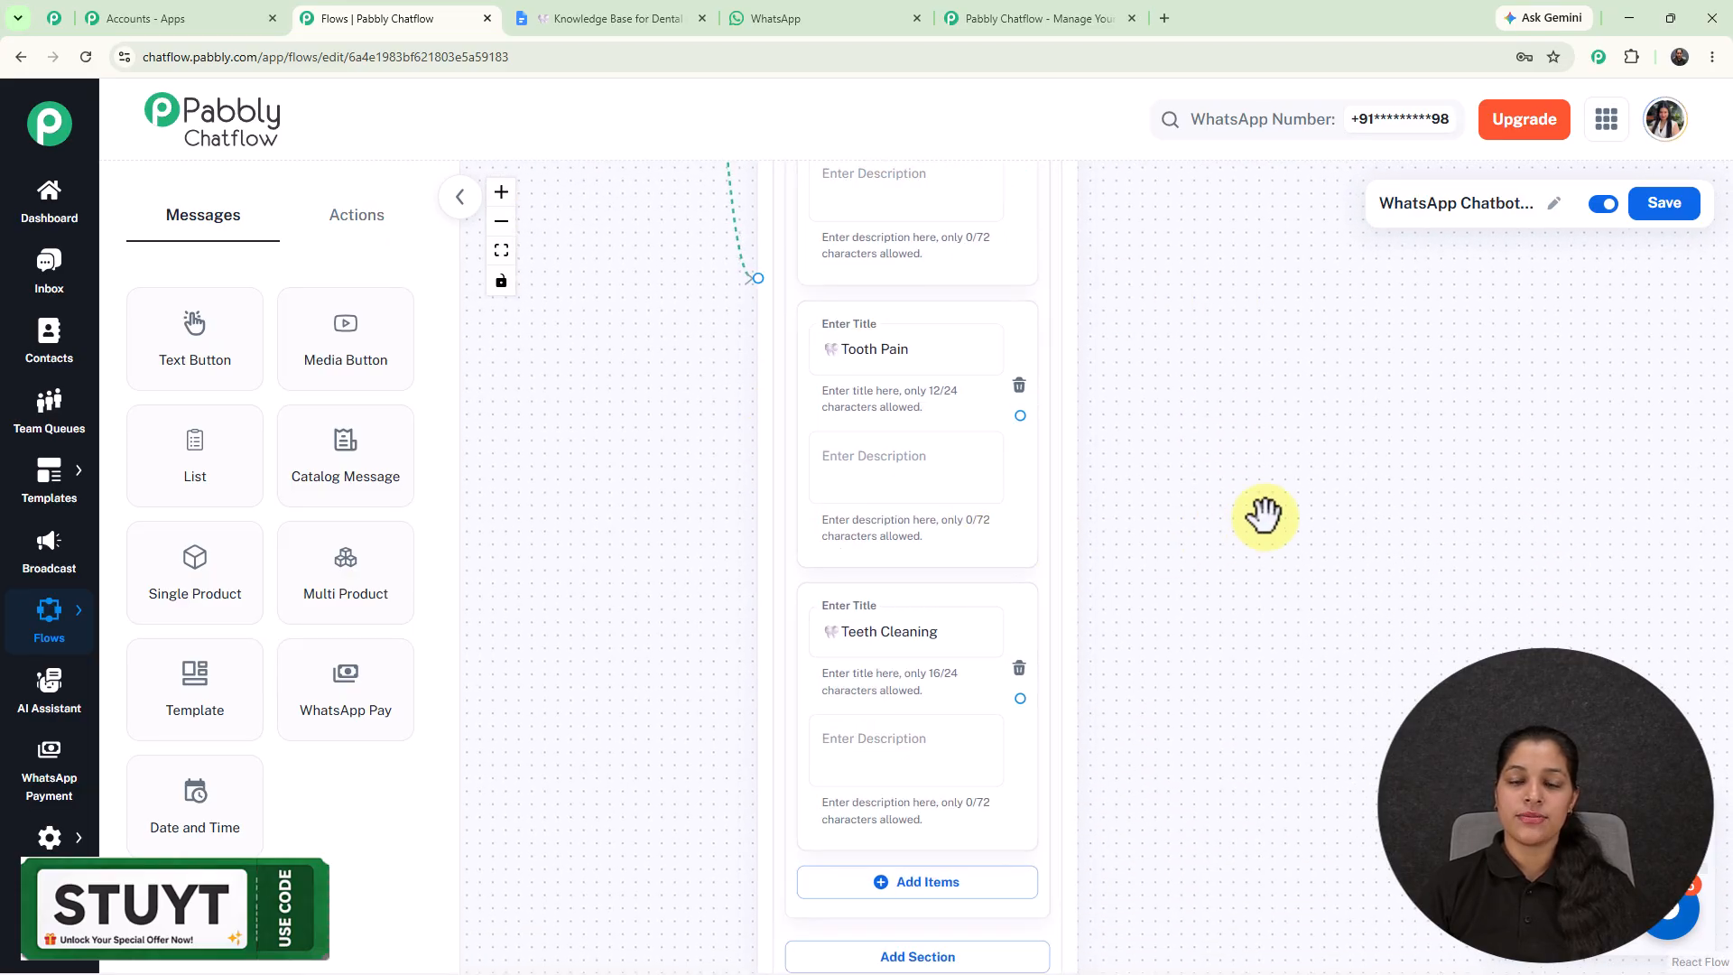
Add a Set Custom Field action node beside the List node and connect it to the General Checkup item.
scroll(1264, 514, "down", 2)
left_click_drag(1298, 390, 1248, 730)
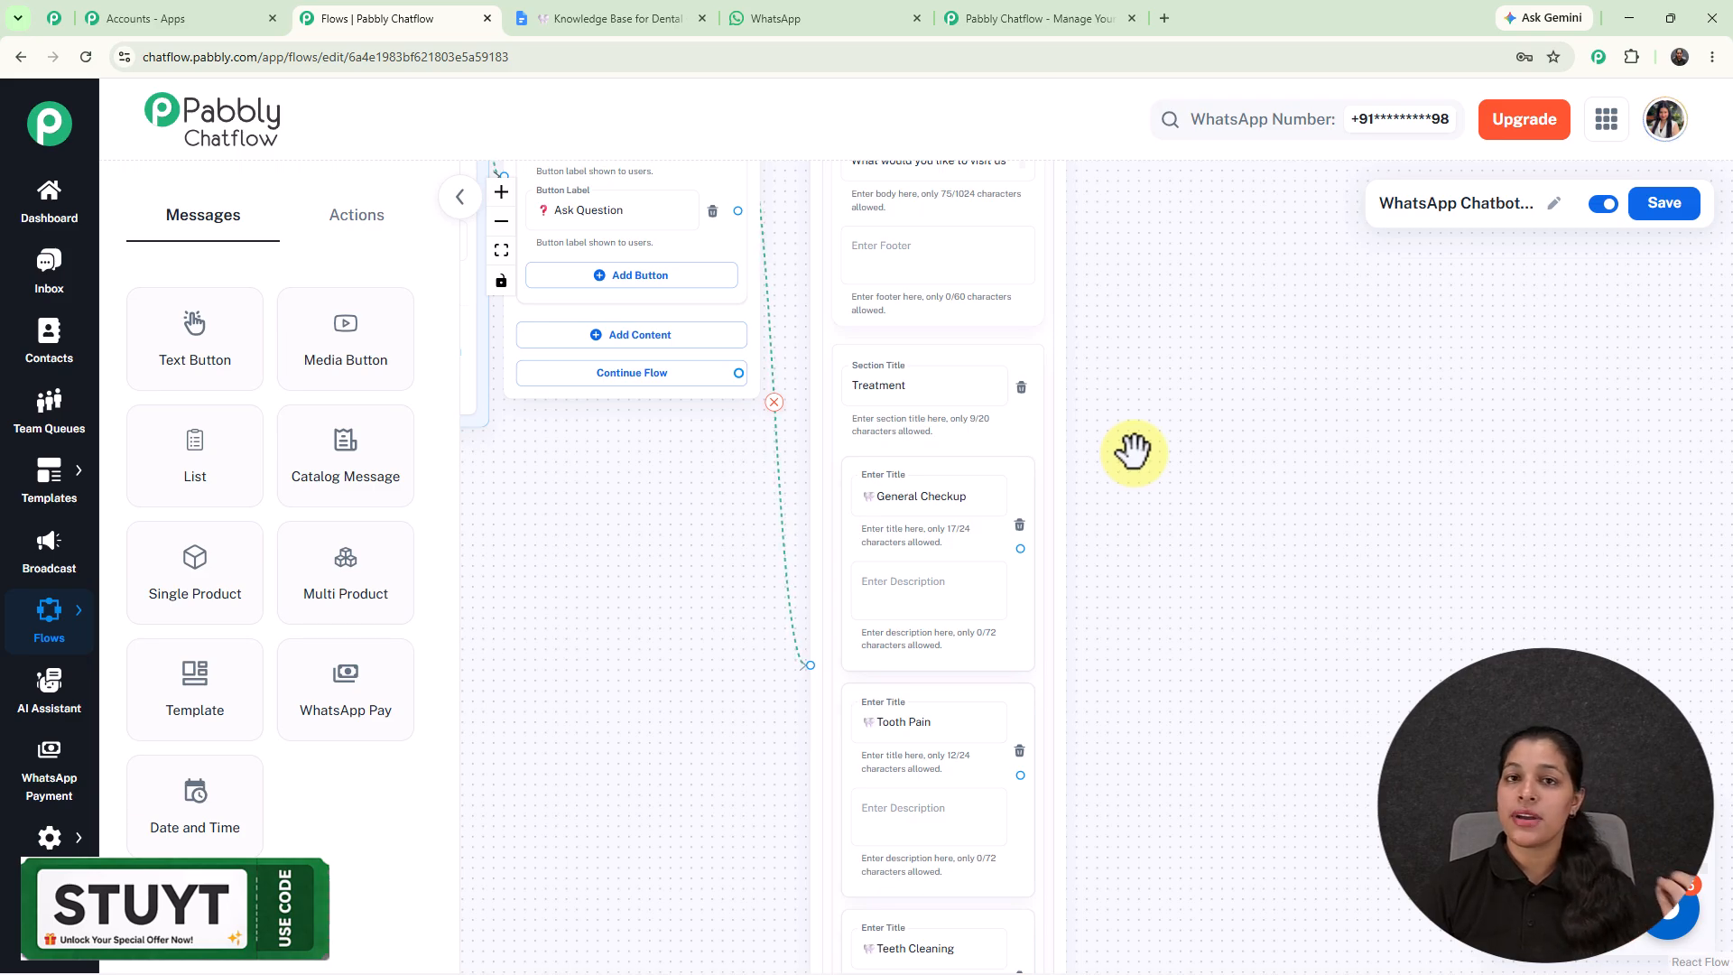
left_click_drag(1151, 441, 1249, 638)
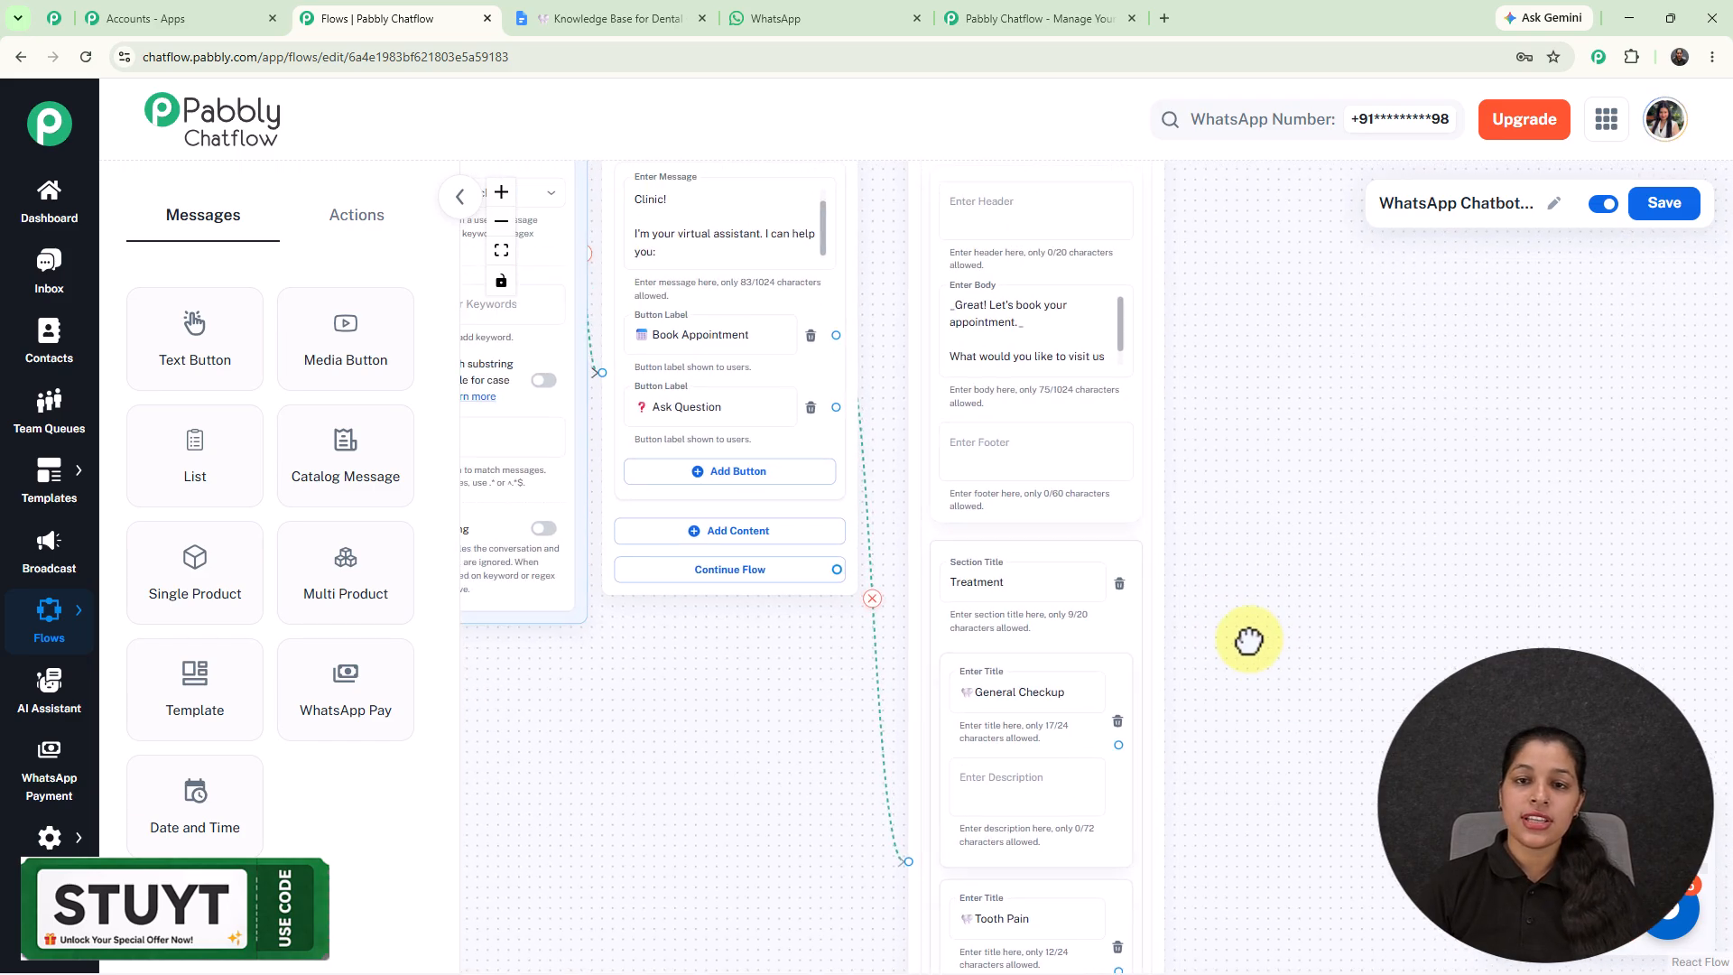
left_click_drag(1257, 518, 1203, 398)
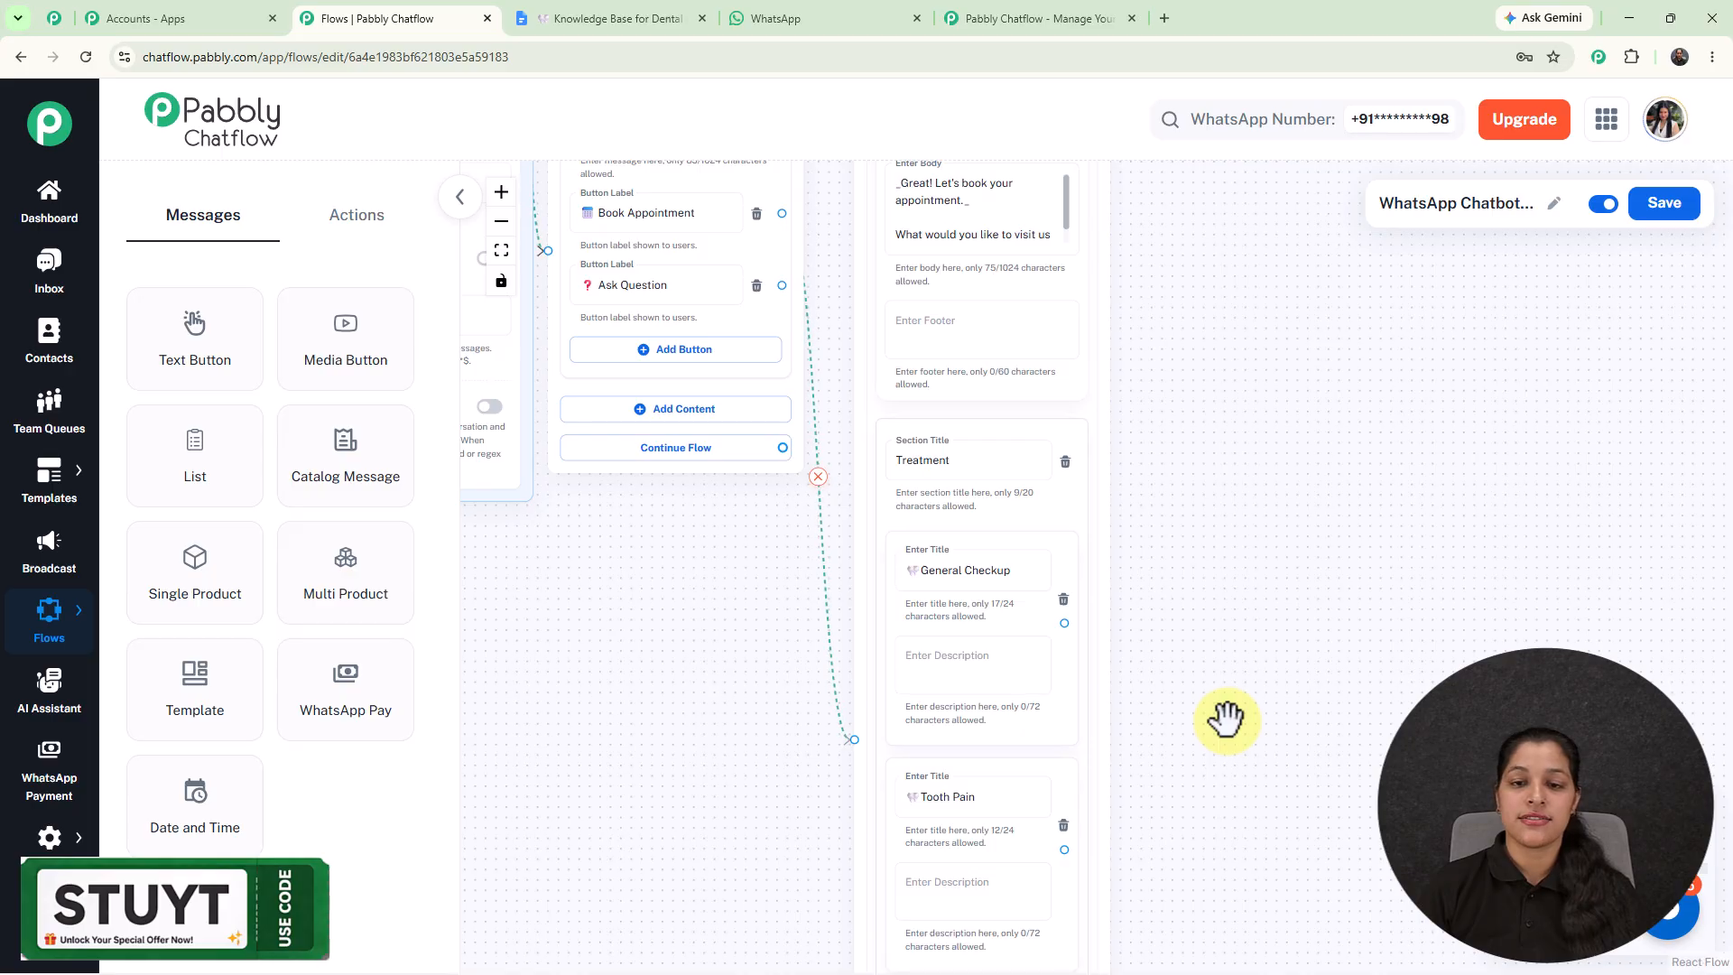
left_click(343, 232)
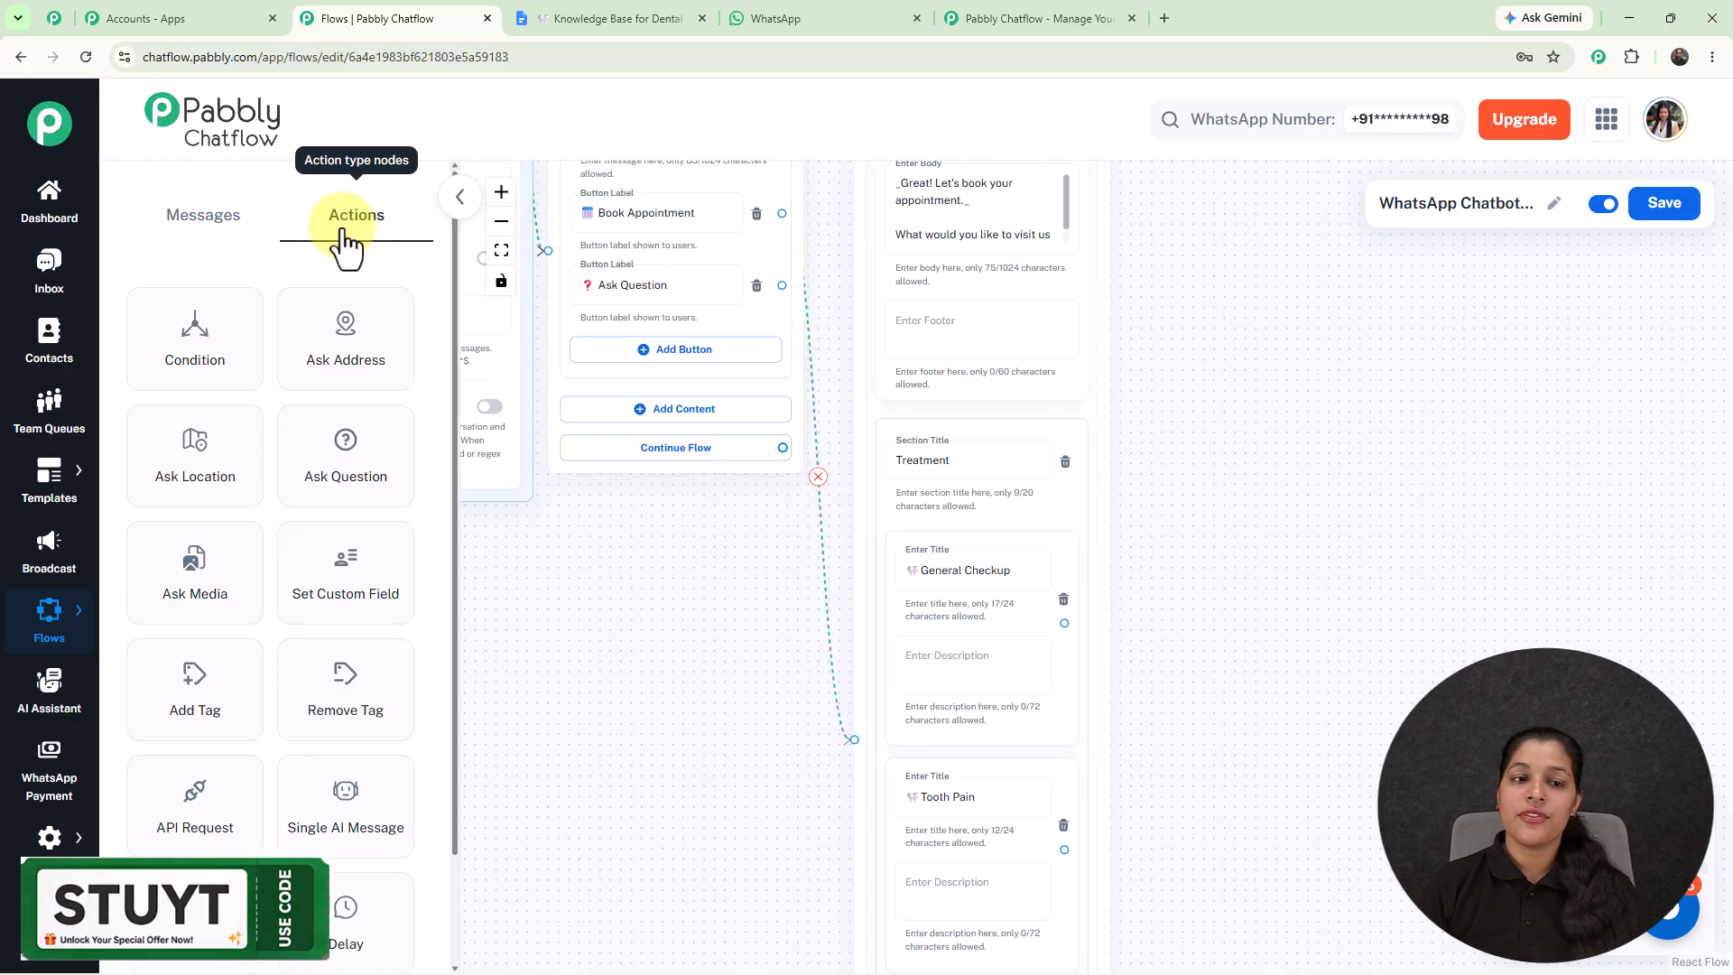
left_click_drag(367, 608, 1253, 620)
left_click_drag(1279, 539, 1151, 296)
left_click_drag(1193, 412, 1084, 297)
left_click_drag(936, 383, 1013, 398)
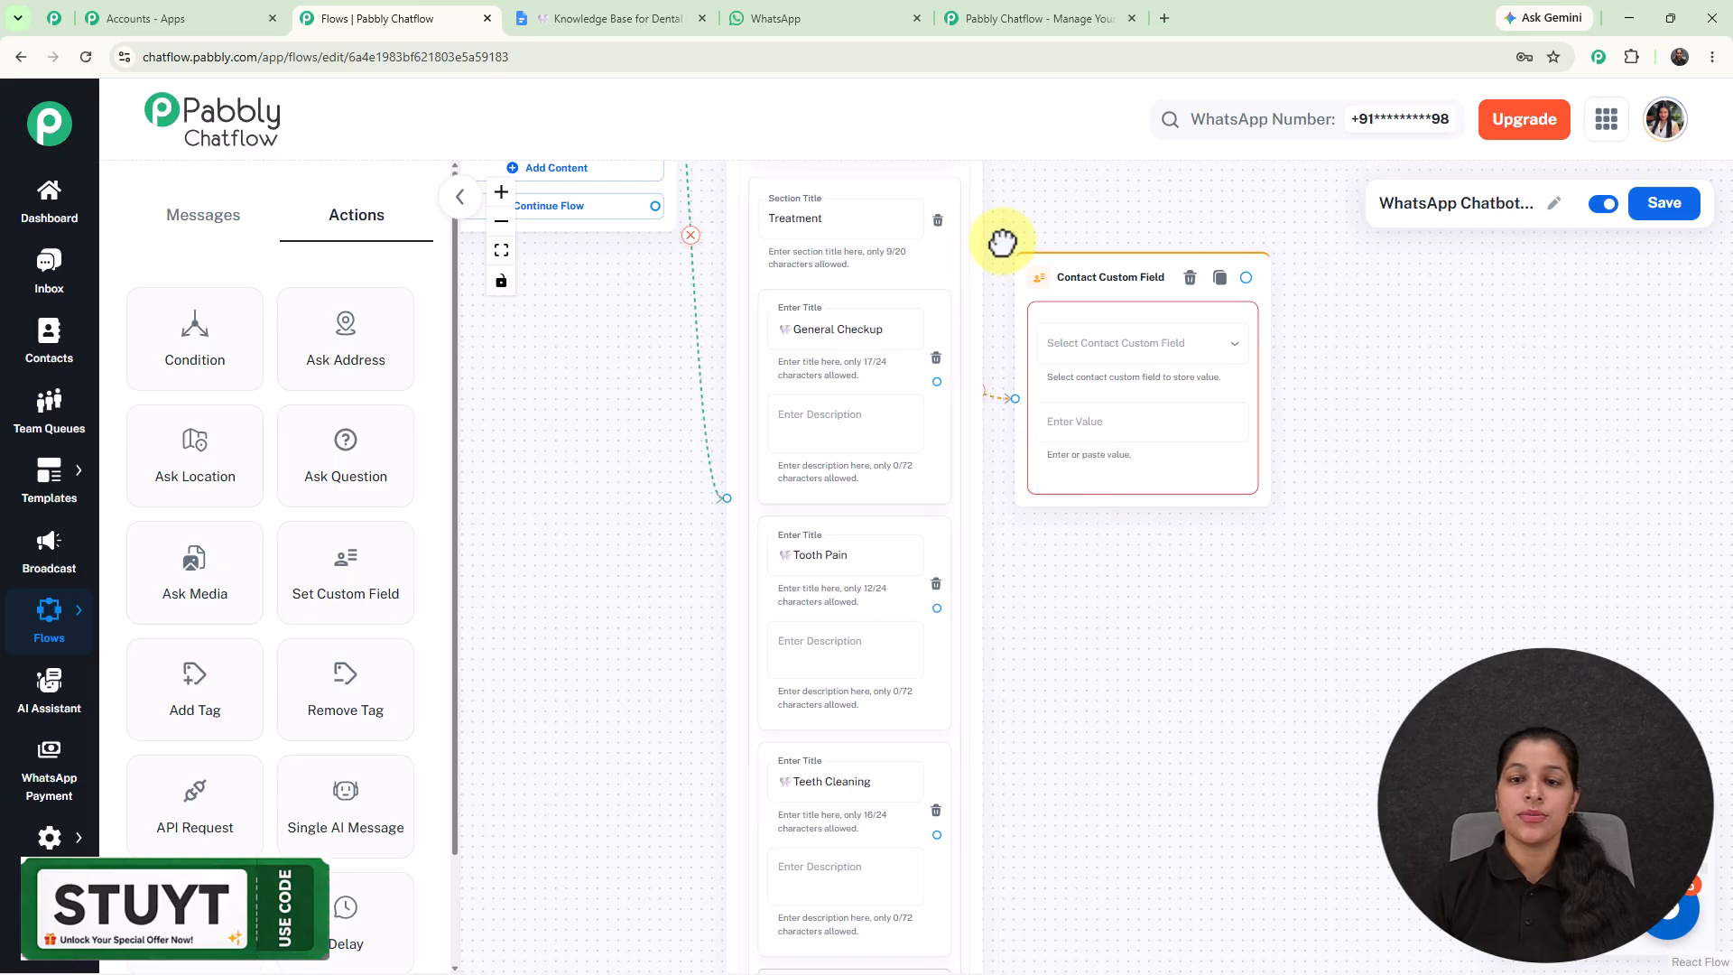
Select Treatment as the node's contact custom field and copy the item title "🦷 General Checkup" in as its value.
left_click(1135, 346)
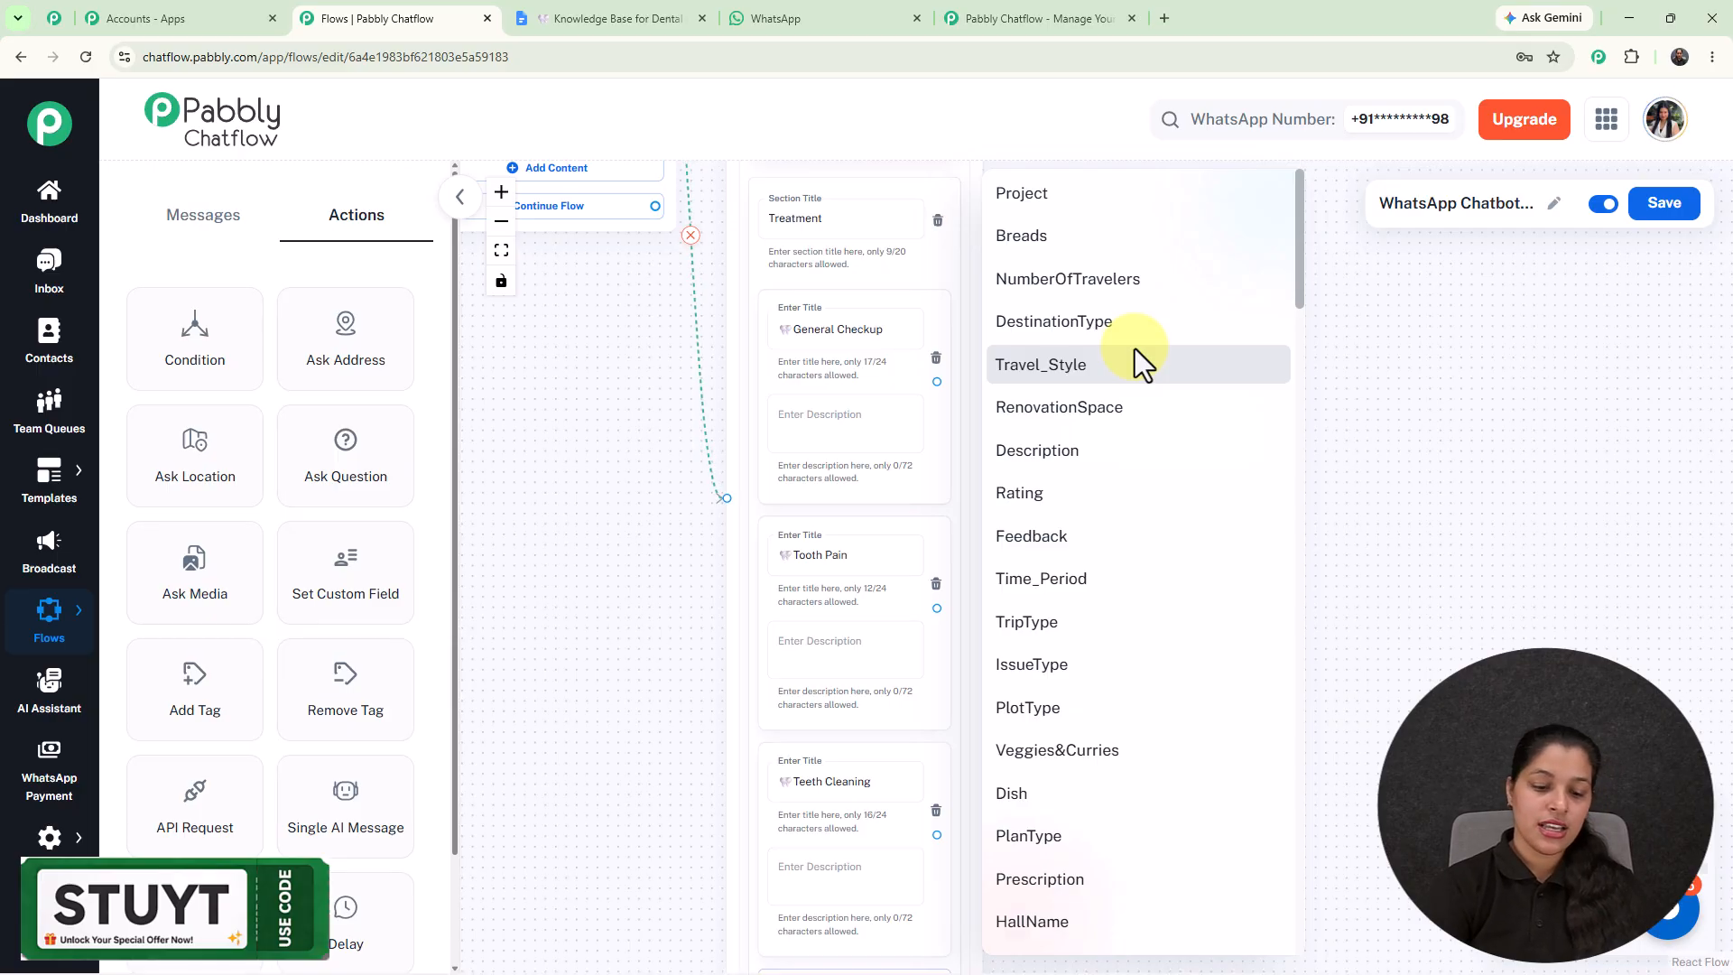
key("t")
key("t")
key("t")
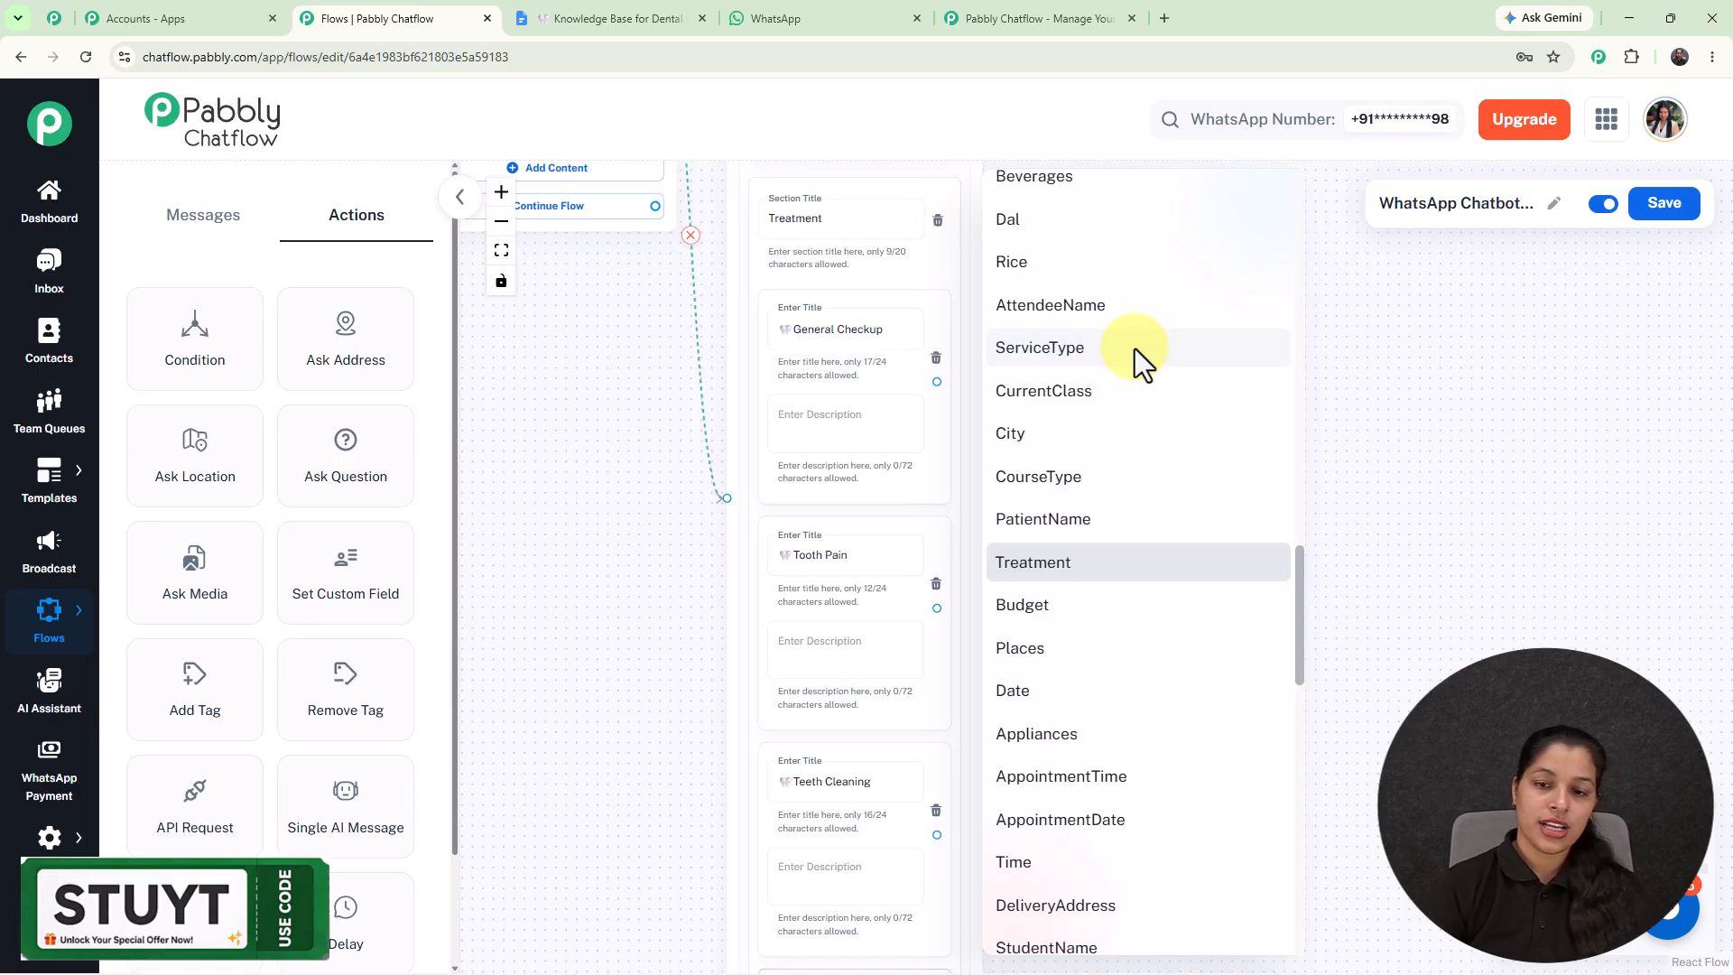
left_click(1069, 567)
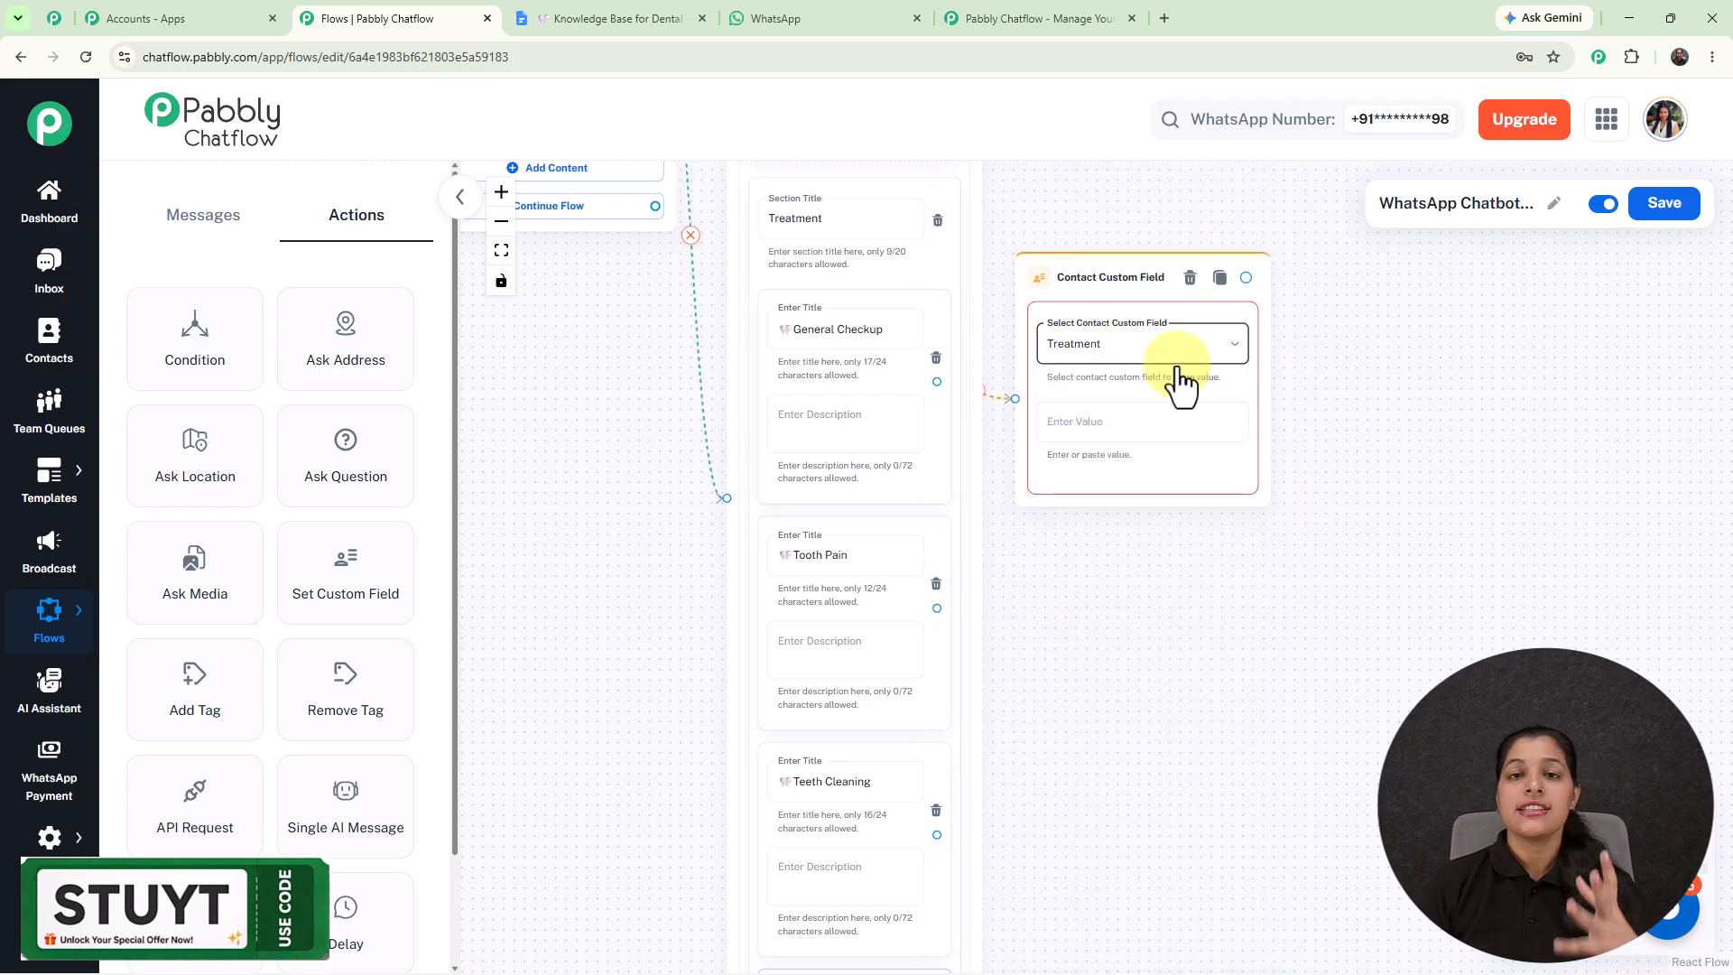
left_click(839, 328)
triple_click(841, 330)
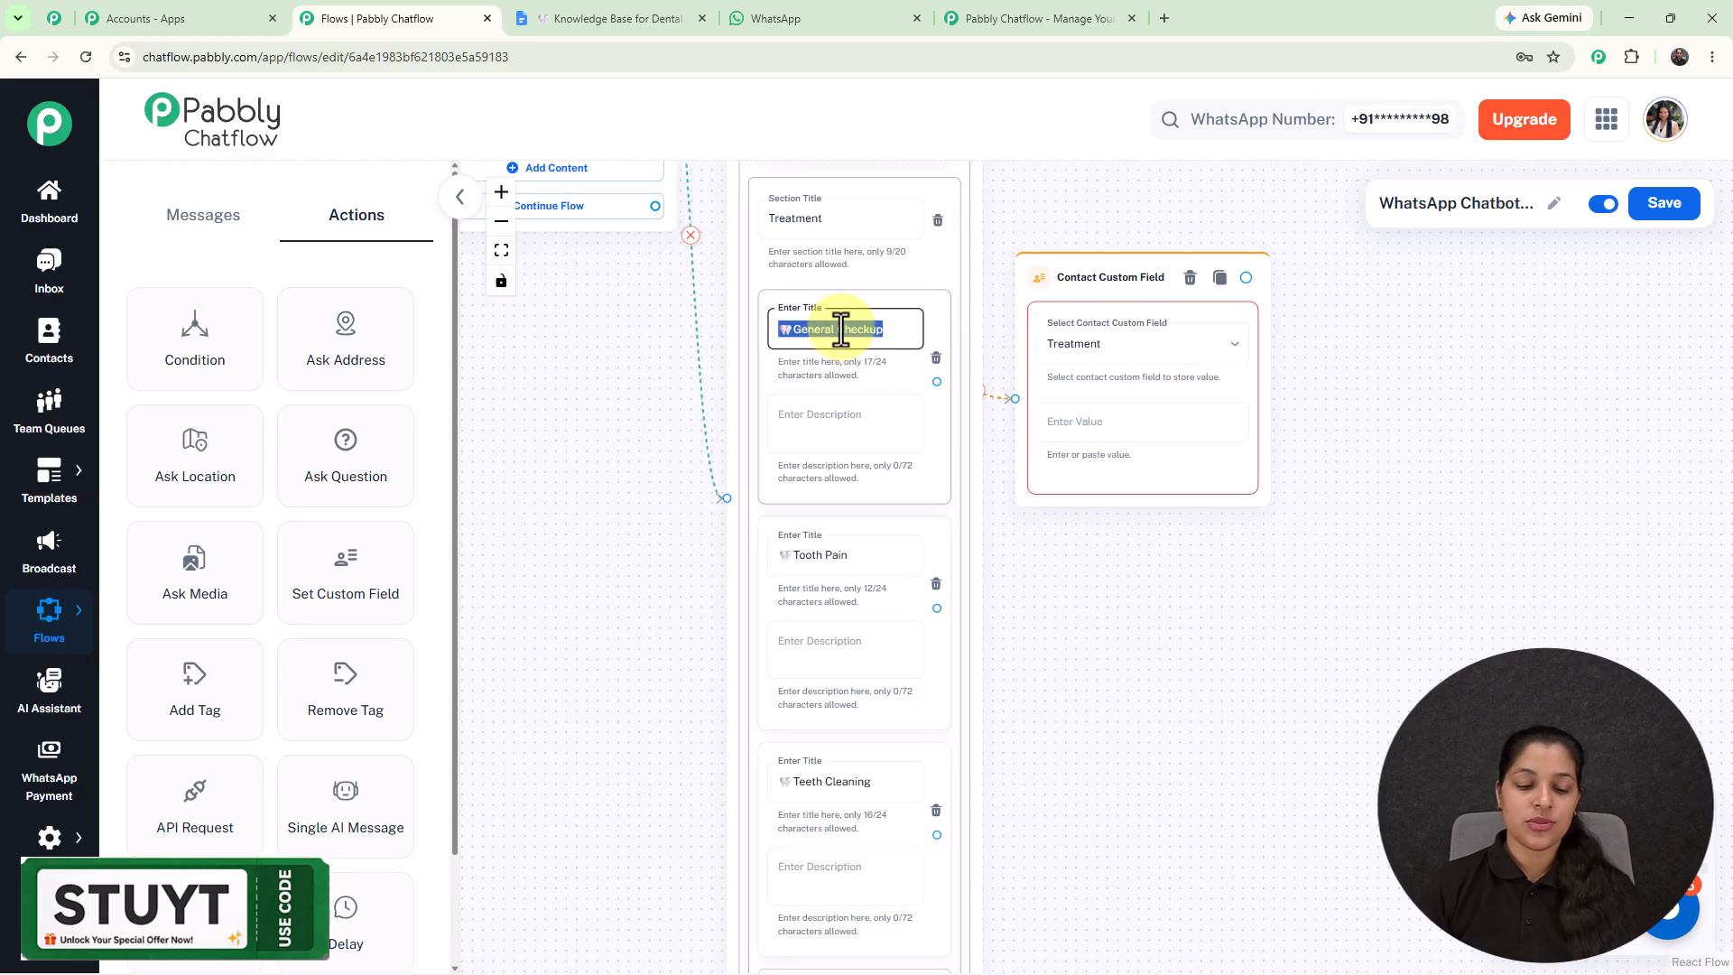
left_click(1068, 431)
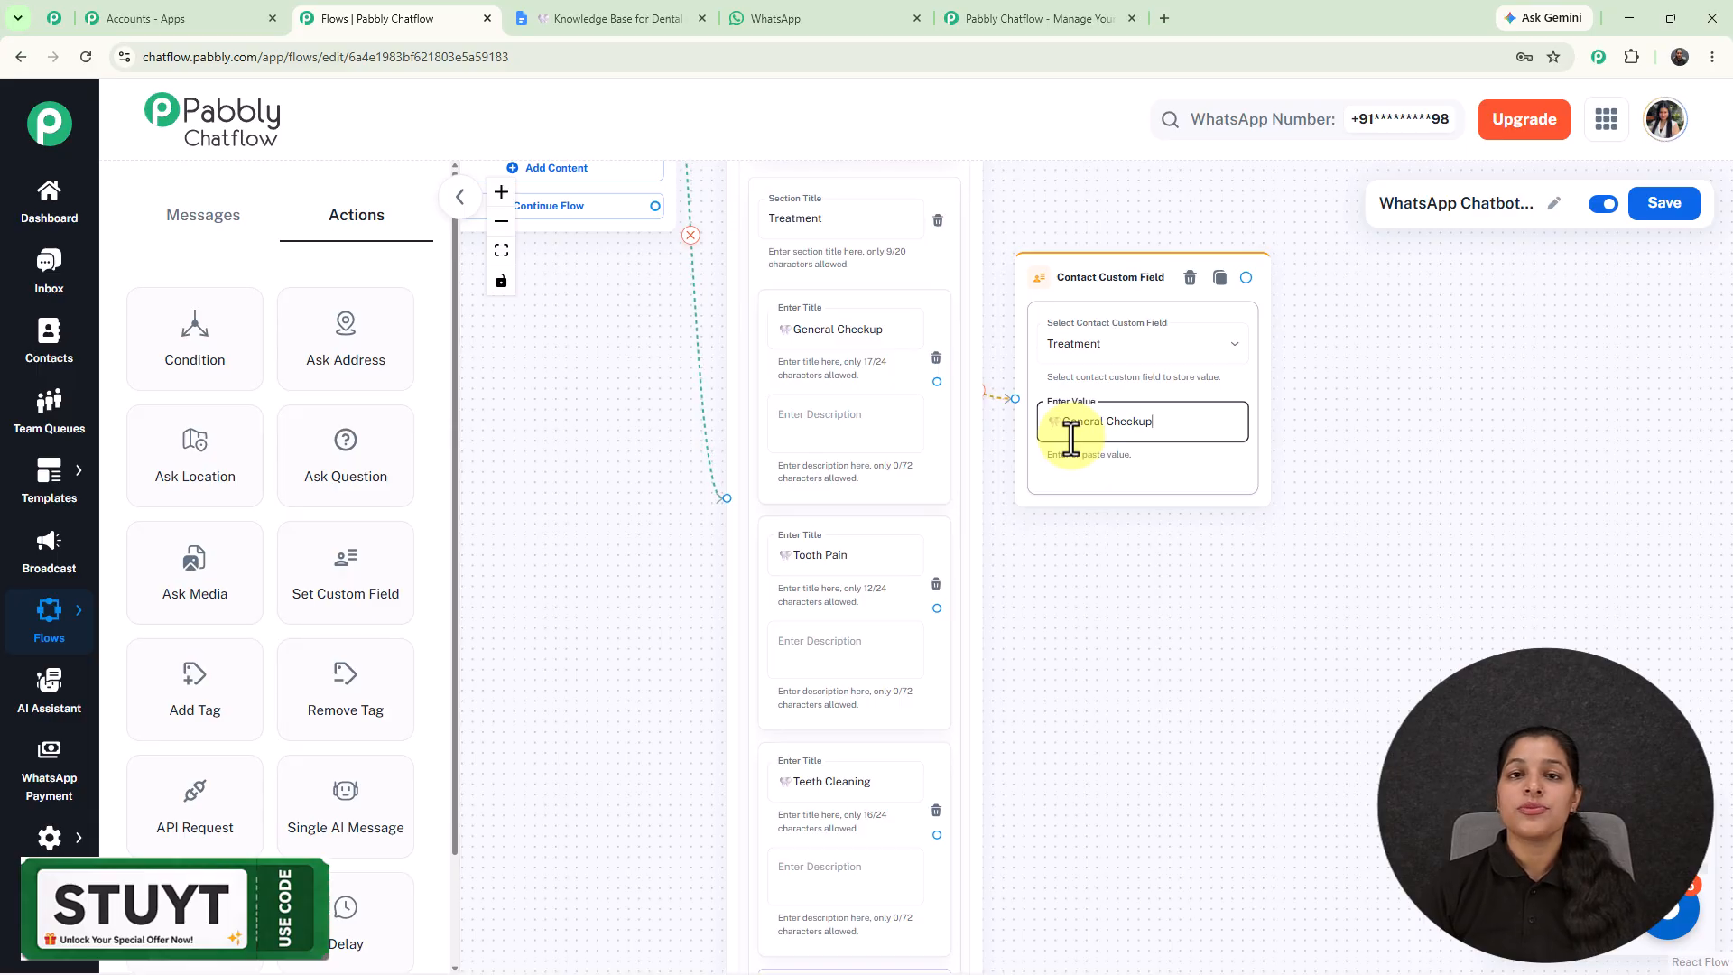
Look through the Contact Custom Fields settings down to the option for adding more fields, and return to the flow.
mouse_move(49, 837)
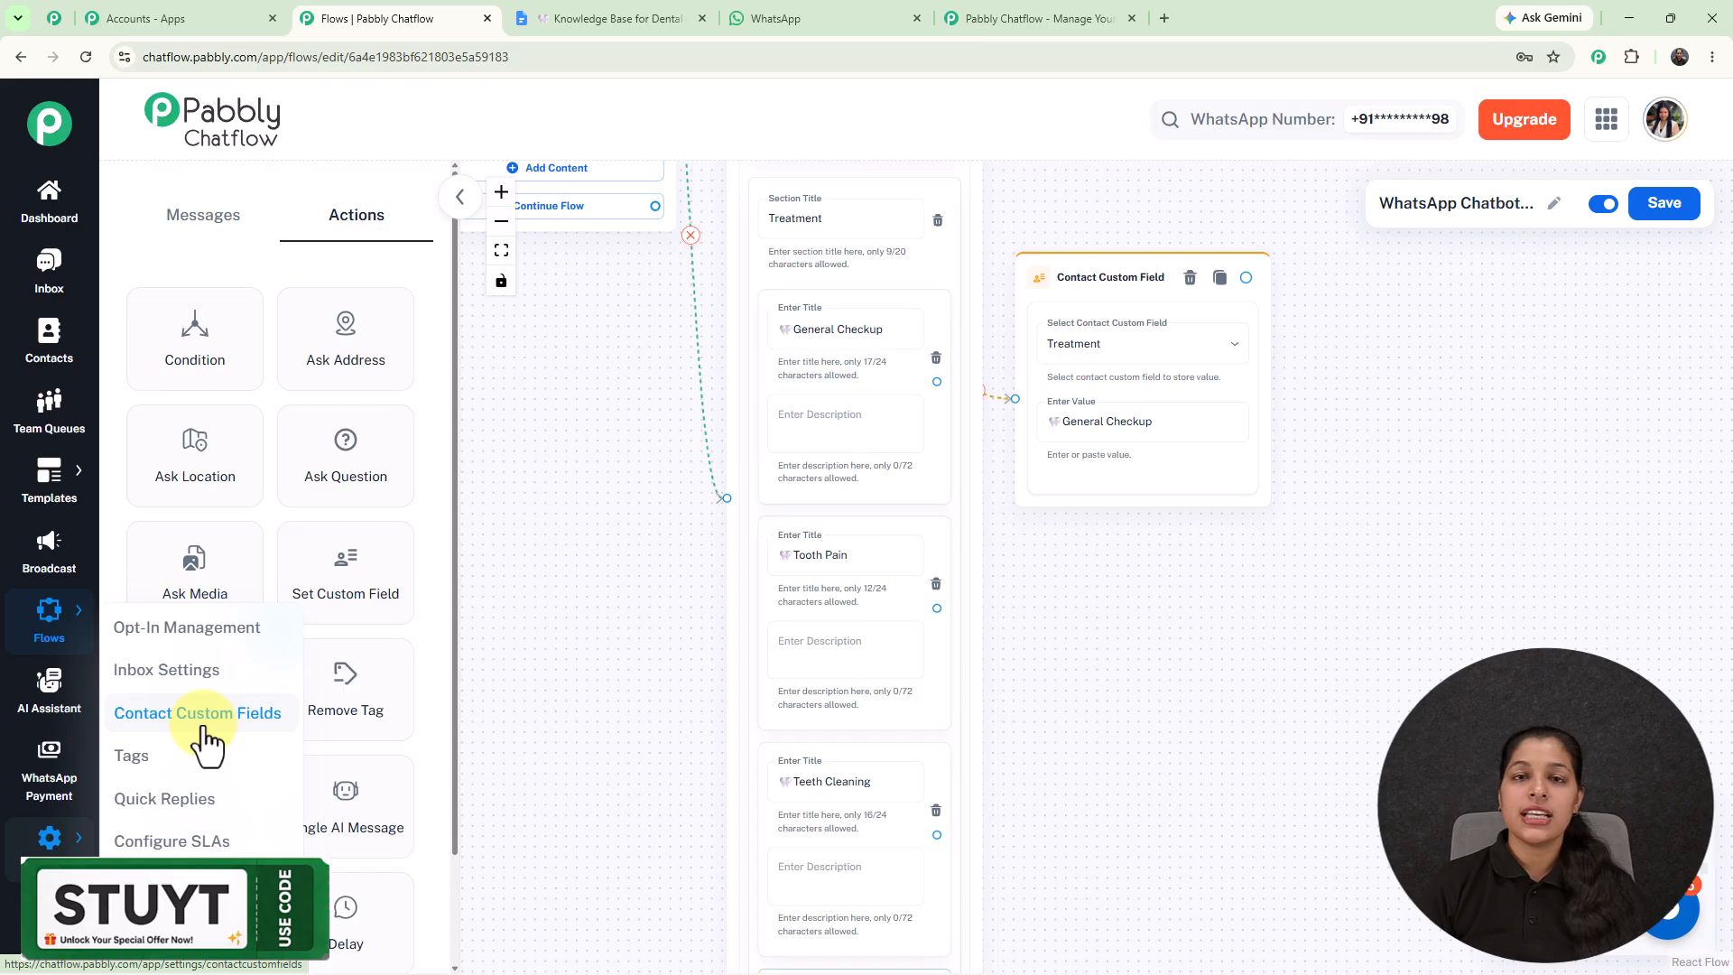
left_click(57, 11)
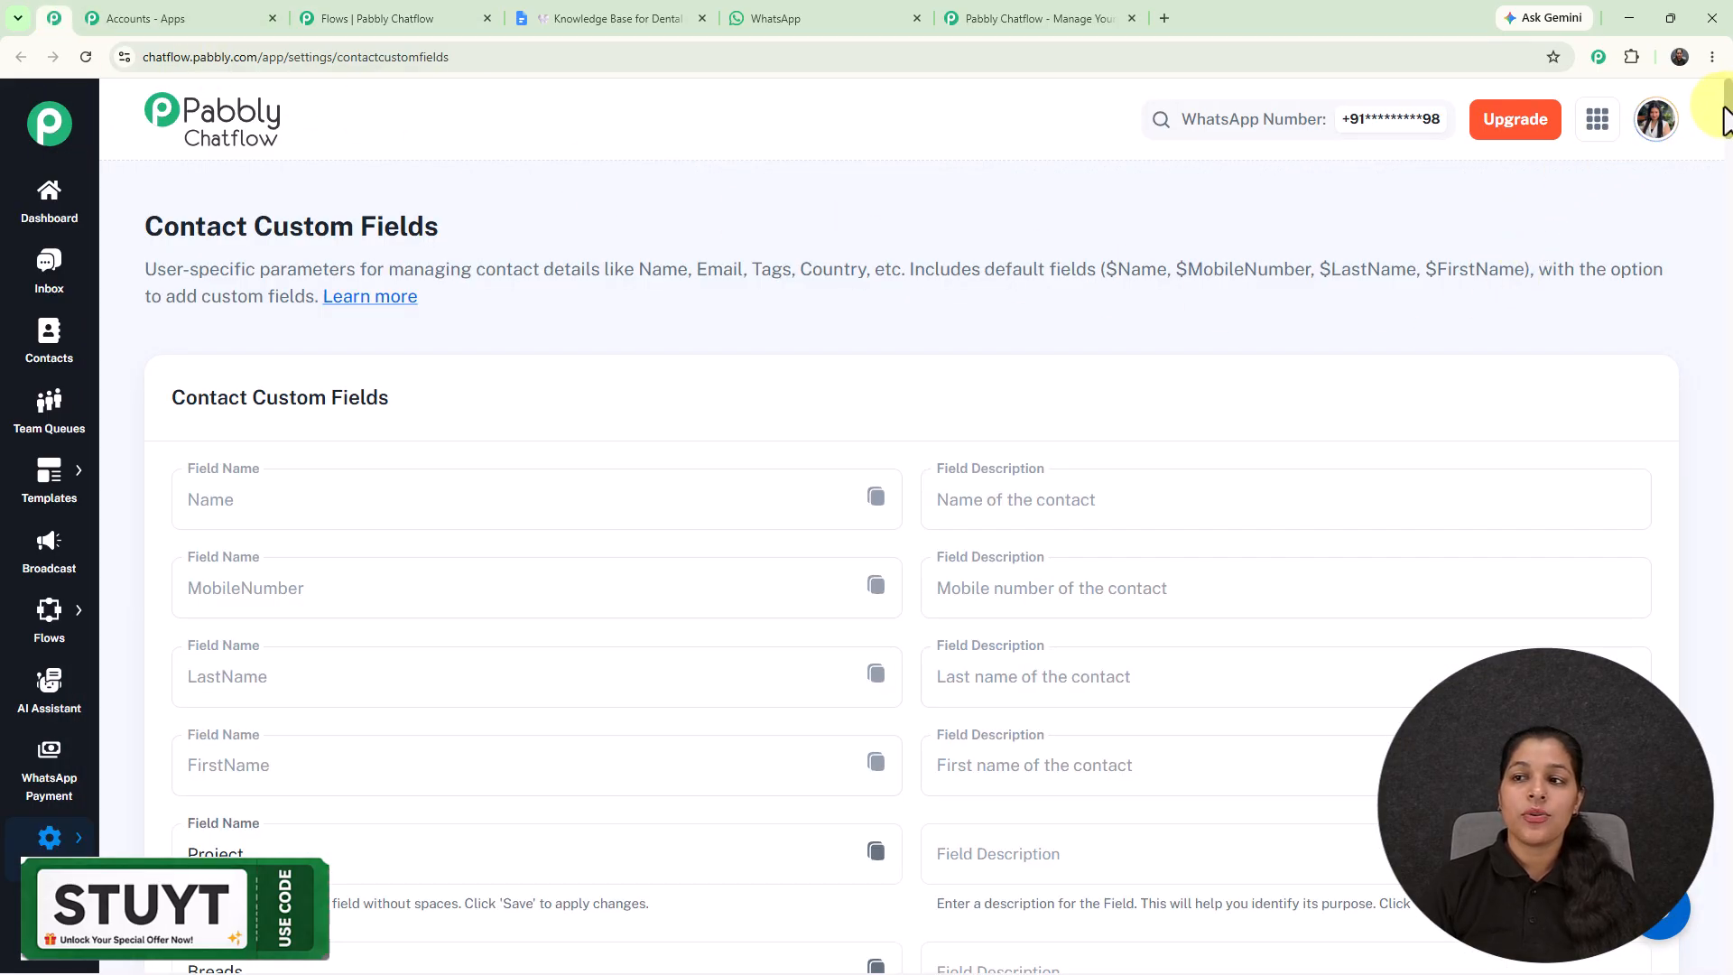
left_click_drag(1722, 106, 1722, 963)
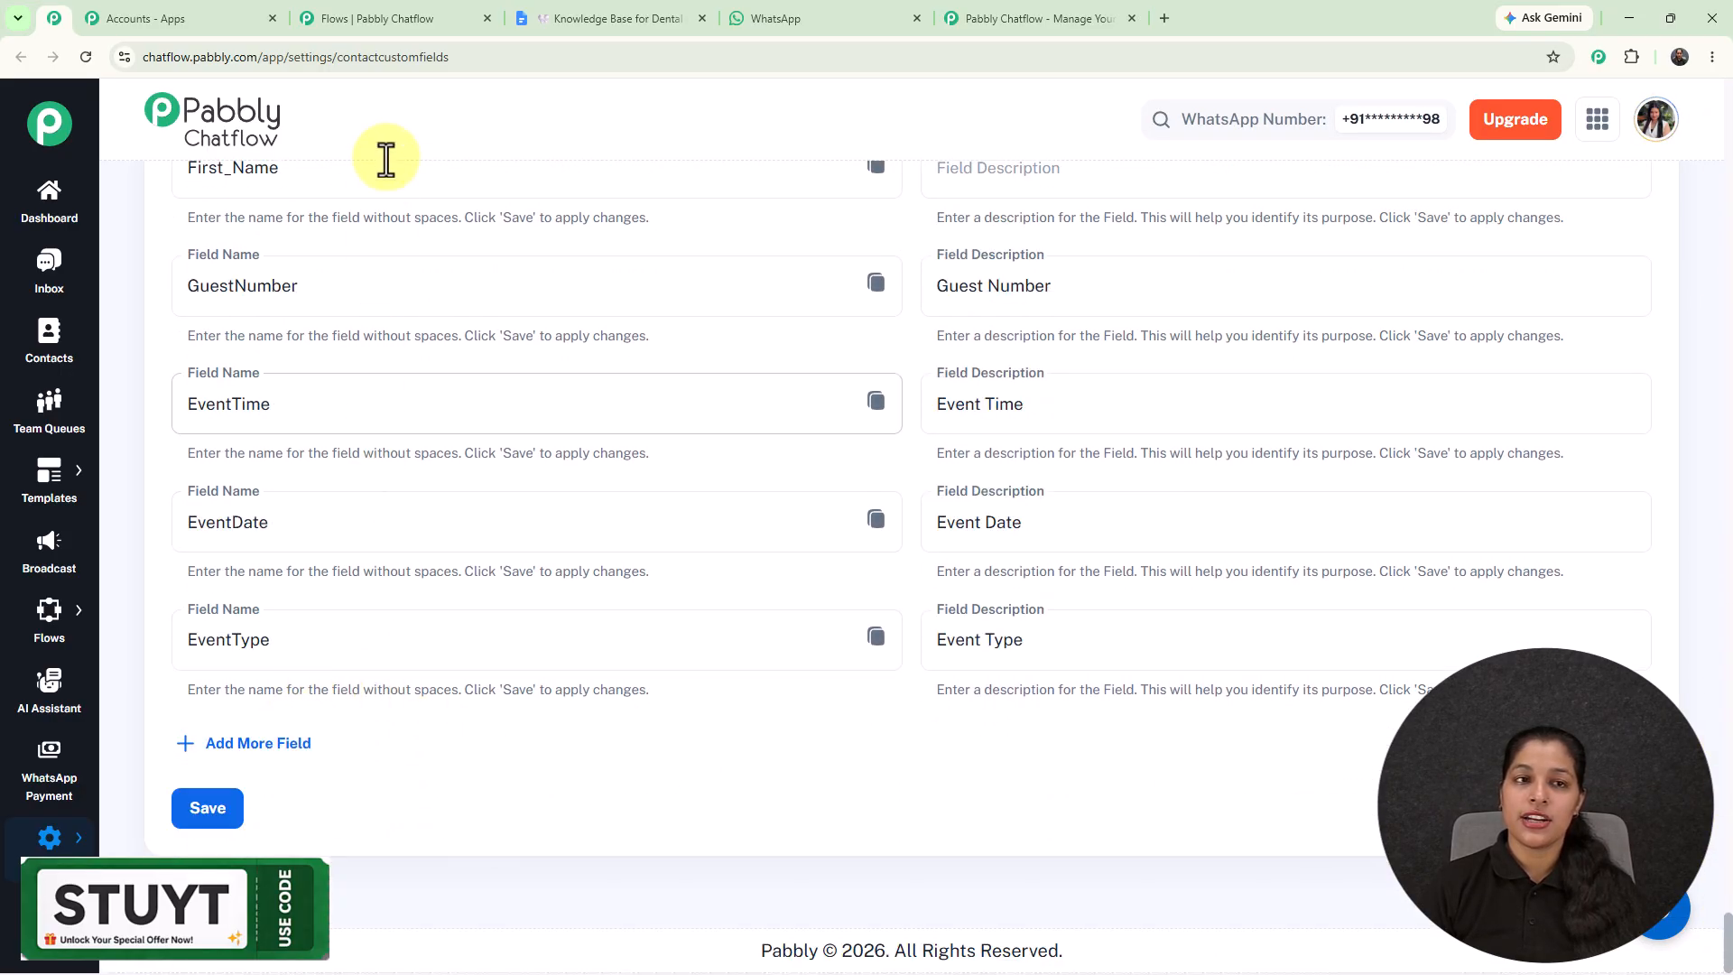
left_click(414, 14)
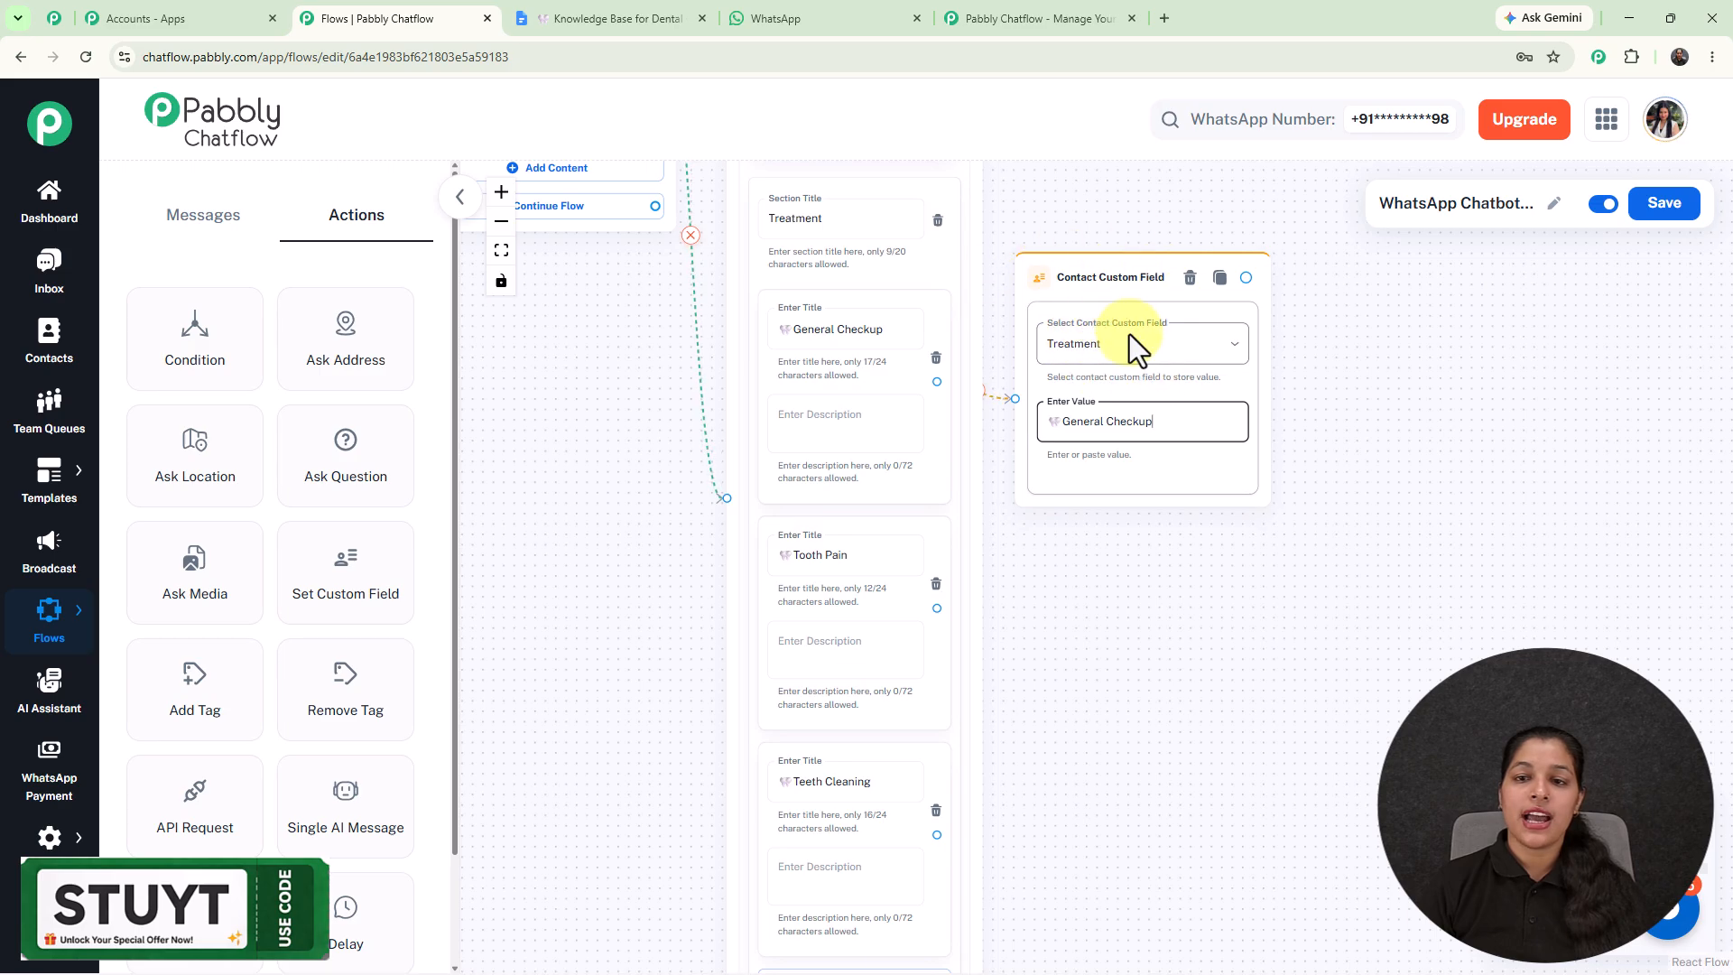
Connect Treatment custom field nodes with the values "🦷 Tooth Pain" and "🦷 Teeth Cleaning" to their matching list items.
left_click(1124, 235)
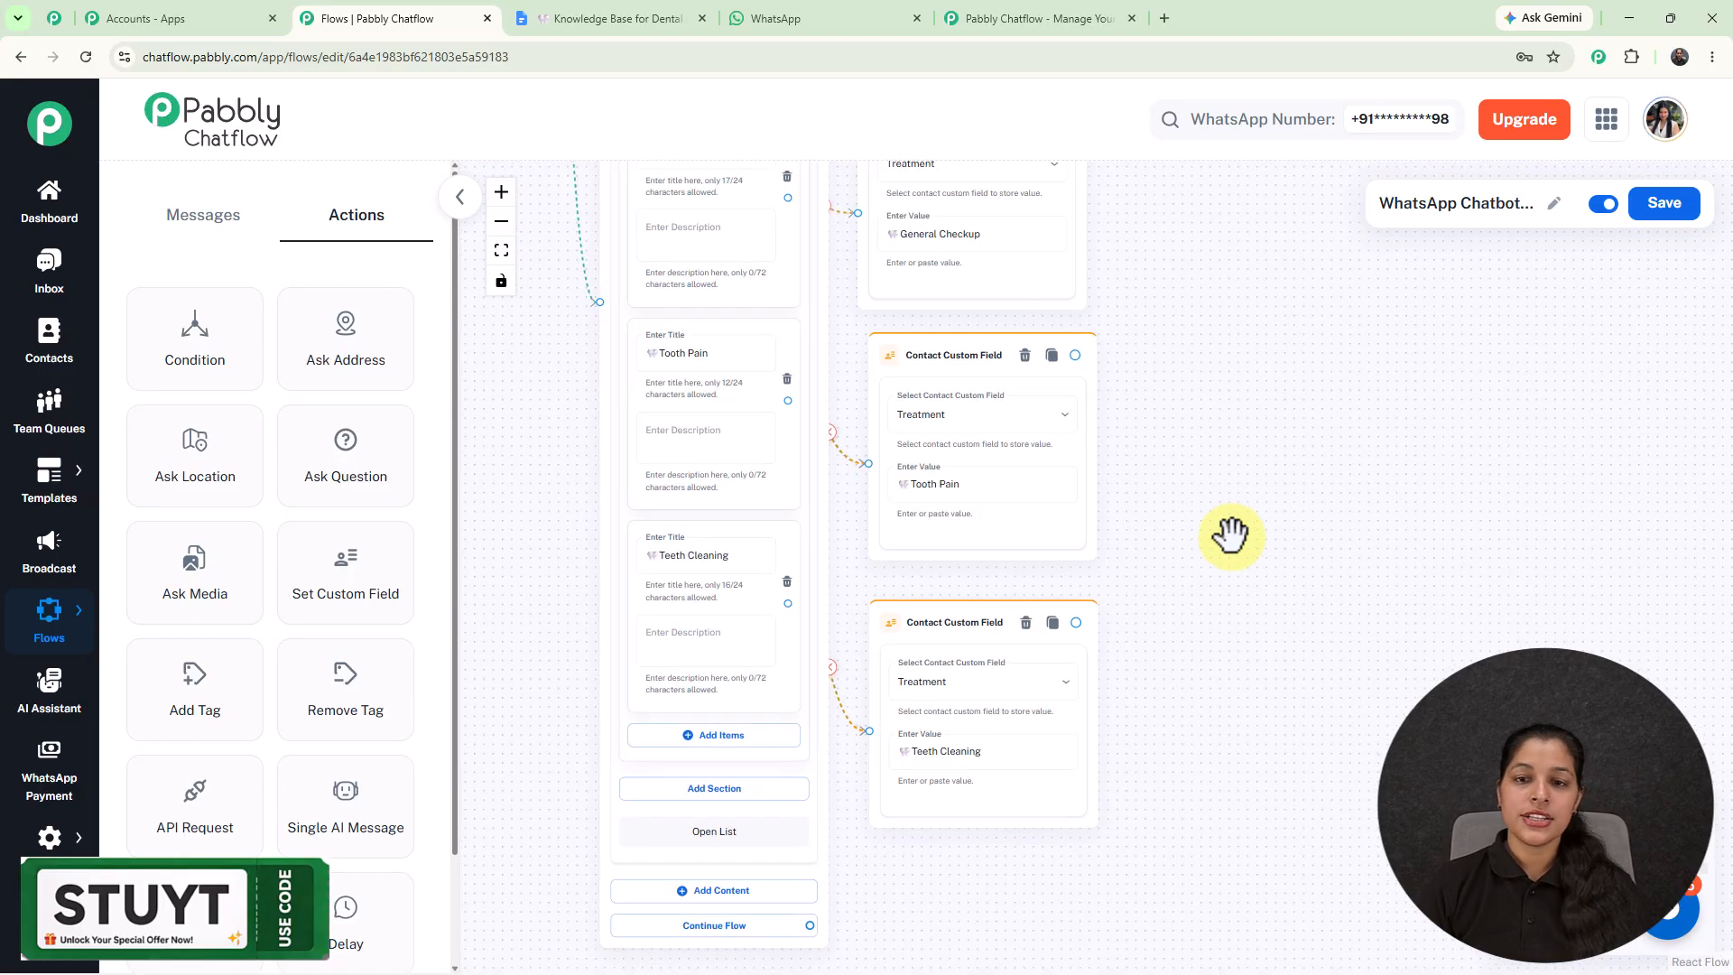
scroll(1235, 533, "down", 2)
left_click_drag(1264, 387, 1166, 474)
Connect a new Date and Time node to the General Checkup custom field node and place it alongside.
left_click_drag(1015, 314, 1174, 419)
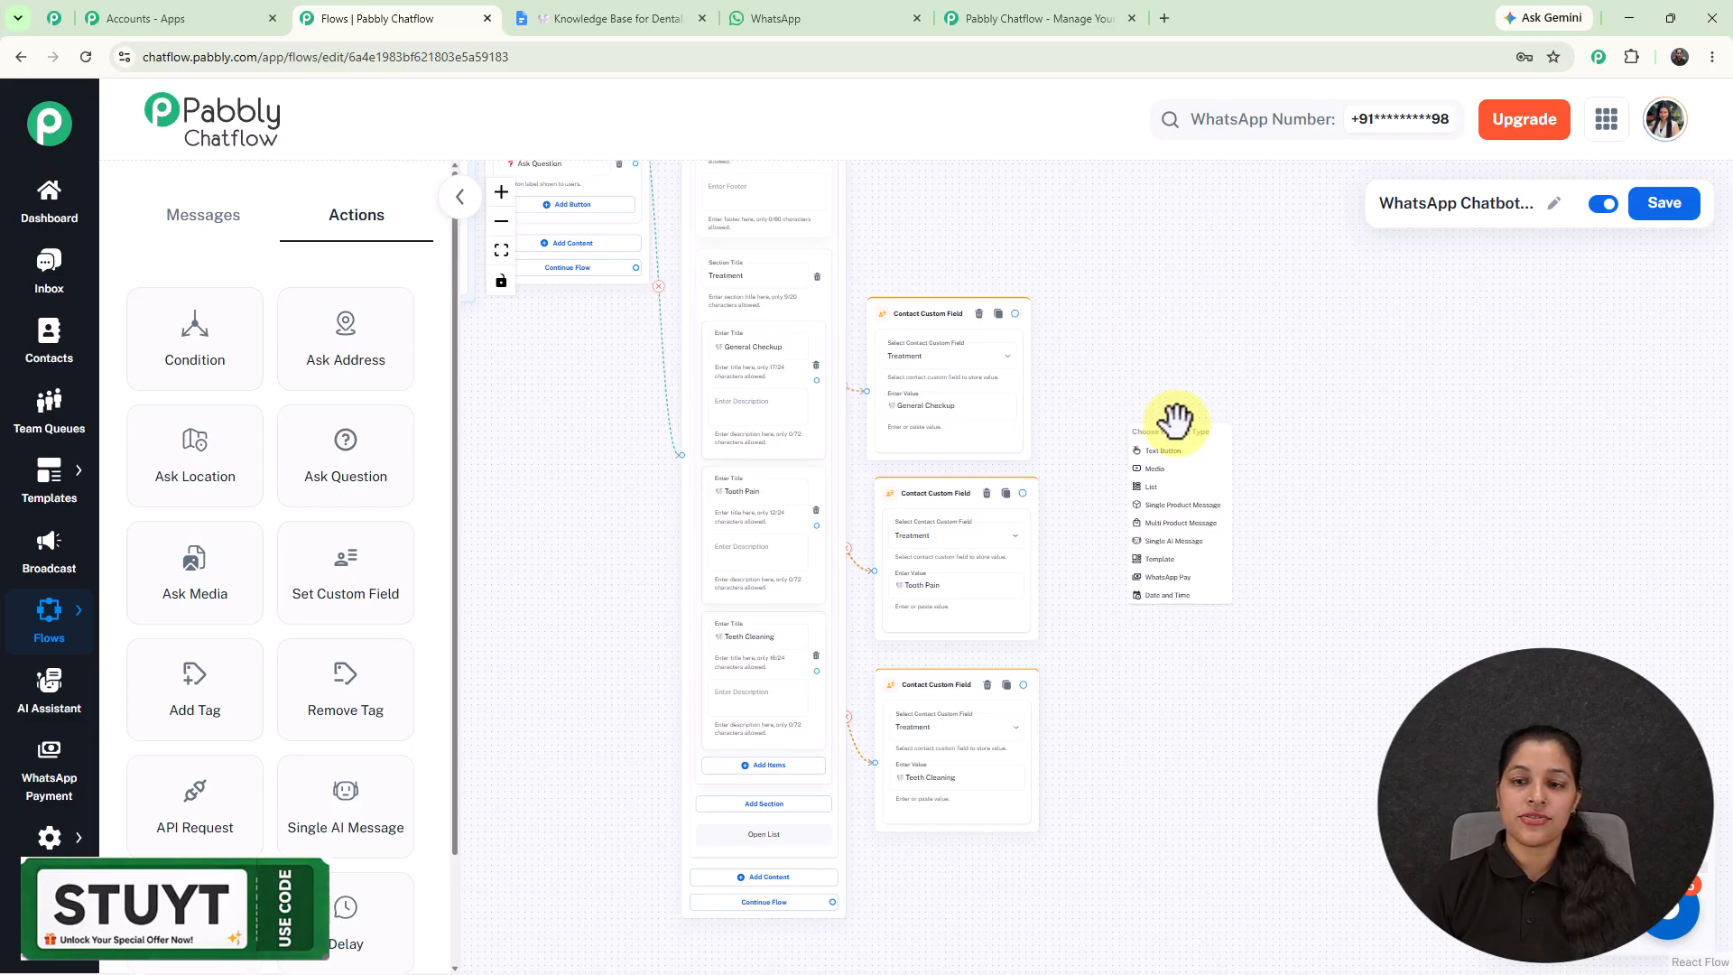
scroll(1178, 439, "up", 5)
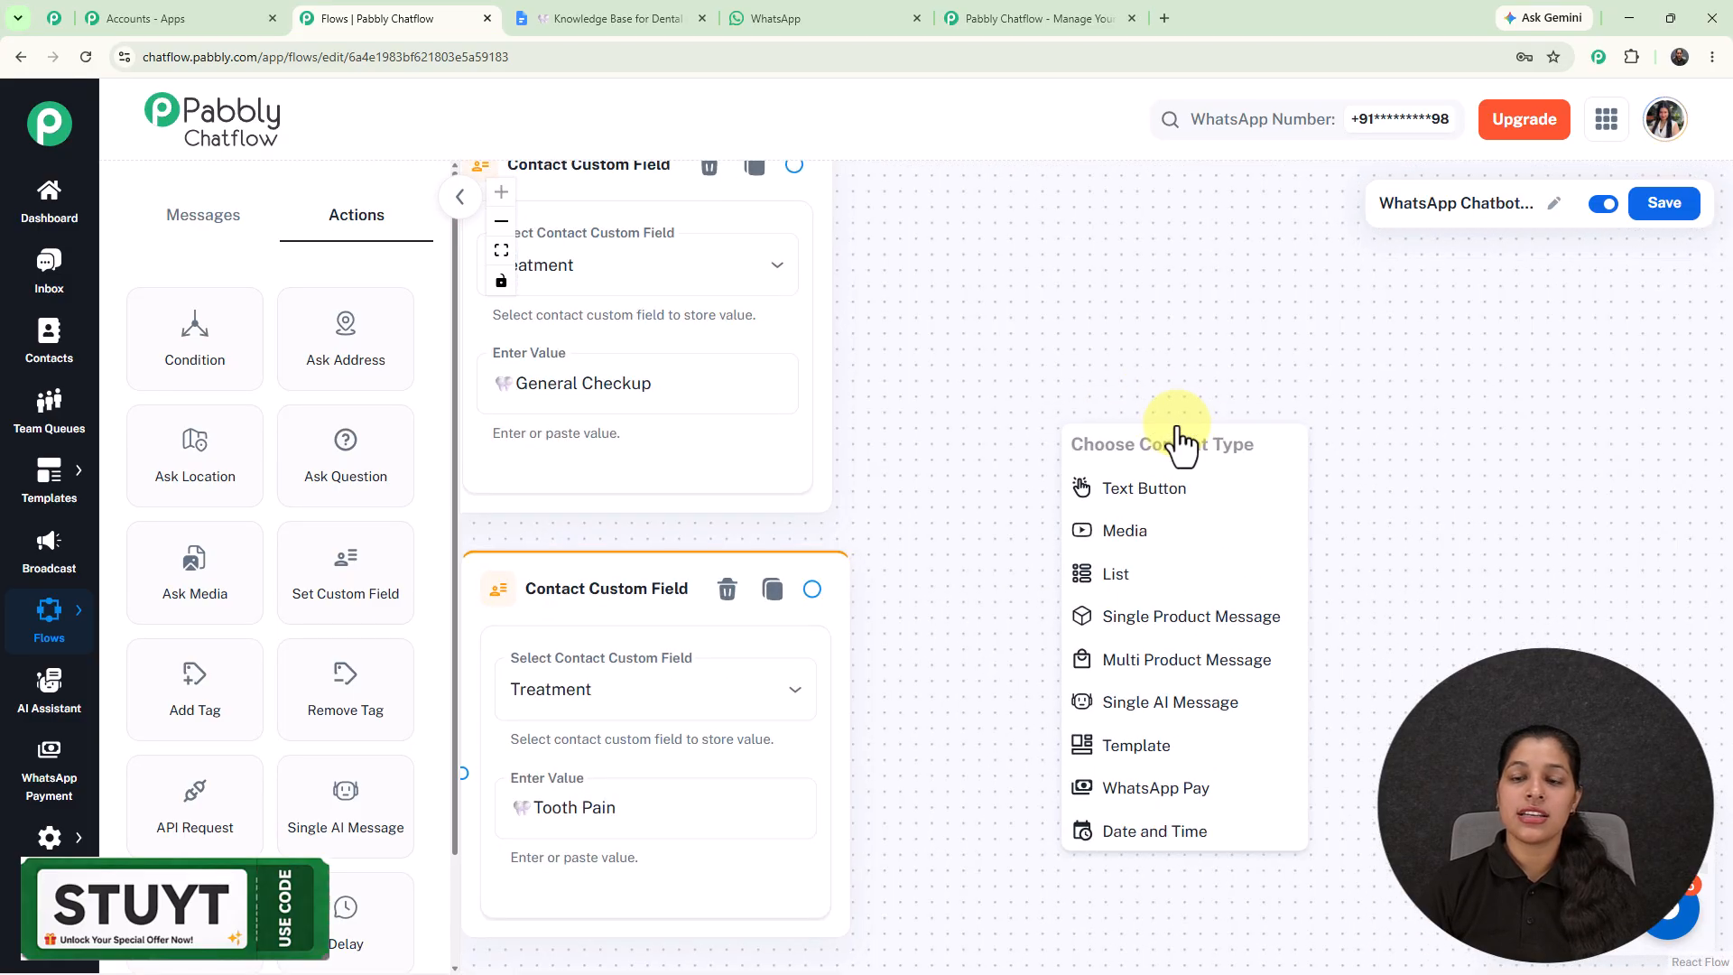
scroll(1178, 442, "down", 3)
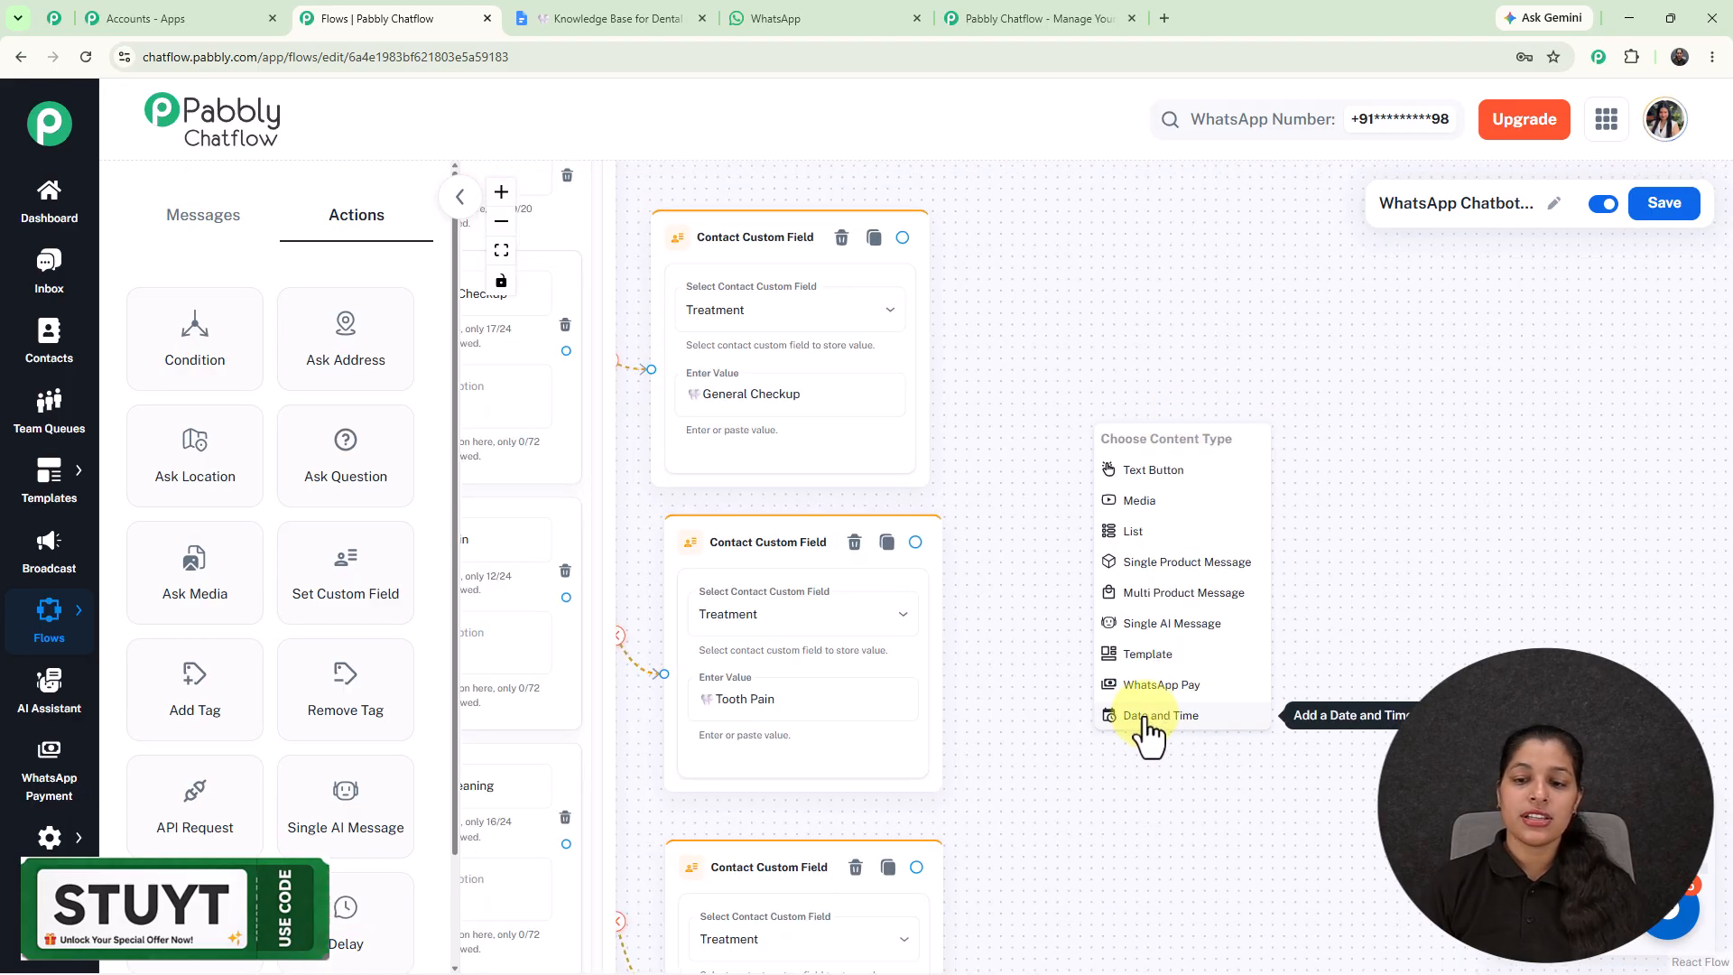
left_click(1146, 717)
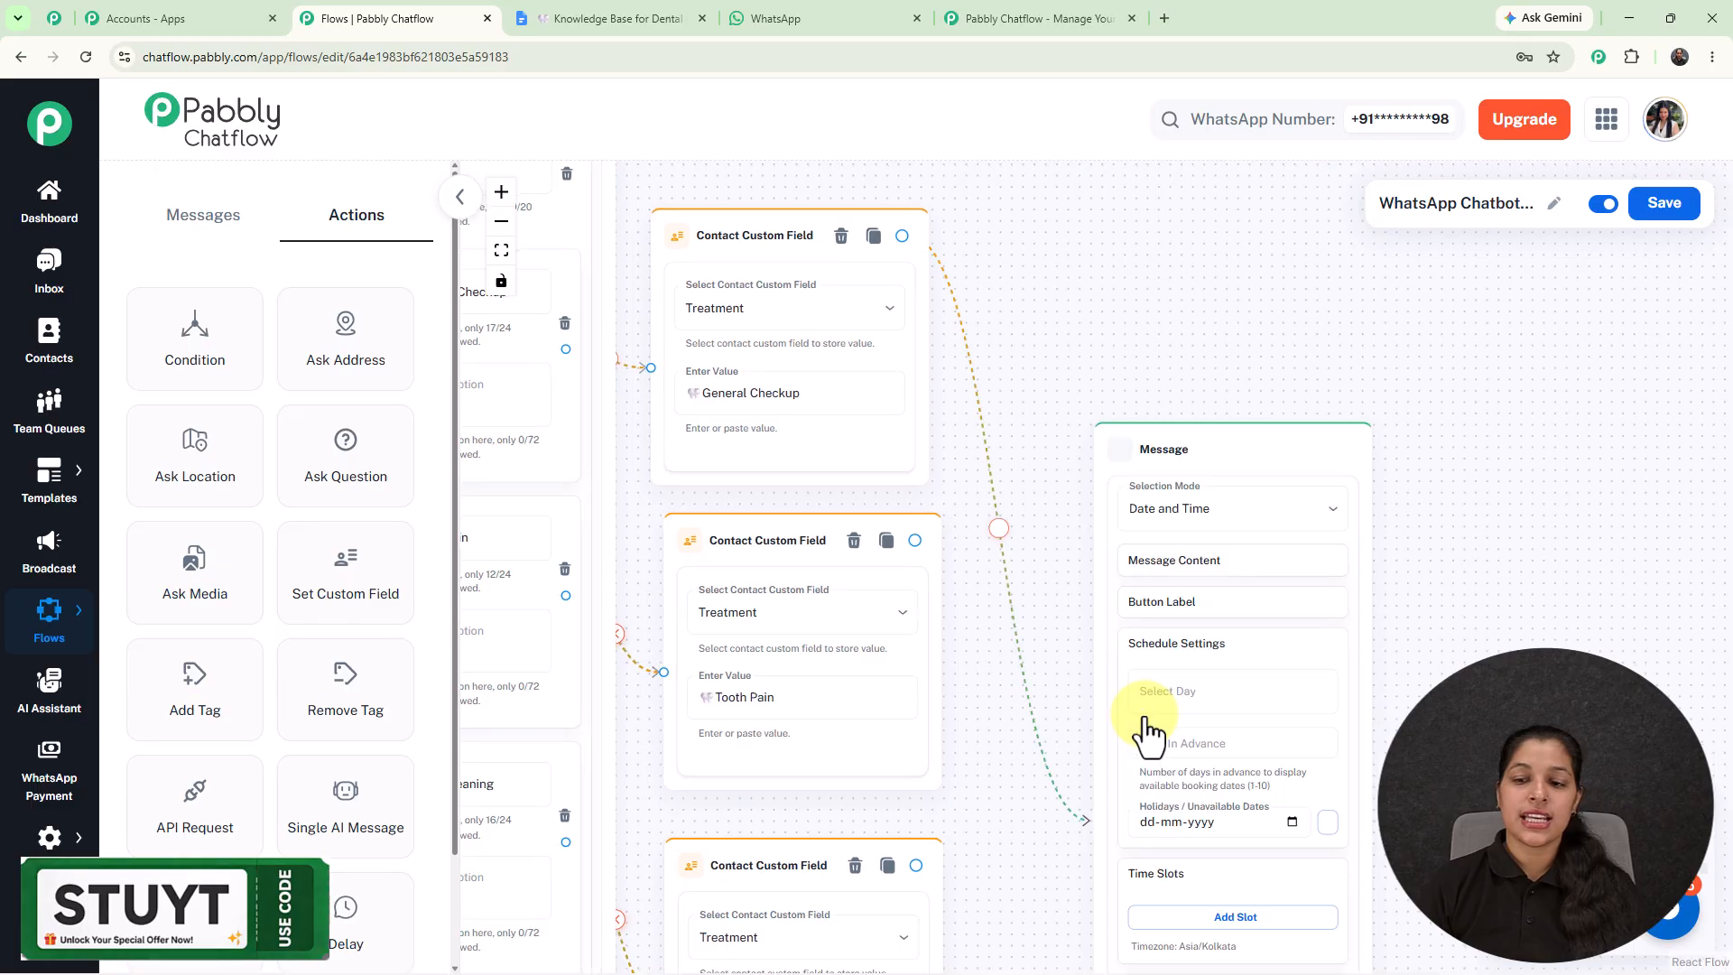
left_click_drag(1128, 287, 1068, 271)
left_click_drag(1381, 365, 1345, 297)
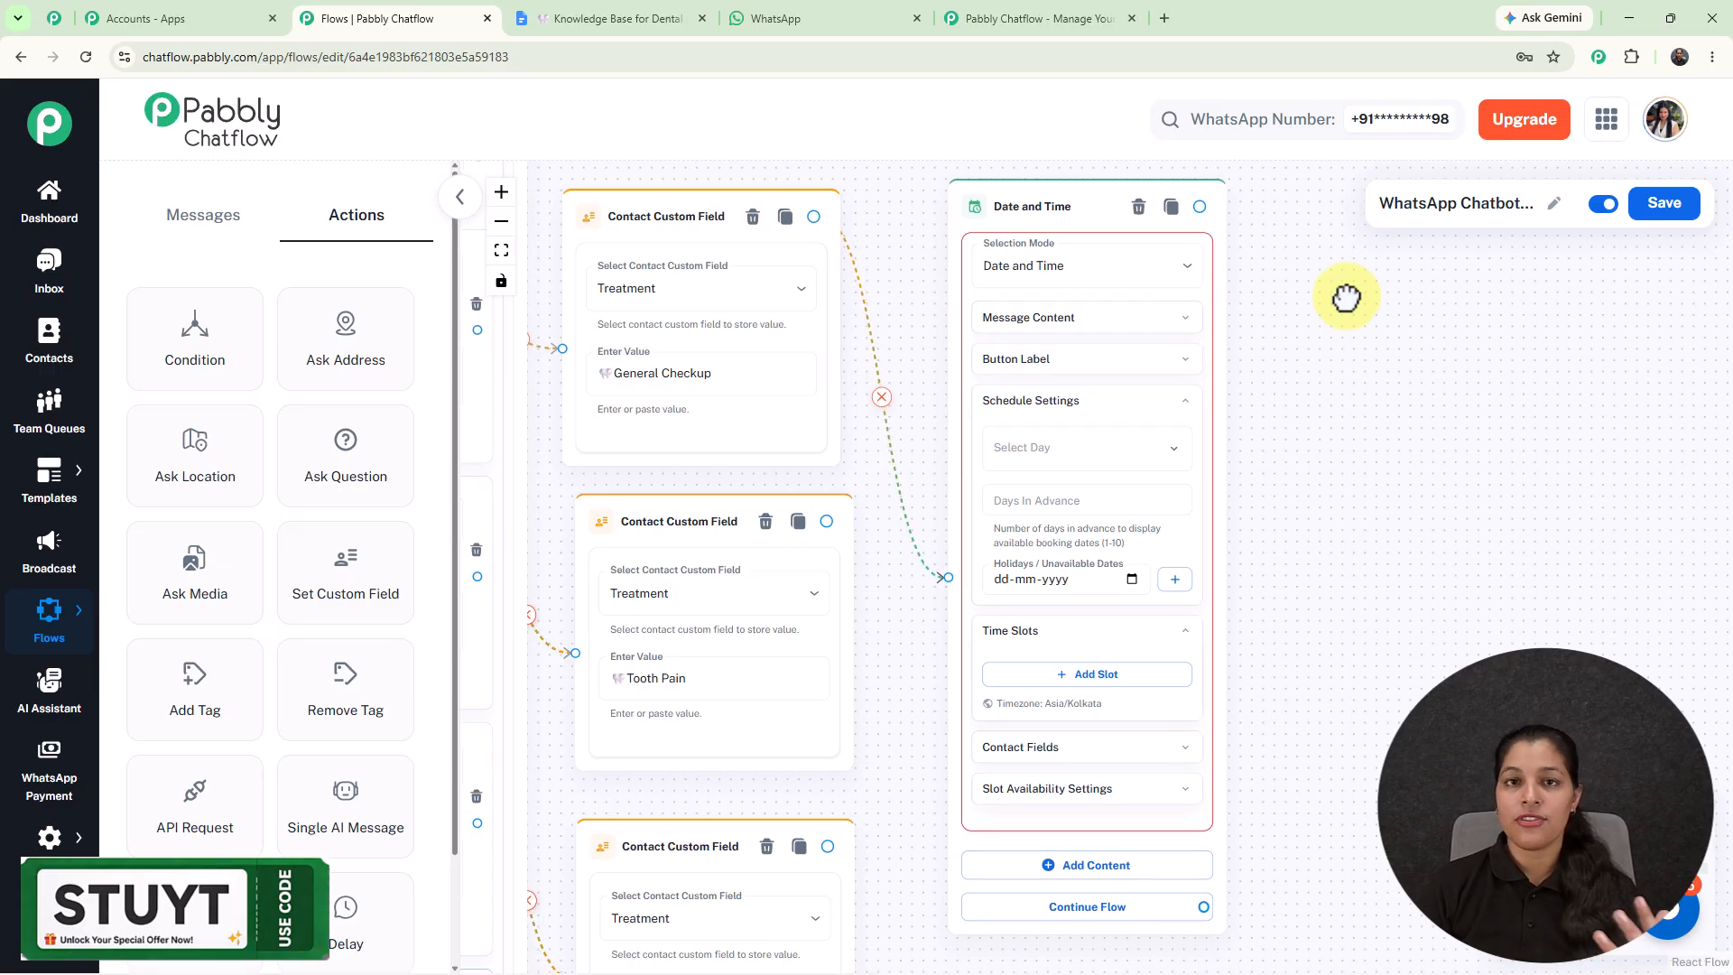
Paste the message asking patients to select their preferred appointment date and time into the Date and Time node's message content.
left_click(1108, 323)
scroll(1116, 452, "up", 3)
scroll(1322, 518, "down", 3)
left_click(1080, 333)
scroll(1081, 332, "up", 2)
scroll(1081, 332, "up", 1)
key("ctrl+v")
scroll(1268, 414, "down", 5)
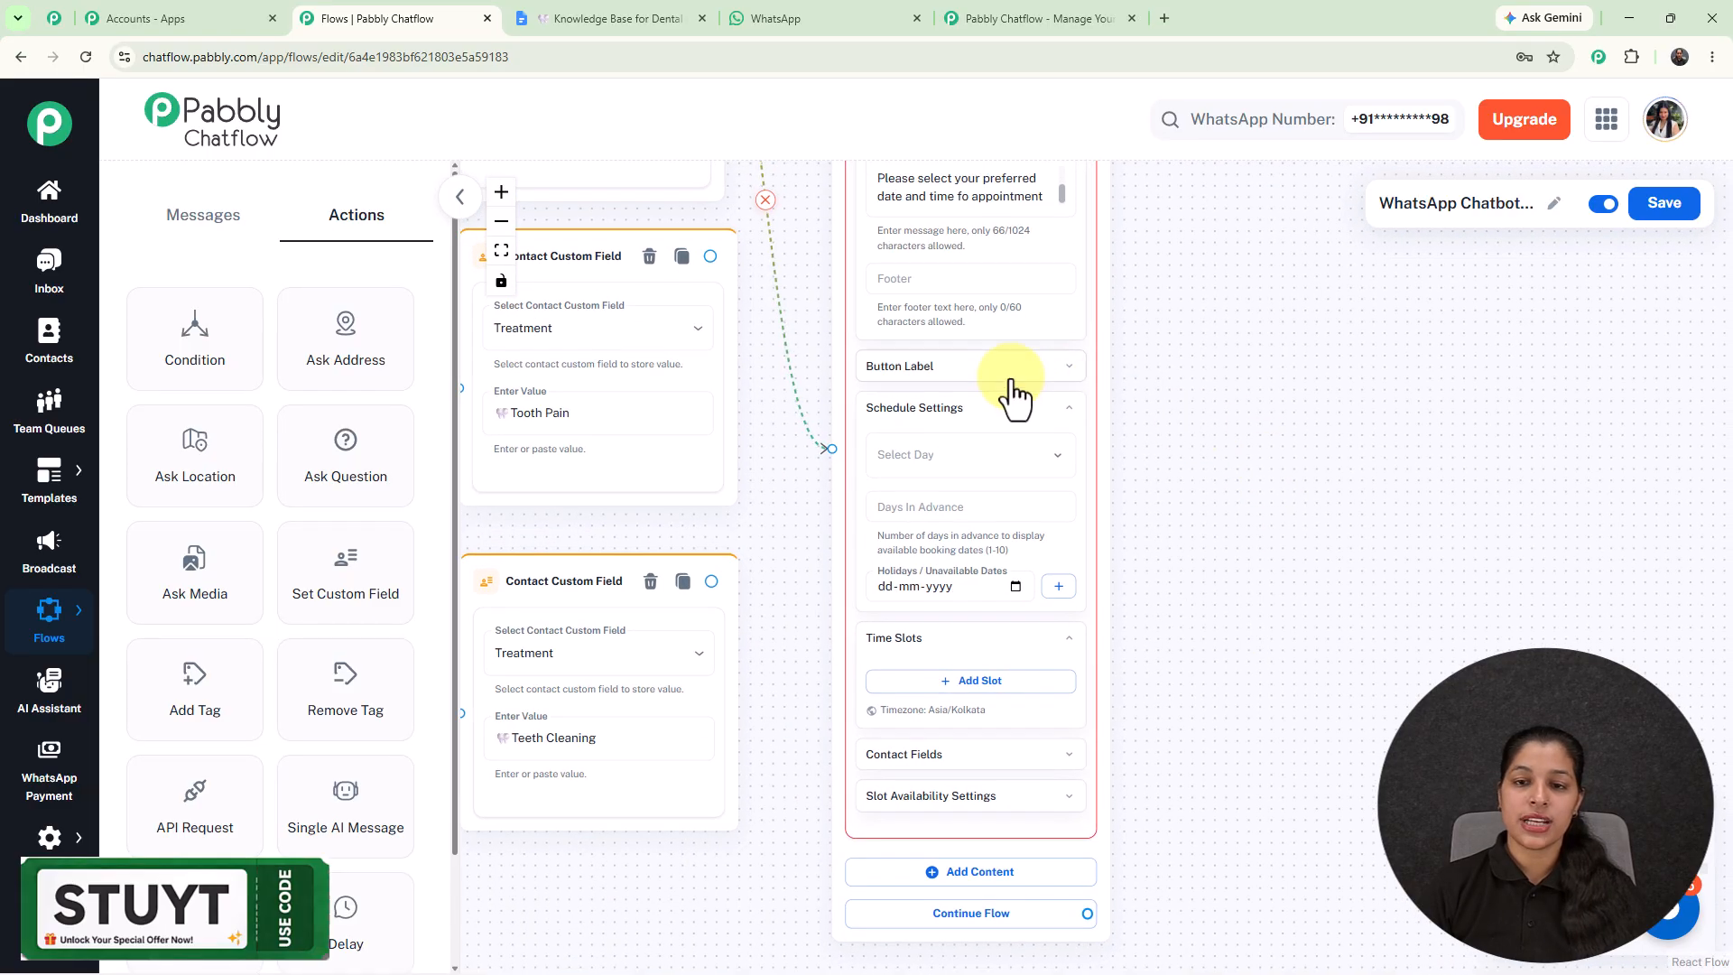
Expand the Button Label settings and check the labels of the date list and slot list buttons.
left_click(1013, 392)
scroll(1012, 451, "up", 3)
scroll(1218, 495, "down", 5)
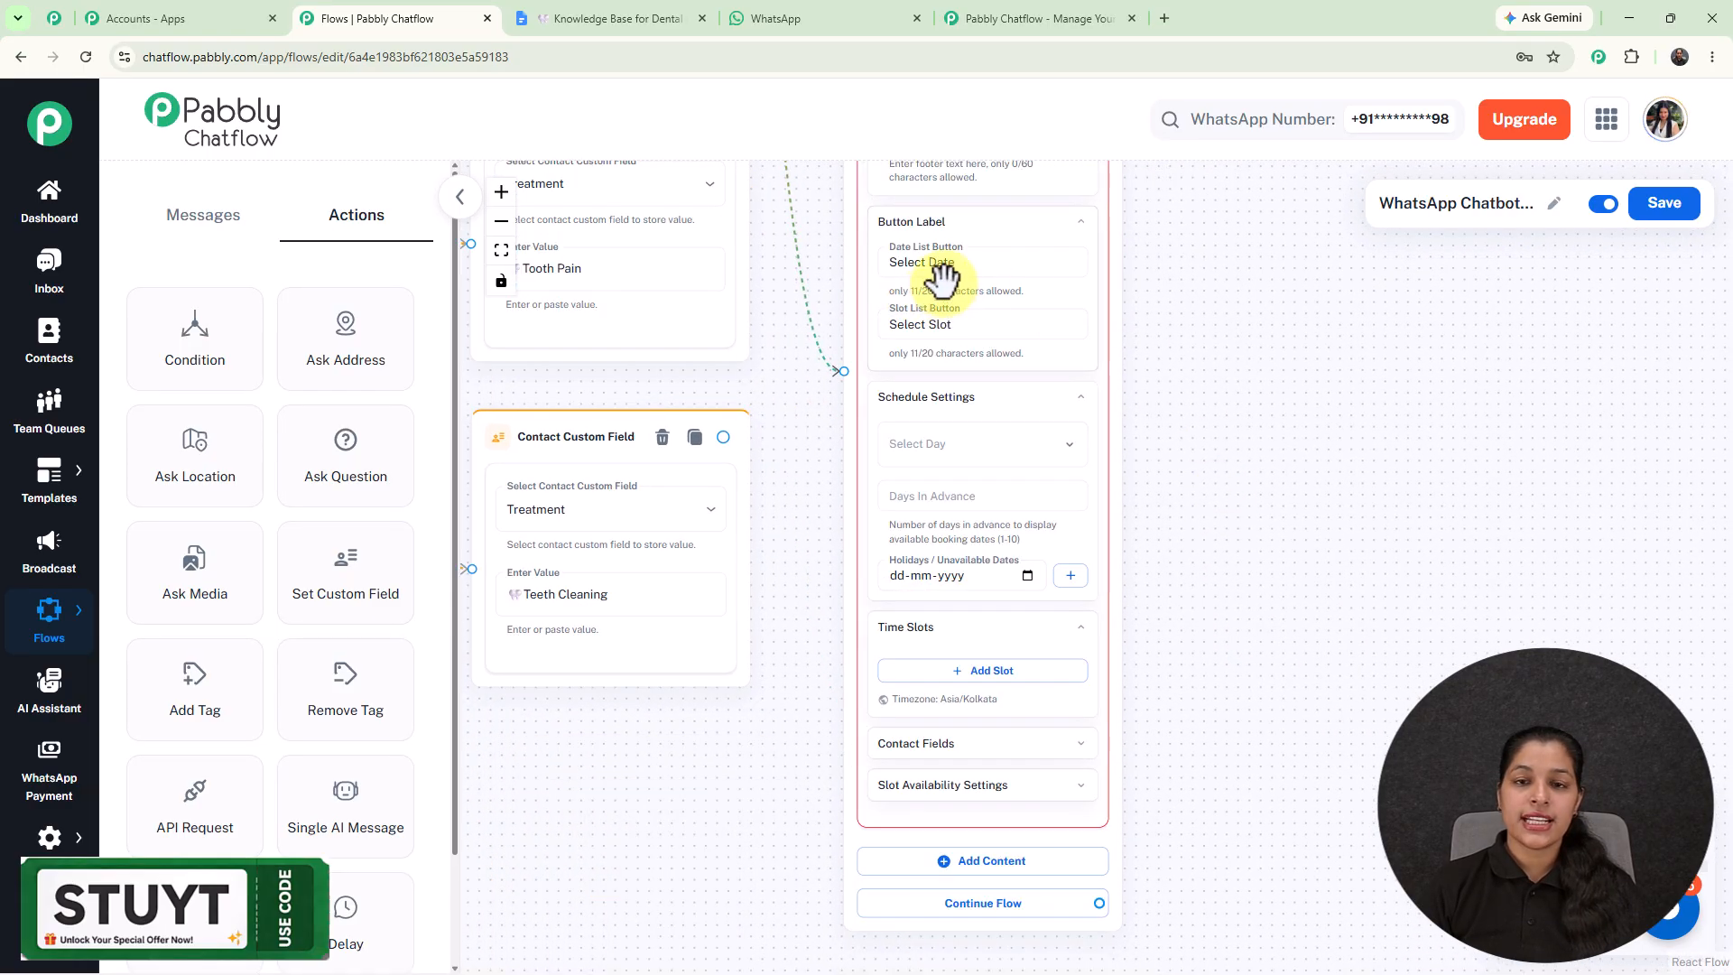
left_click_drag(1284, 499, 1307, 384)
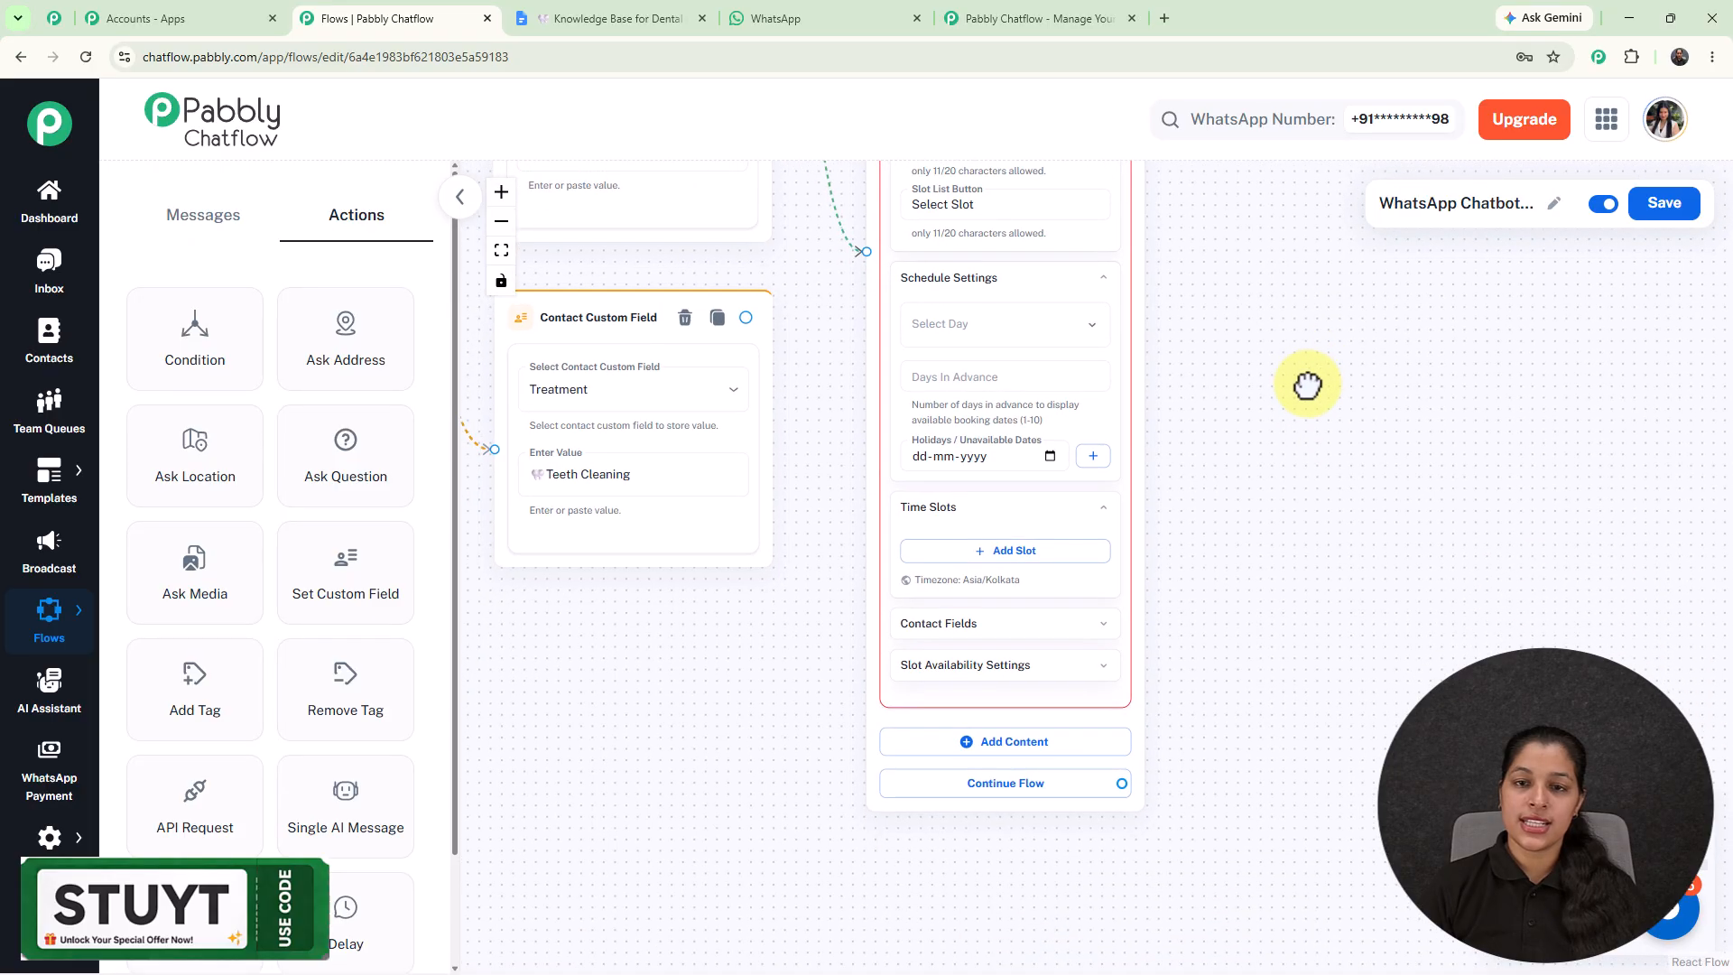
Set the Date and Time node's available booking days to Mon, Tue and Wed in the schedule settings.
left_click(946, 326)
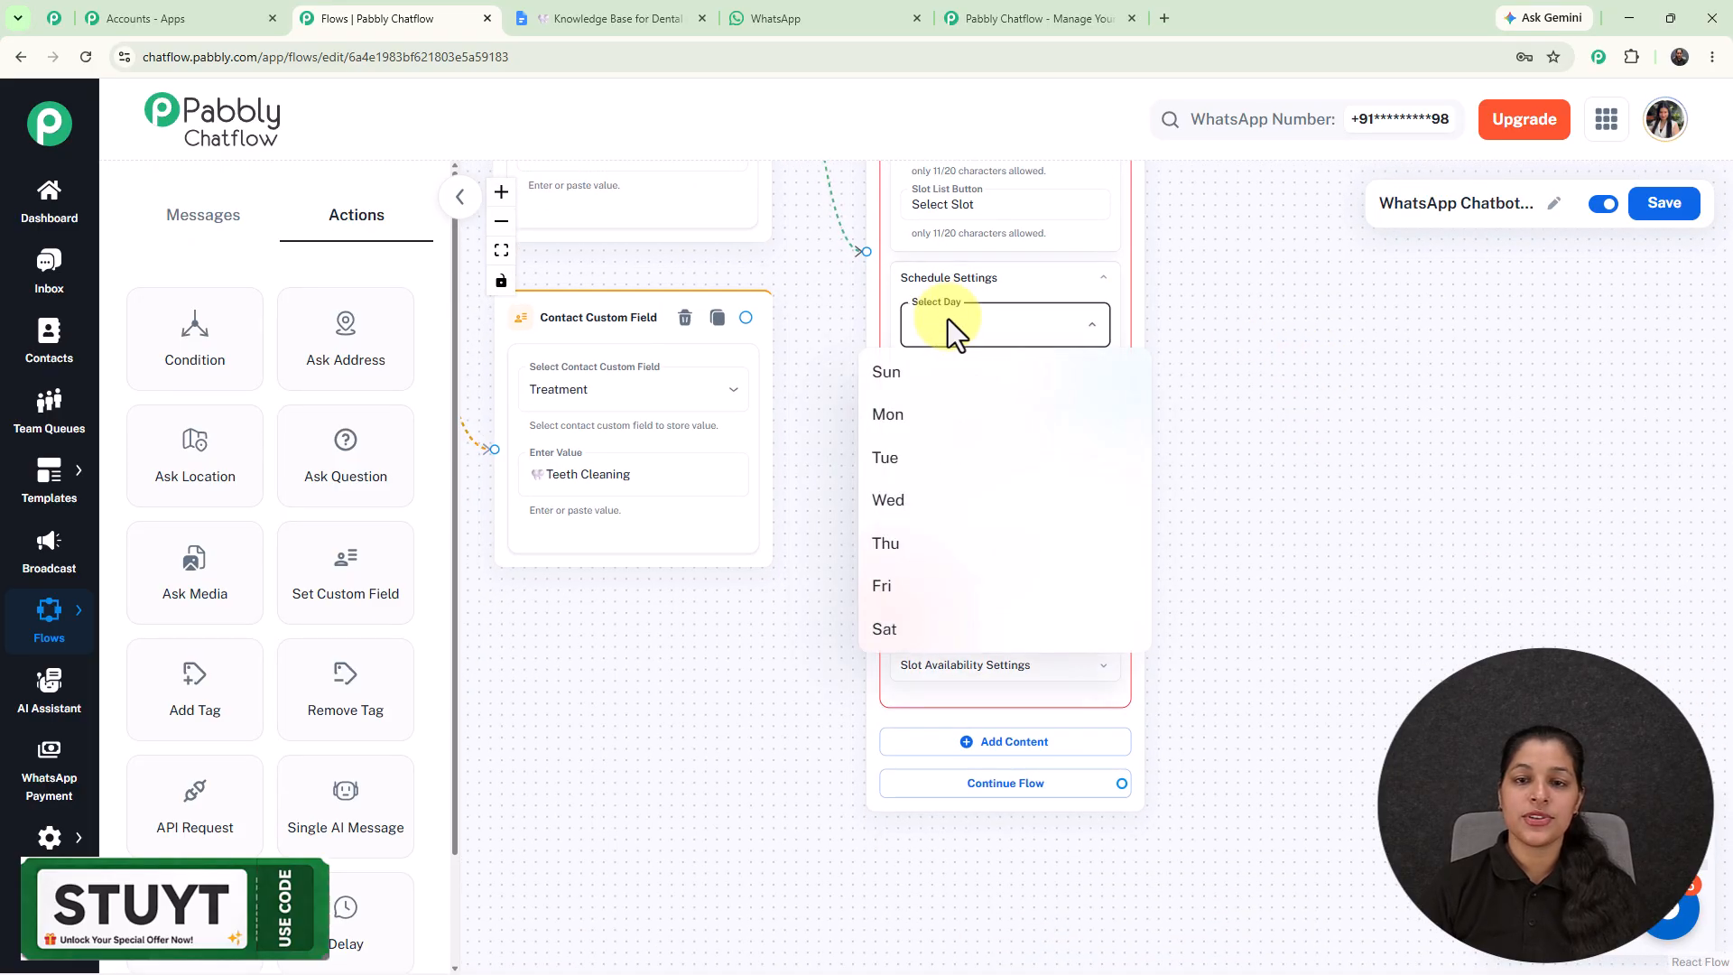
left_click(909, 413)
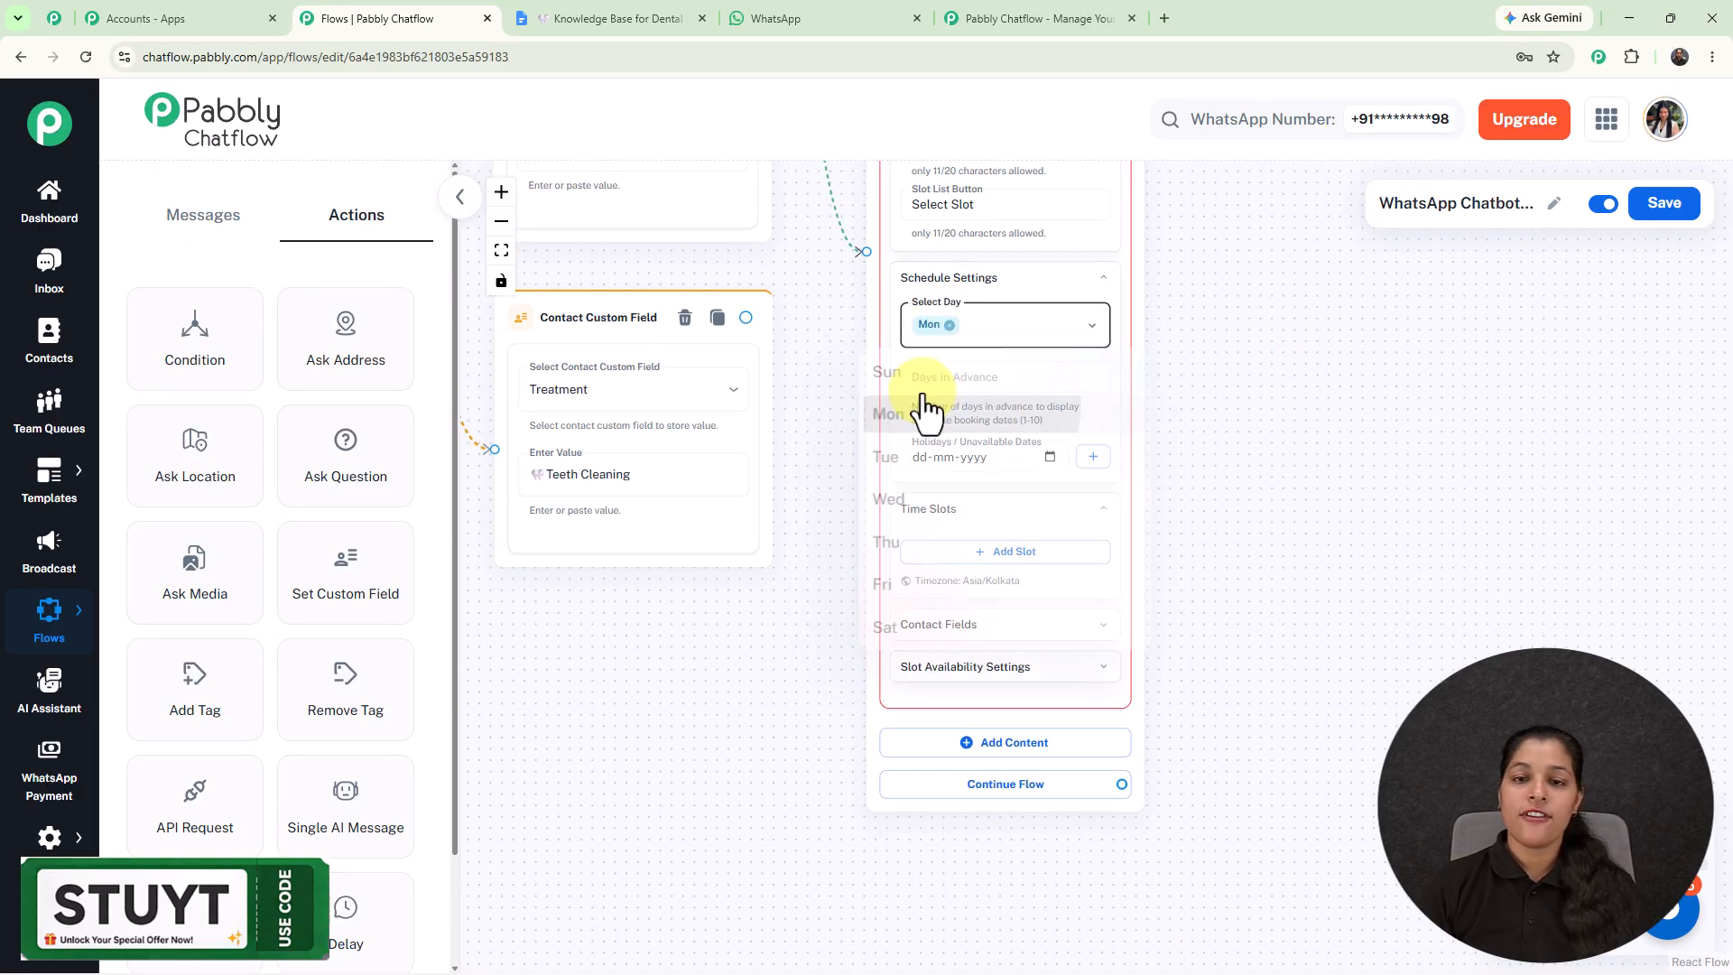
left_click(996, 336)
left_click(932, 462)
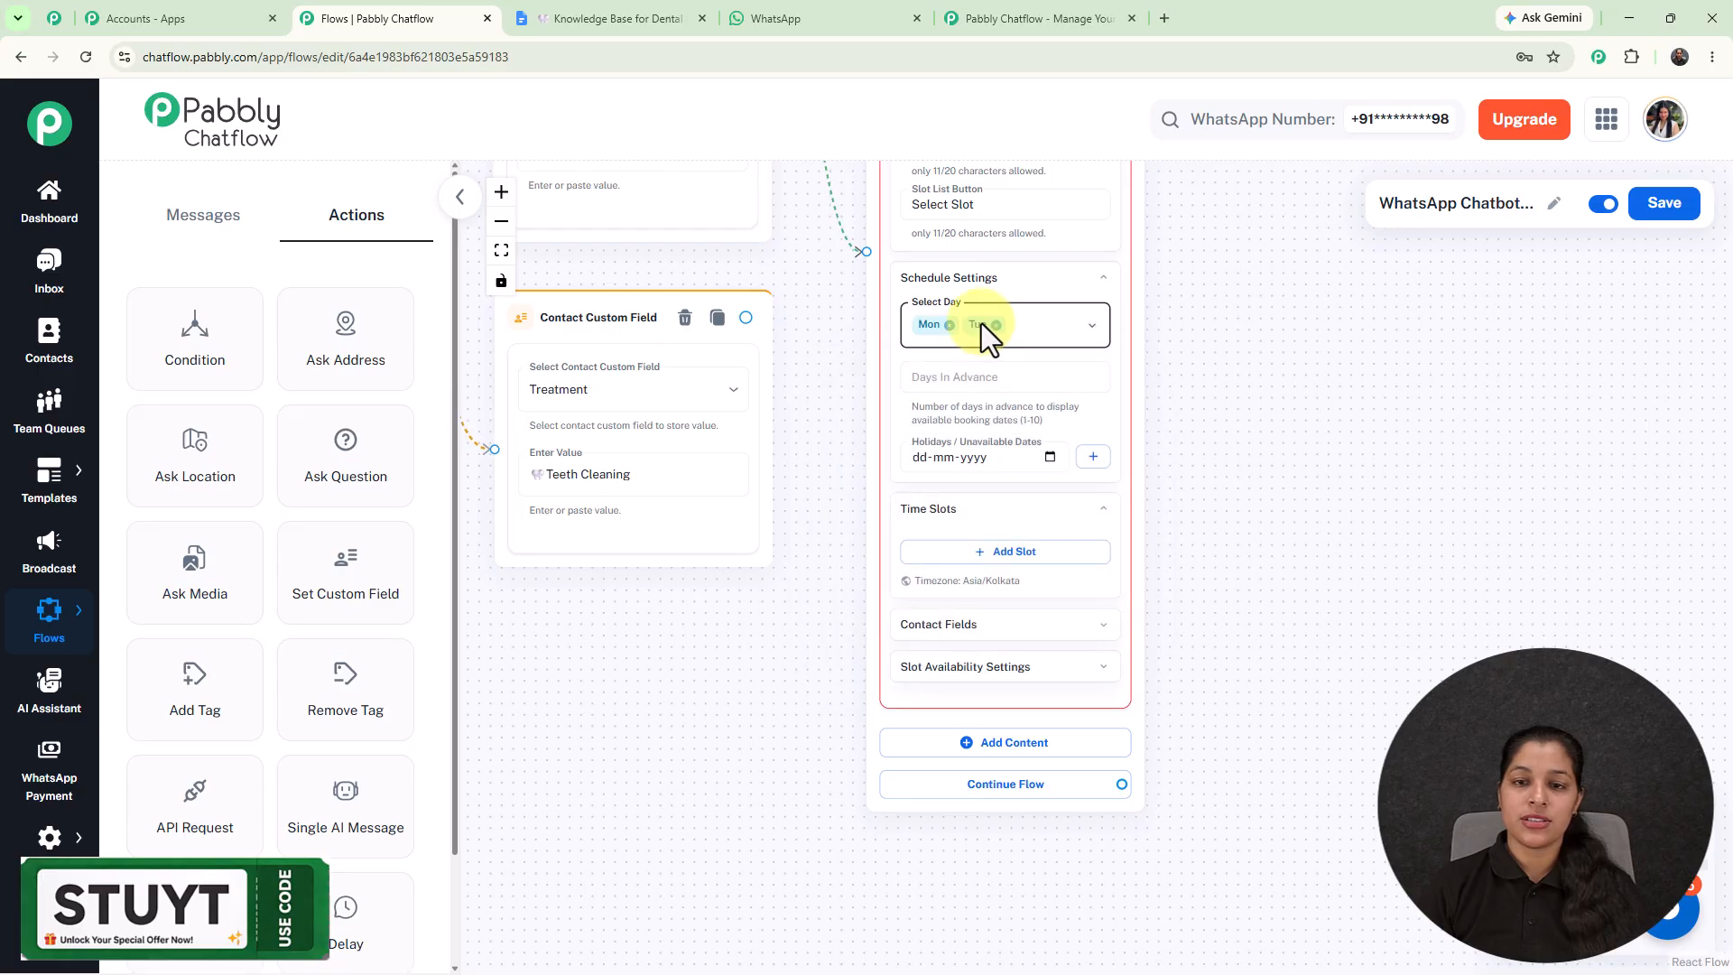
left_click(1028, 330)
left_click(954, 502)
Set Days In Advance to 4 in the Date and Time node's schedule settings.
scroll(1263, 397, "down", 2)
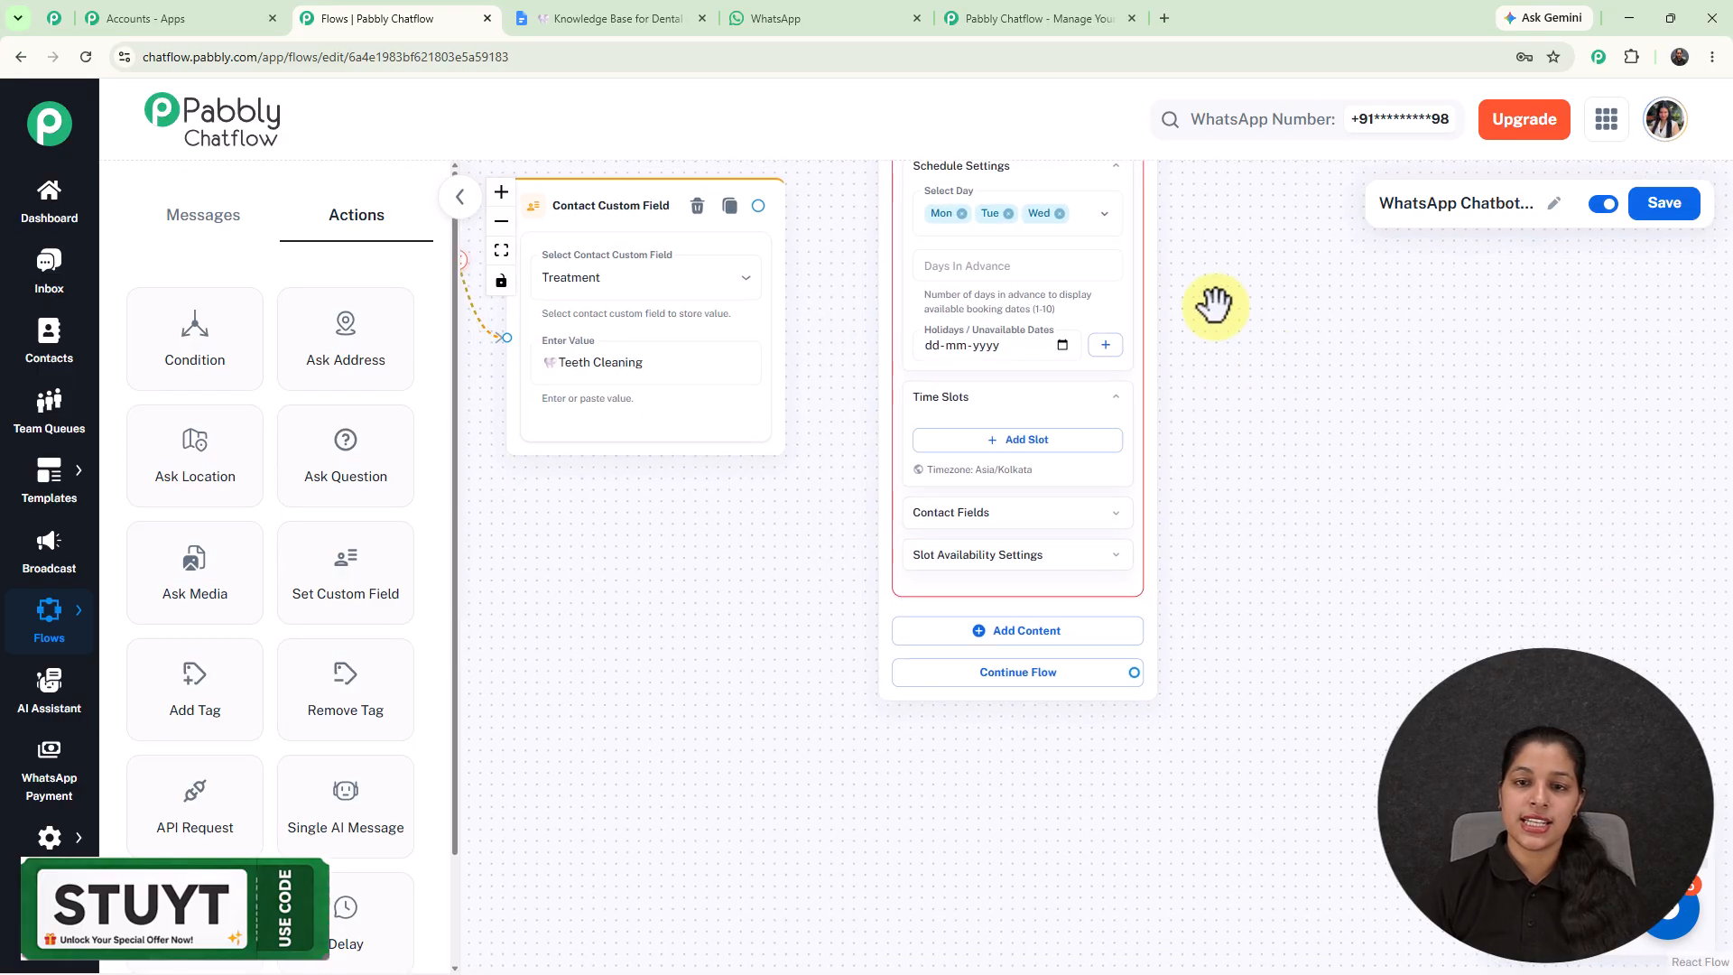
scroll(966, 270, "up", 5)
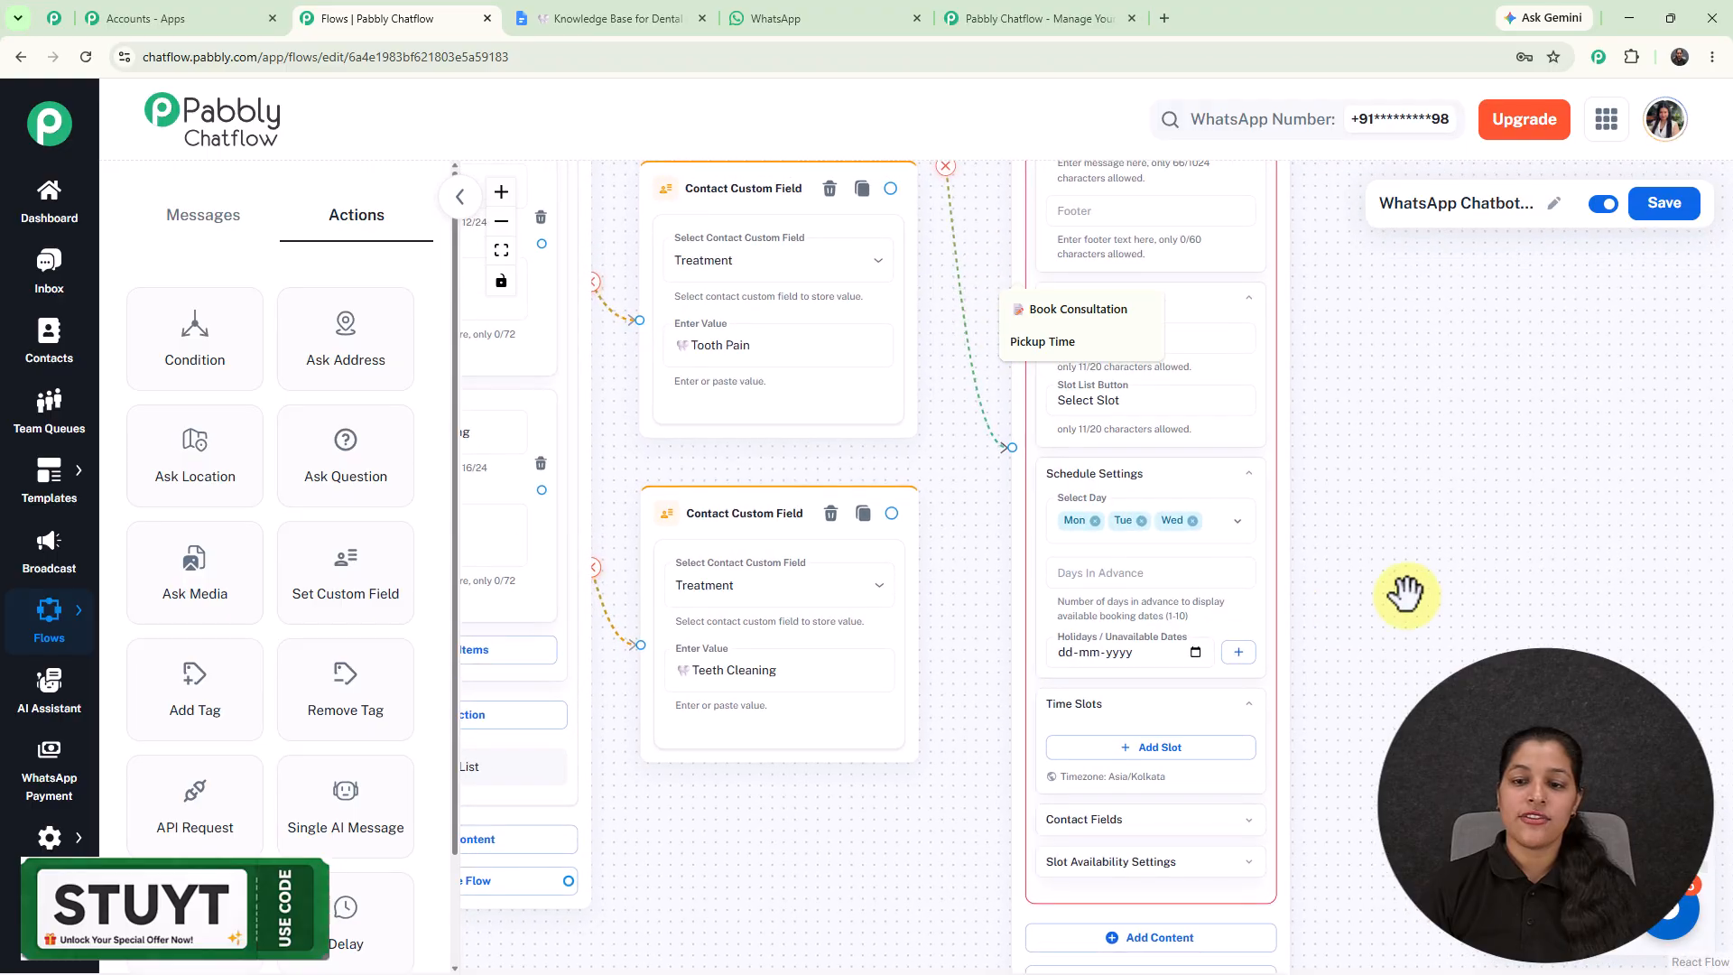
left_click(1247, 569)
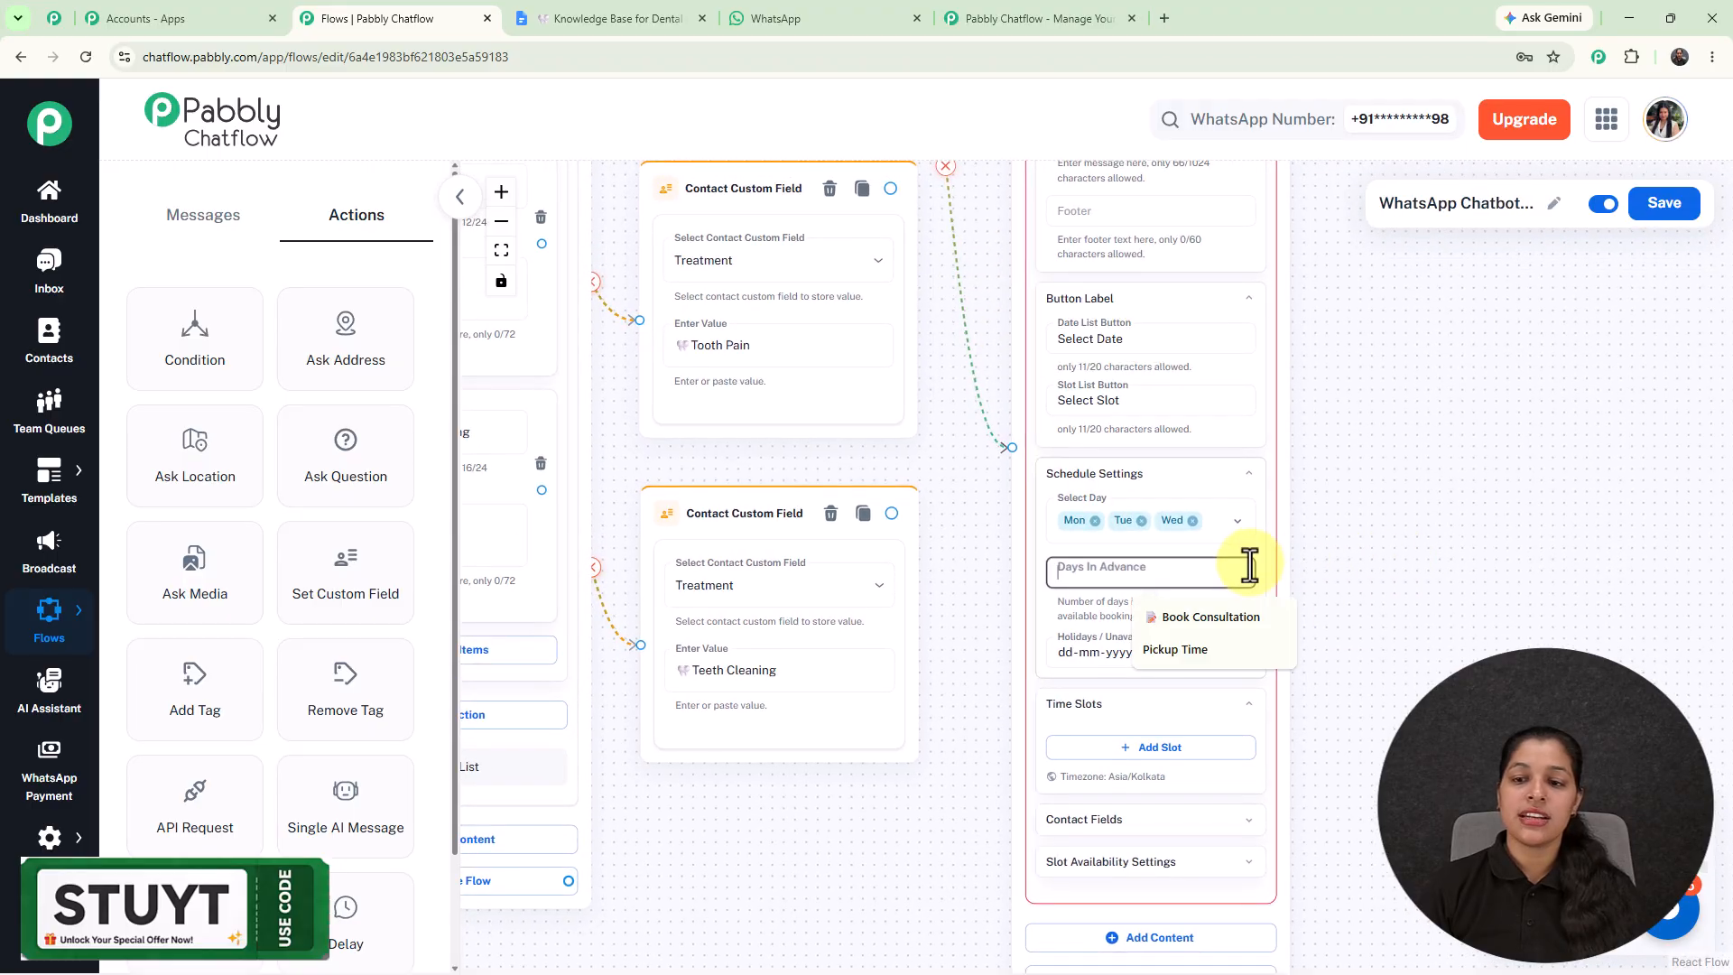
left_click(1406, 581)
left_click(1135, 571)
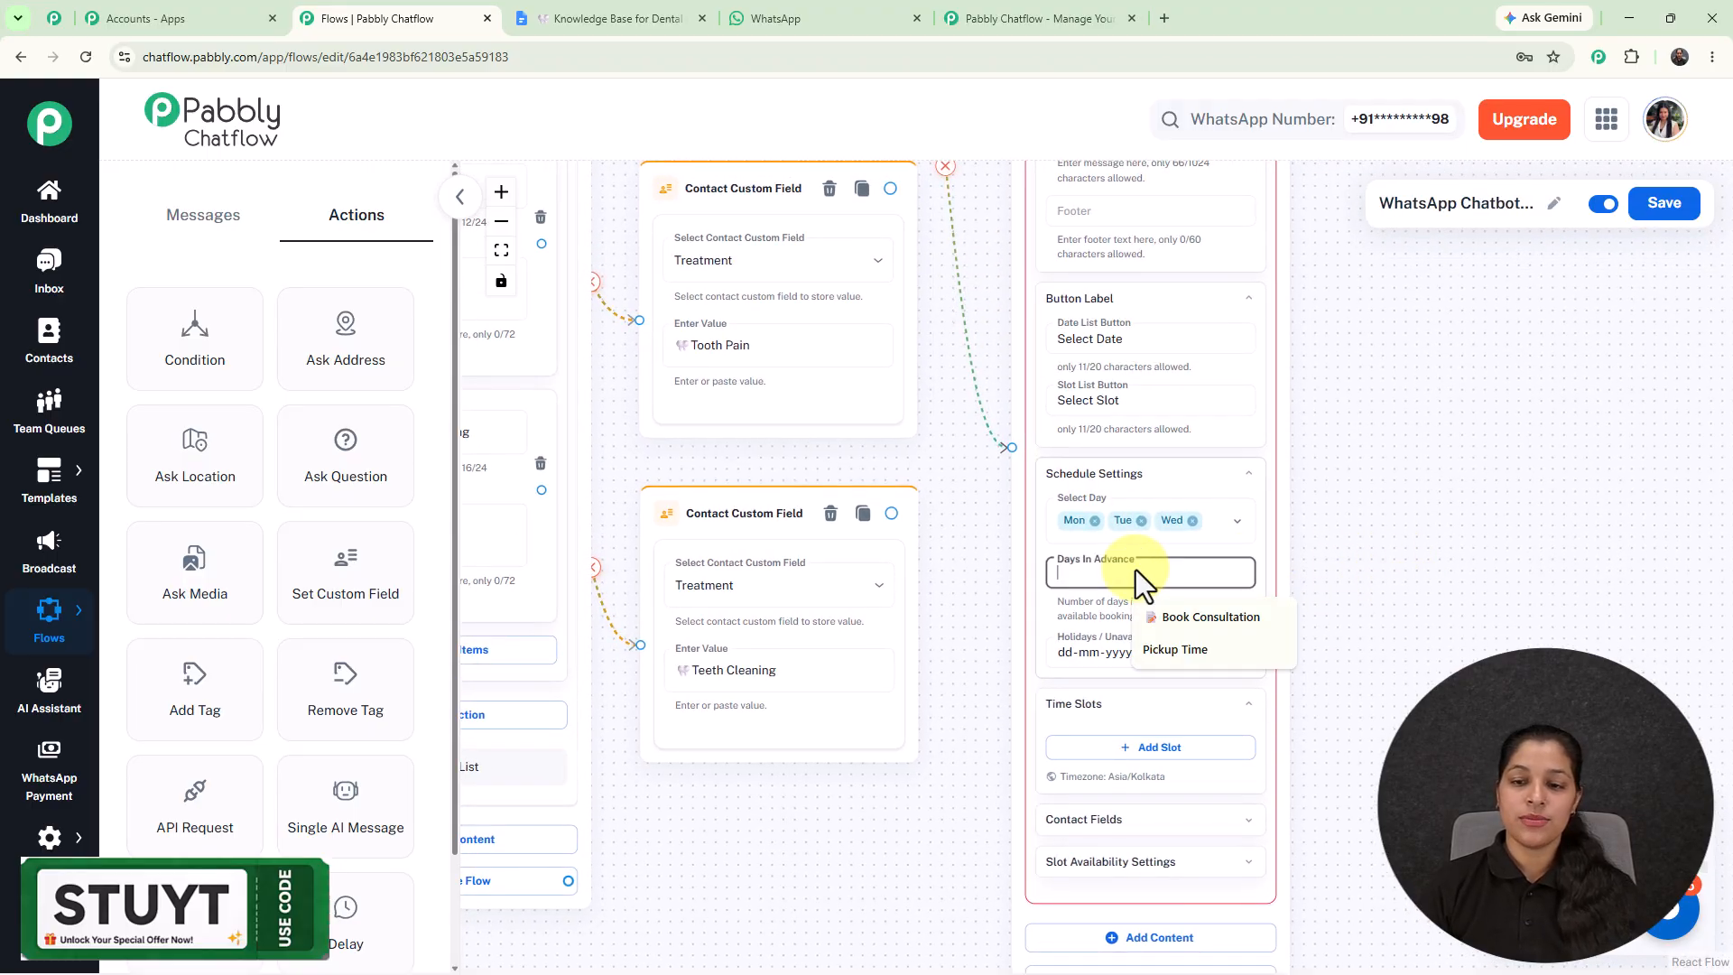
scroll(1135, 570, "right", 1)
type("4")
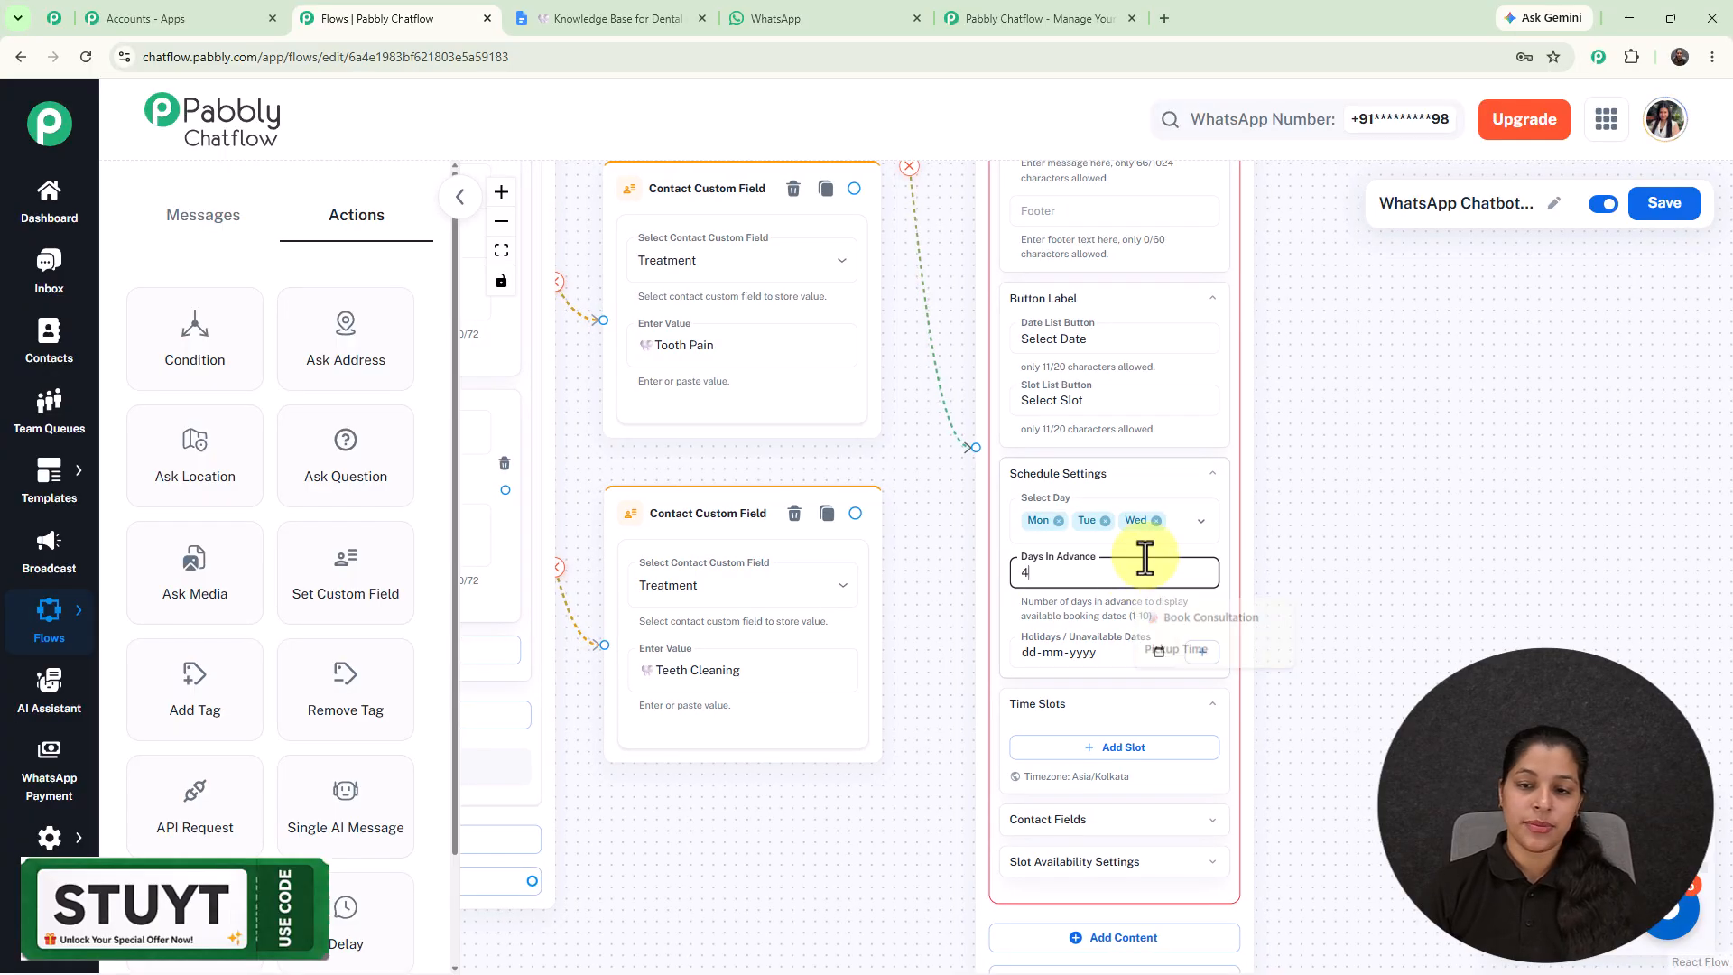
scroll(1361, 515, "down", 3)
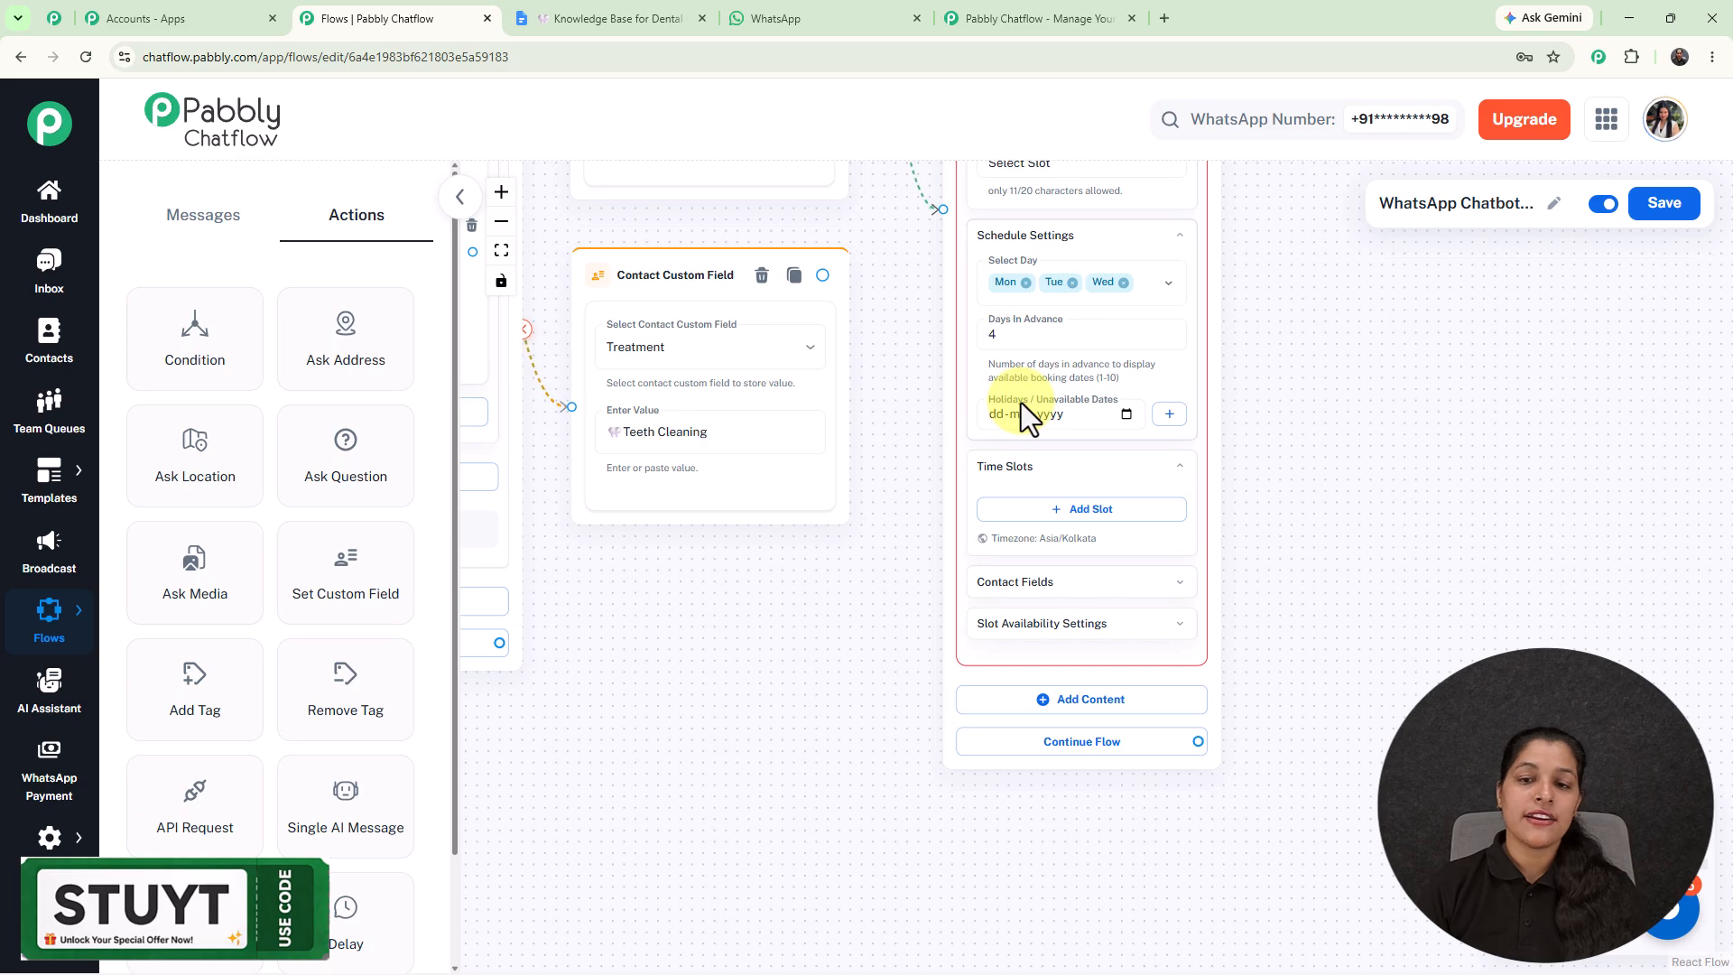
Add a time slot to the Date and Time node with a start time of 10:00.
left_click(1092, 510)
left_click(1031, 509)
scroll(1038, 670, "up", 6)
scroll(1034, 661, "down", 2)
scroll(1021, 664, "down", 1)
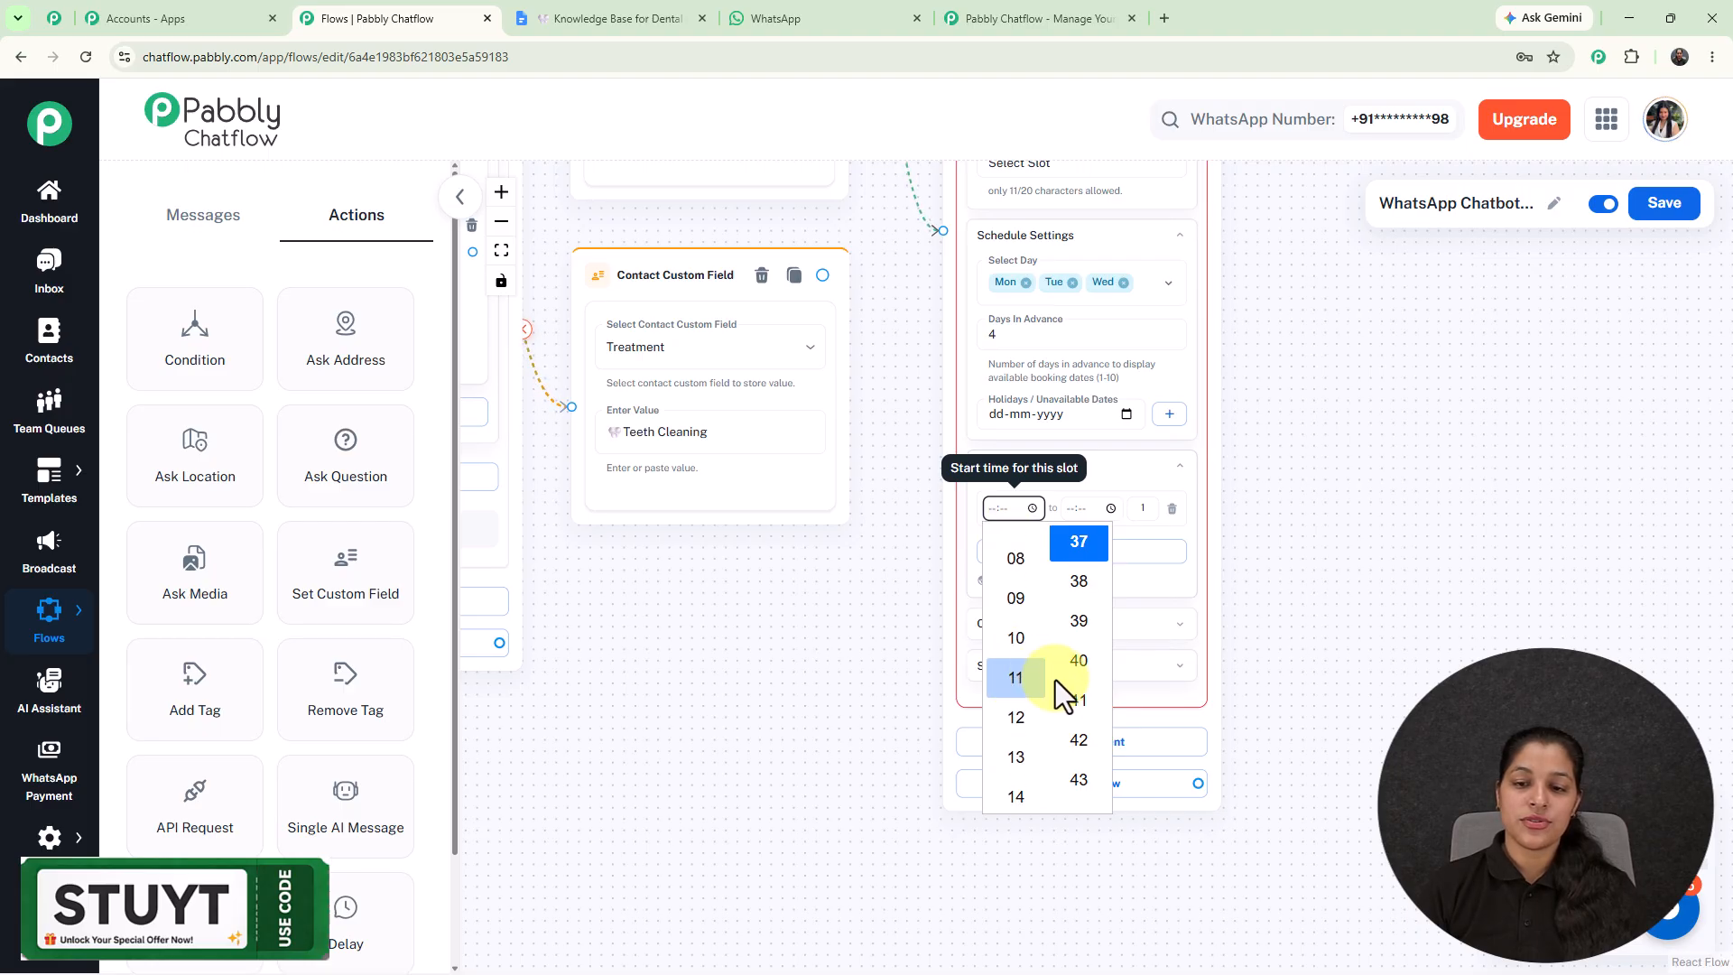
scroll(1069, 659, "up", 8)
Set the time slot's end time to 11:00.
left_click(1072, 512)
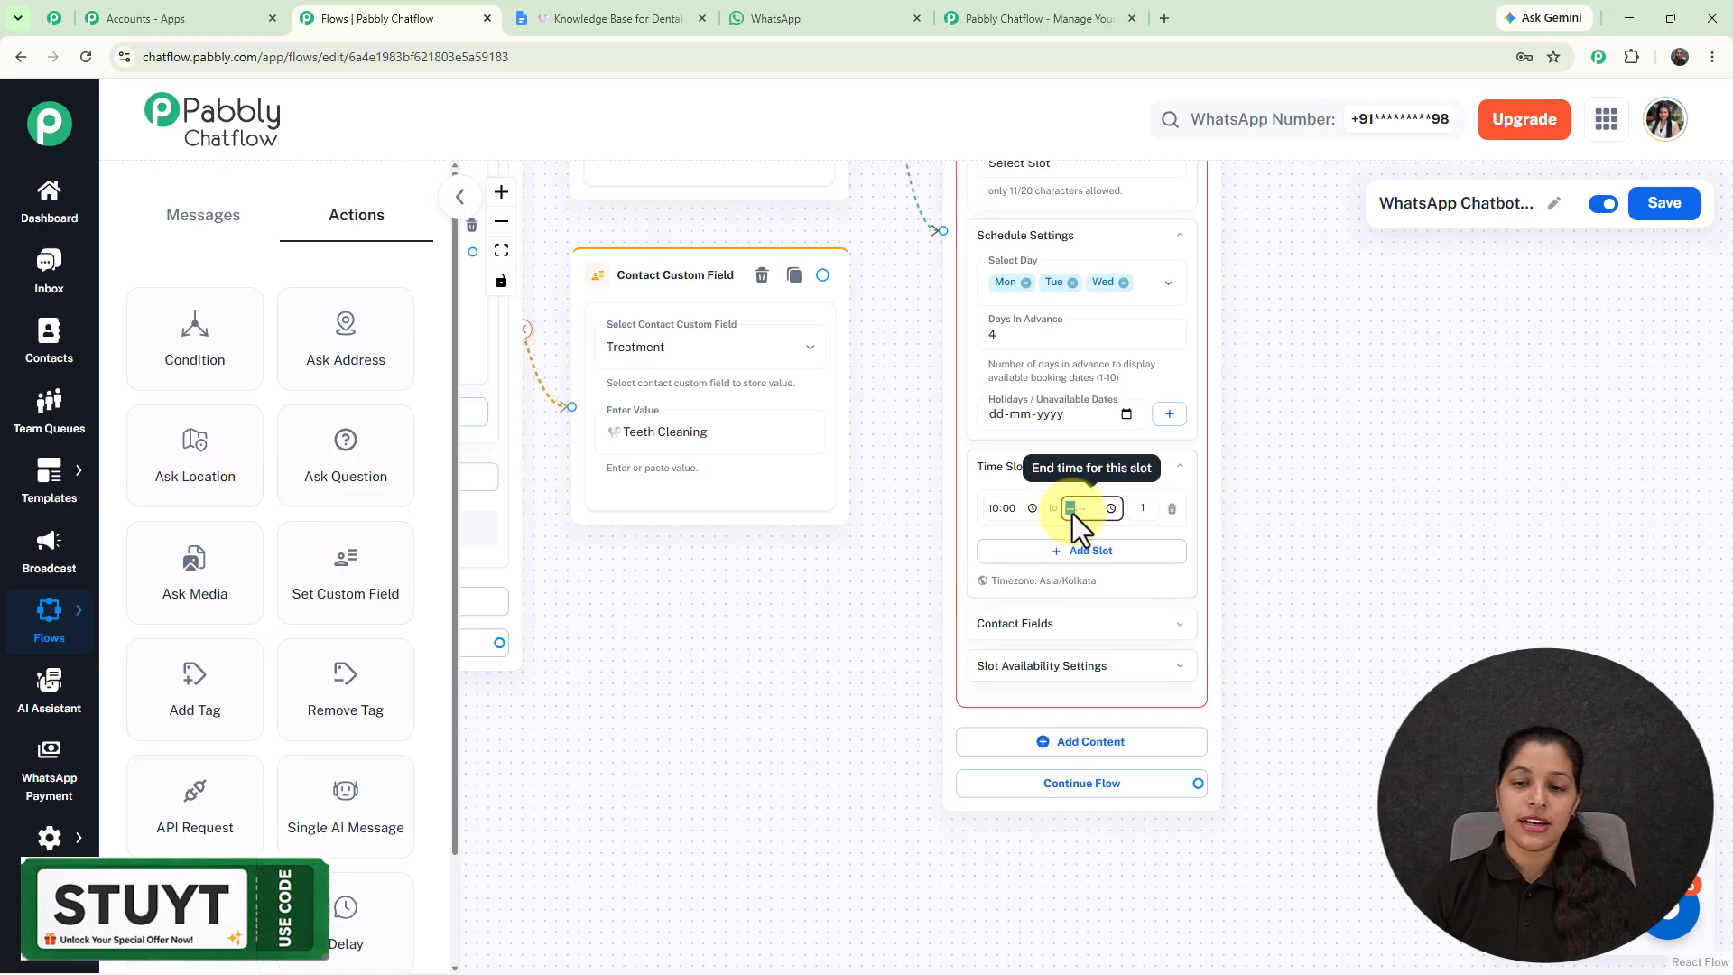
left_click(1111, 508)
scroll(1098, 637, "up", 2)
scroll(1098, 637, "up", 2)
left_click(1097, 658)
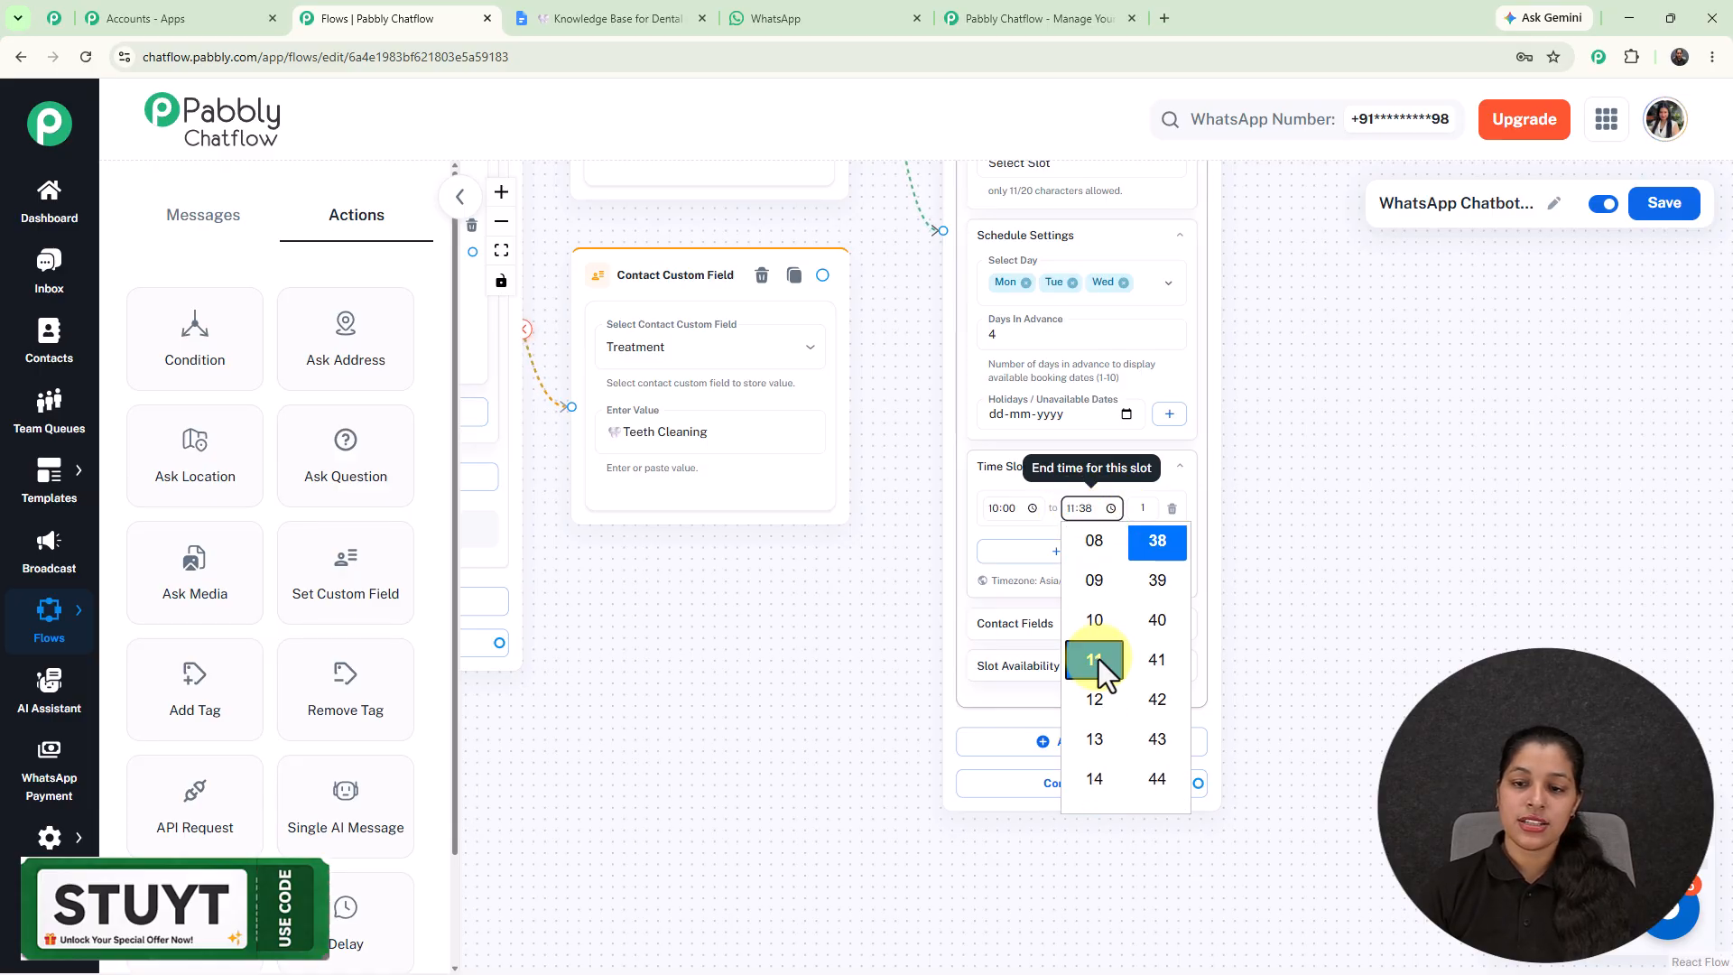
scroll(1141, 633, "down", 4)
scroll(1141, 634, "up", 12)
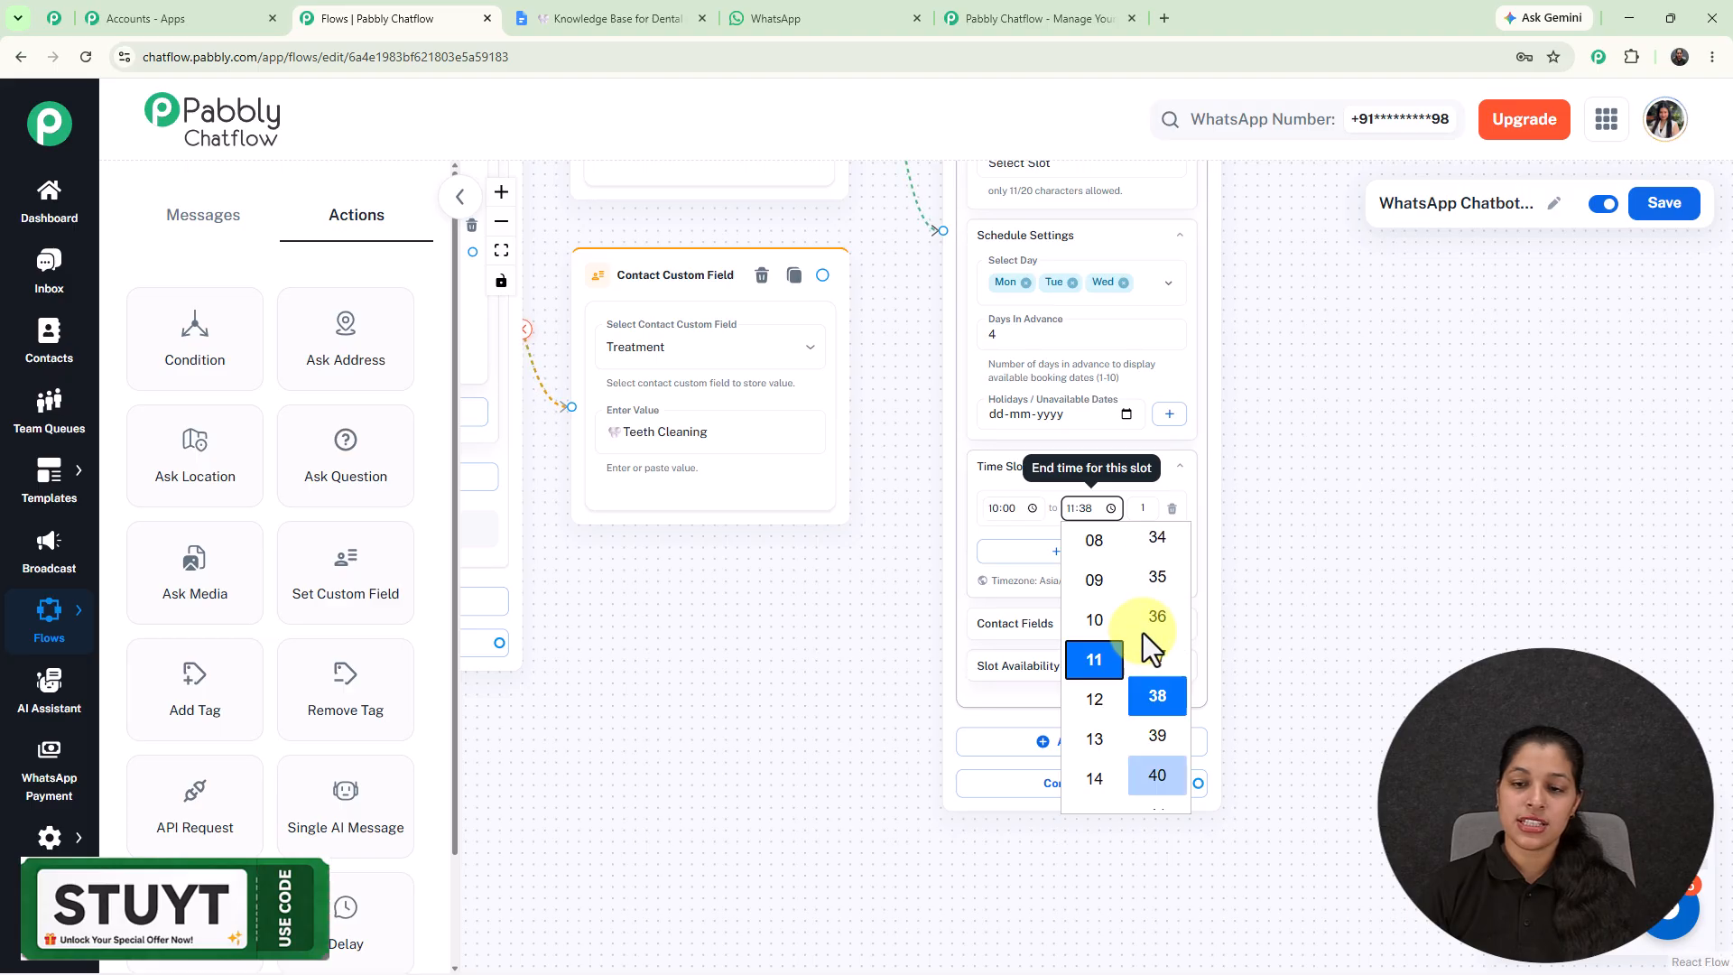
left_click(1158, 602)
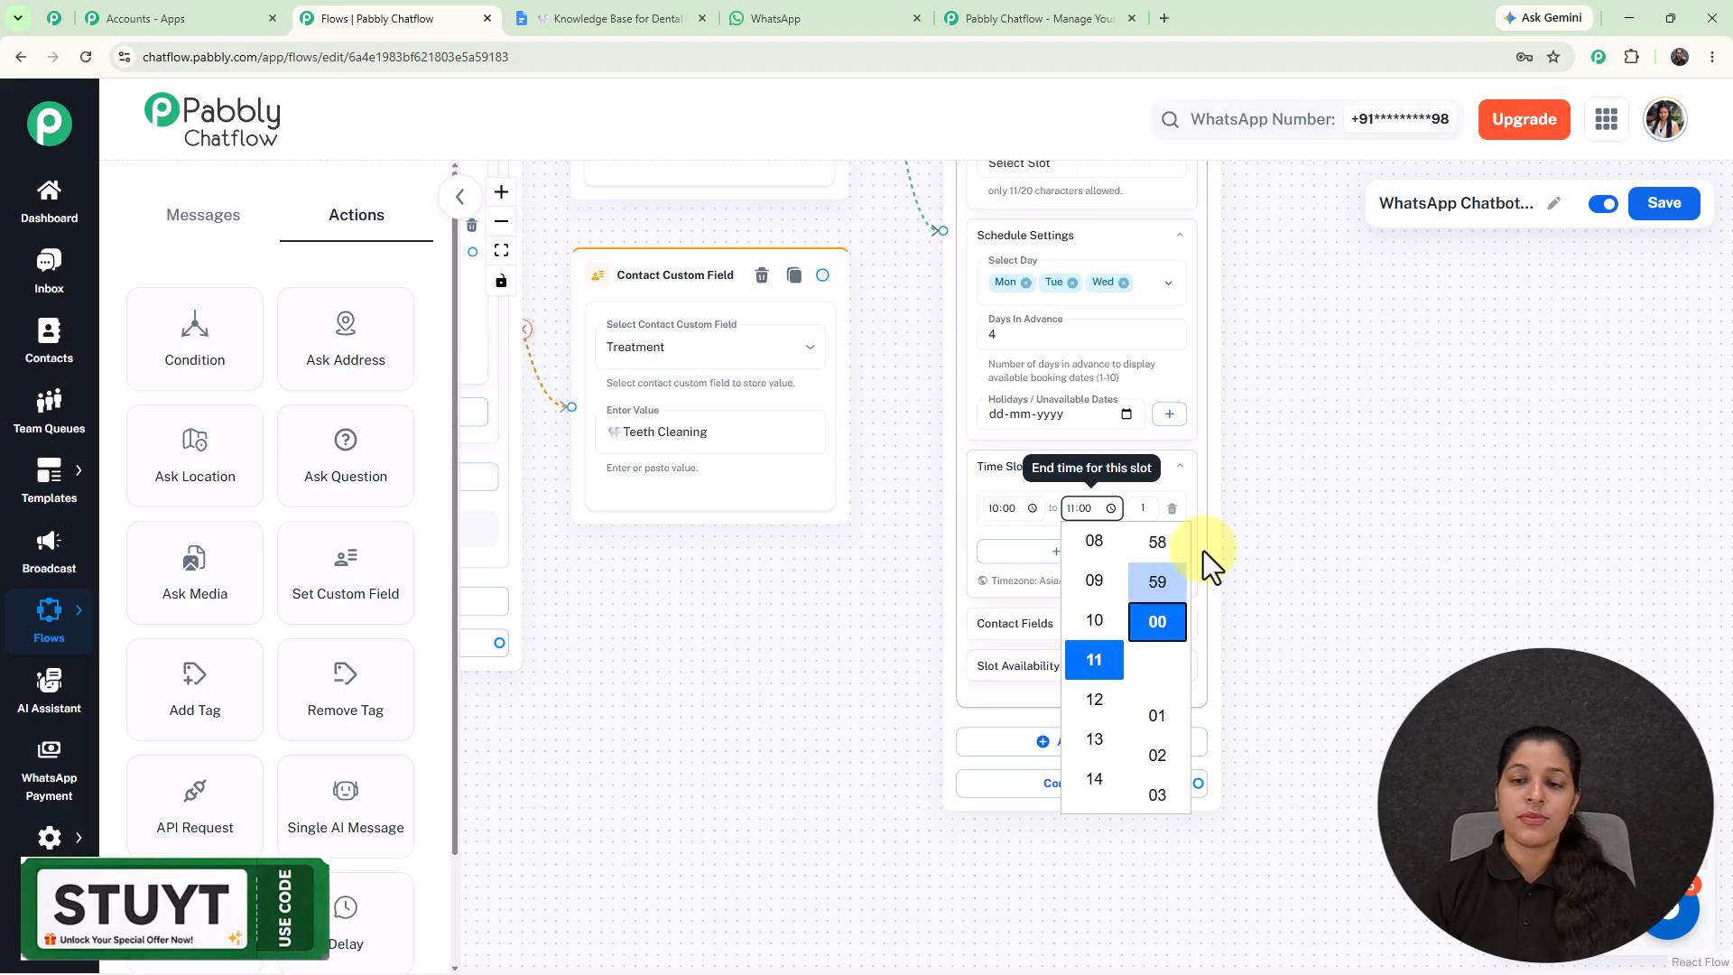
left_click(1398, 496)
Expand the Contact Fields settings and choose AppointmentDate as the date attribute for storing the booked date.
scroll(1399, 496, "down", 2)
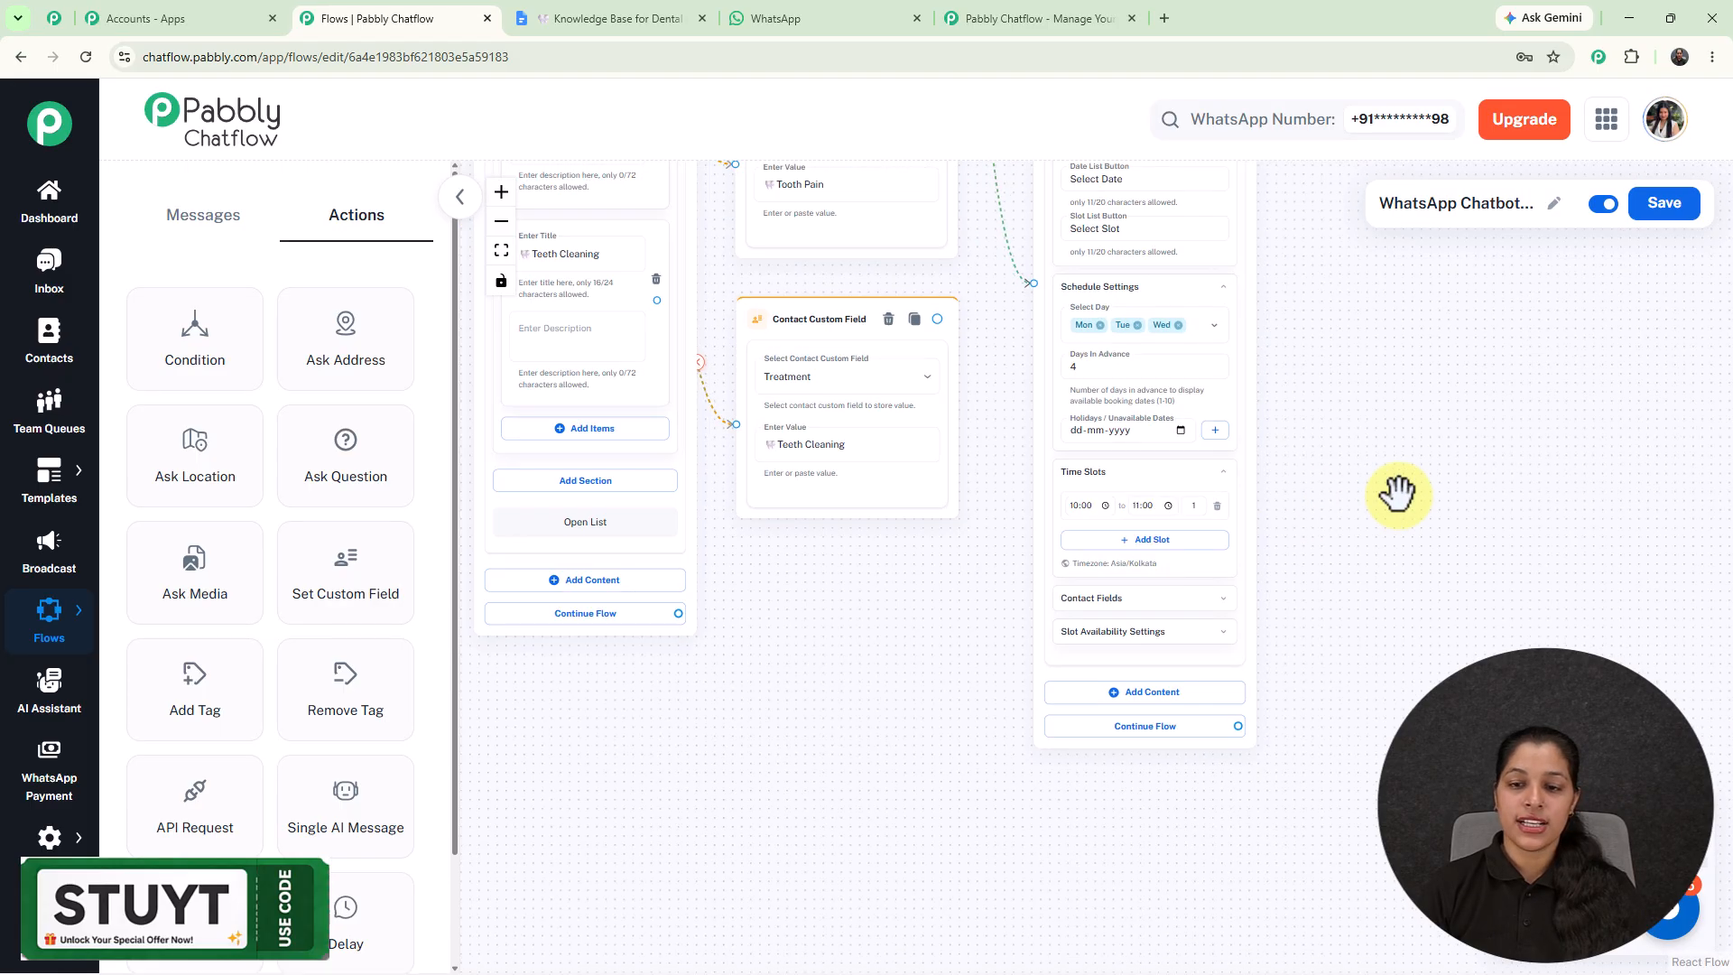
left_click(1179, 600)
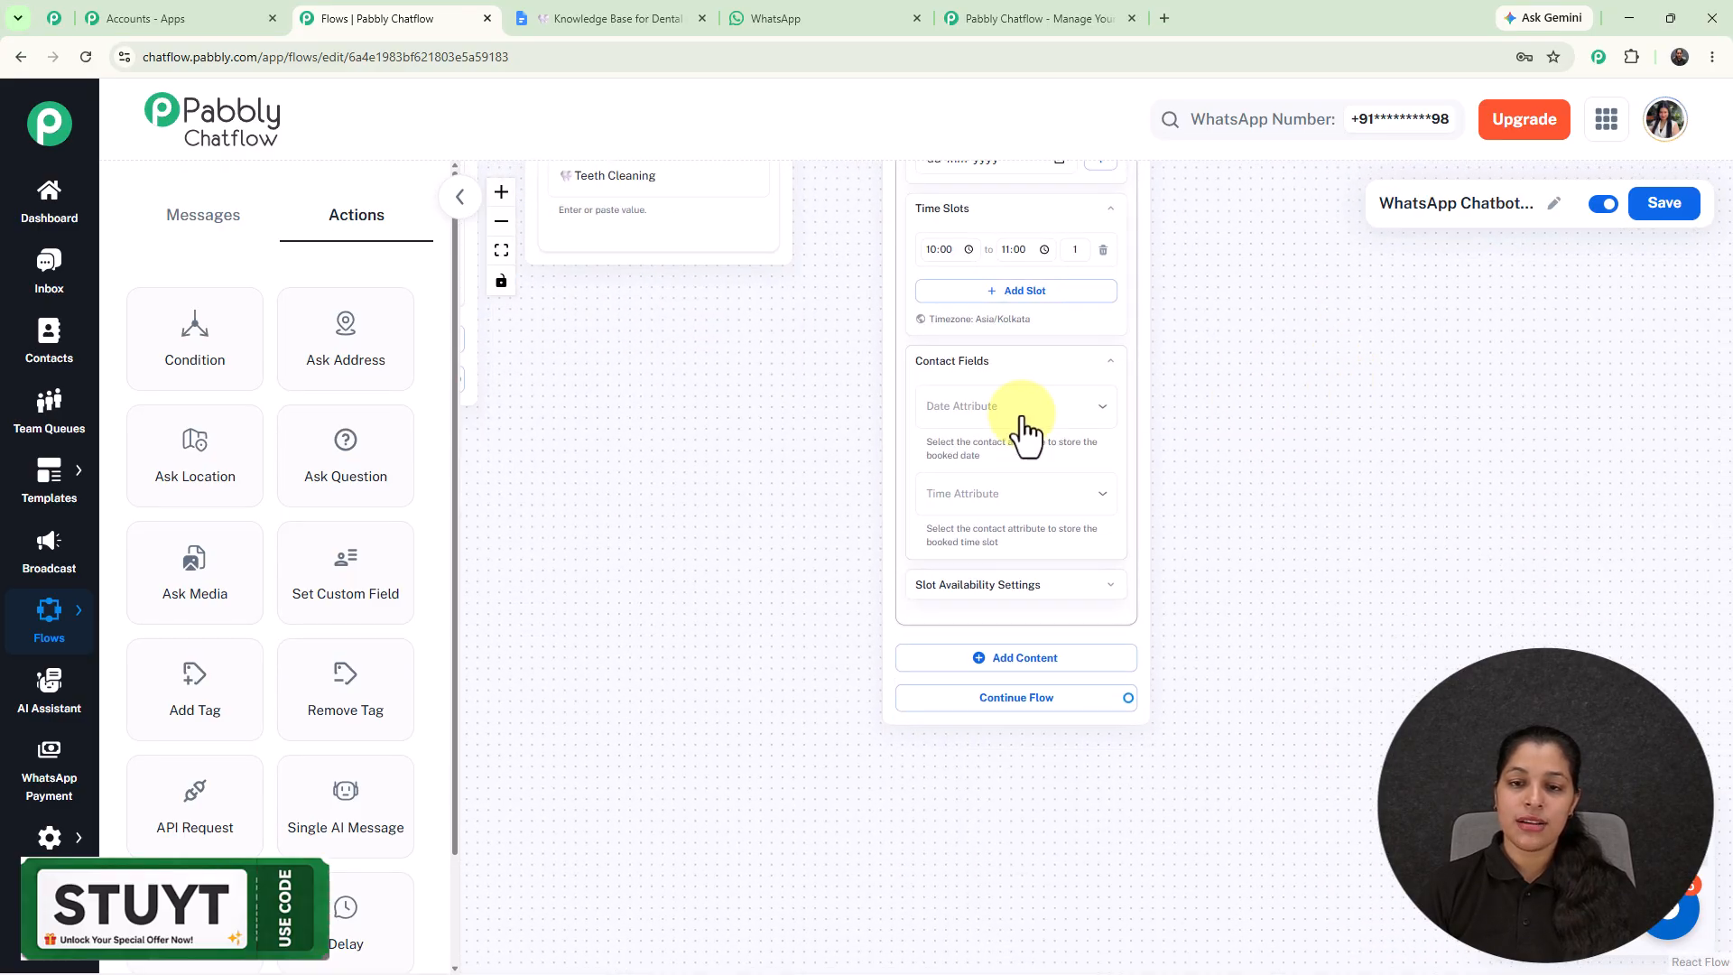
left_click(1022, 418)
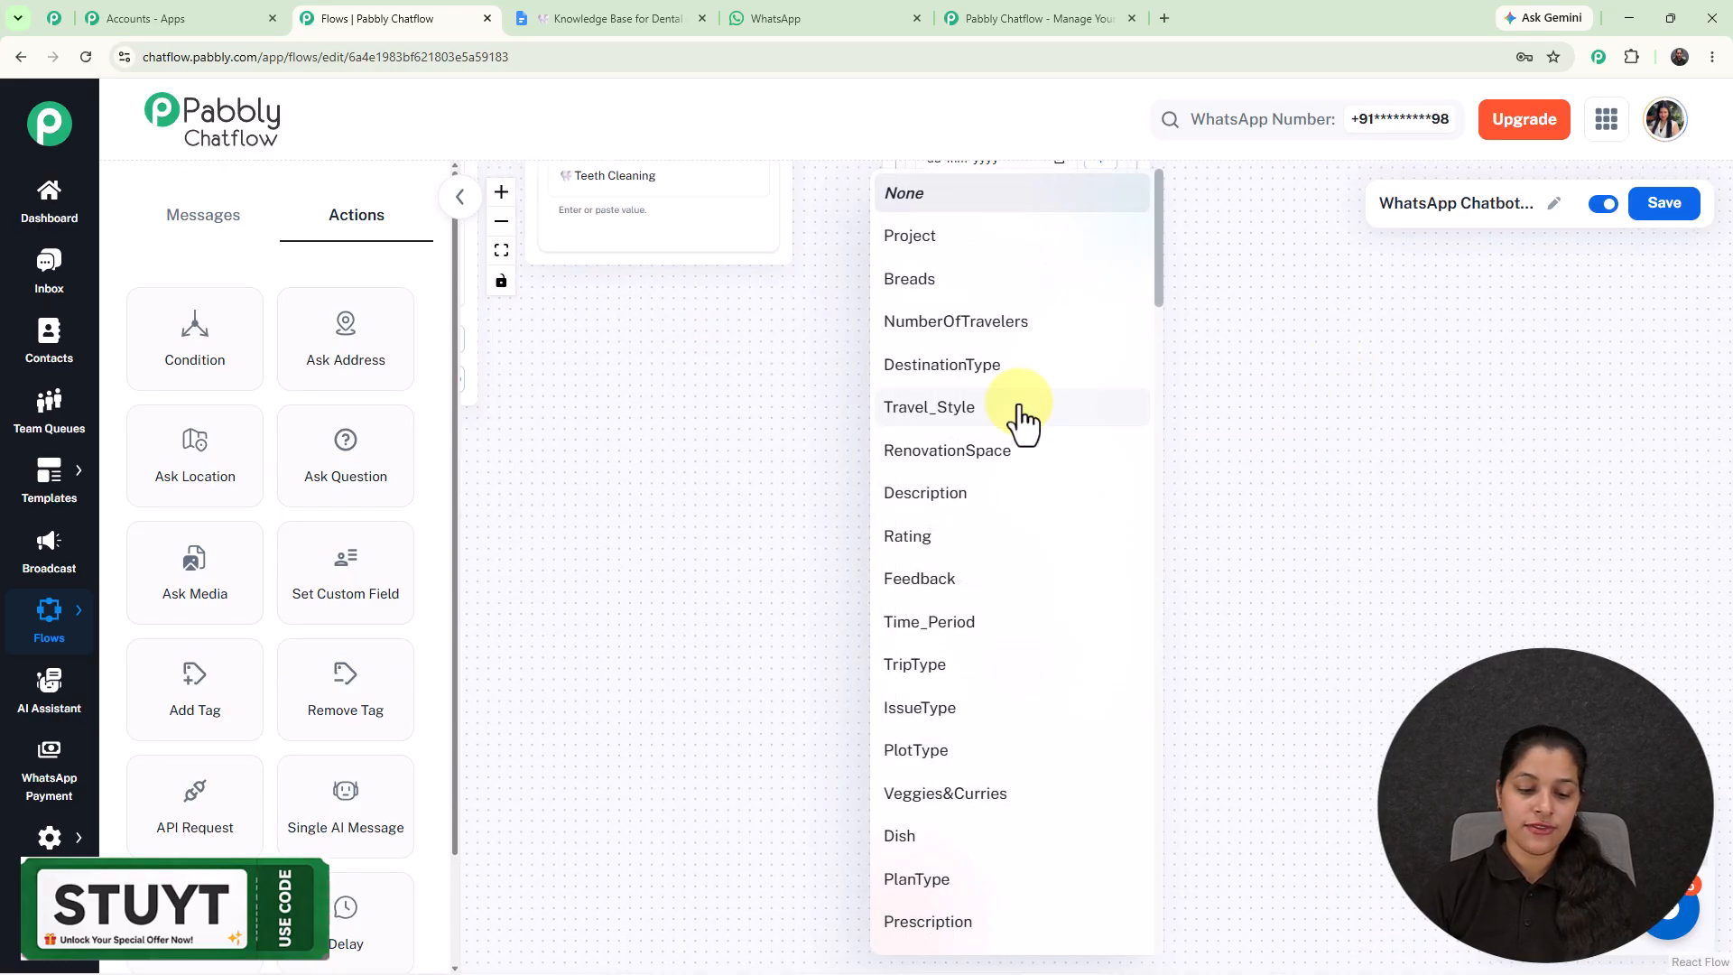
scroll(1021, 418, "down", 10)
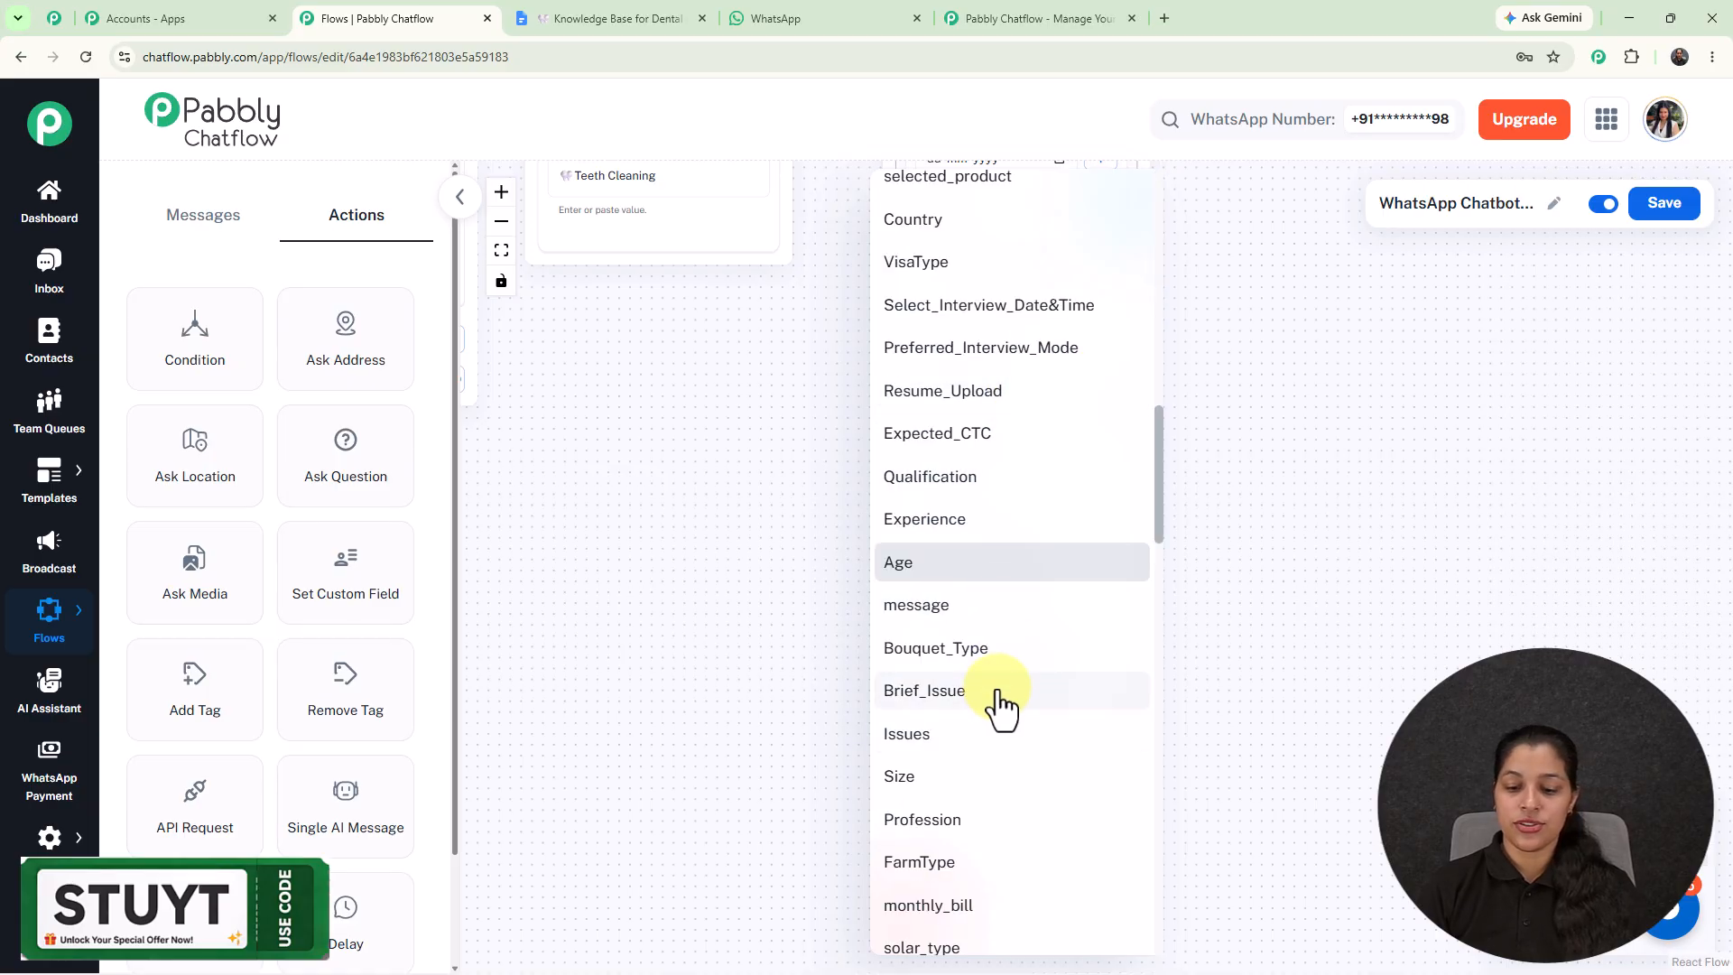
scroll(998, 704, "down", 5)
scroll(998, 704, "down", 5)
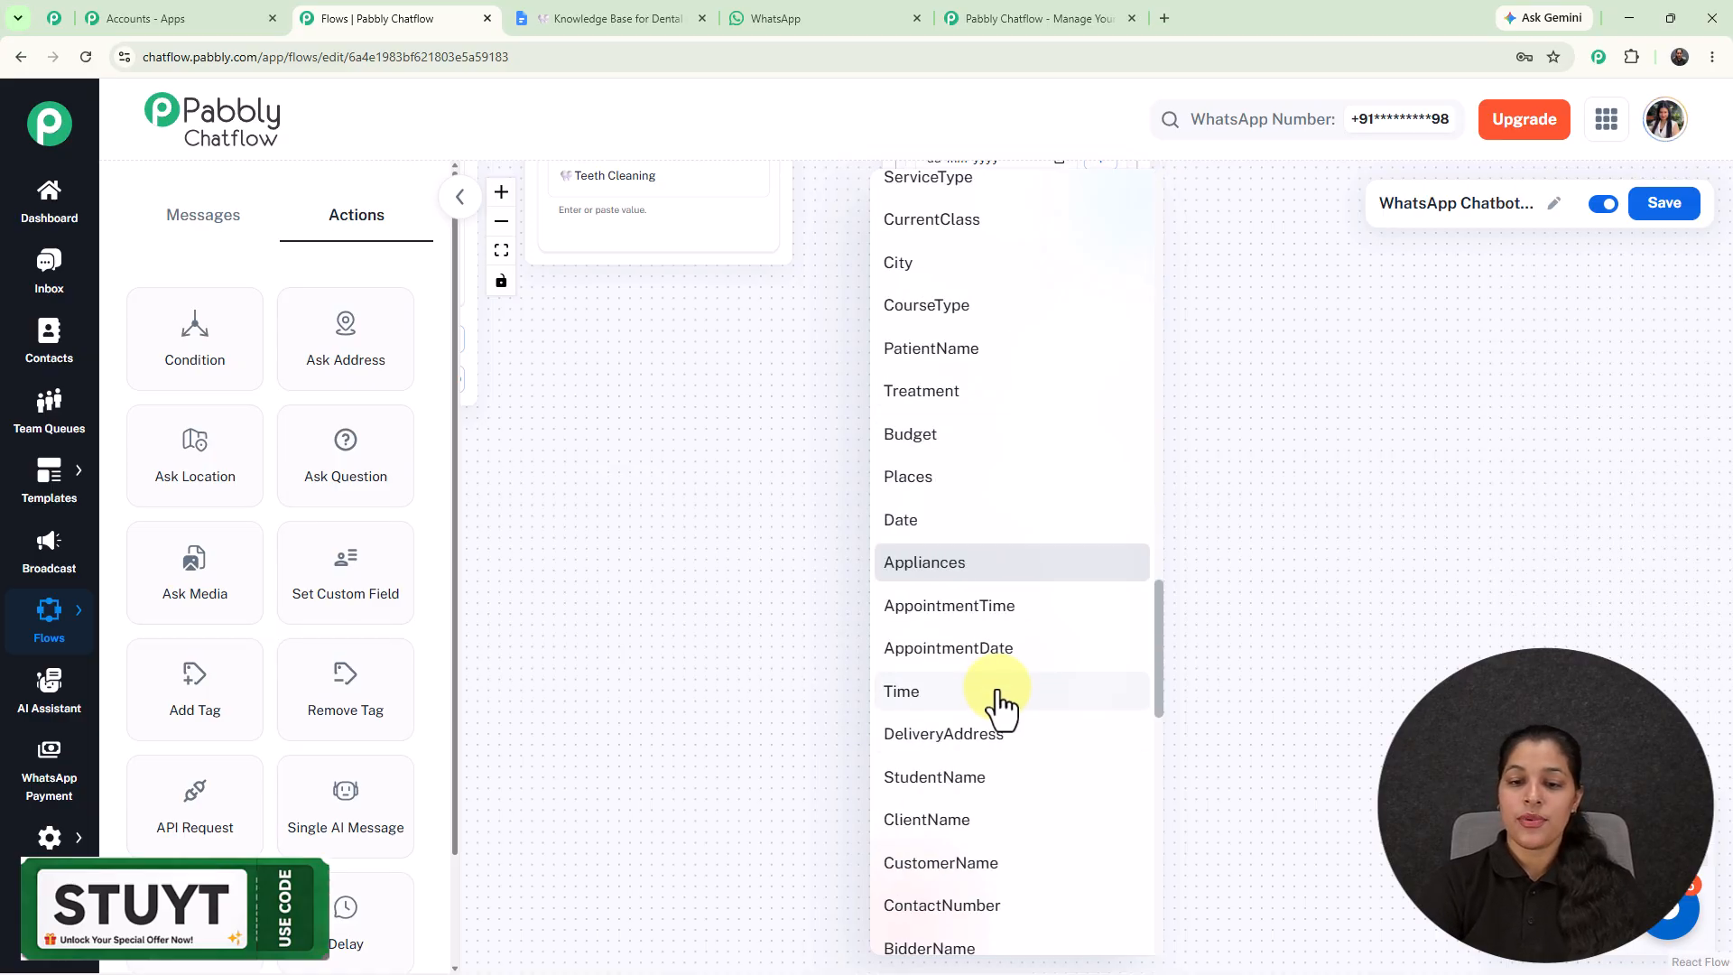
left_click(993, 648)
Choose AppointmentTime as the time attribute for storing the booked time slot.
left_click(997, 498)
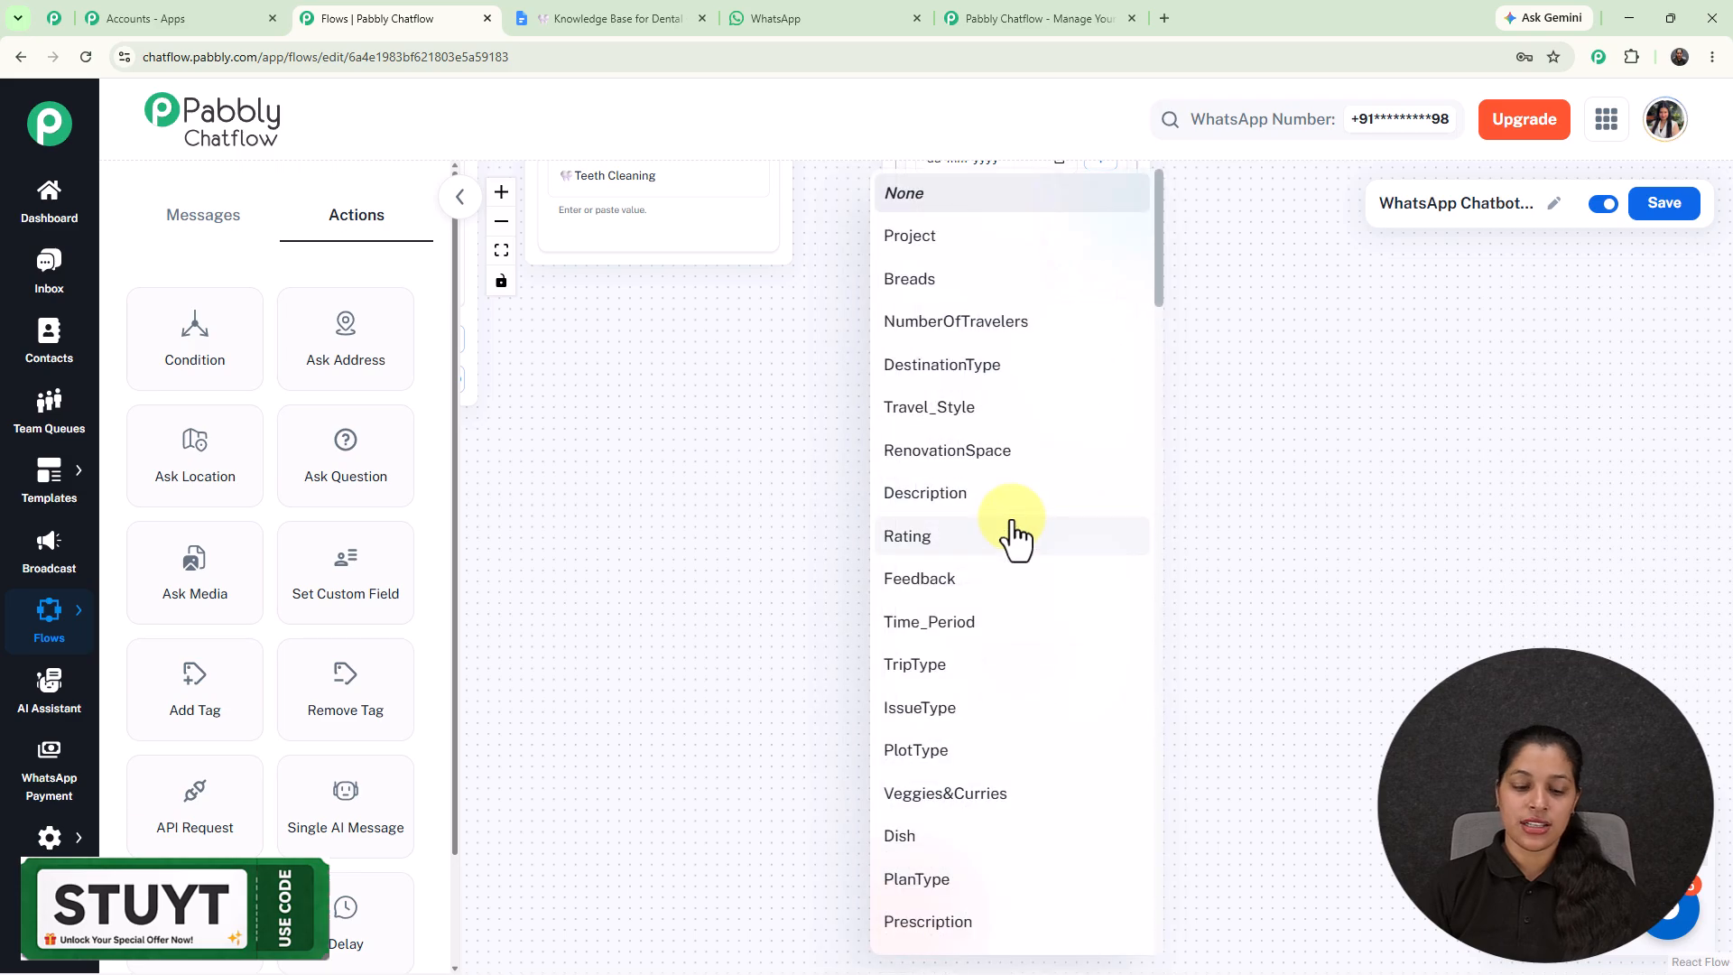
scroll(1013, 533, "down", 15)
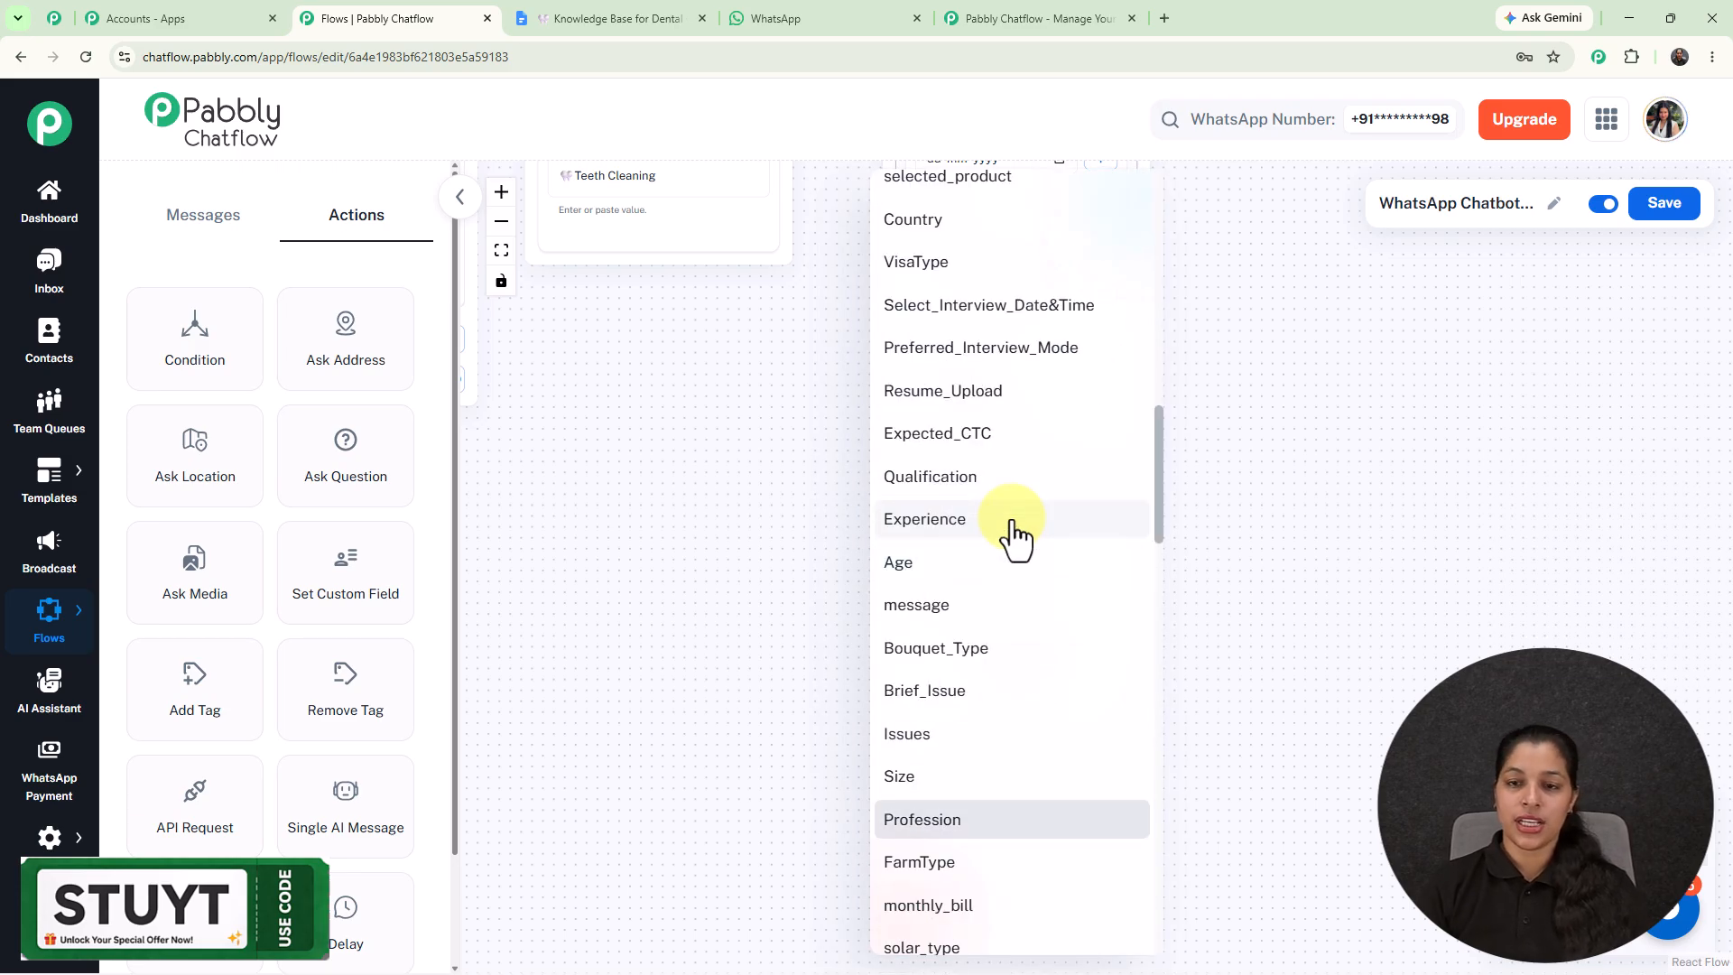
scroll(1012, 533, "down", 6)
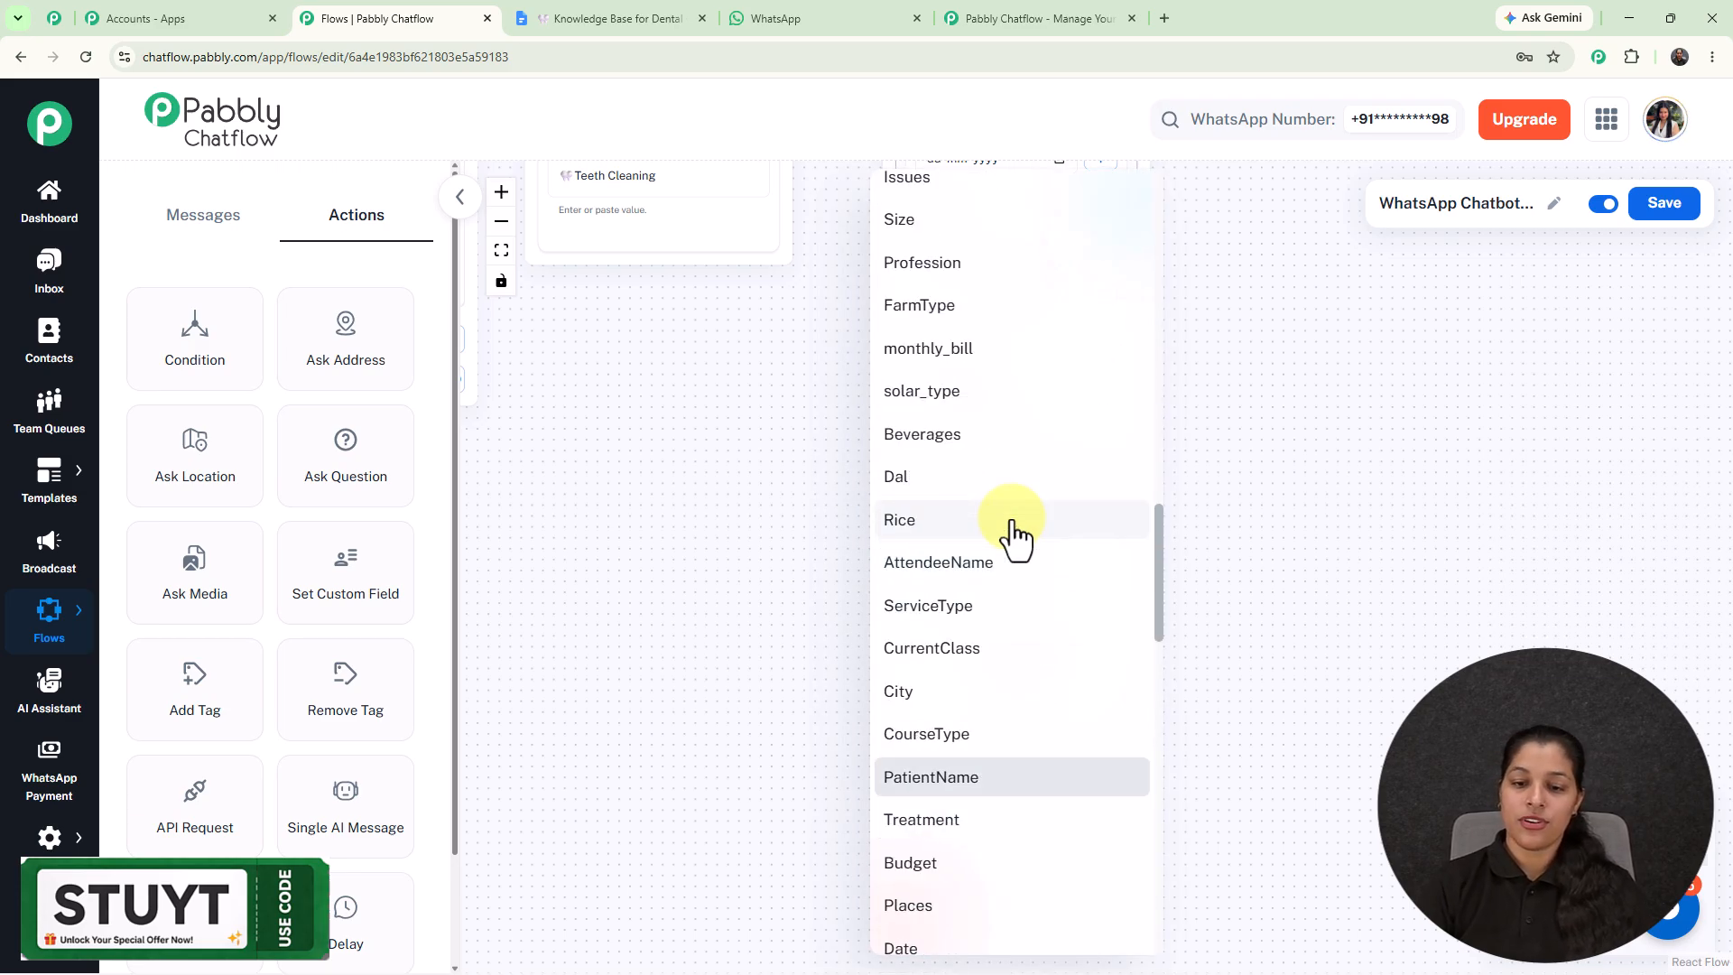
scroll(1012, 532, "down", 5)
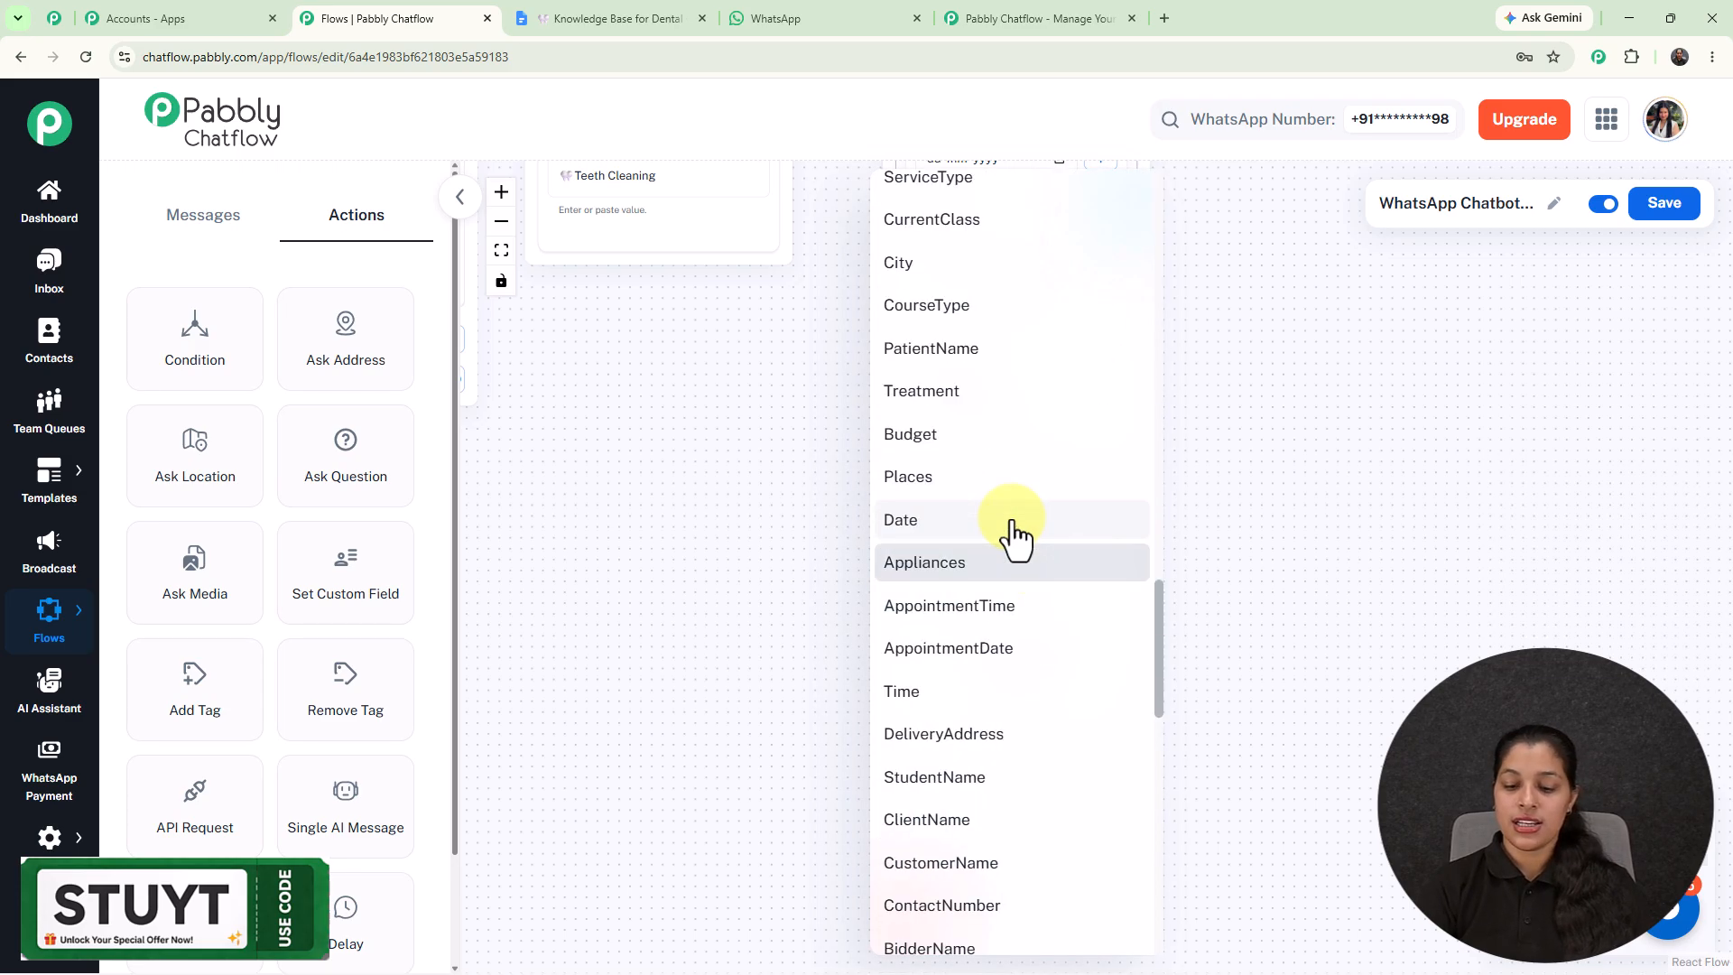
left_click(982, 604)
Connect the Tooth Pain and Teeth Cleaning custom field nodes to the Date and Time node.
scroll(1231, 541, "down", 5)
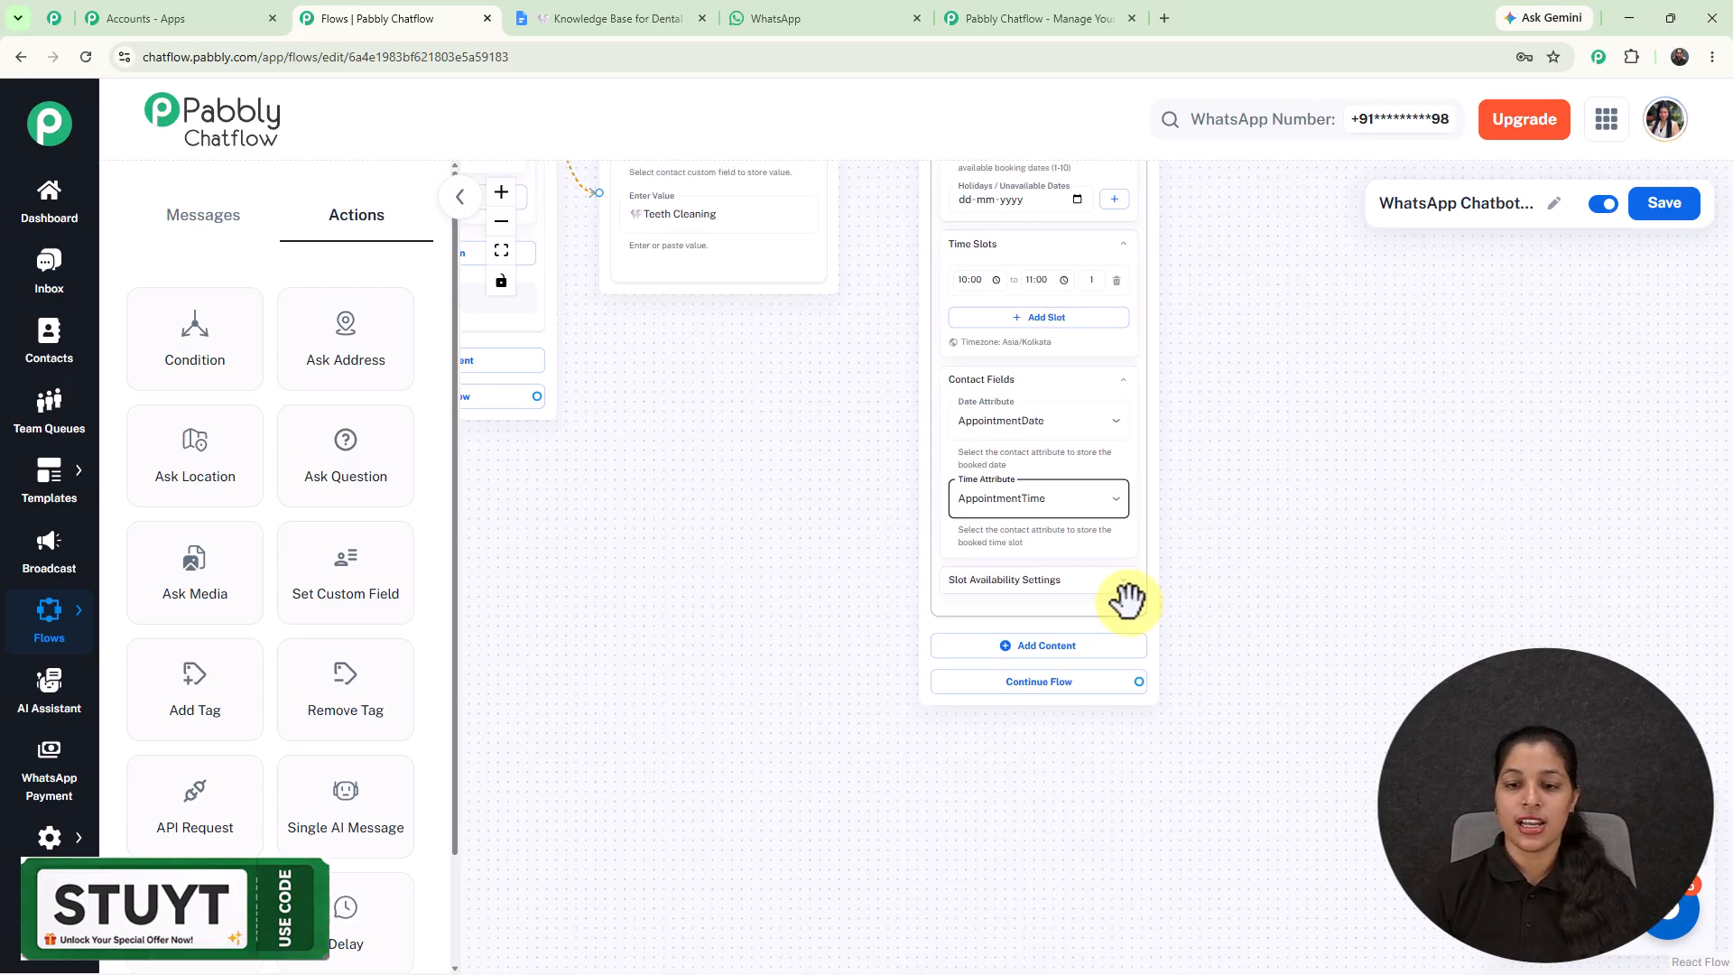
left_click_drag(1095, 590, 1014, 703)
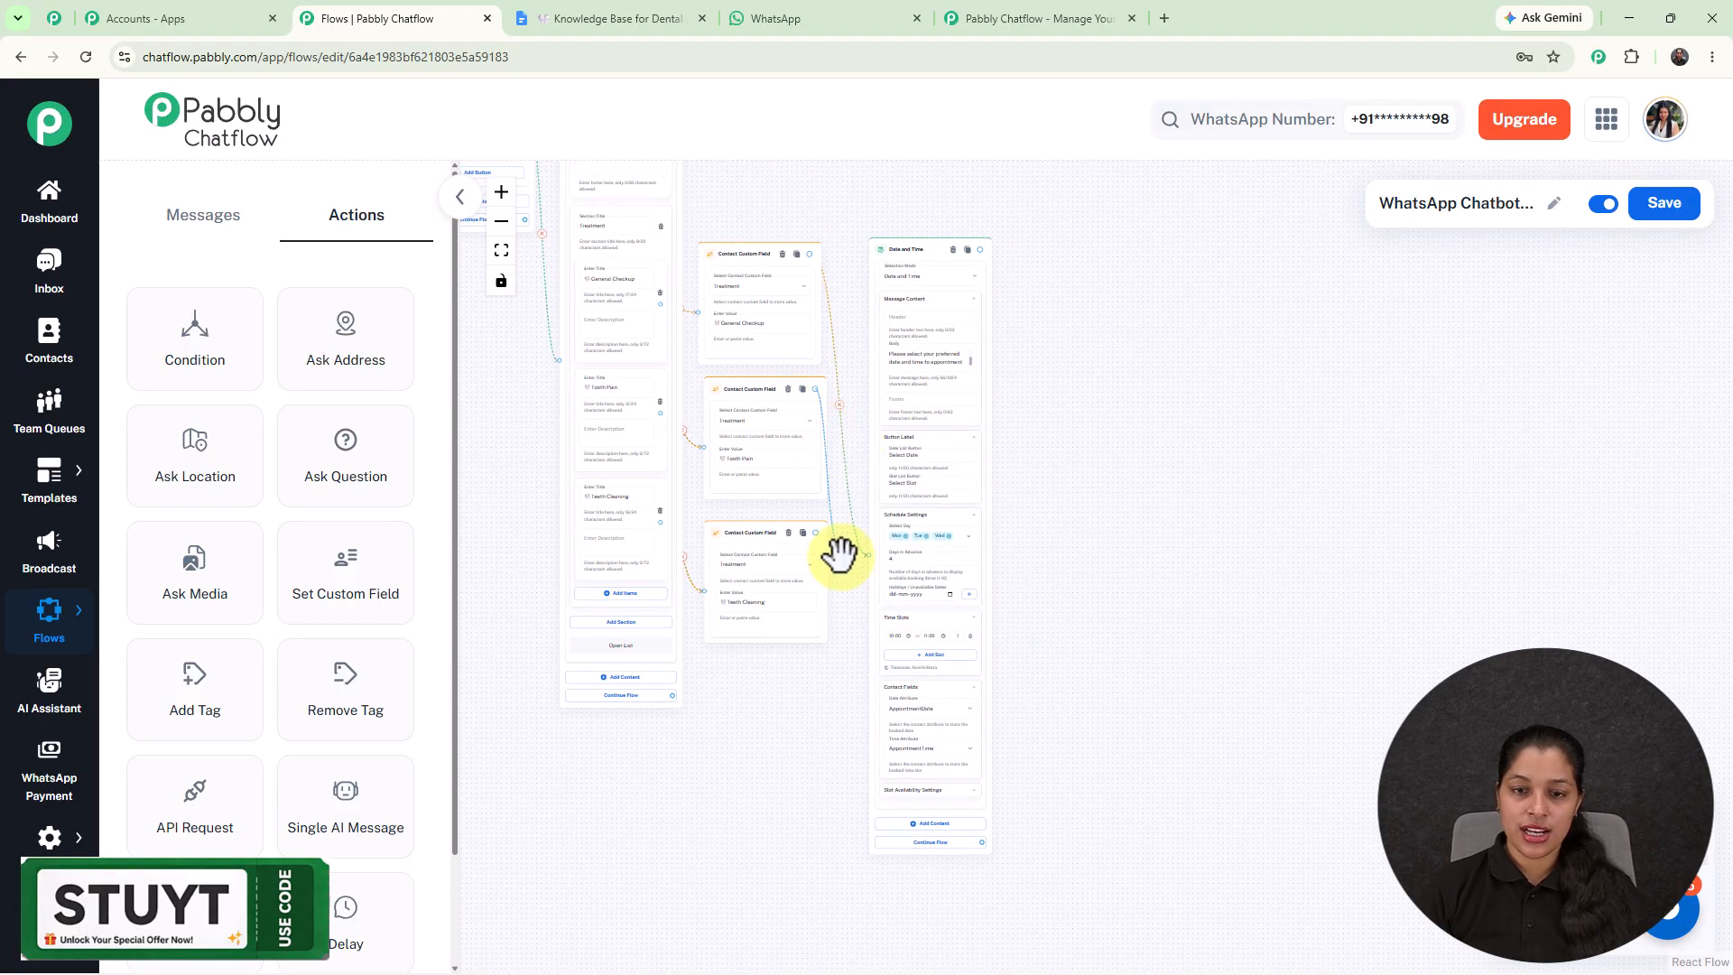
left_click_drag(836, 549, 921, 686)
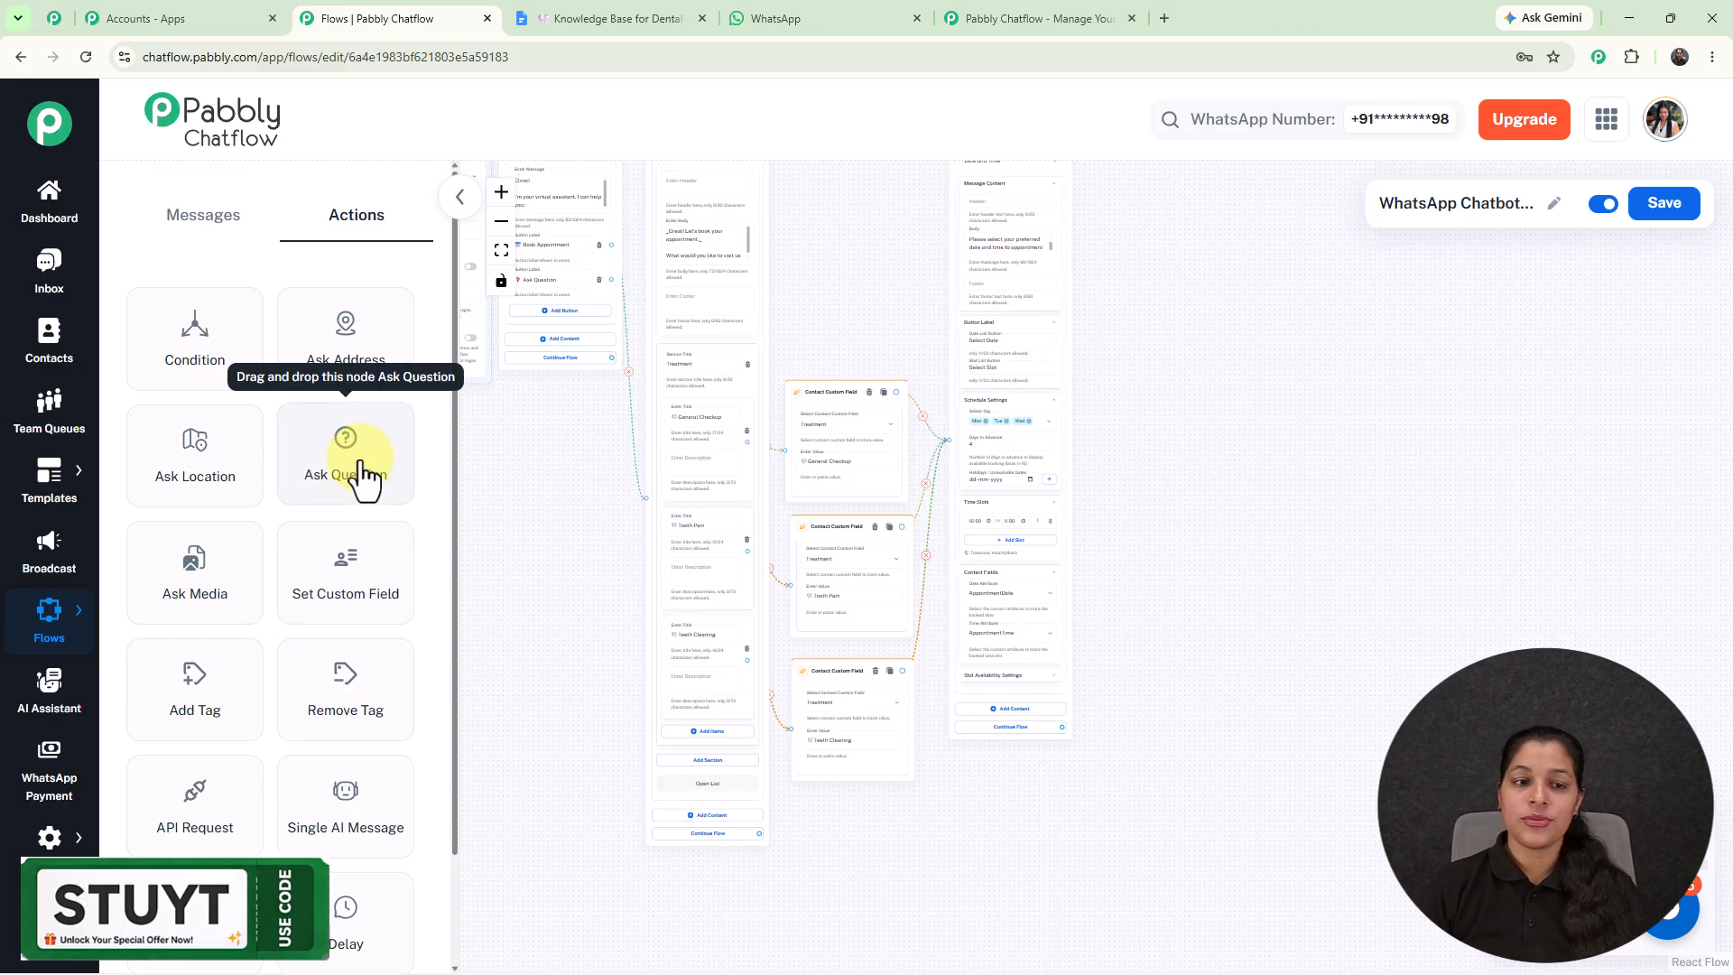
Add an Ask Question node linked from the Date and Time node, with the message "Almost done😊 Please share your full name.".
left_click_drag(361, 465, 1113, 359)
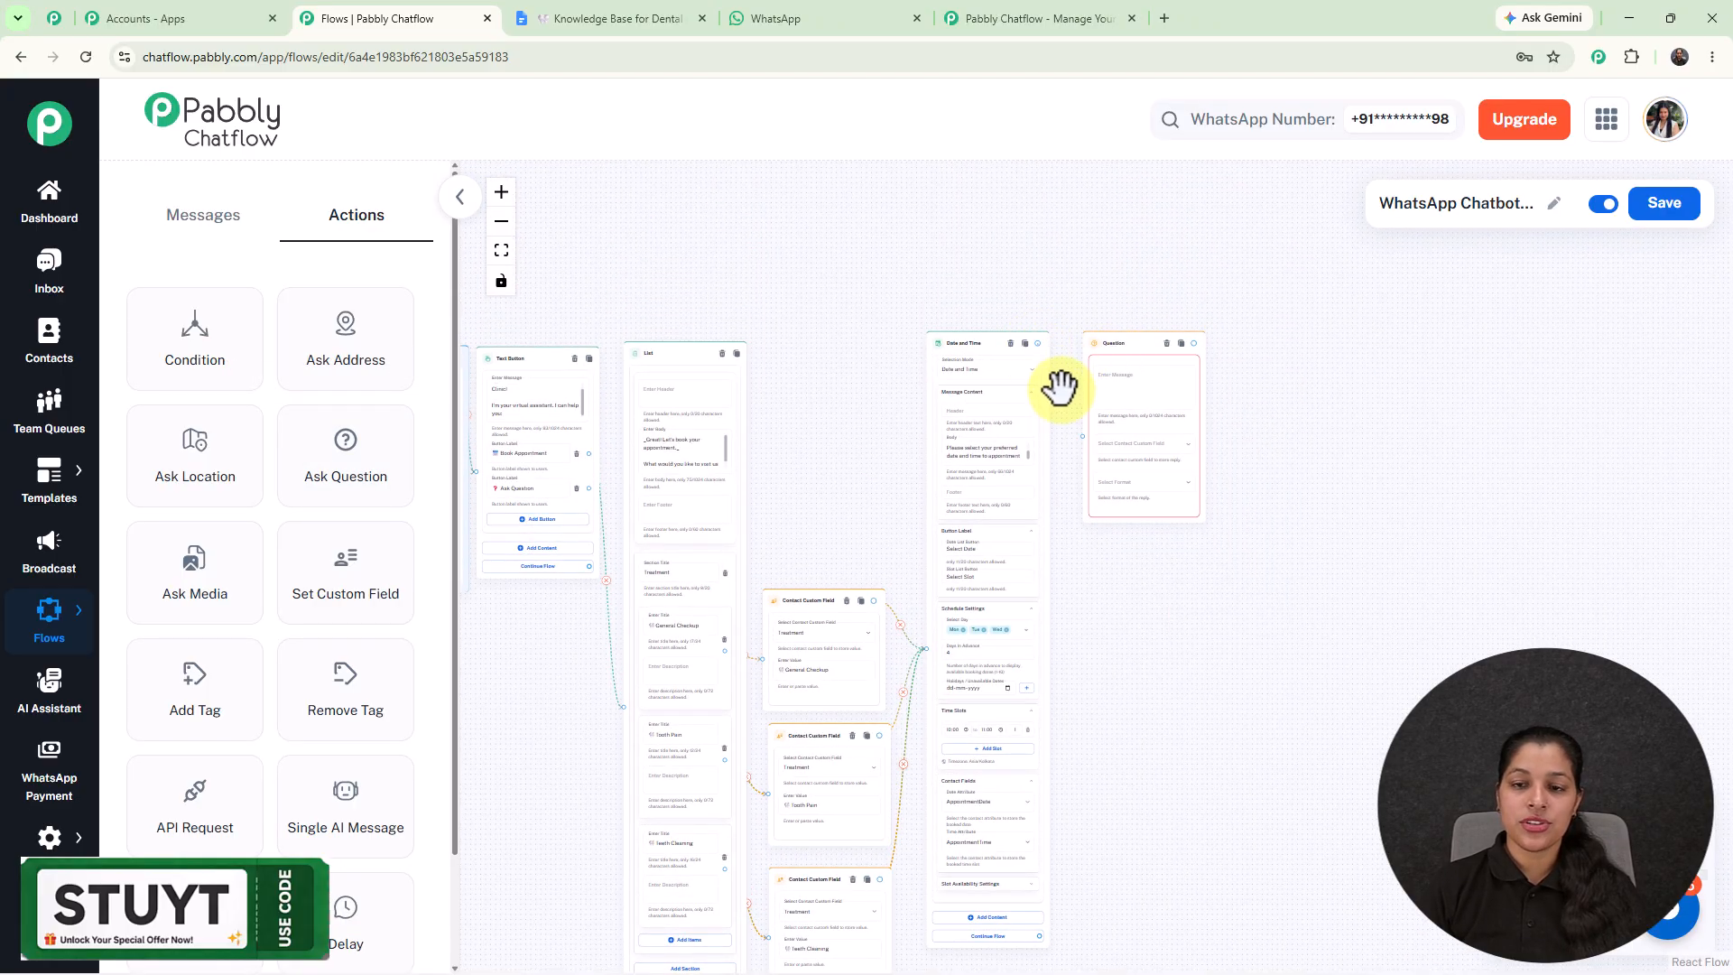
scroll(1141, 386, "up", 3)
left_click(1141, 386)
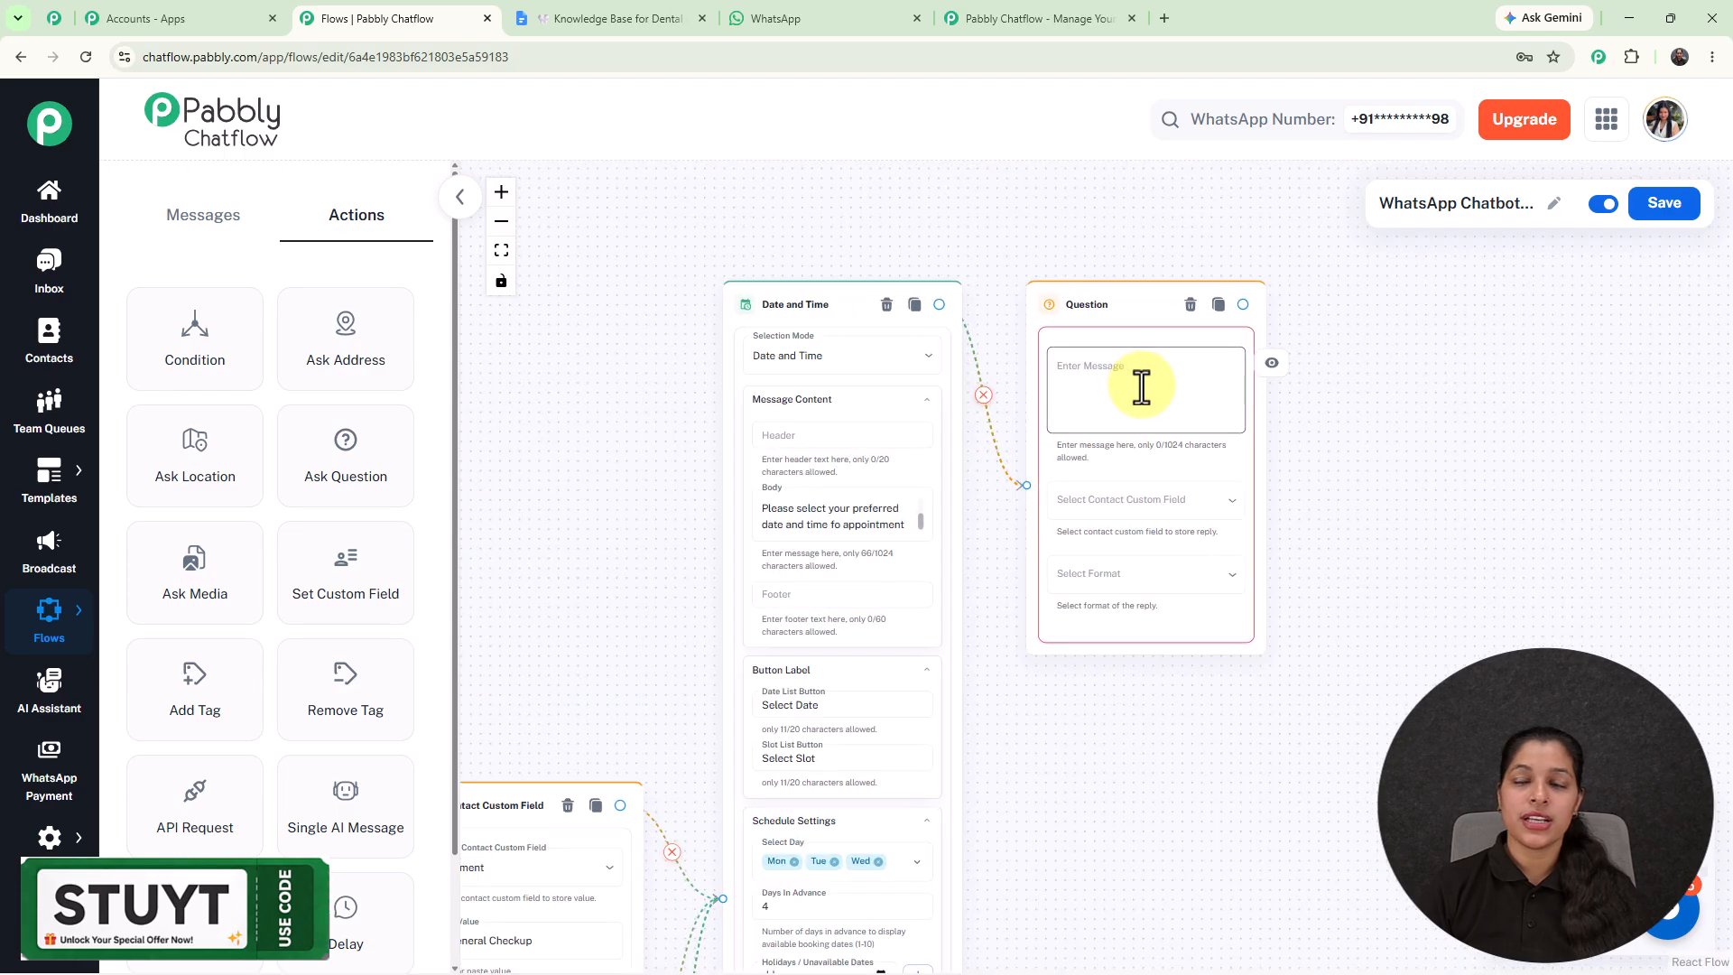
scroll(1142, 387, "up", 2)
type("Almost done😊  Please share your full name.")
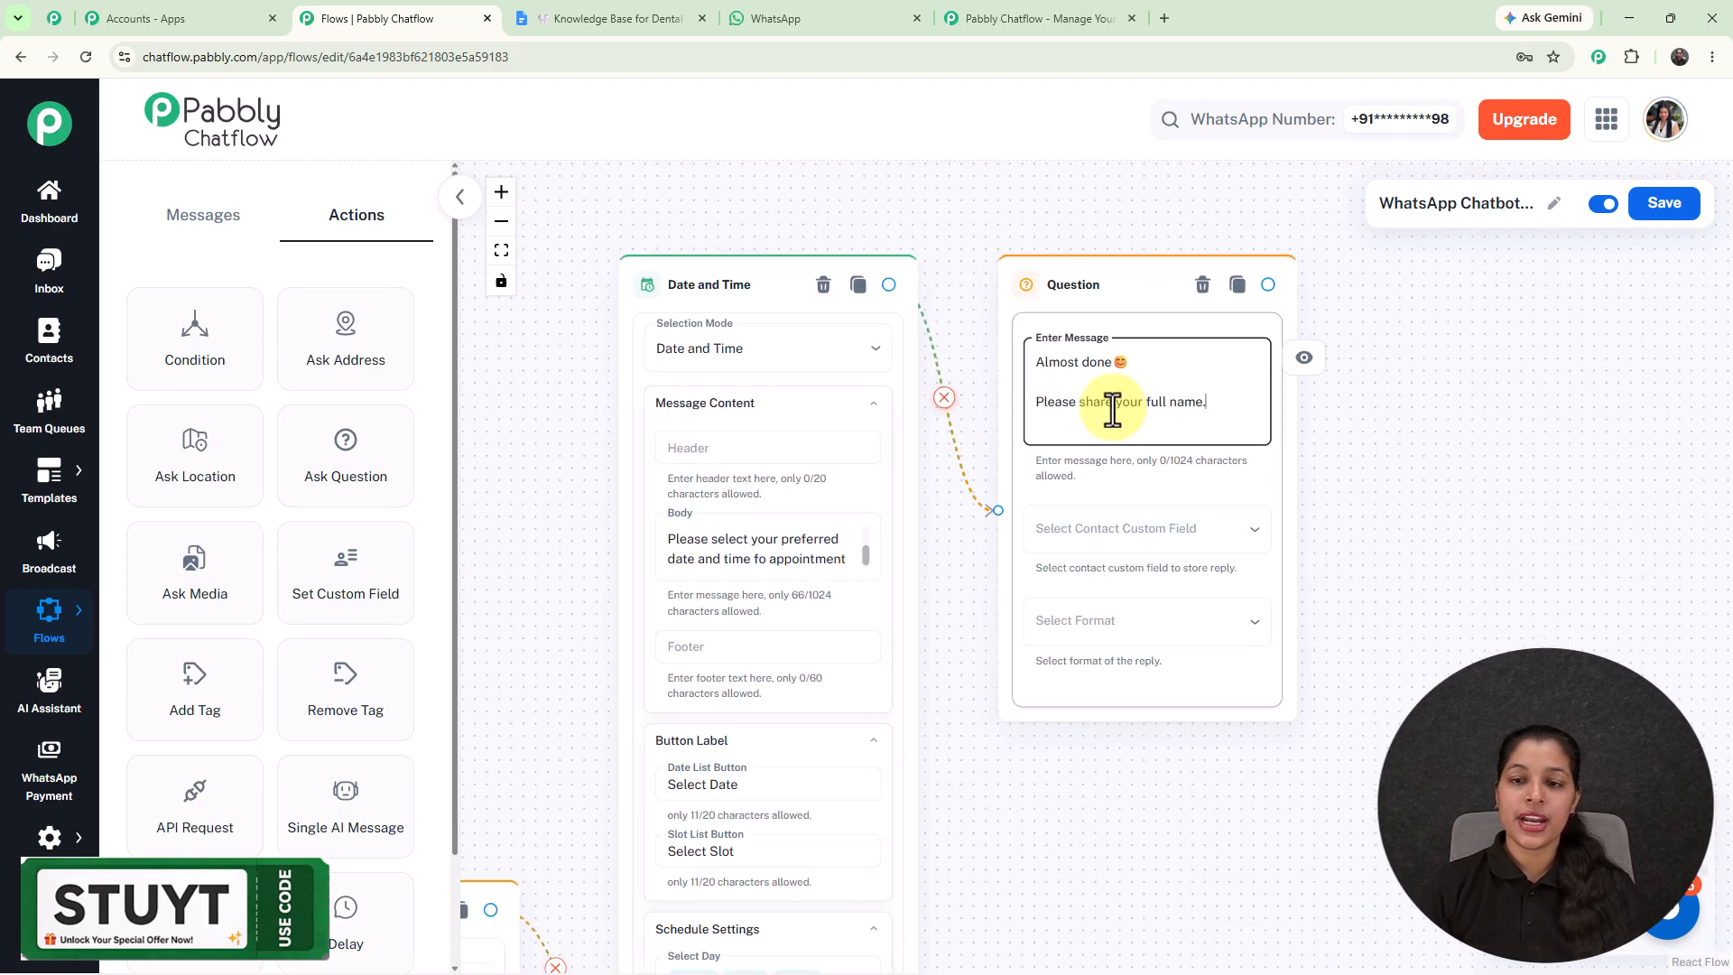
Store the question's reply in the FullName contact custom field and set the reply format to Any.
left_click(1148, 552)
left_click(1151, 558)
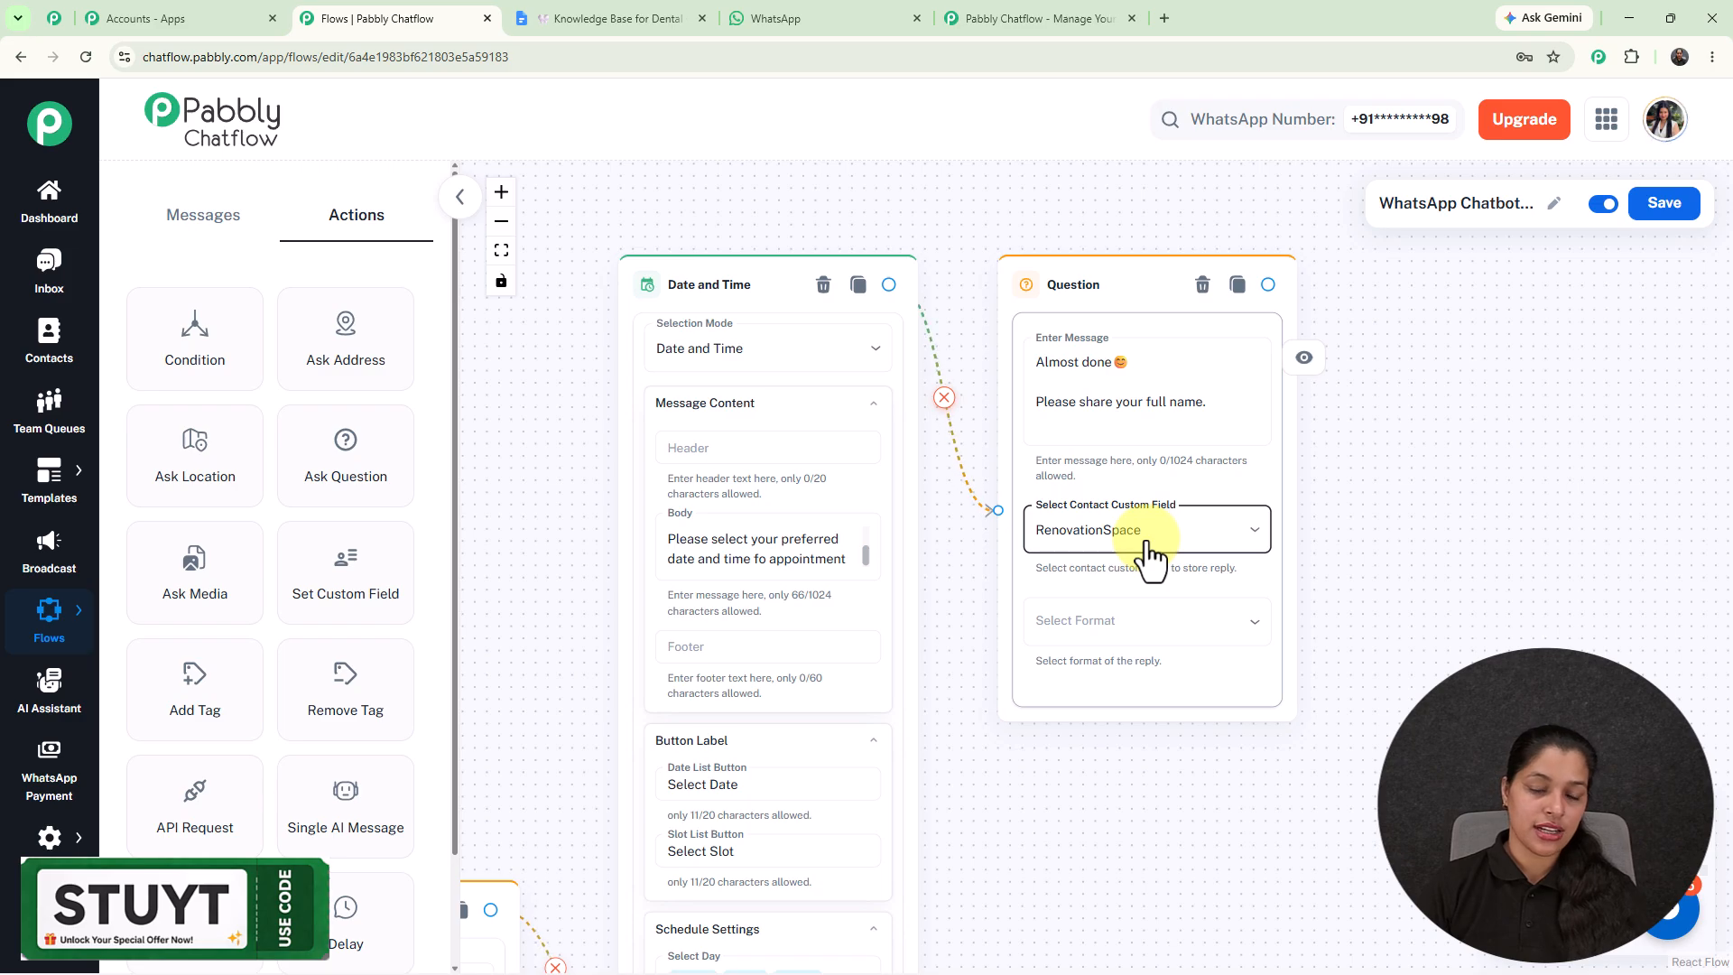
left_click(1149, 552)
scroll(1149, 559, "down", 5)
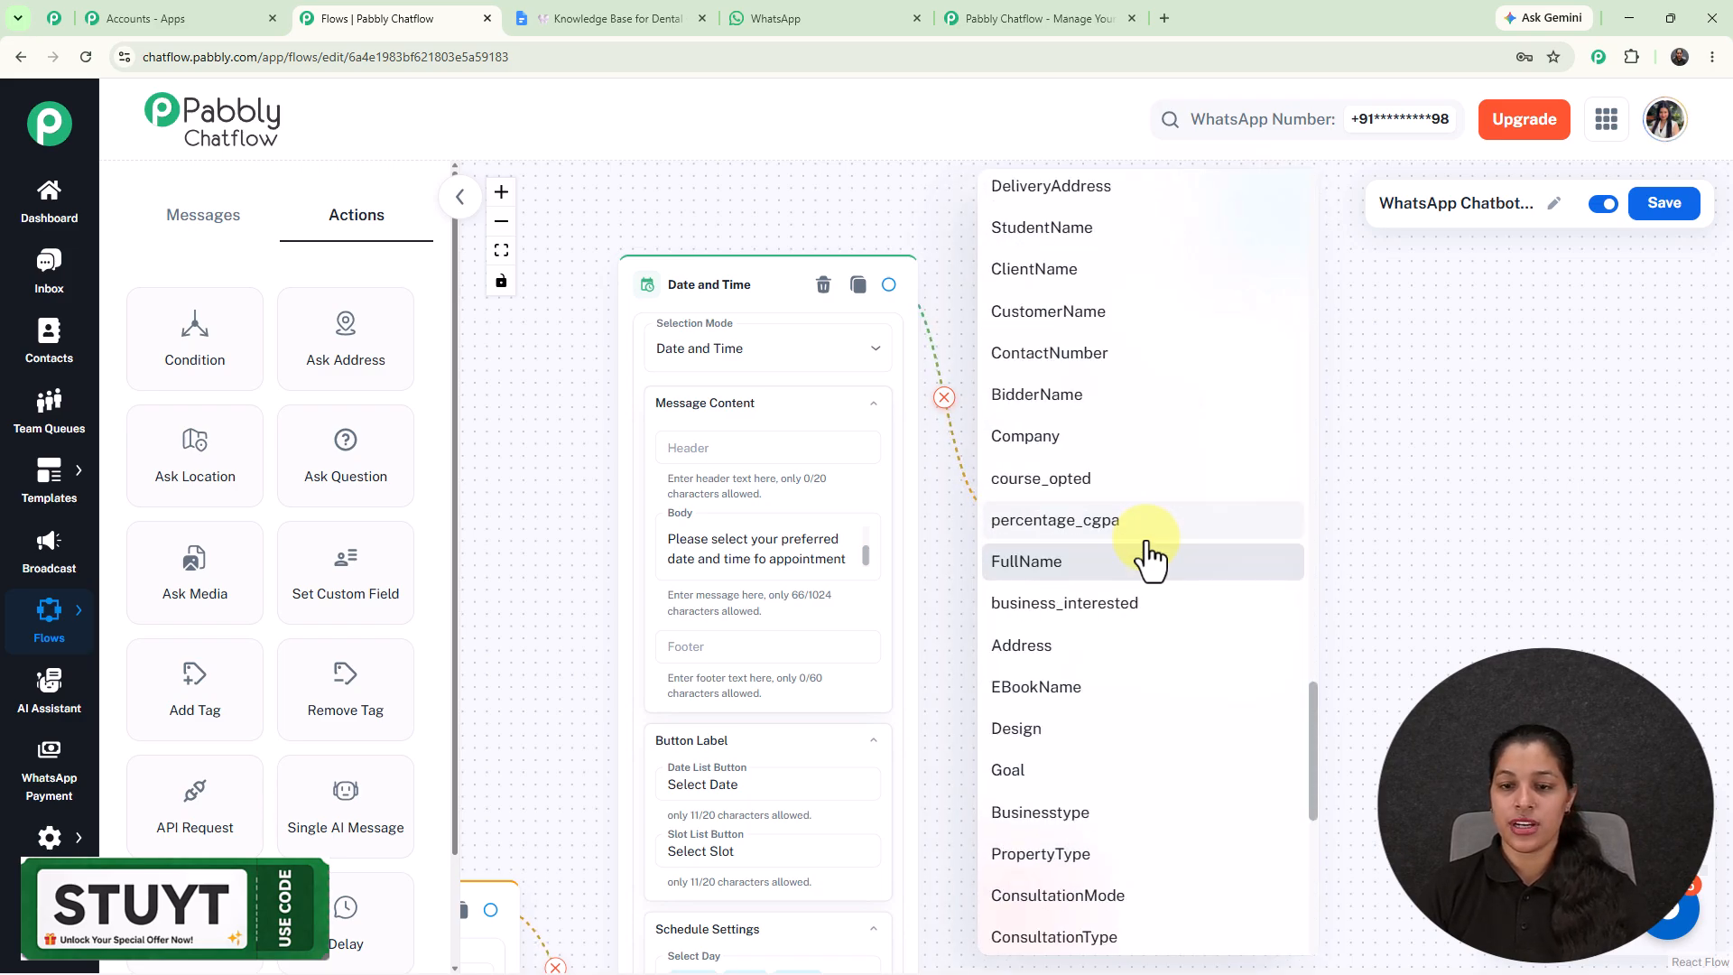
left_click(1119, 561)
left_click(1113, 623)
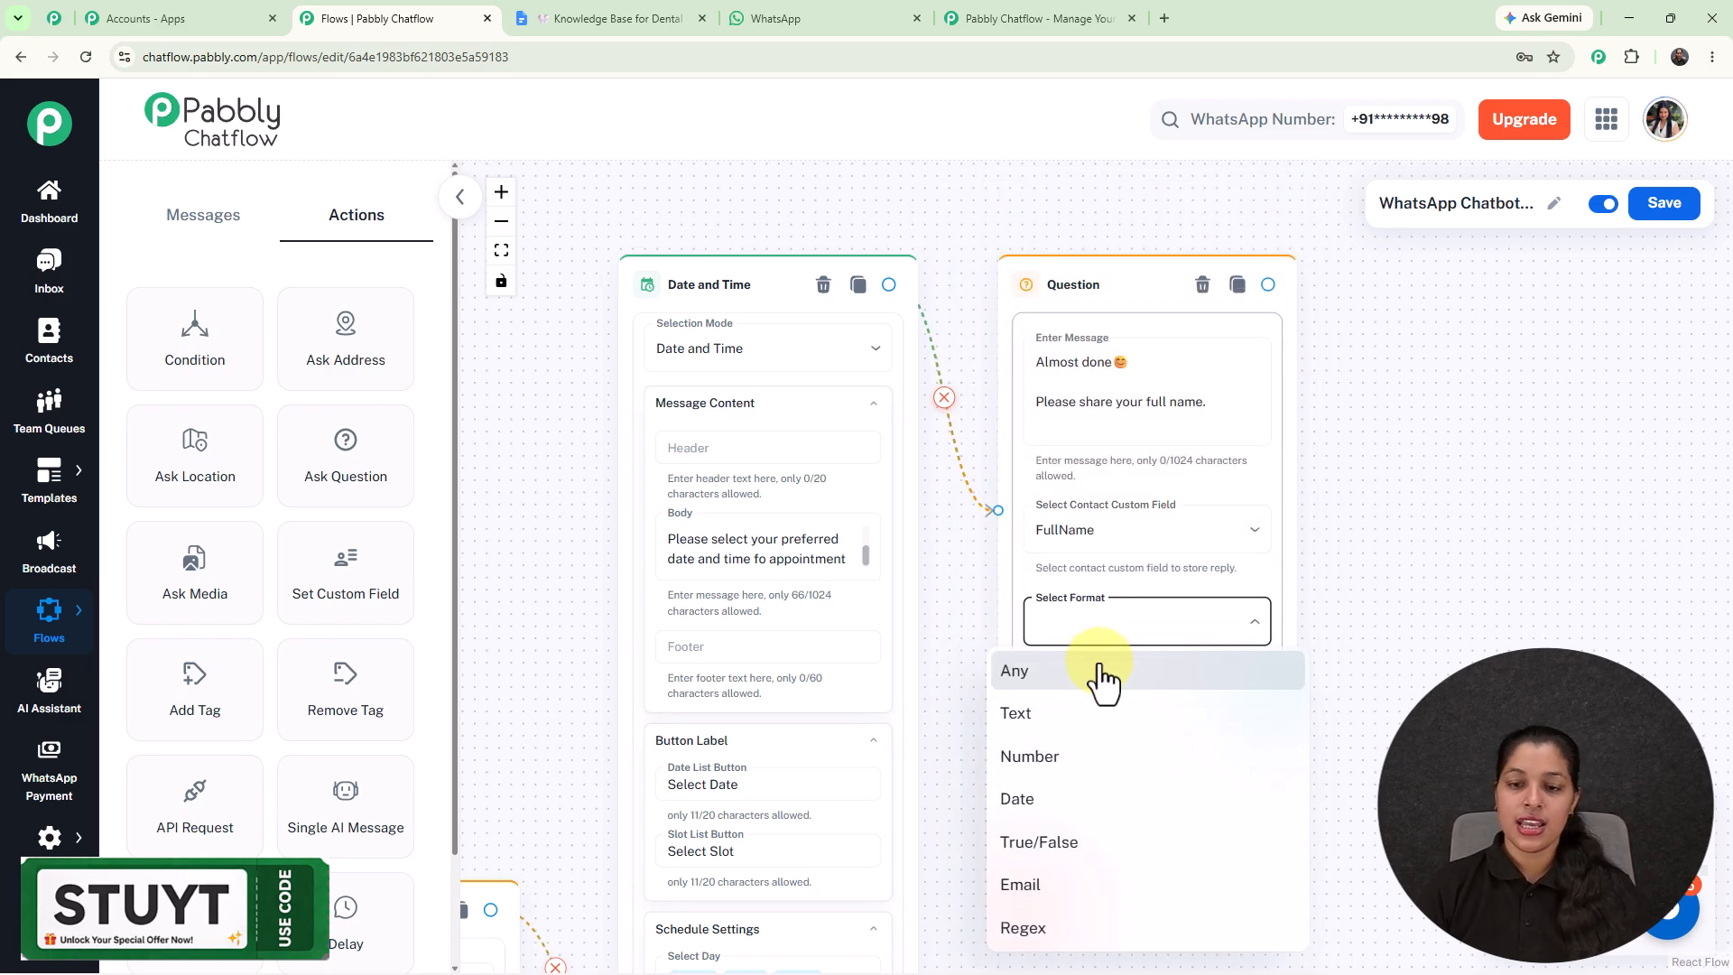
left_click(1087, 669)
scroll(1298, 600, "down", 1)
scroll(1155, 437, "up", 3)
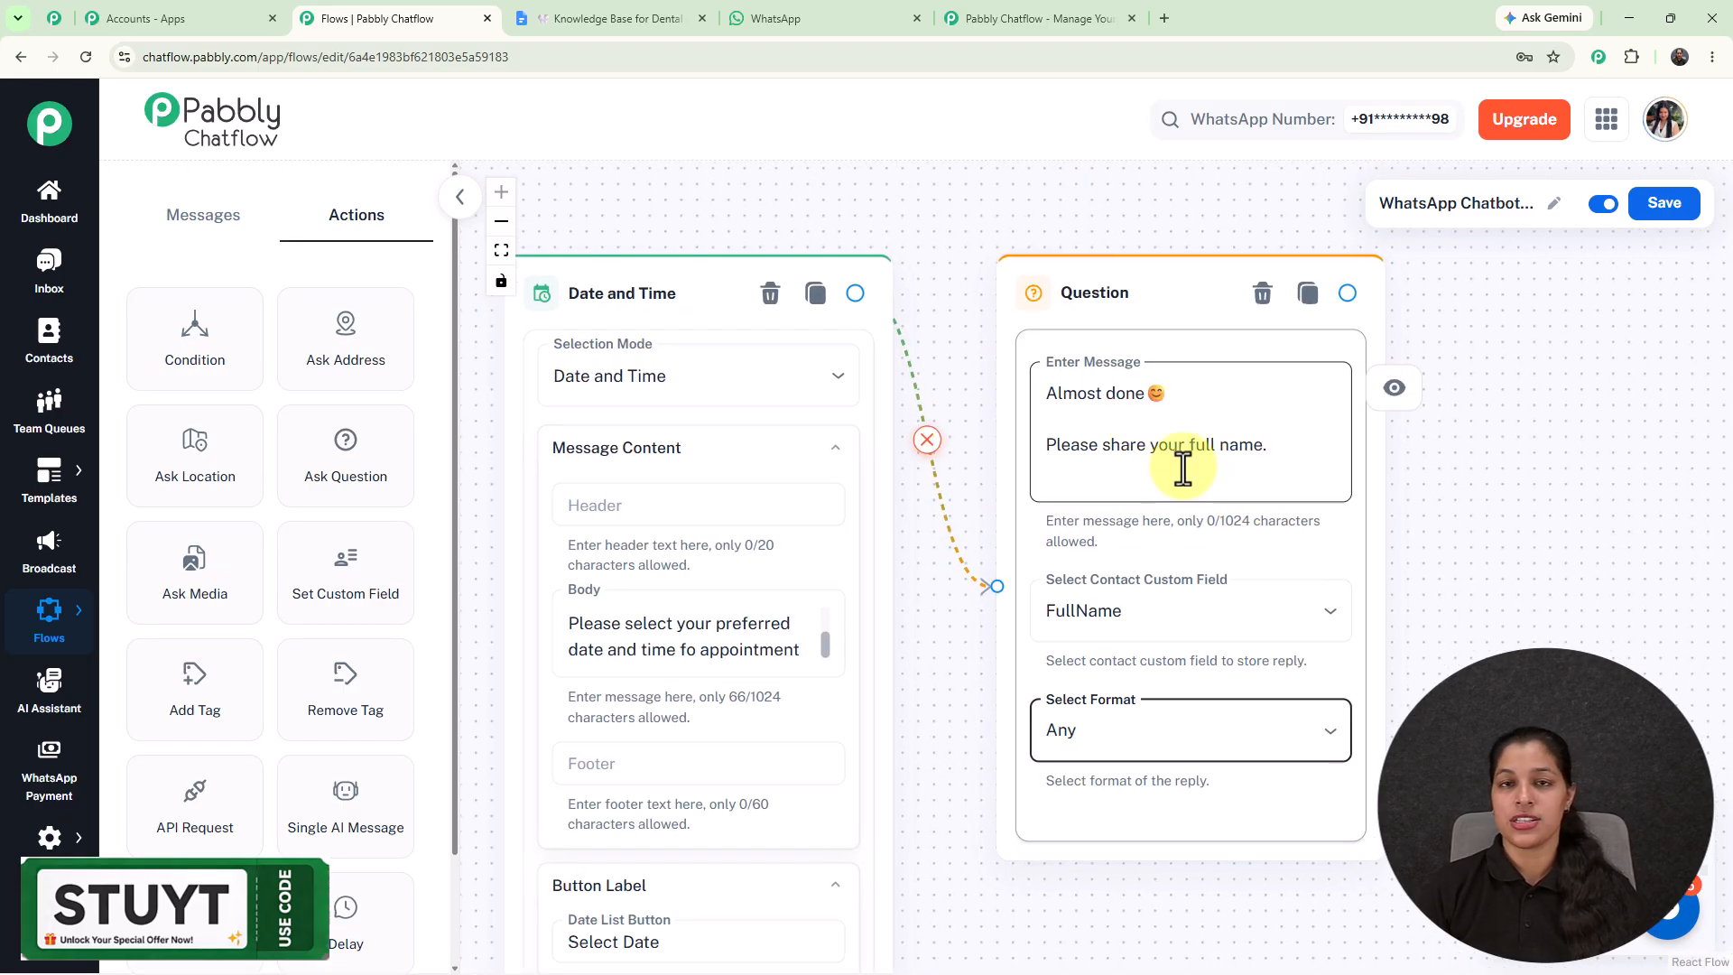
scroll(1182, 466, "down", 3)
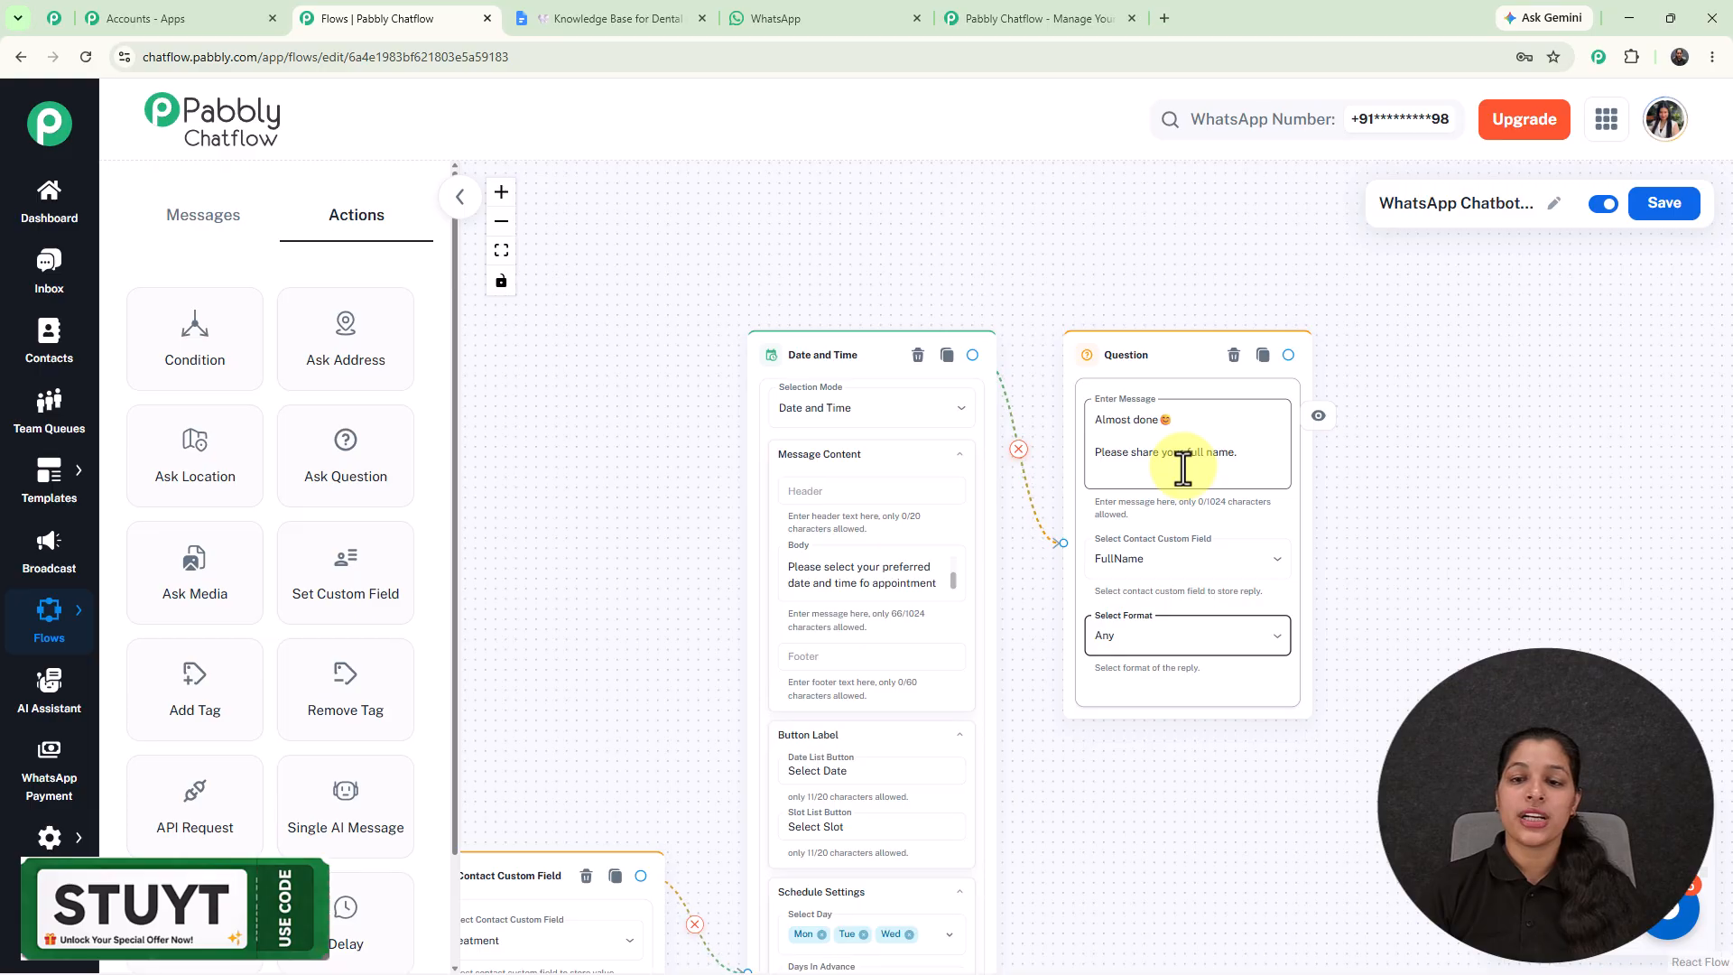
scroll(1182, 467, "down", 2)
left_click_drag(720, 433, 975, 341)
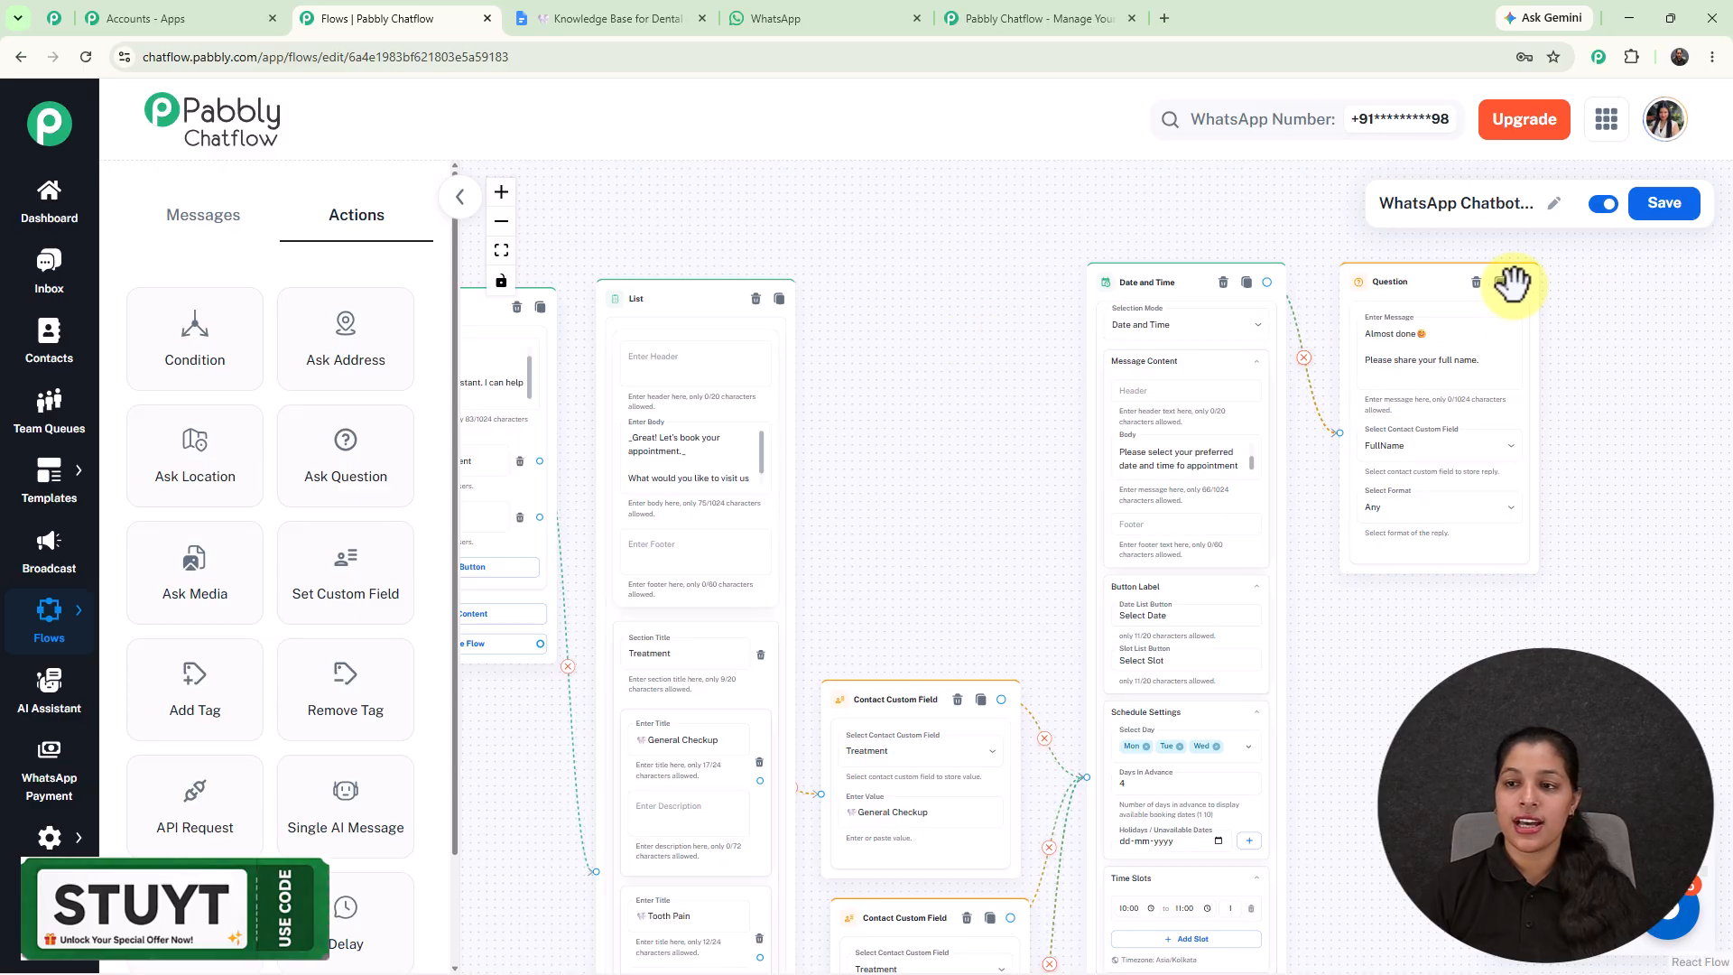
Add a Text Button message linked from the Question node, reading "*Thank You $FullName😊* ✅ _Your appointment has been booked successfully!_".
left_click_drag(1519, 281, 1632, 354)
scroll(1639, 389, "up", 5)
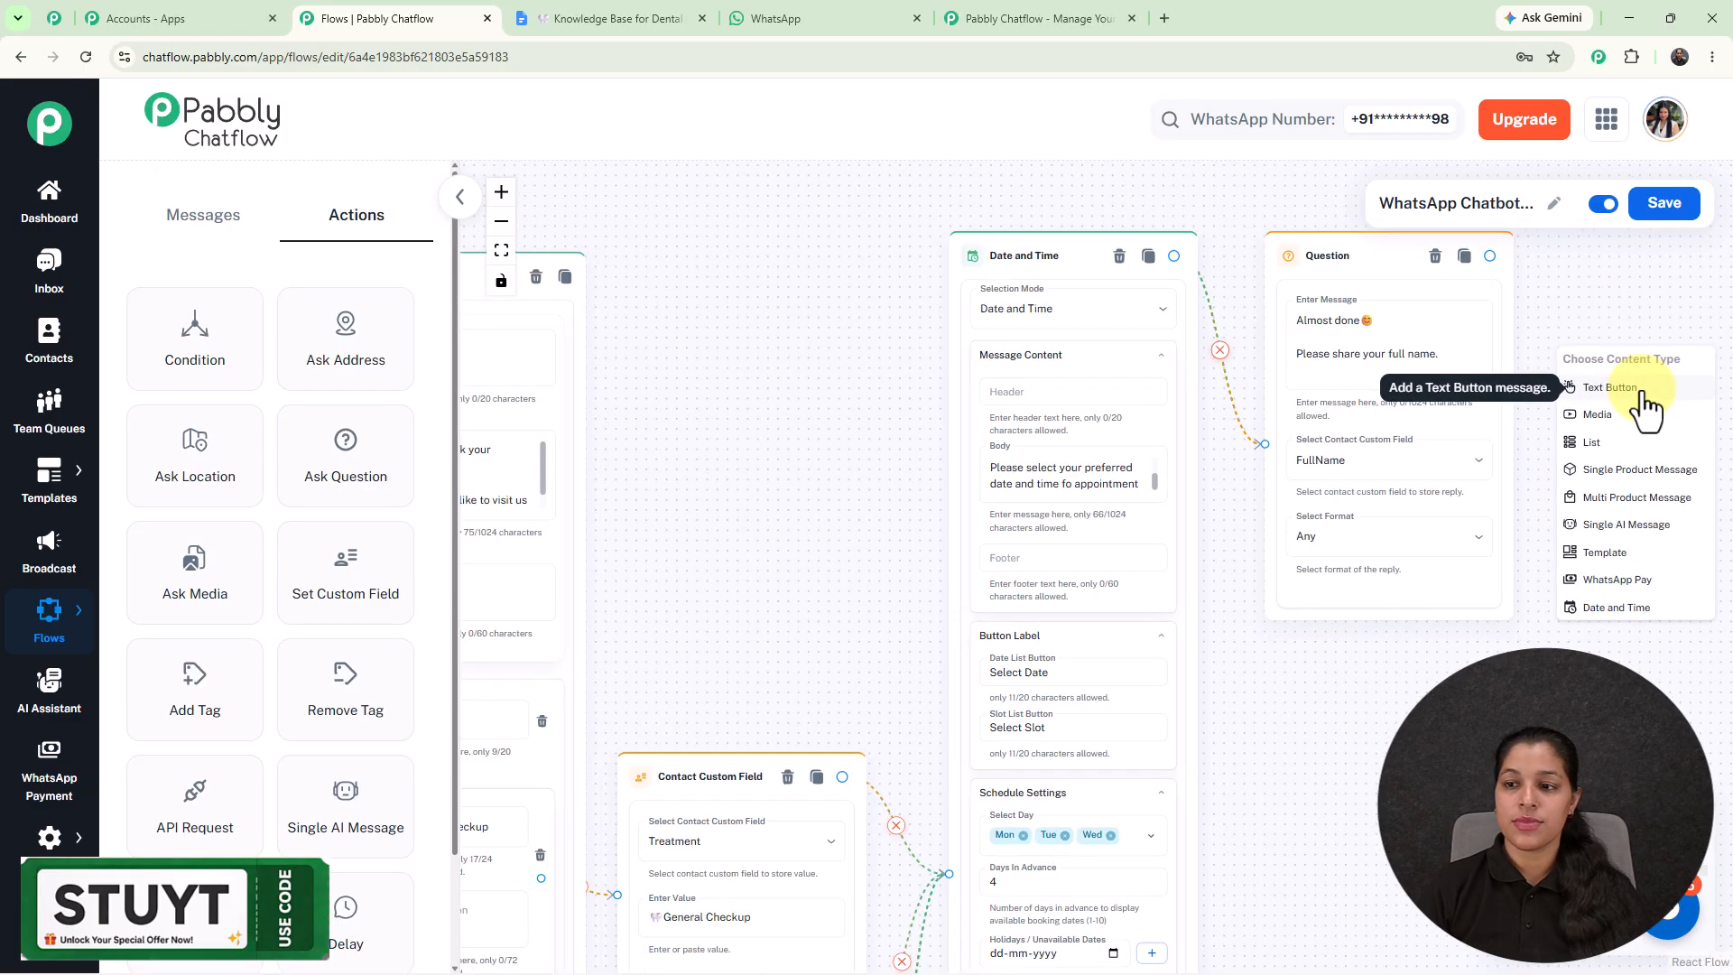
left_click(1611, 379)
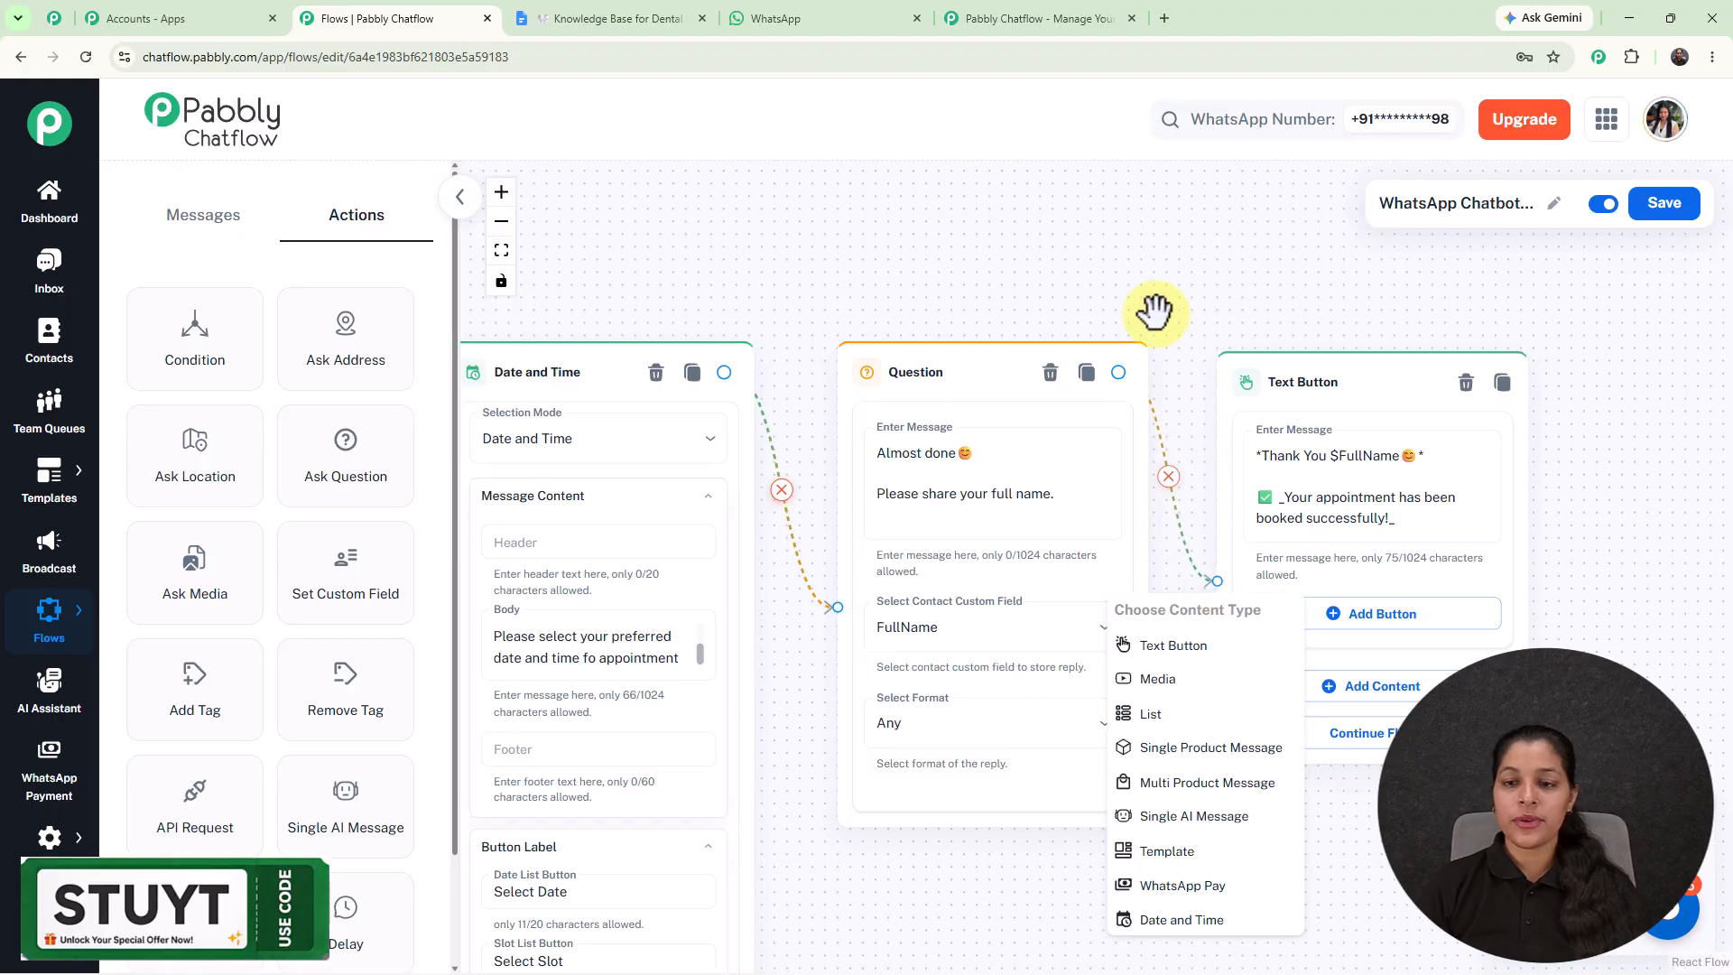
scroll(1157, 309, "up", 3)
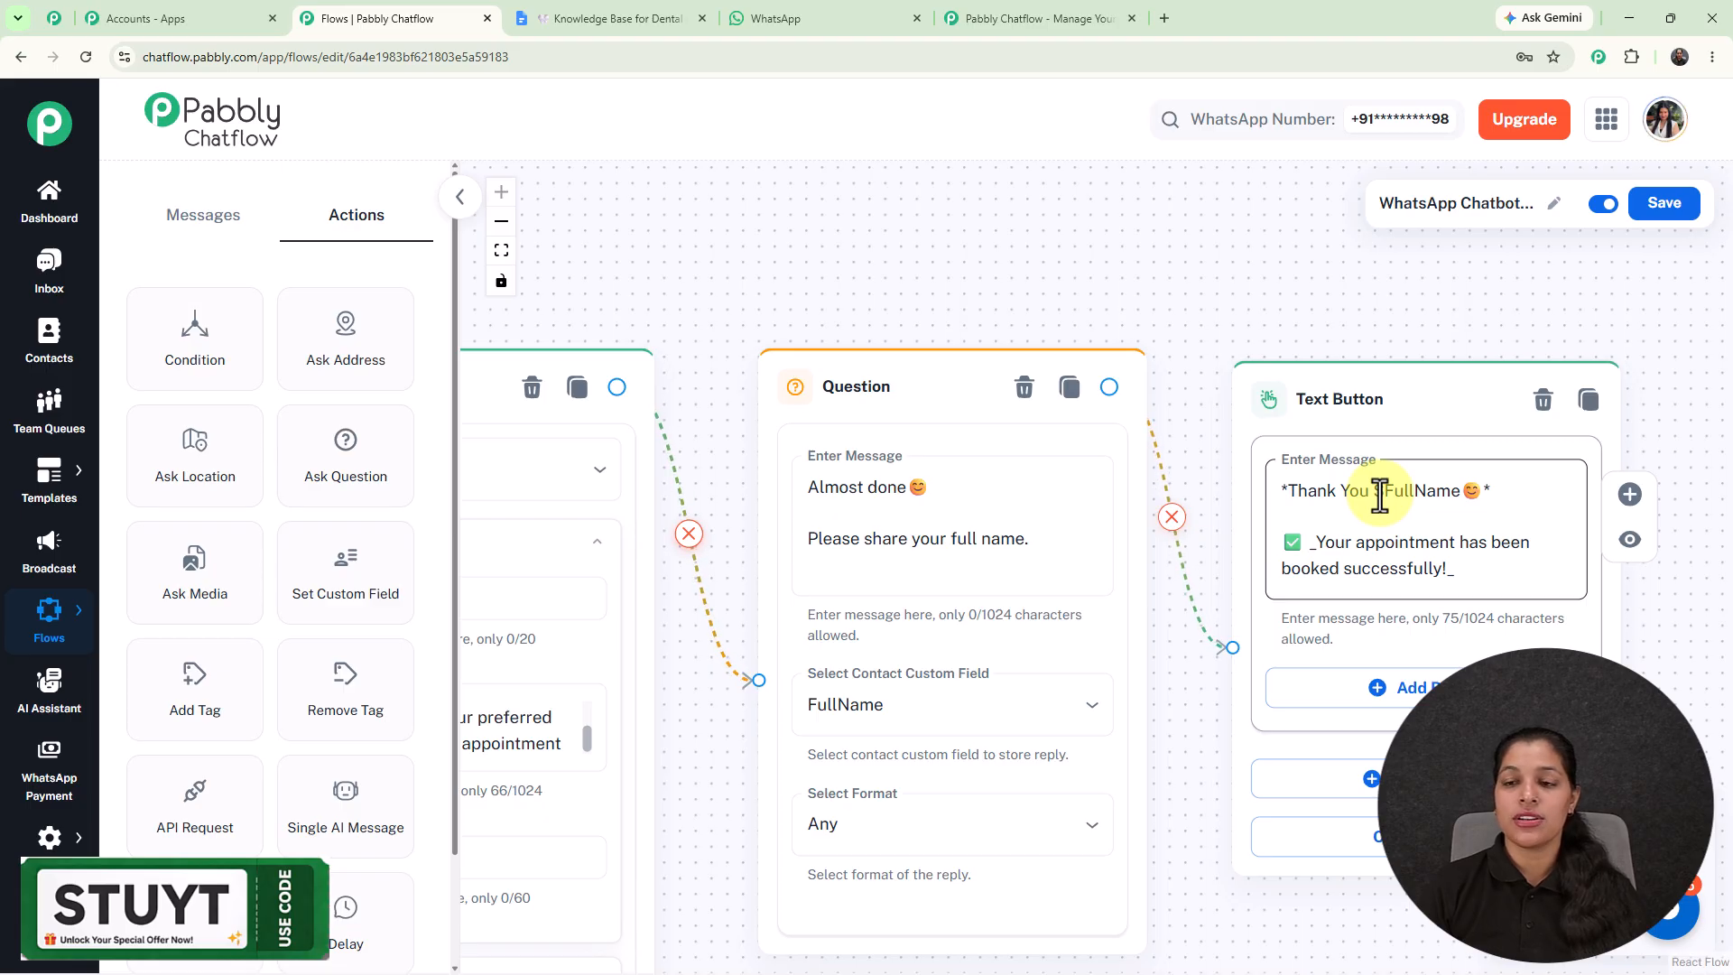
Review the booking branch of the flow, from the treatment list through the custom fields and Date and Time node to the confirmation message.
scroll(1380, 495, "down", 3)
left_click_drag(1192, 259, 1346, 72)
left_click_drag(1182, 761, 1556, 406)
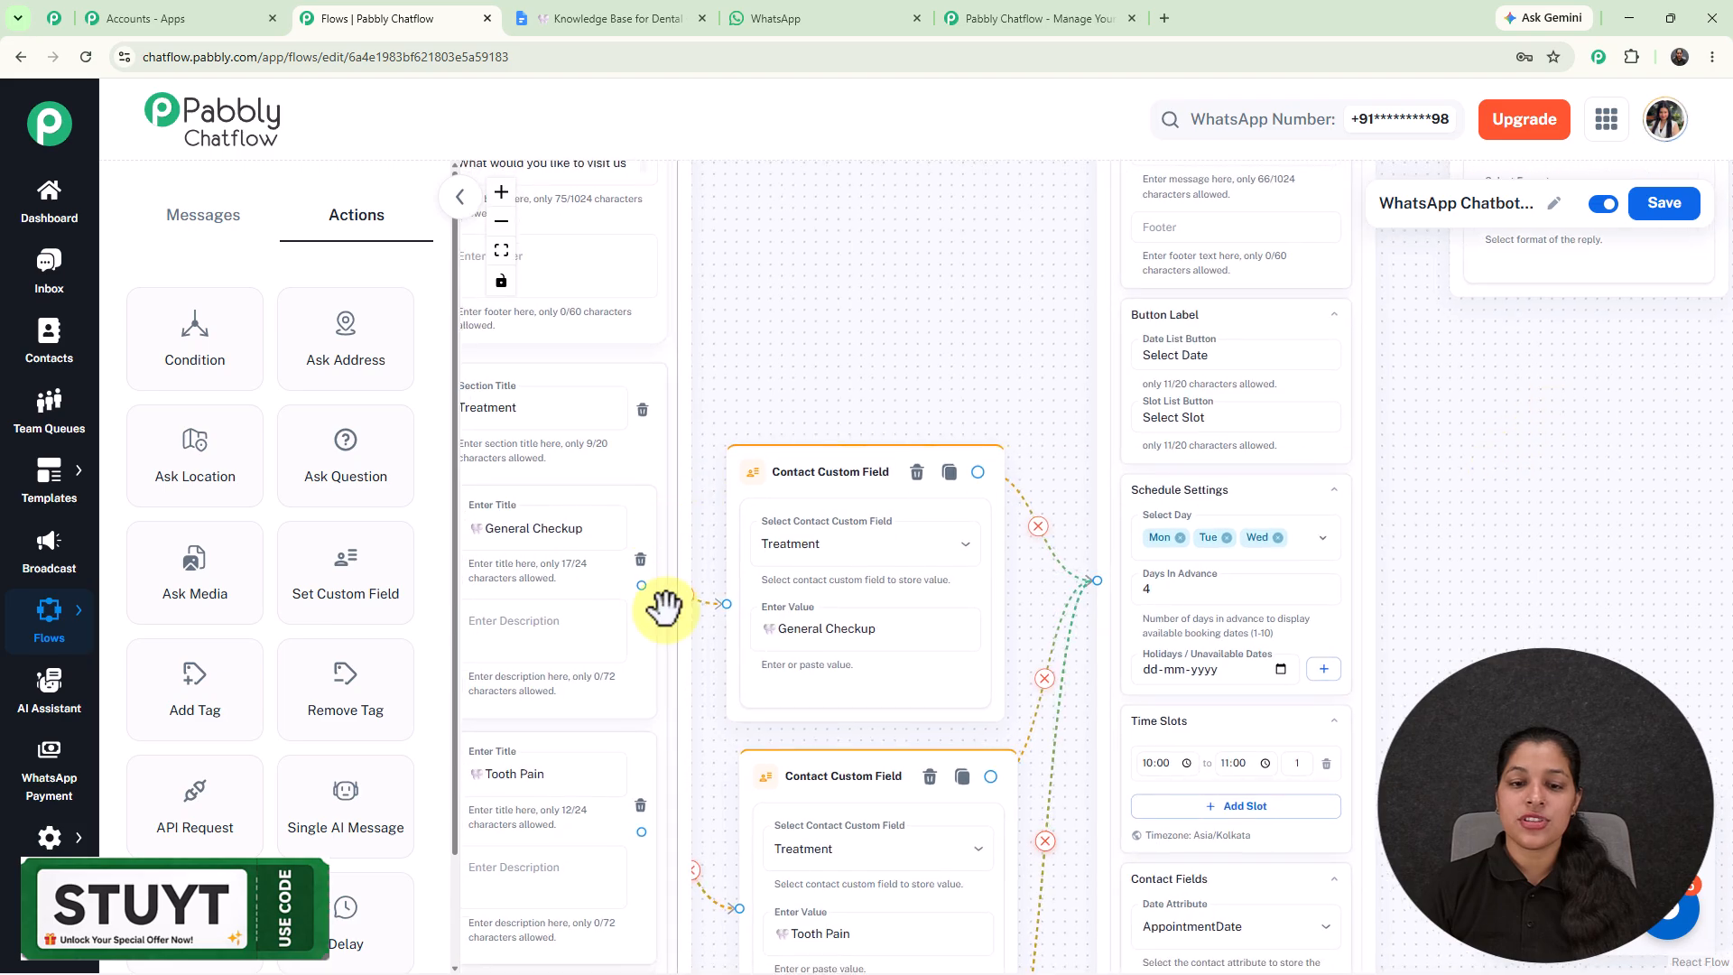
left_click_drag(1514, 499, 880, 930)
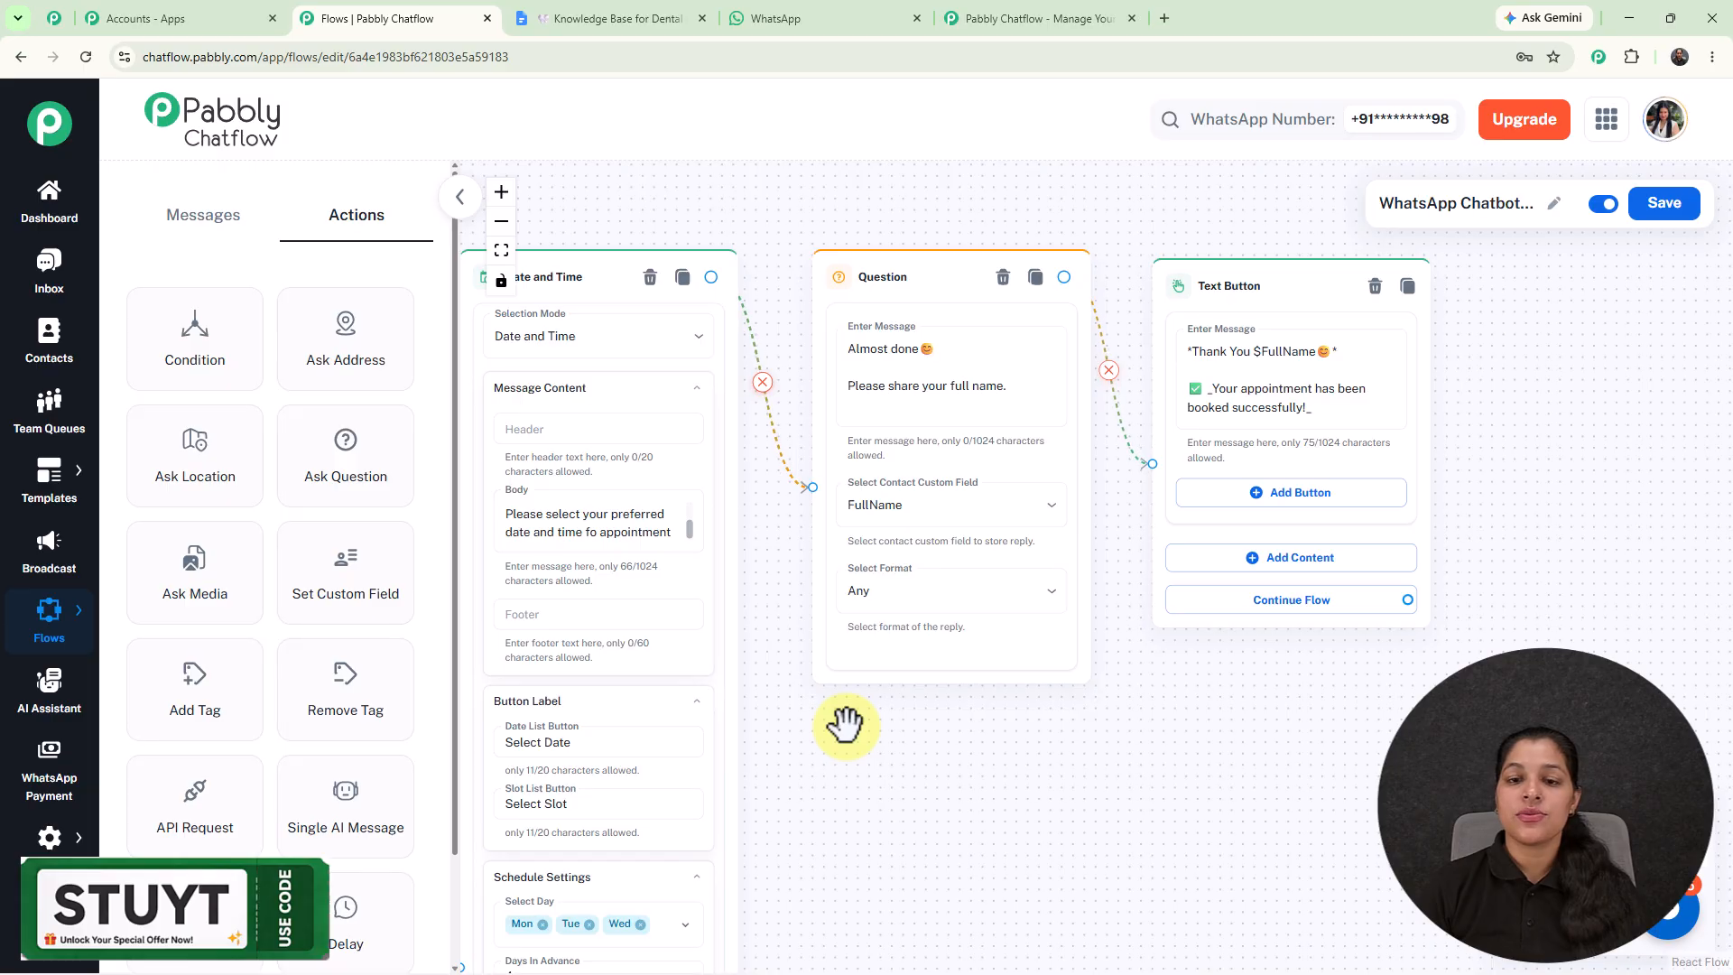
scroll(846, 724, "down", 4)
left_click_drag(846, 724, 1408, 486)
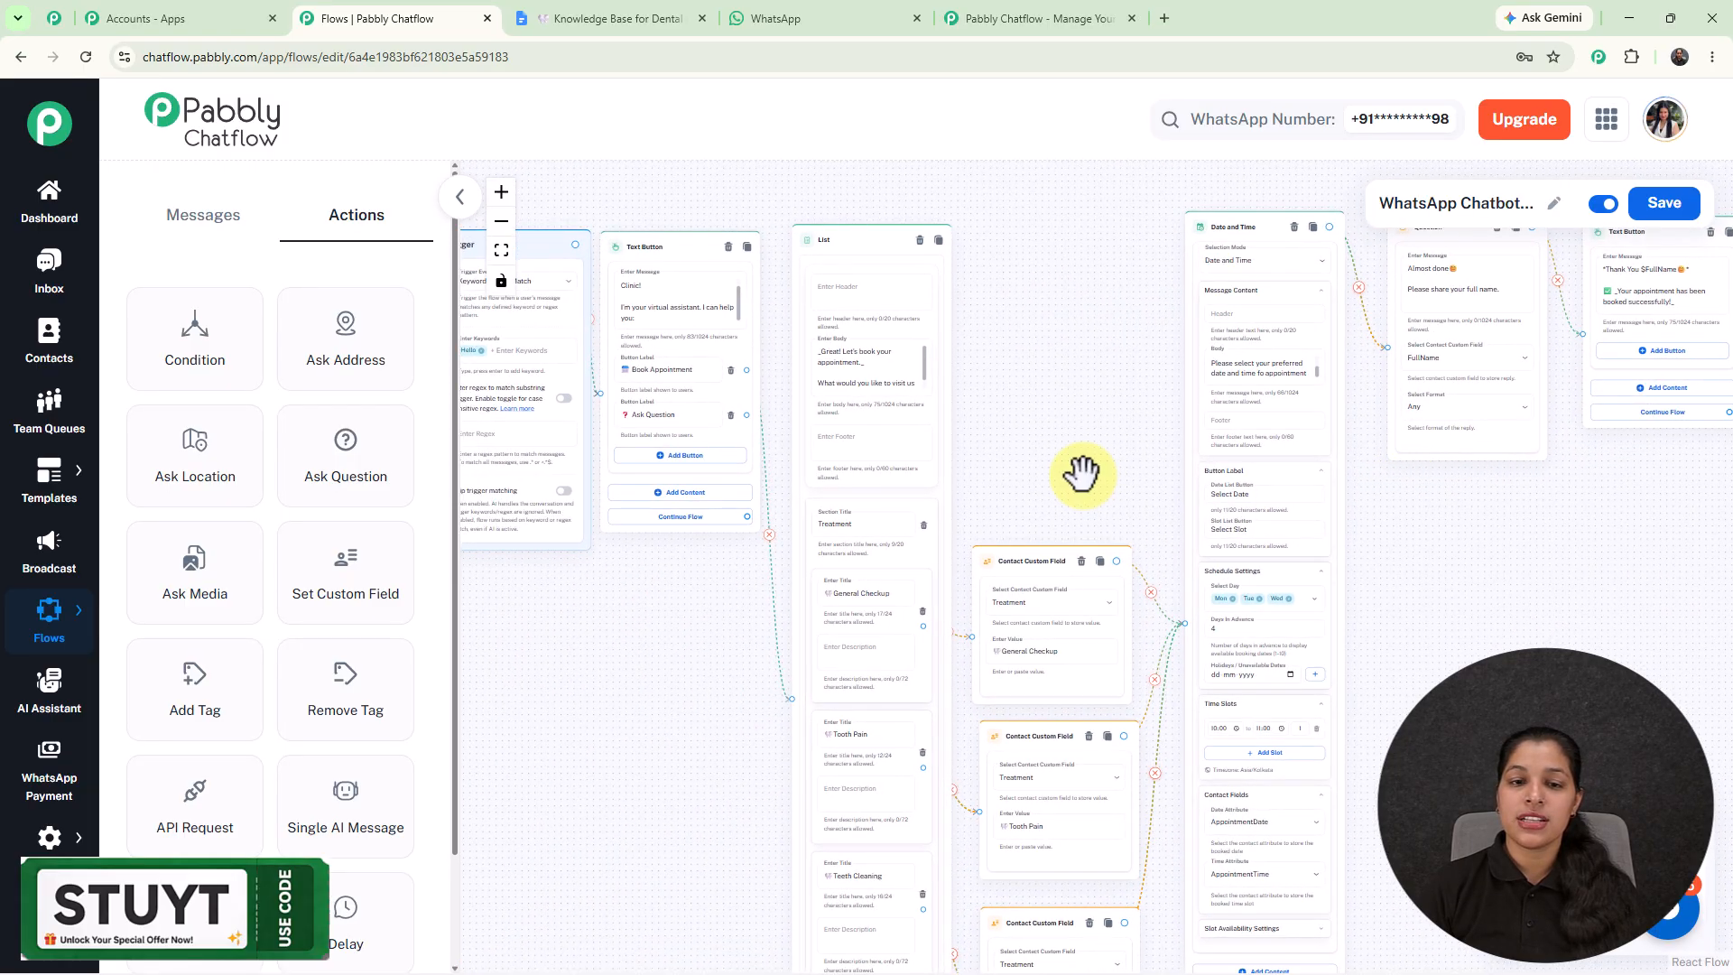
left_click_drag(1081, 471, 1210, 436)
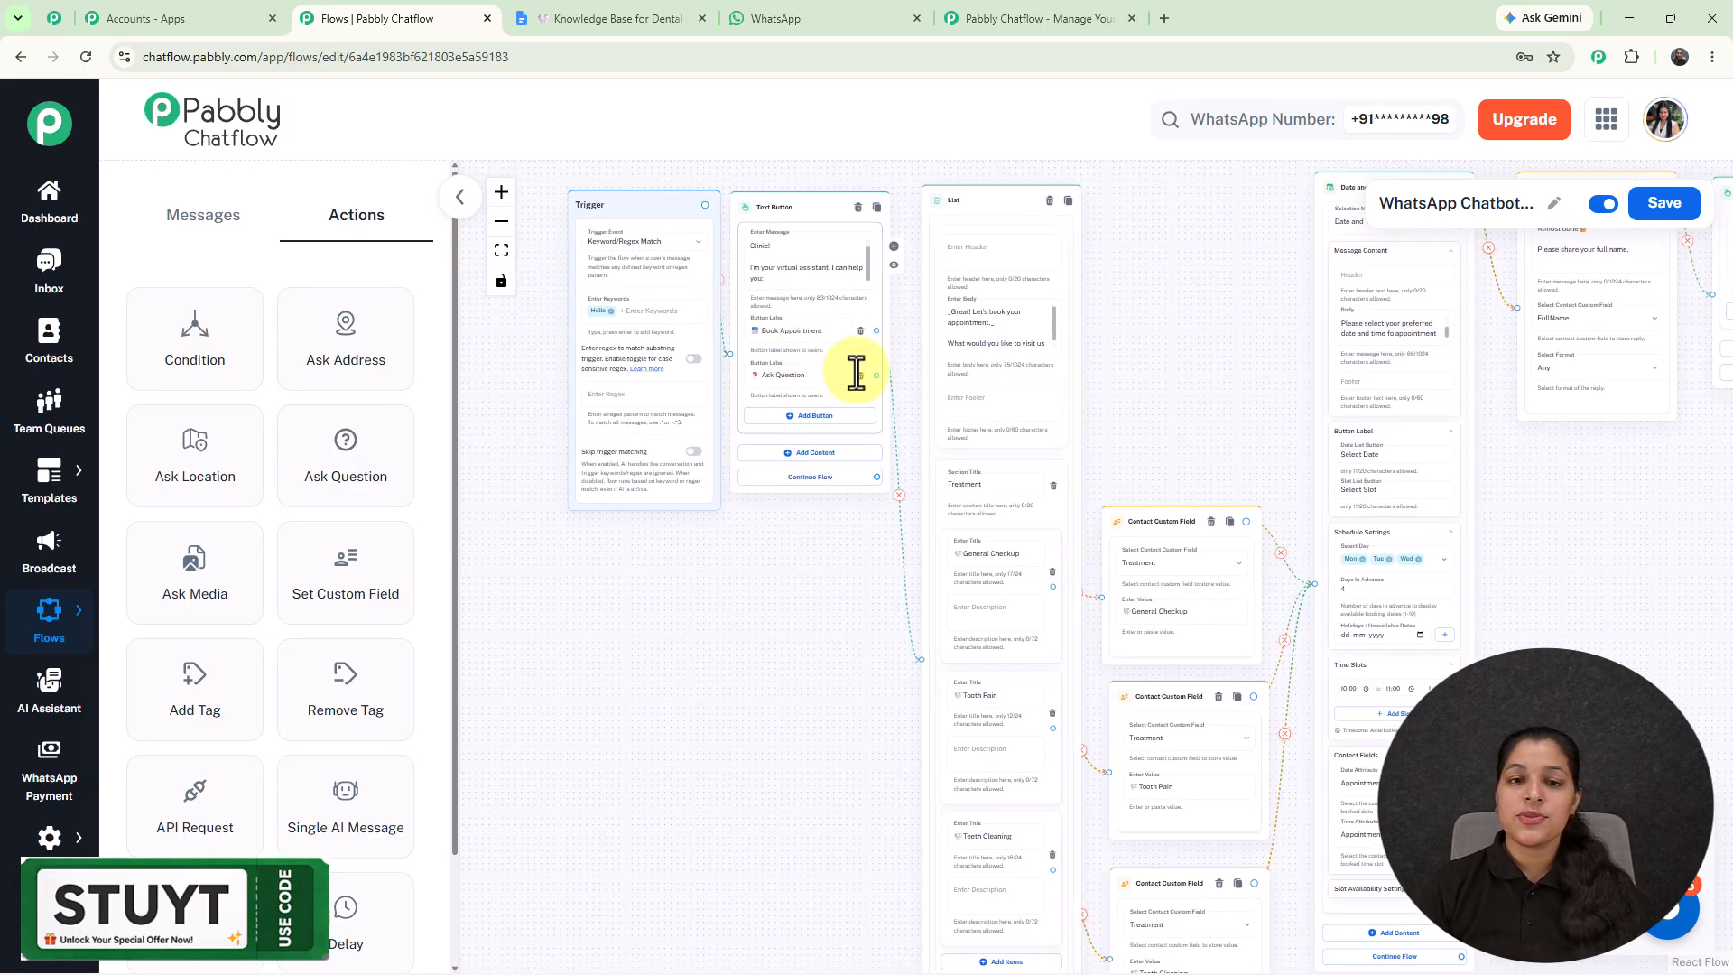
Add an Assign AI Assistant node connected to the Ask Question button, and select Dental Clinic AI as its assistant.
scroll(810, 341, "up", 3)
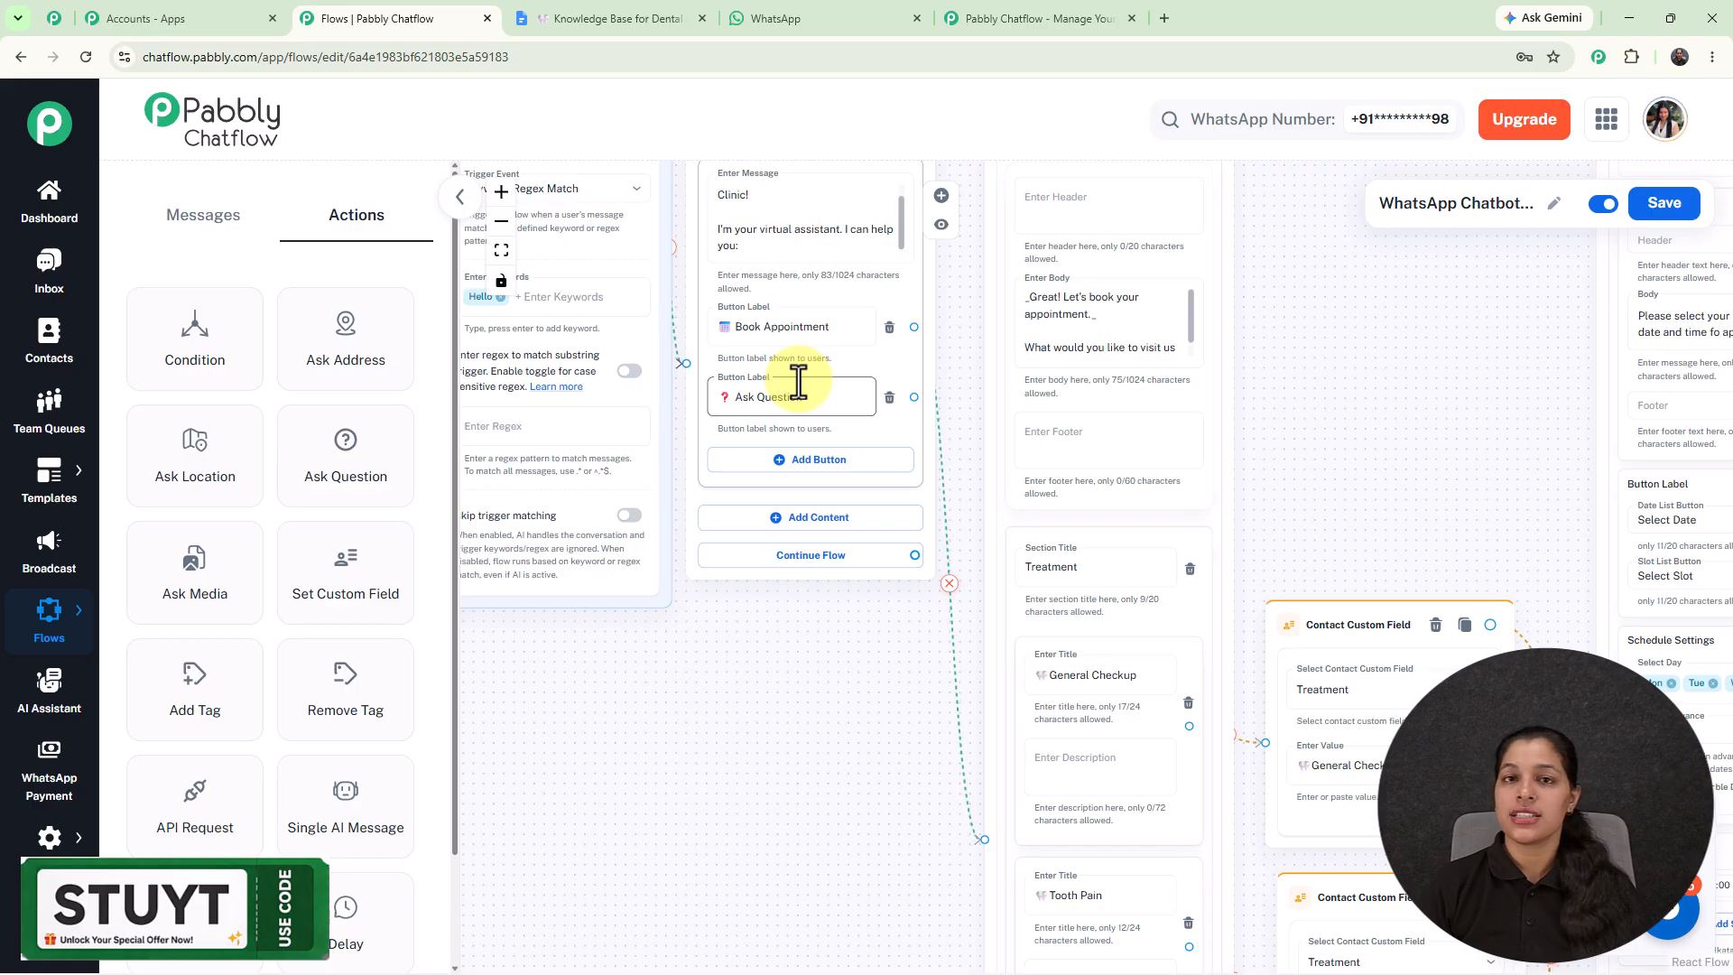
left_click_drag(860, 727, 687, 563)
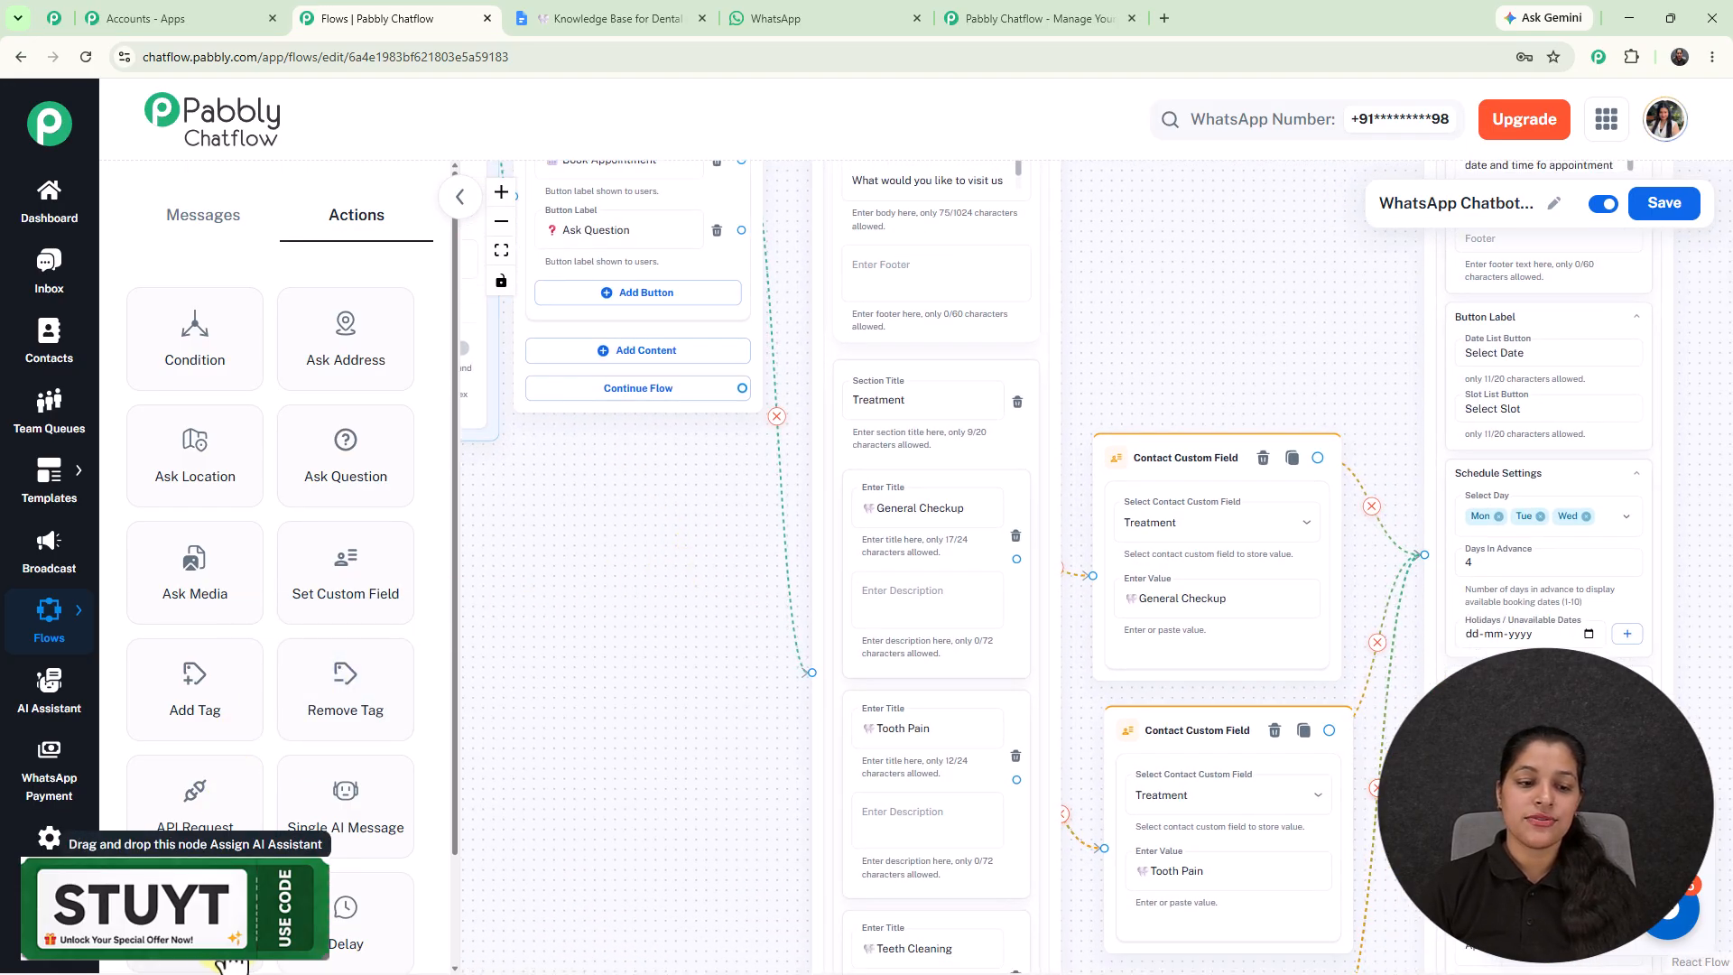
left_click_drag(194, 930, 716, 520)
left_click_drag(741, 230, 706, 655)
left_click(803, 605)
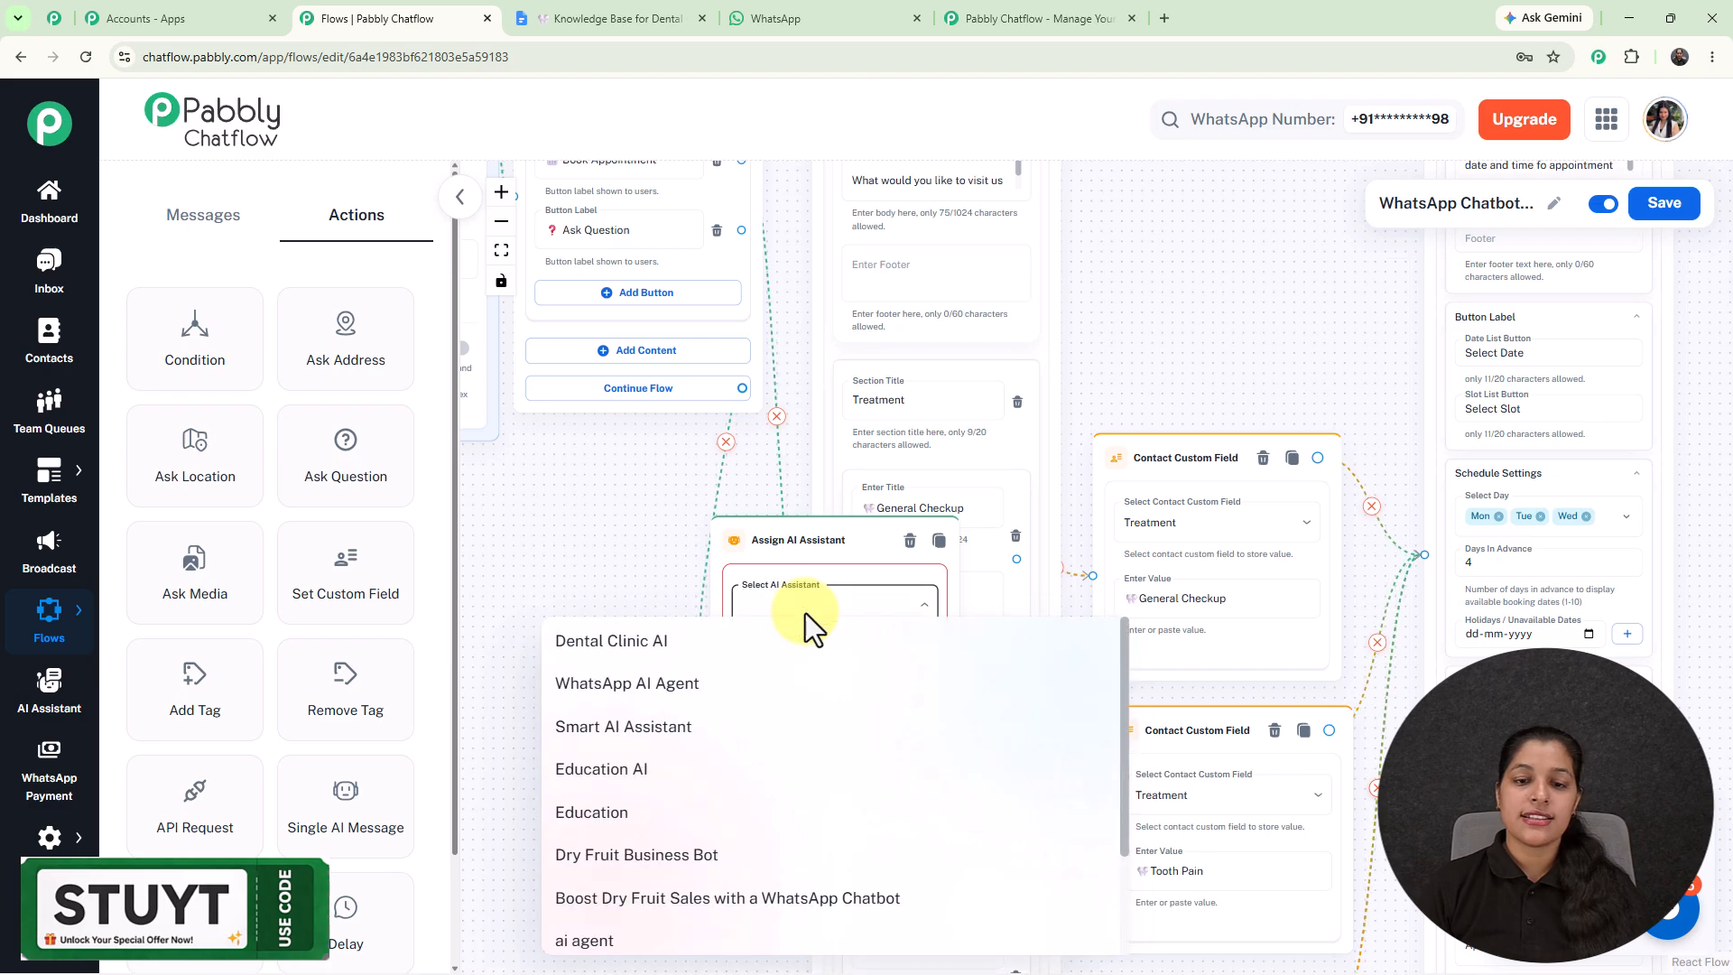
left_click(657, 648)
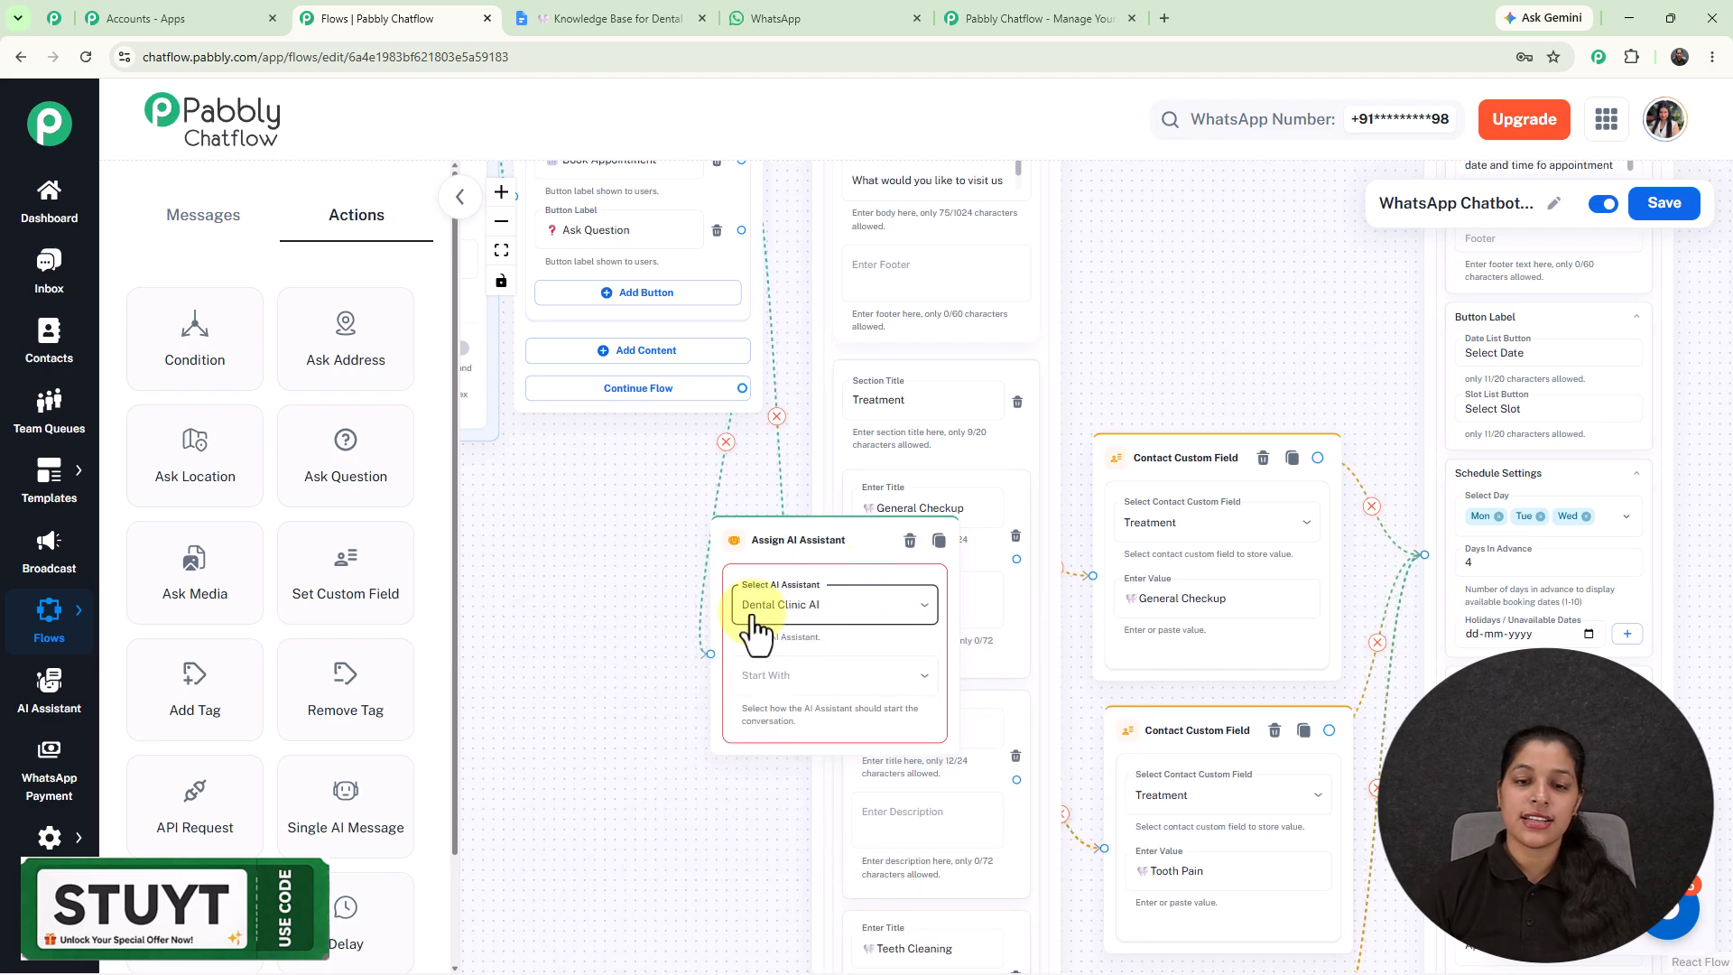
Move the Assign AI Assistant node clear of the List node, placing it beneath the first Text Button node.
scroll(638, 646, "down", 3)
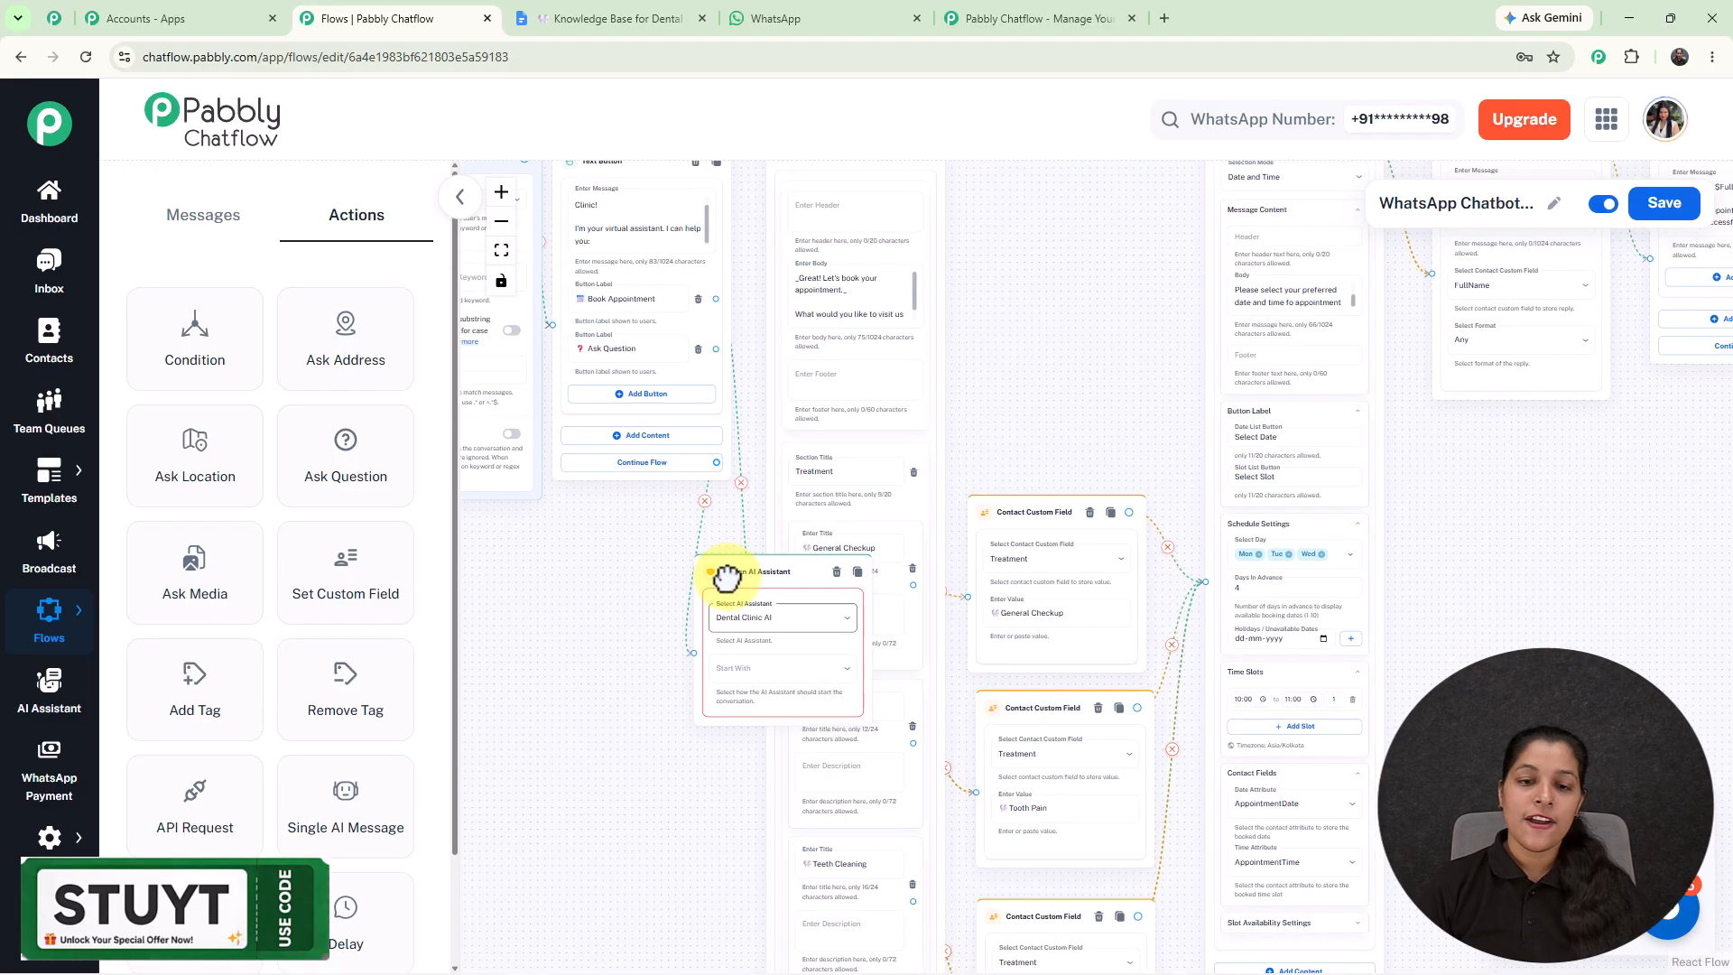
left_click_drag(727, 573, 778, 304)
left_click_drag(868, 192, 727, 192)
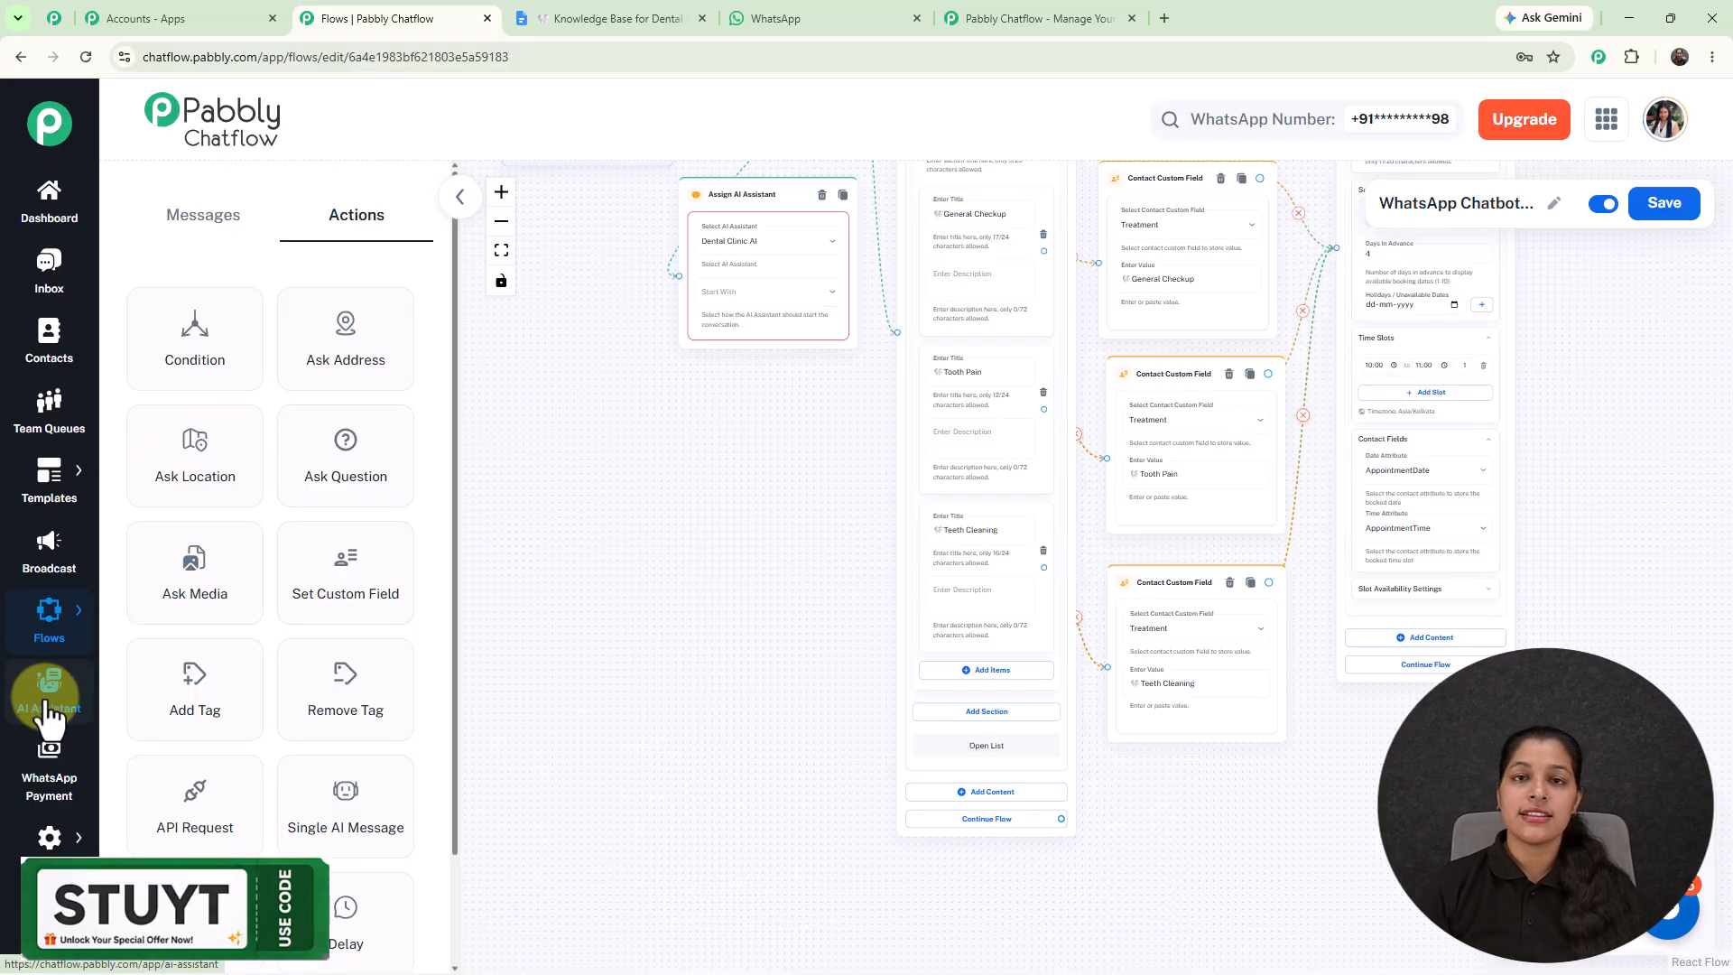
Set the AI assistant to start with a Welcome Message reading "I'm here to help. You can ask me anything".
left_click_drag(676, 669, 666, 848)
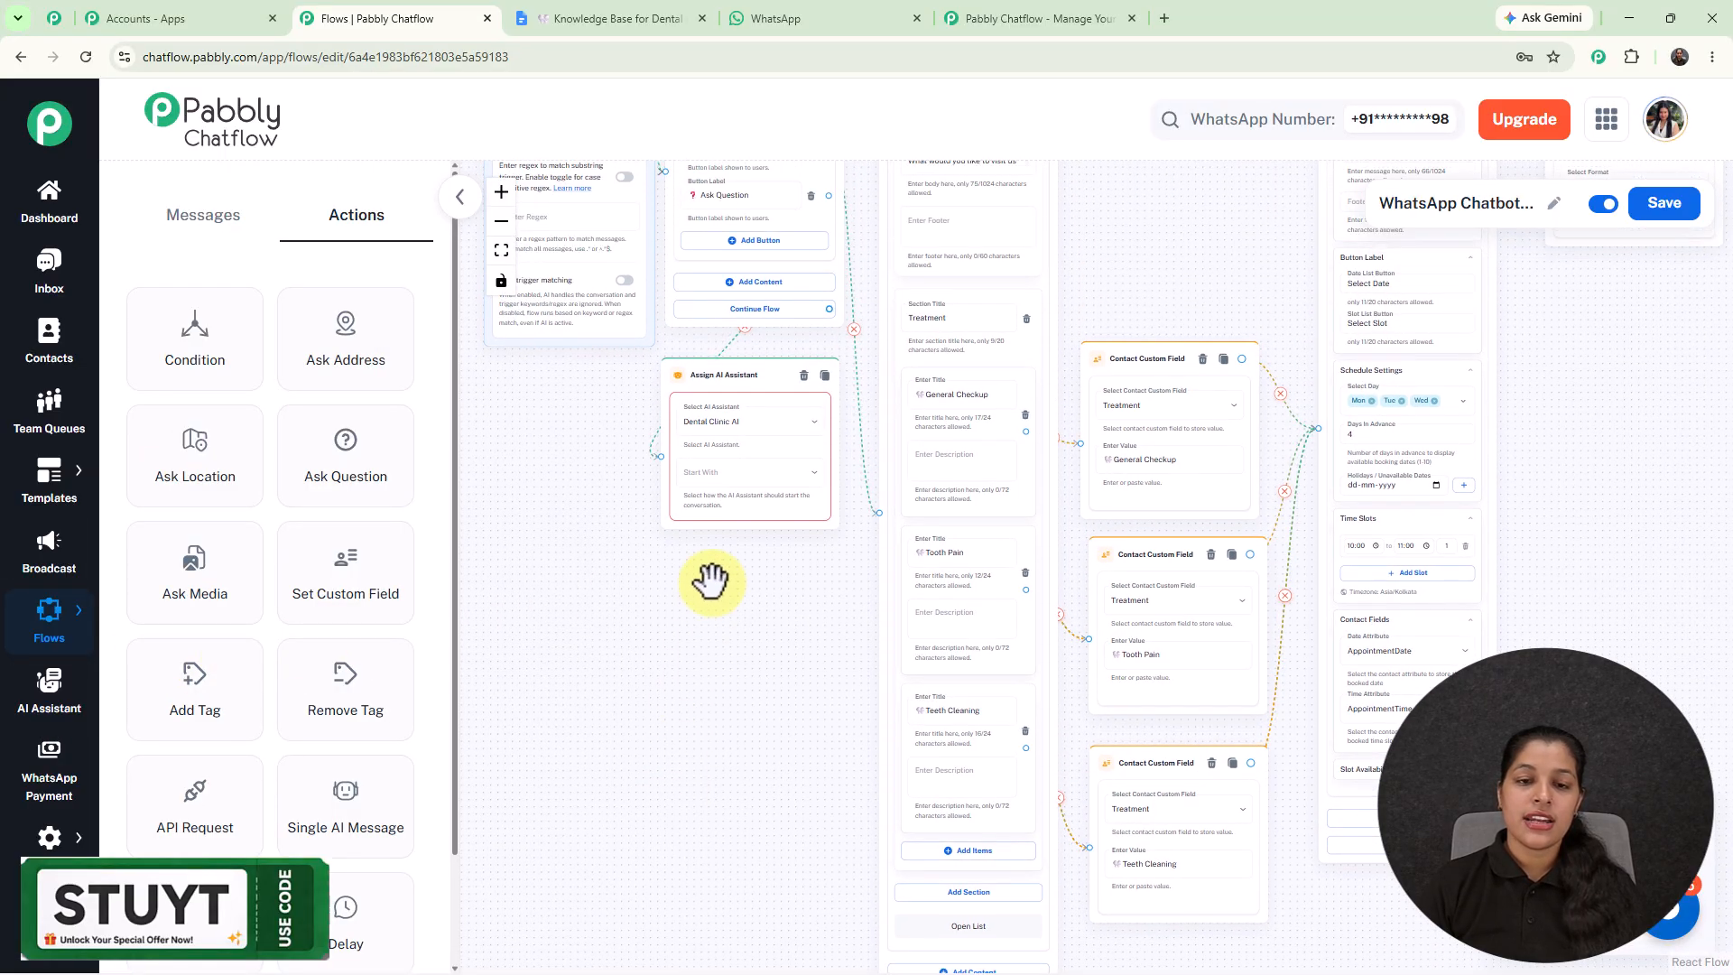
scroll(714, 578, "up", 4)
left_click_drag(725, 582, 806, 752)
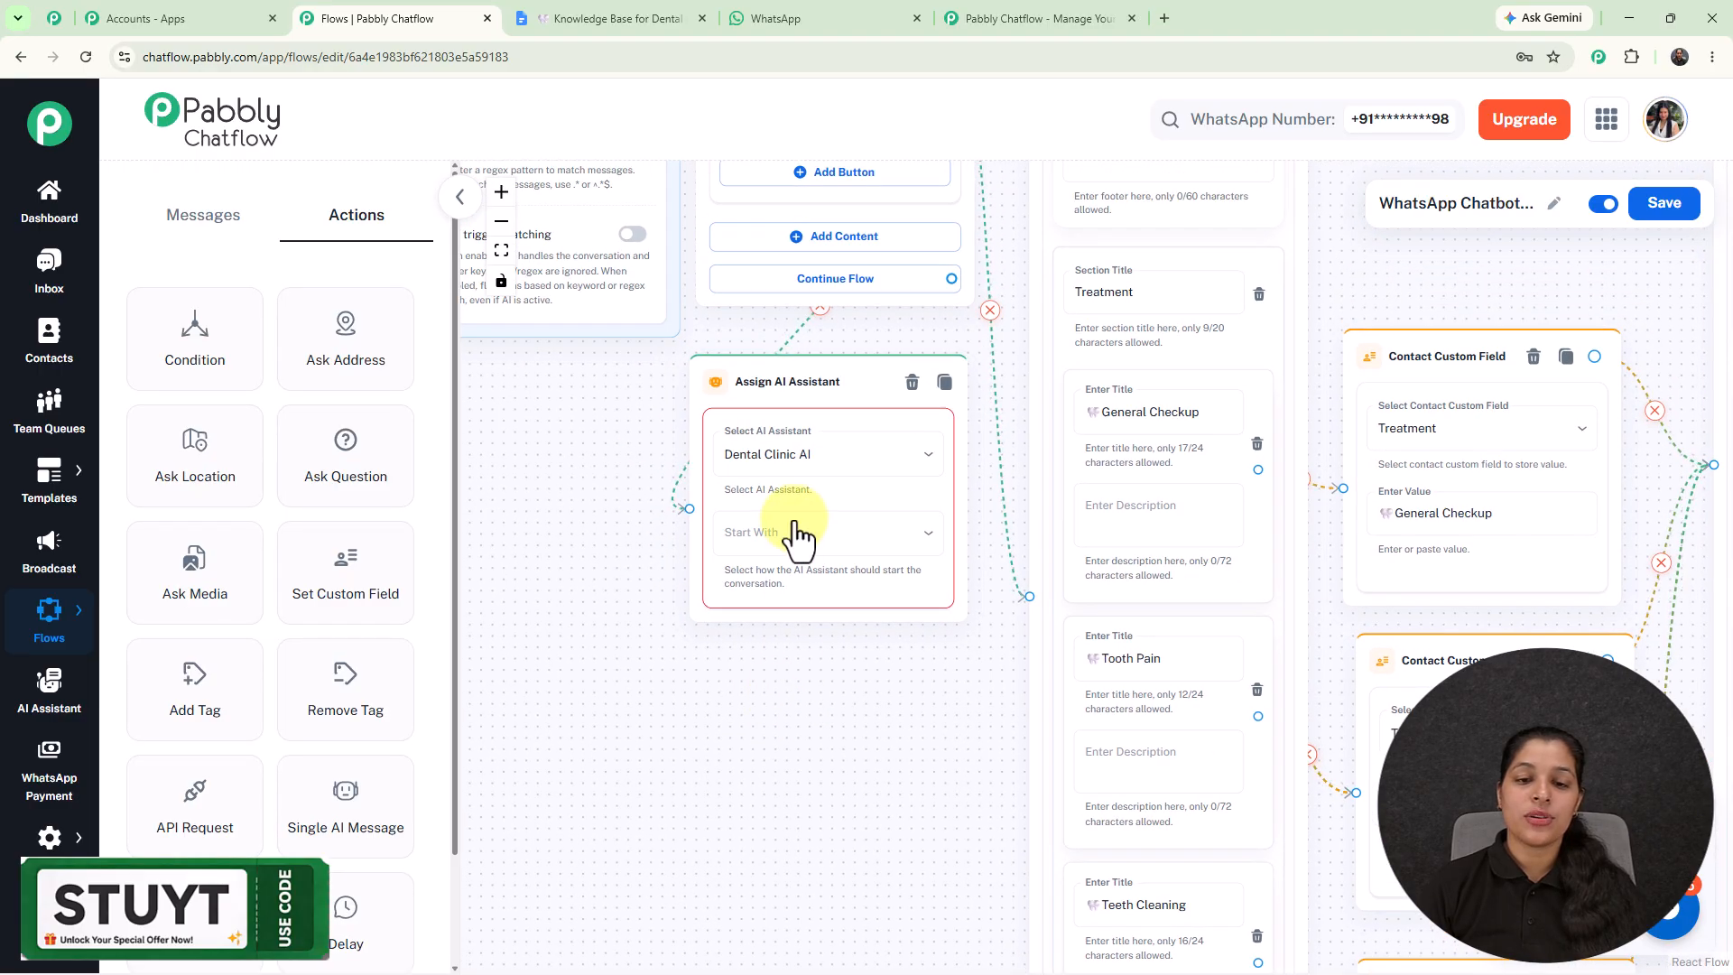
left_click(793, 532)
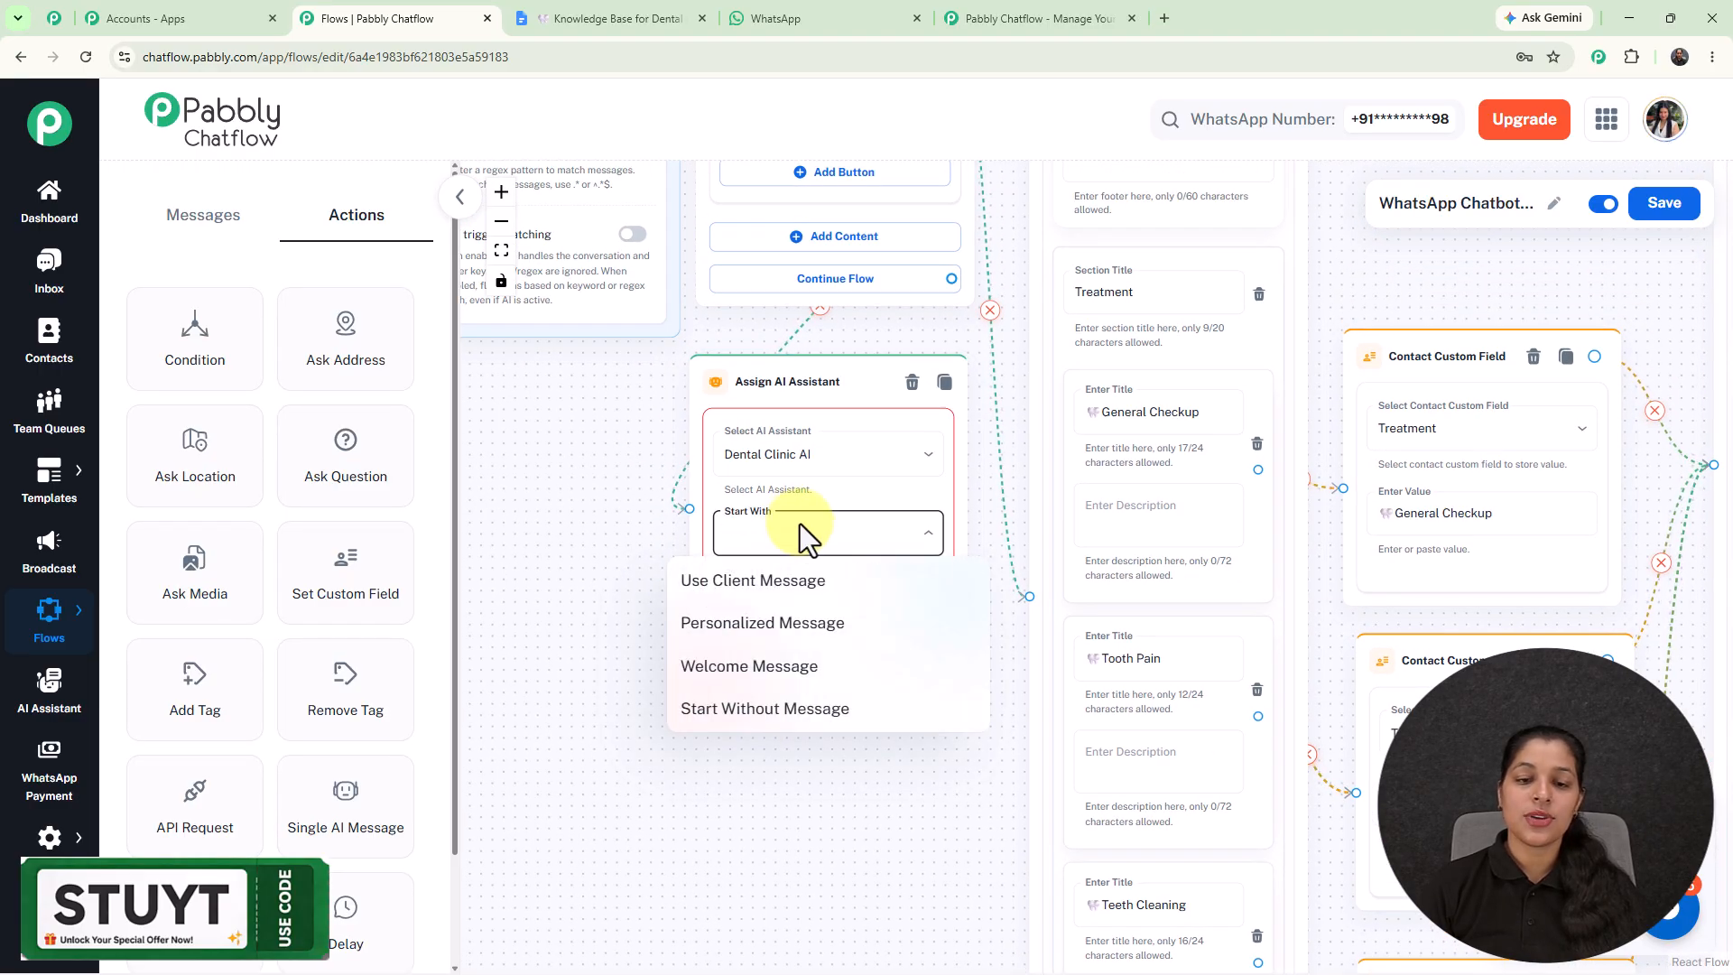
left_click(747, 668)
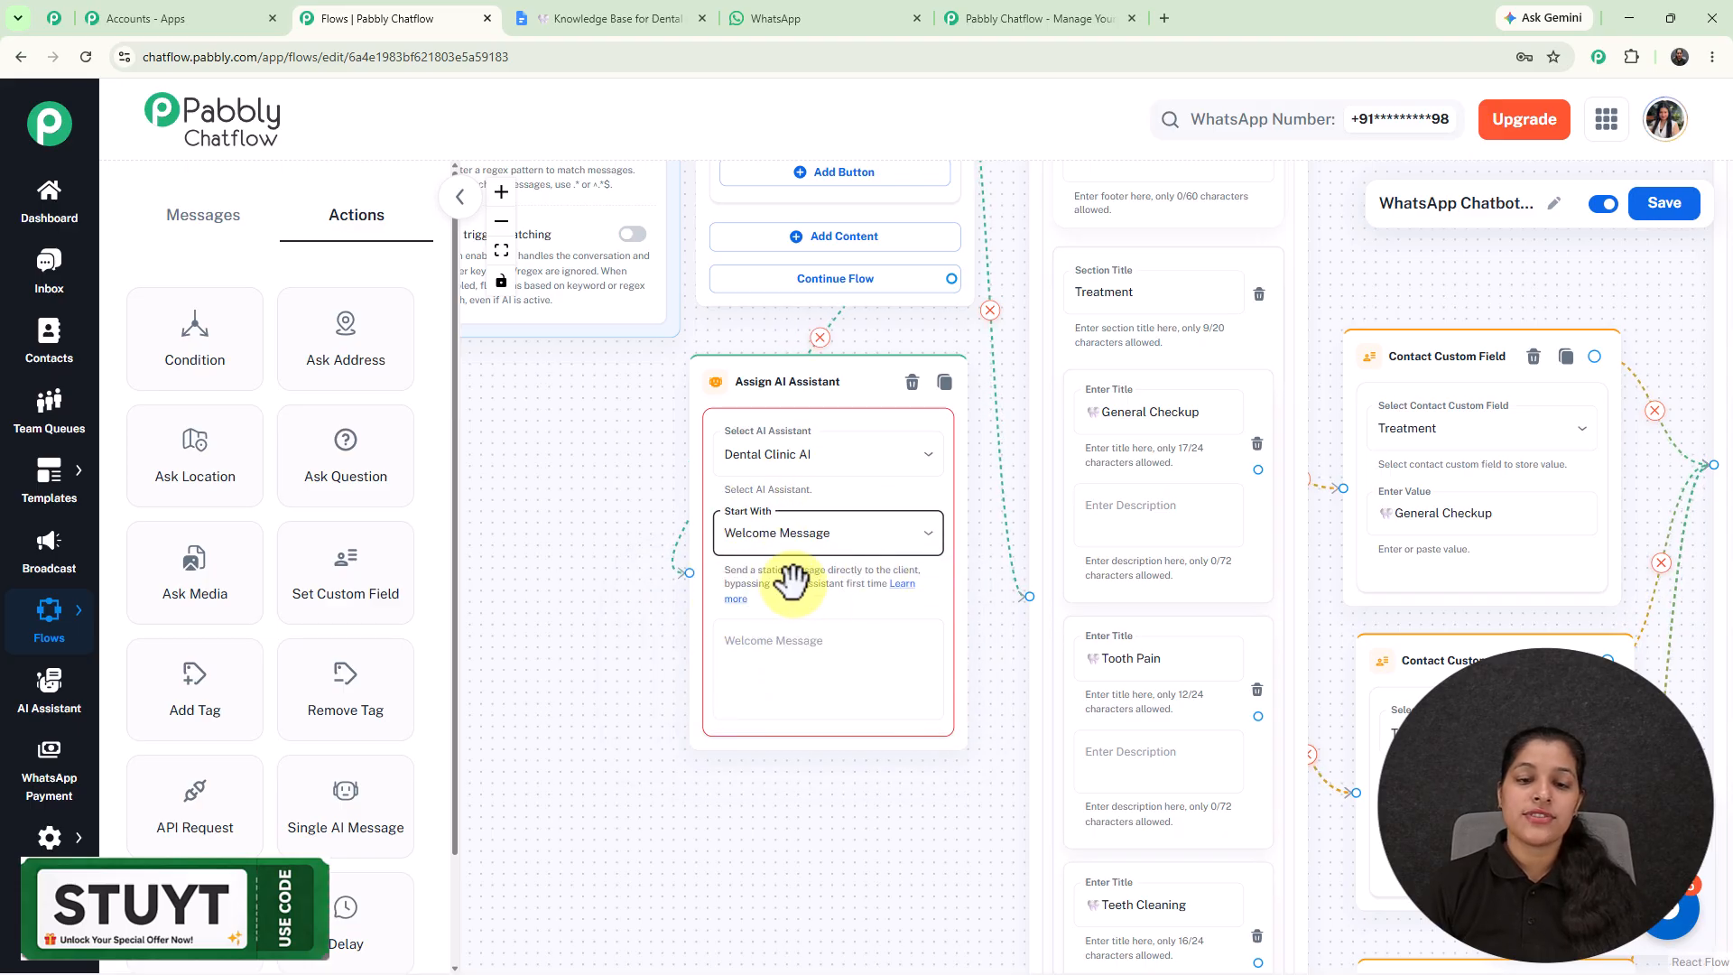
left_click(779, 661)
type("I'm here to help.  You can ask me anything")
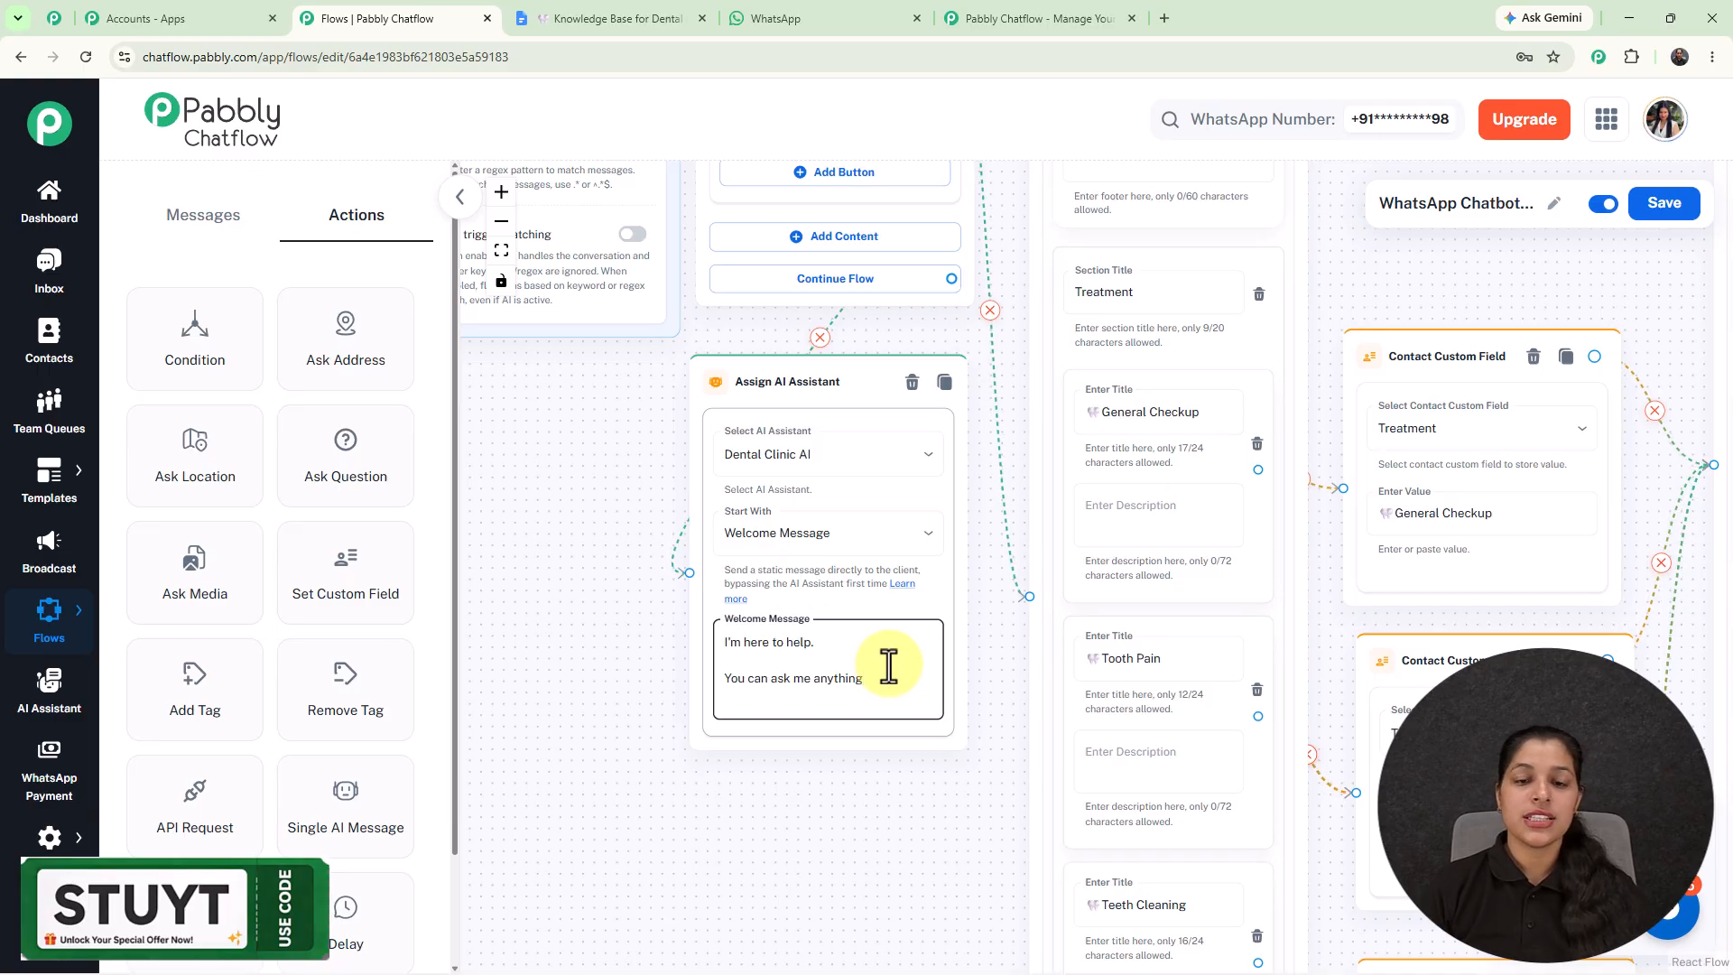
Save the WhatsApp chatbot flow with its appointment booking and AI assistant branches.
scroll(934, 561, "down", 3)
scroll(934, 562, "down", 2)
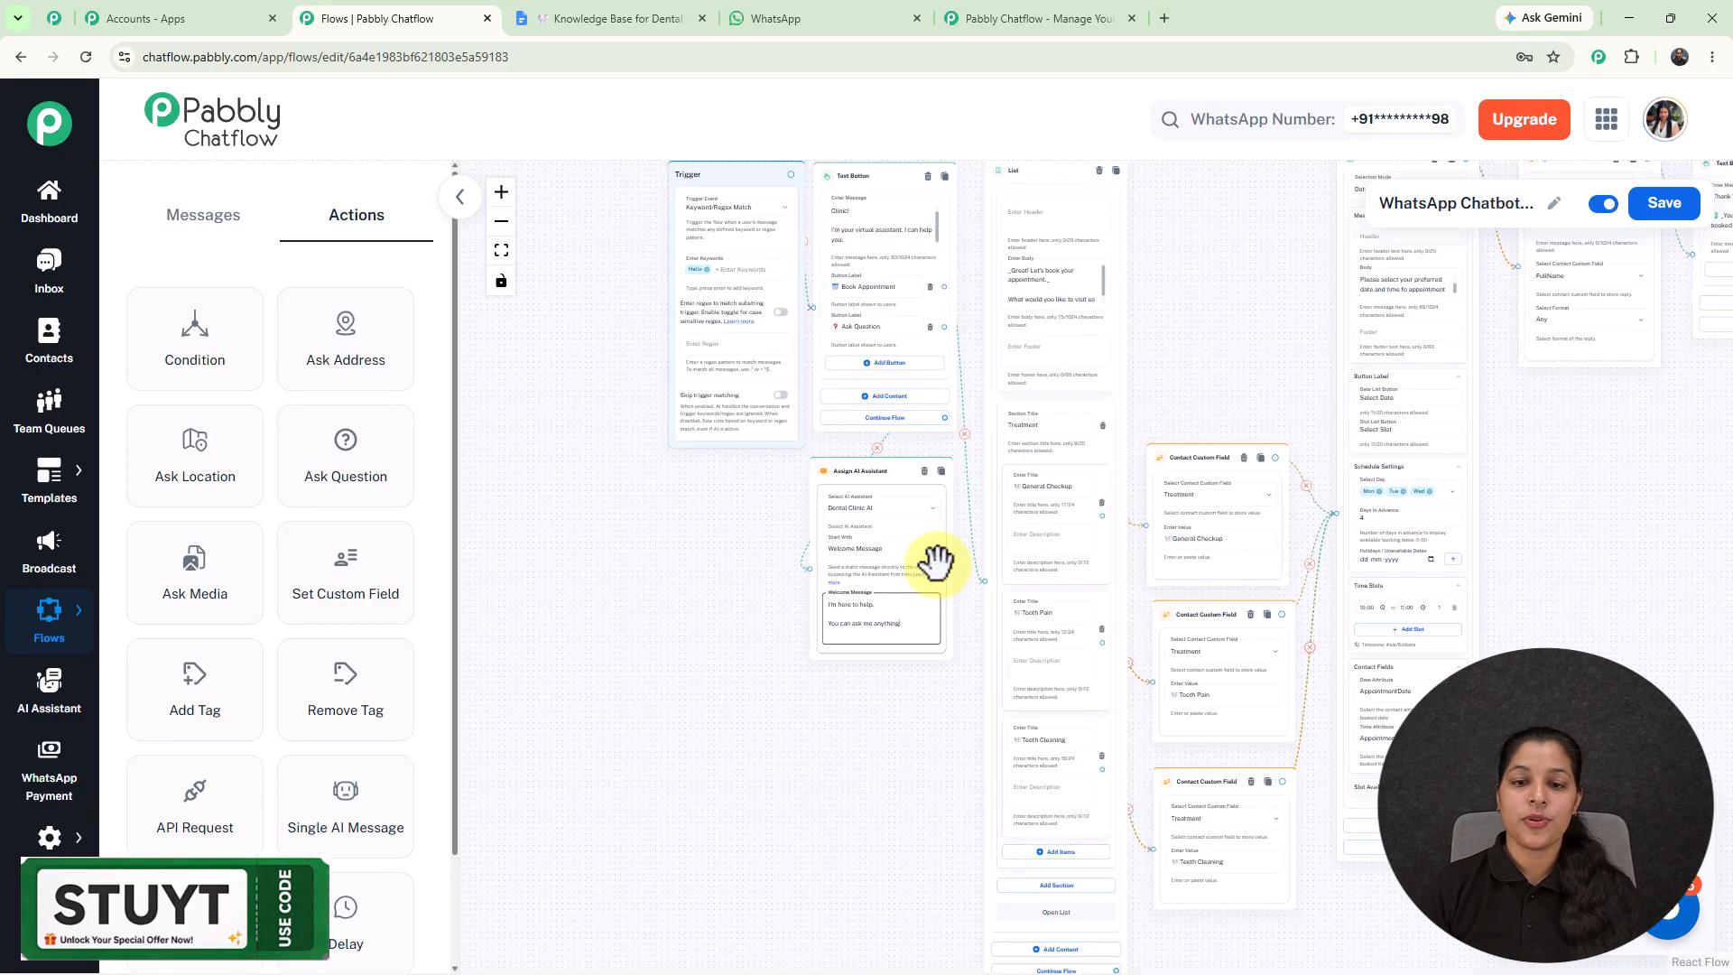
scroll(934, 562, "up", 3)
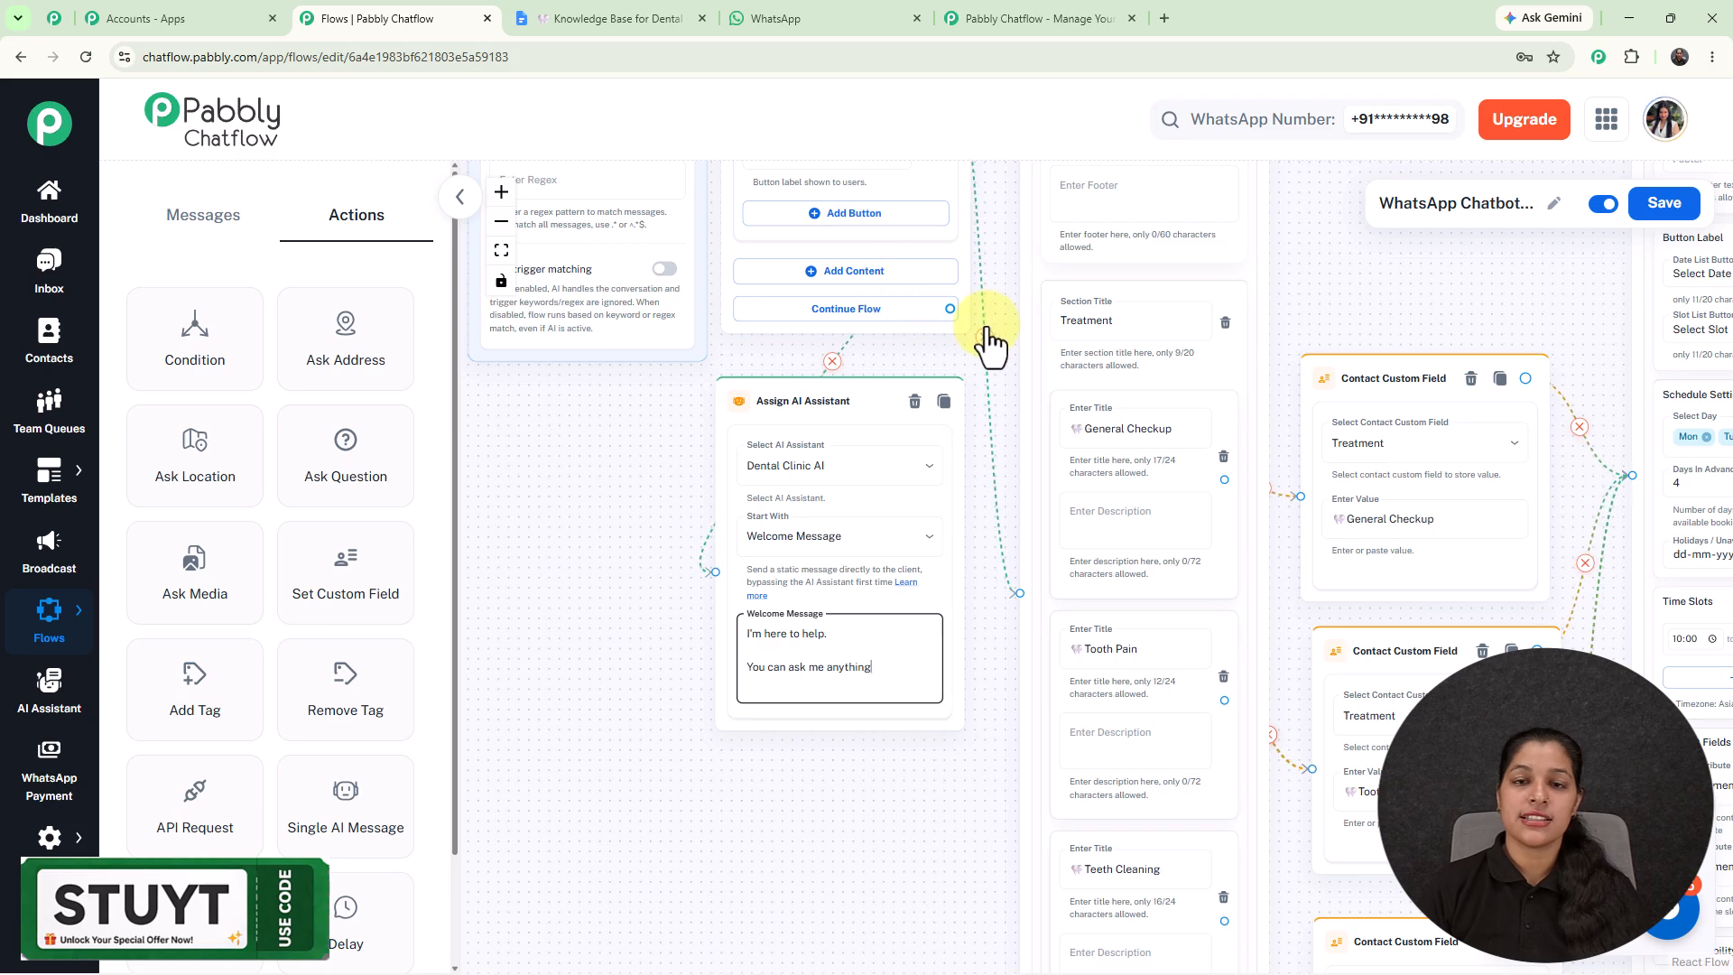
scroll(990, 348, "down", 2)
scroll(1322, 279, "down", 2)
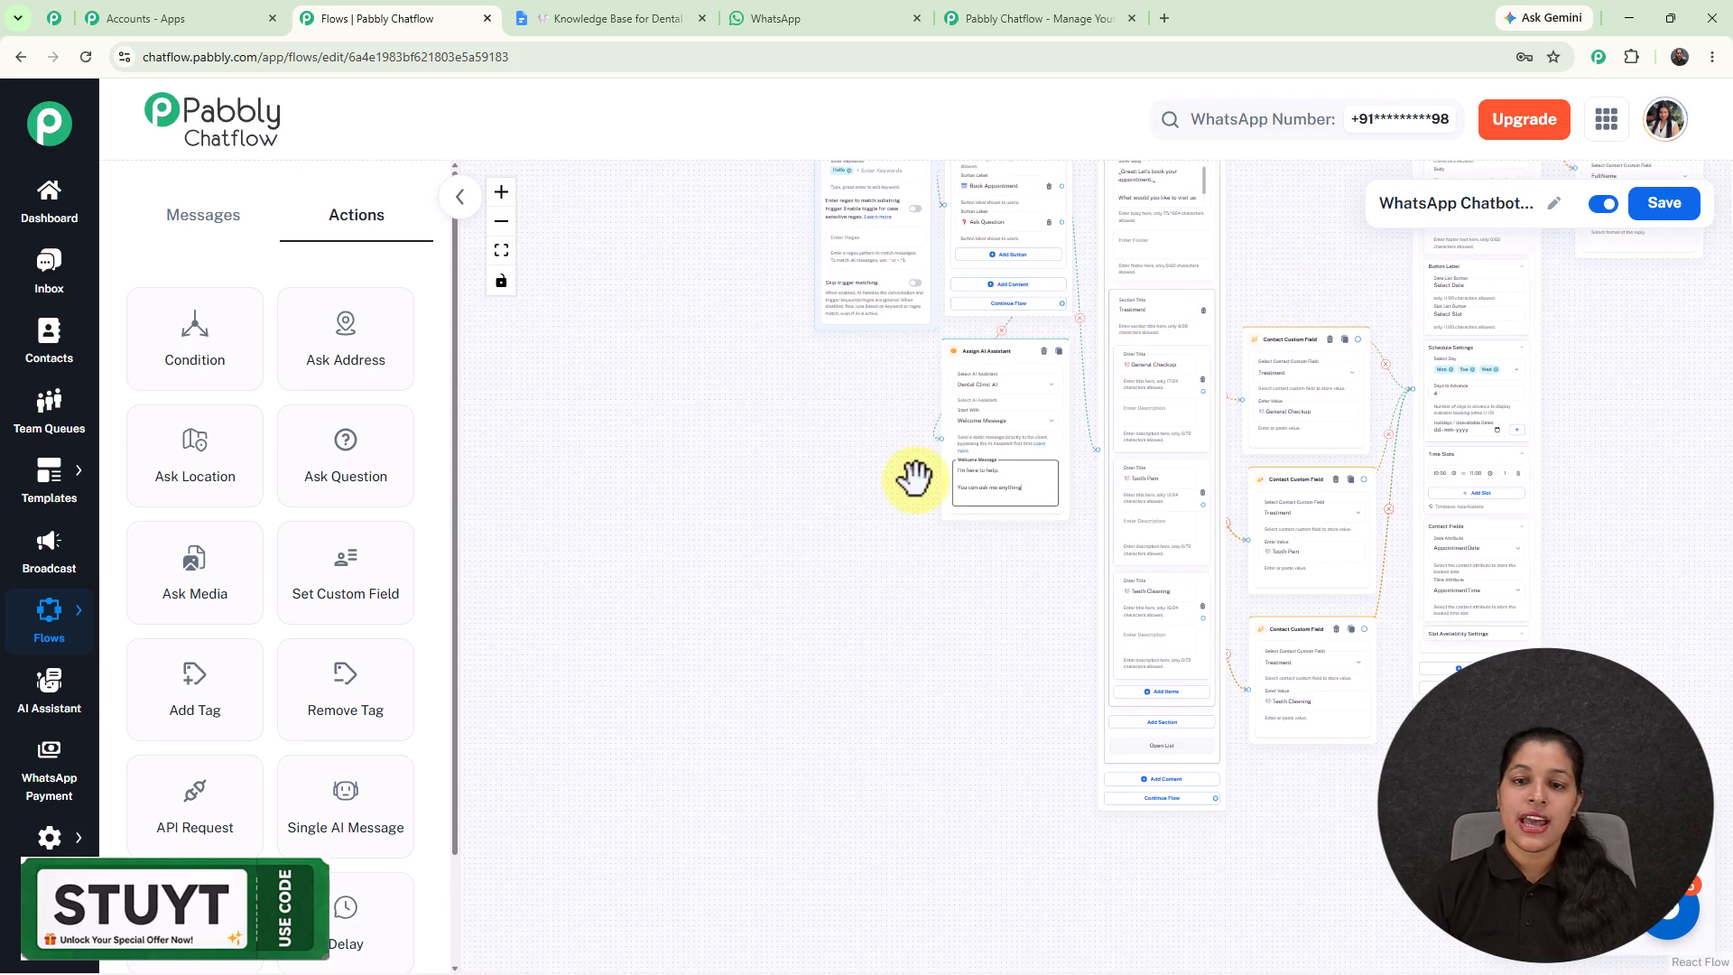
left_click_drag(1305, 279, 1018, 437)
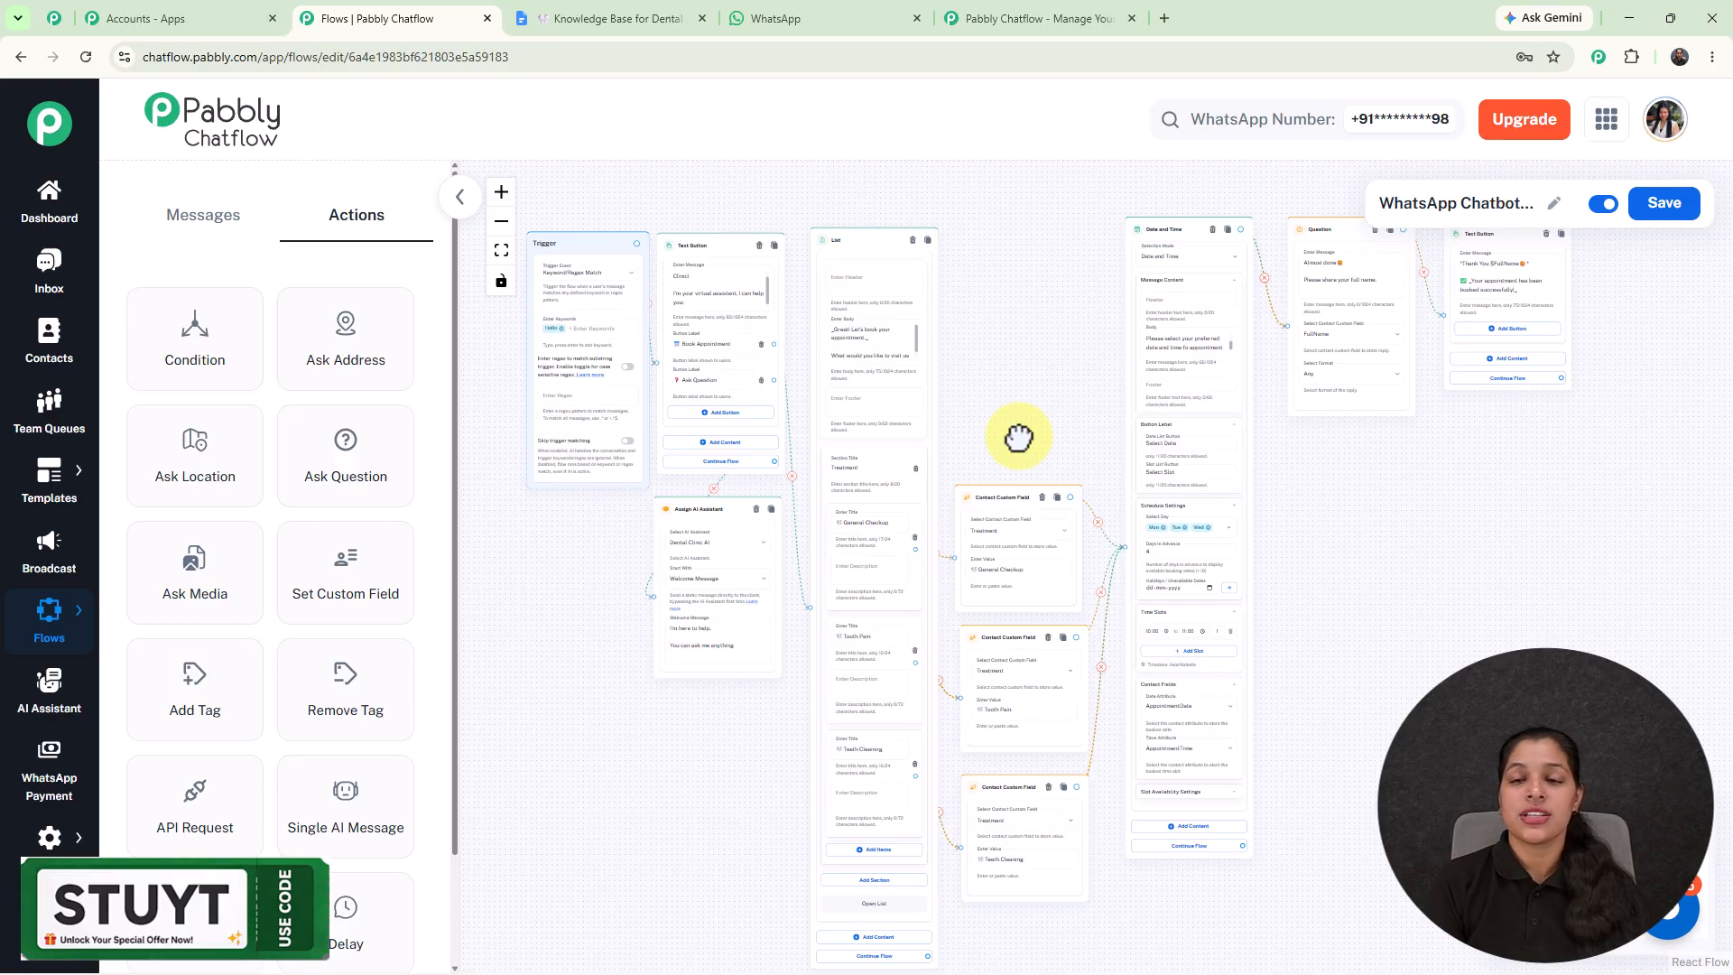
left_click(1663, 206)
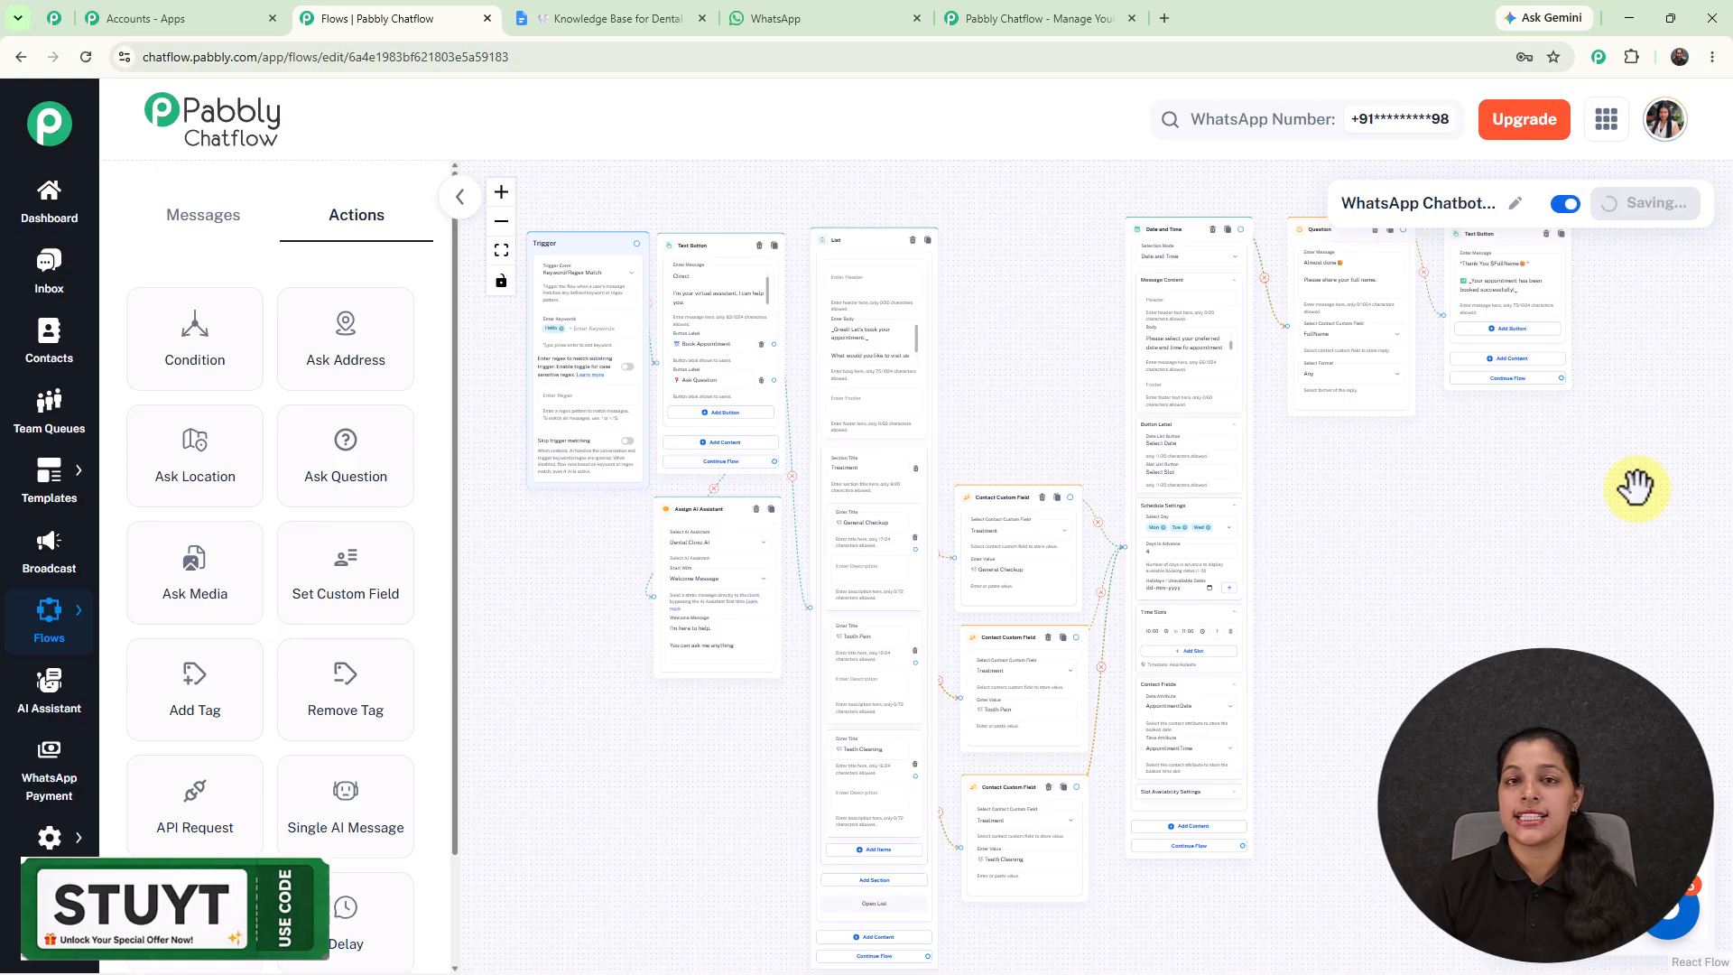